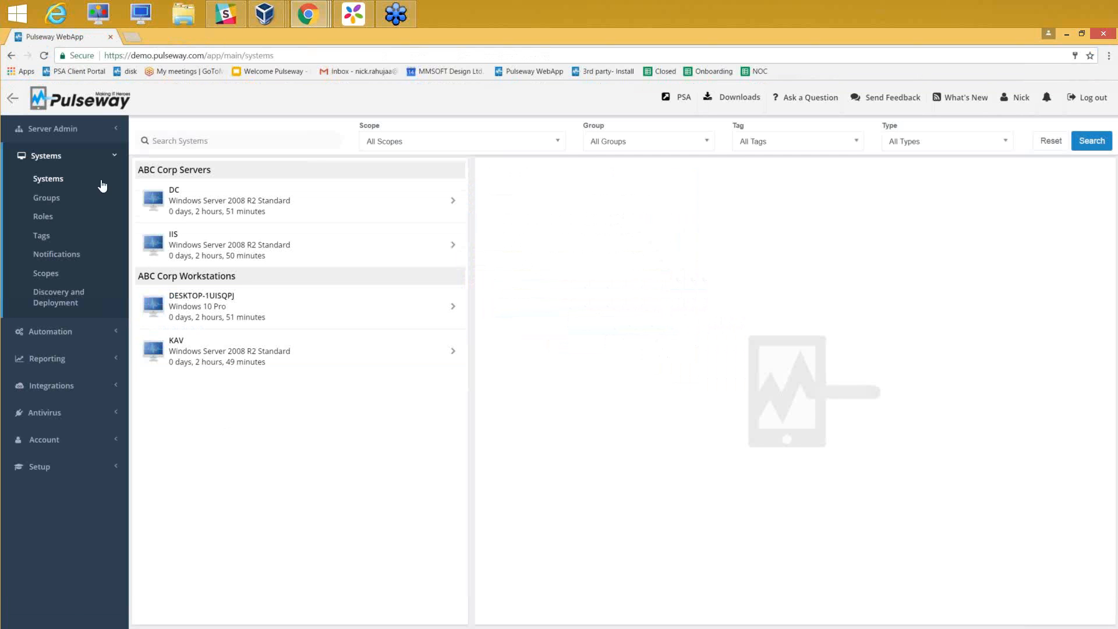
Open the Downloads page of the Setup section.
click(114, 161)
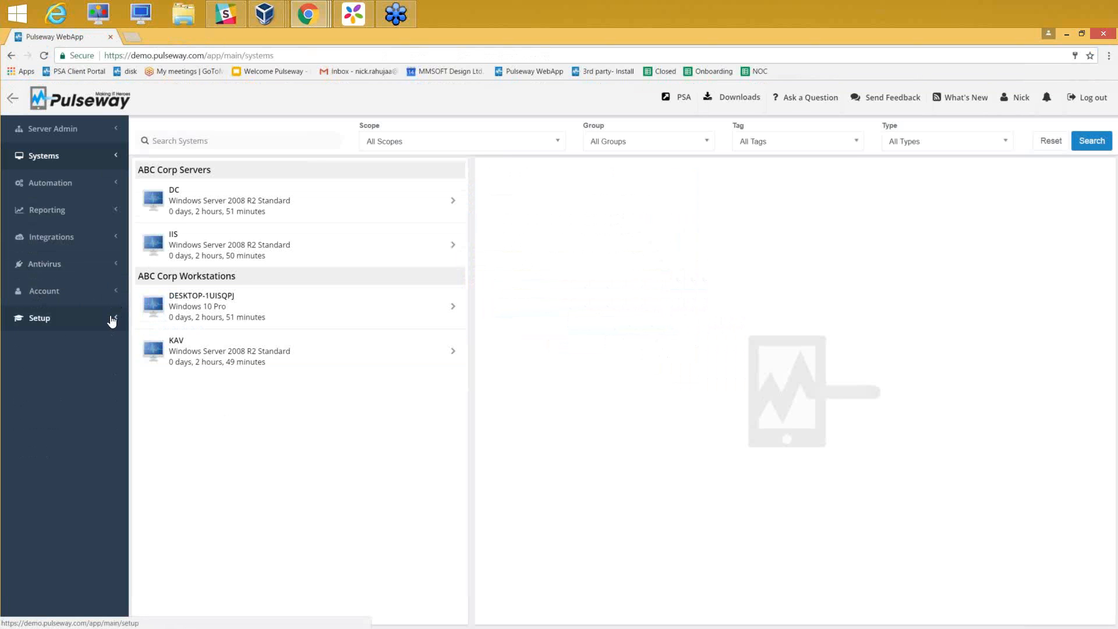
click(97, 326)
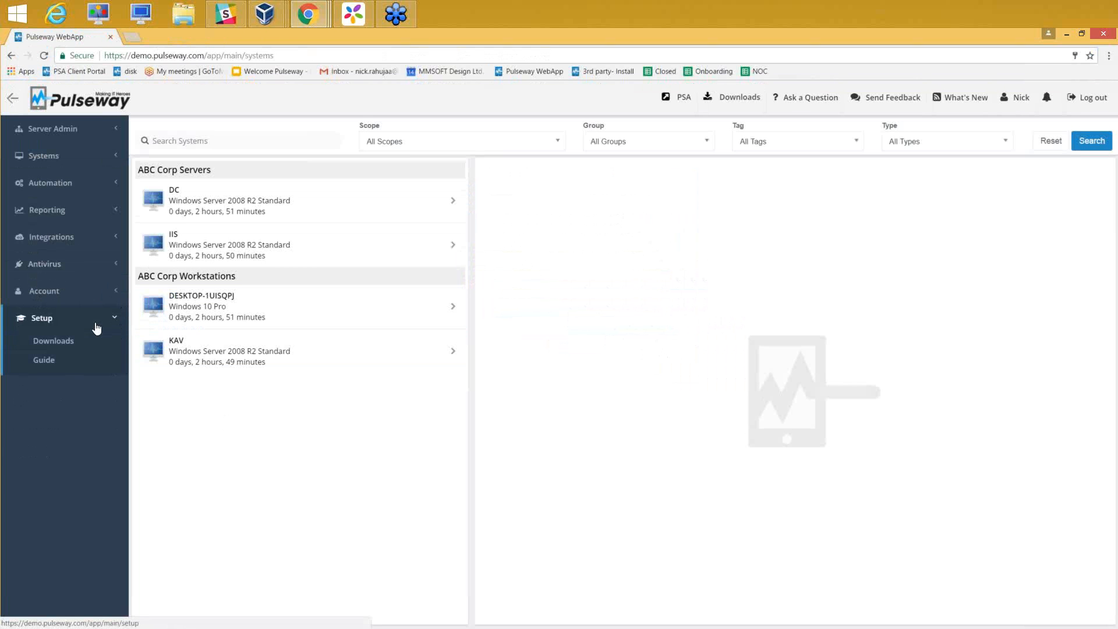
click(88, 342)
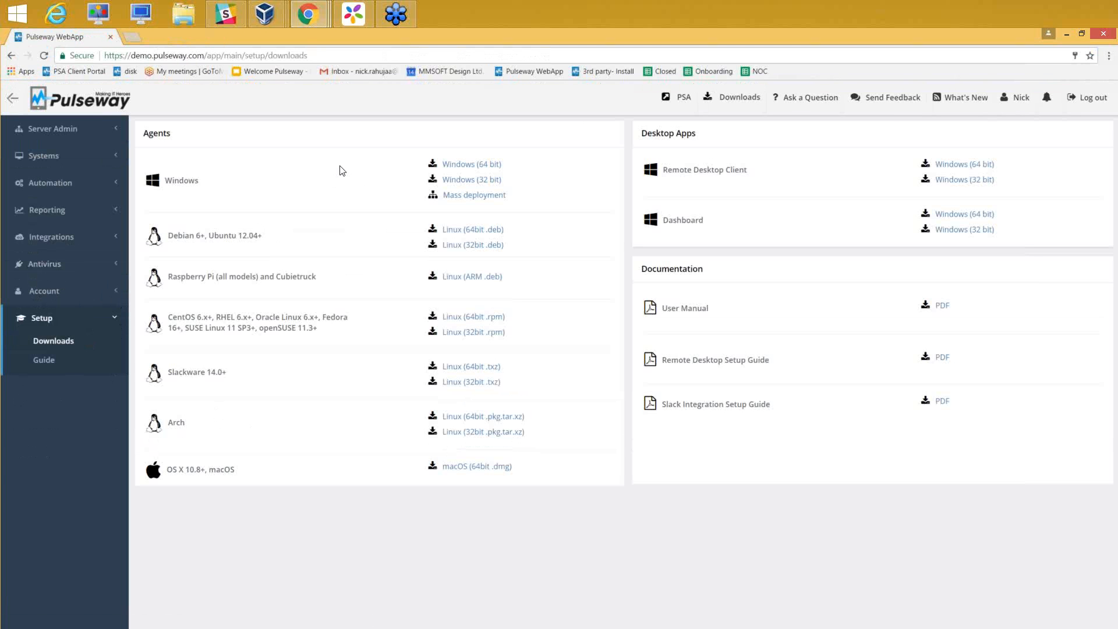
Review the agent downloads offered for Windows, Debian/Ubuntu, Raspberry Pi and macOS.
drag(205, 183, 165, 183)
click(239, 187)
drag(262, 237, 231, 284)
click(176, 275)
click(235, 283)
drag(242, 469, 165, 469)
click(312, 501)
mouse_move(270, 18)
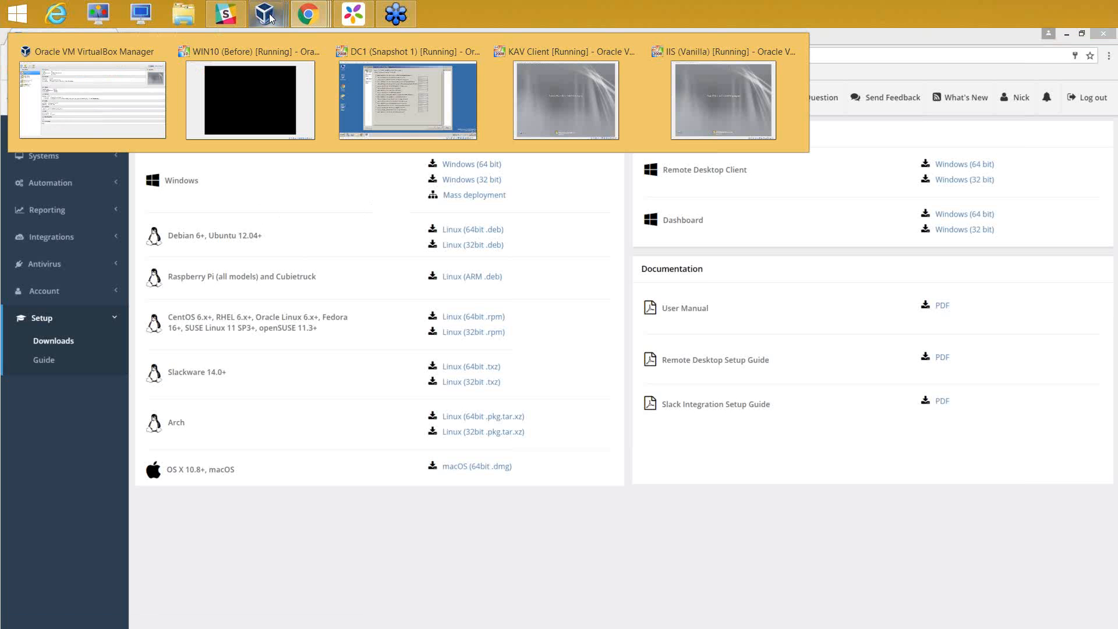
click(270, 89)
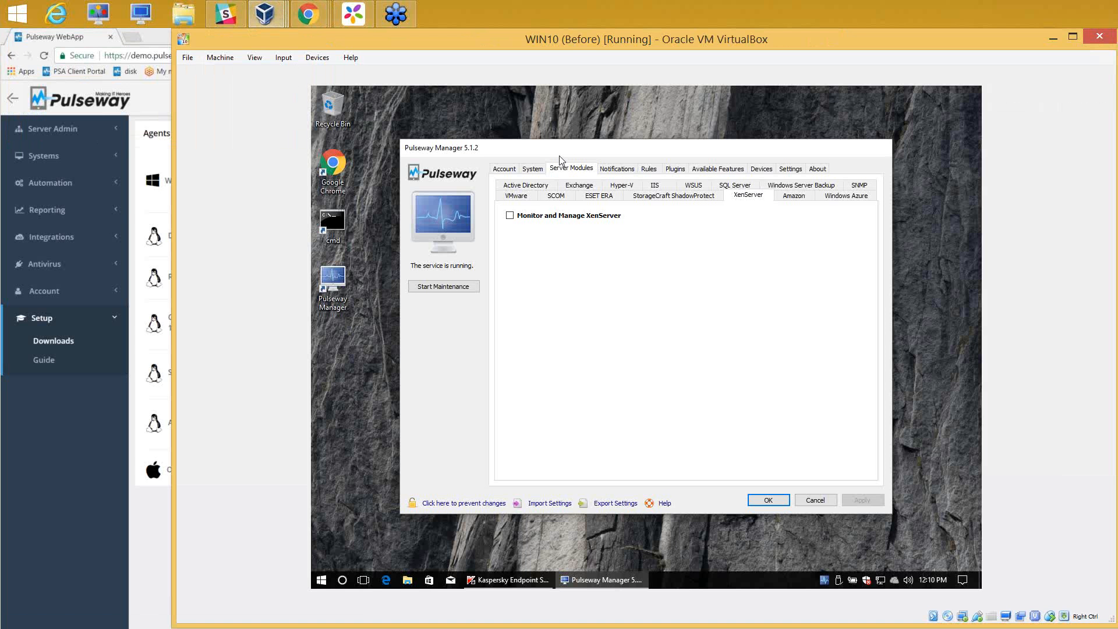
click(505, 168)
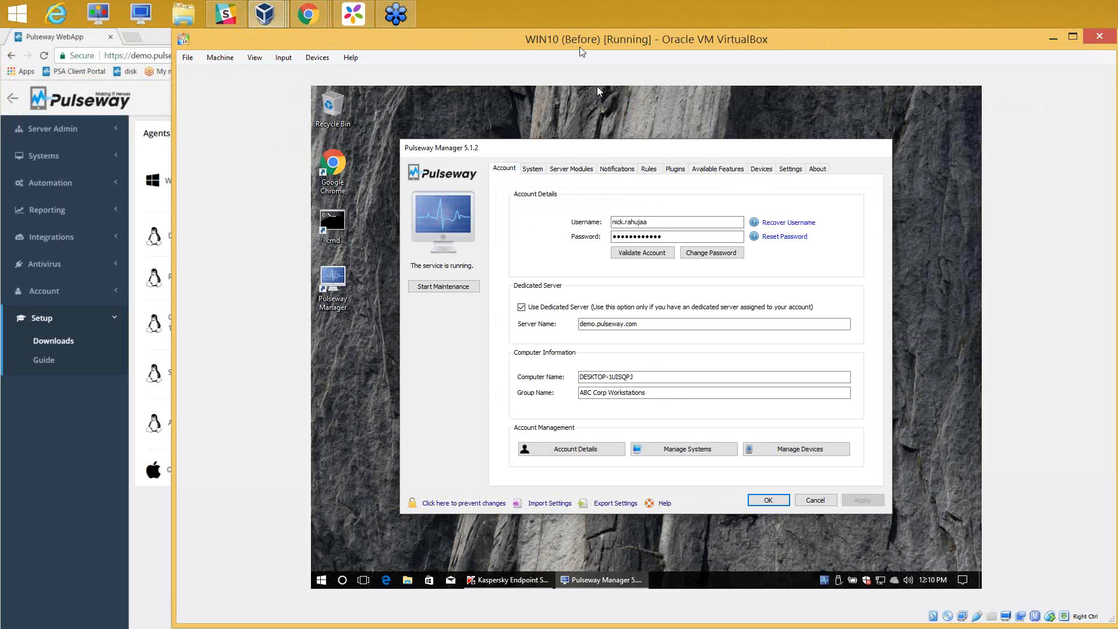
drag(581, 52, 478, 67)
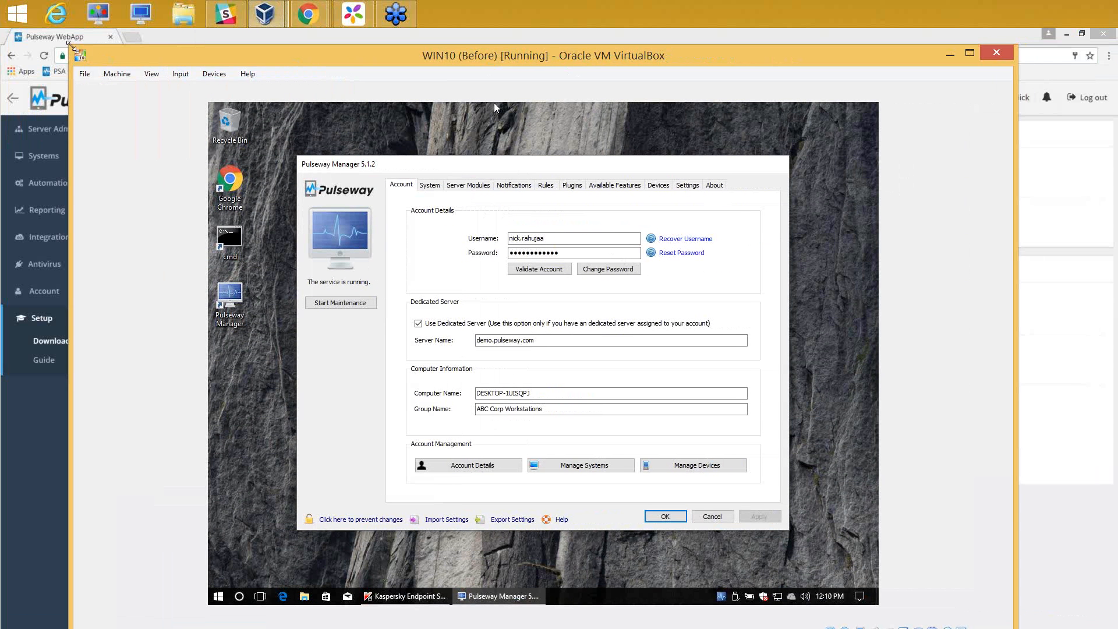
drag(71, 46, 247, 114)
drag(367, 131, 324, 106)
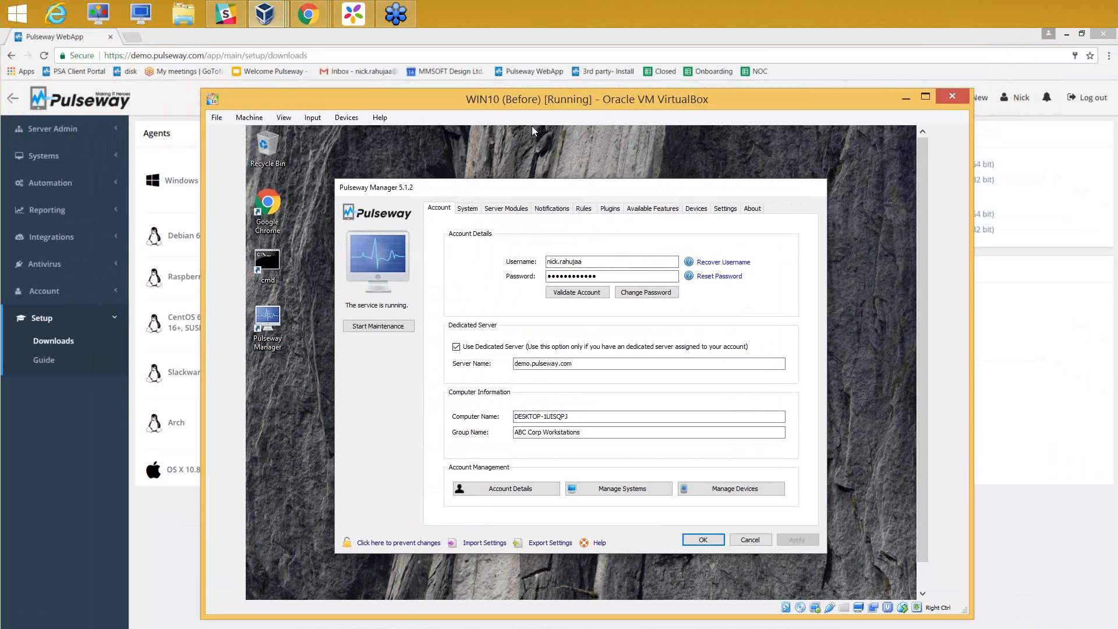
Examine the agent's account settings: username, password, dedicated server name and group name.
click(588, 261)
key(BackSpace)
text(a)
key(Tab)
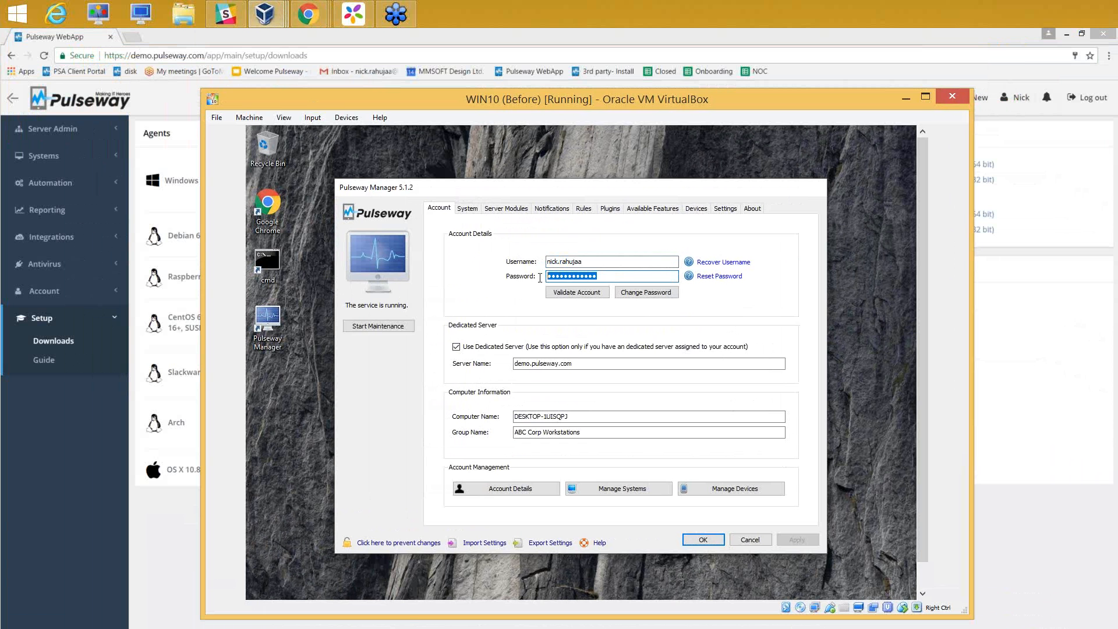
drag(582, 364, 513, 363)
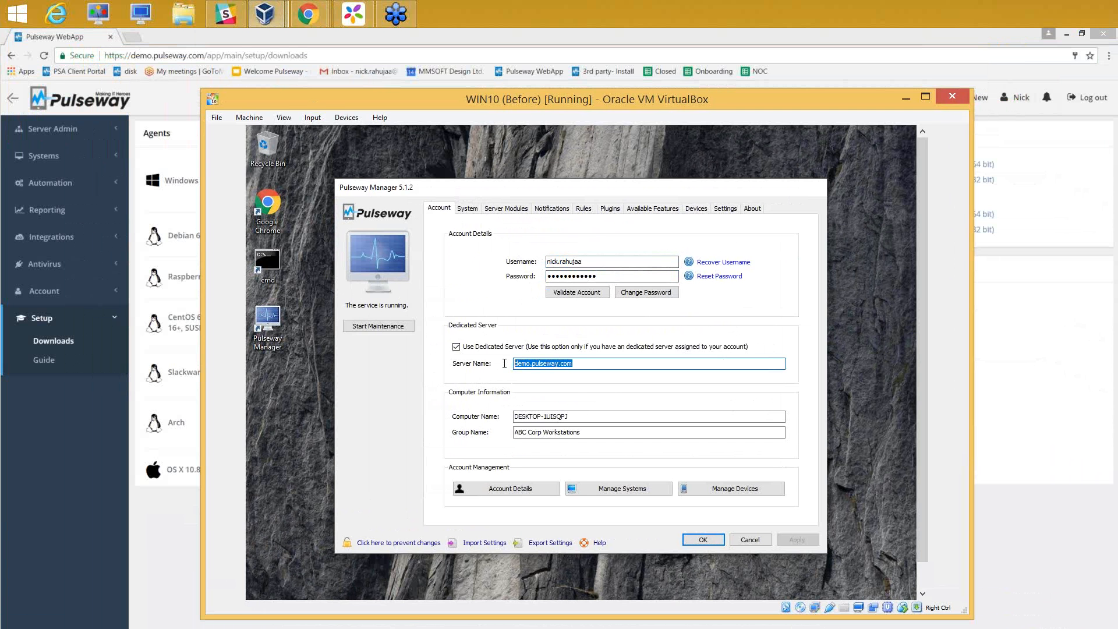
click(603, 432)
key(ctrl+a)
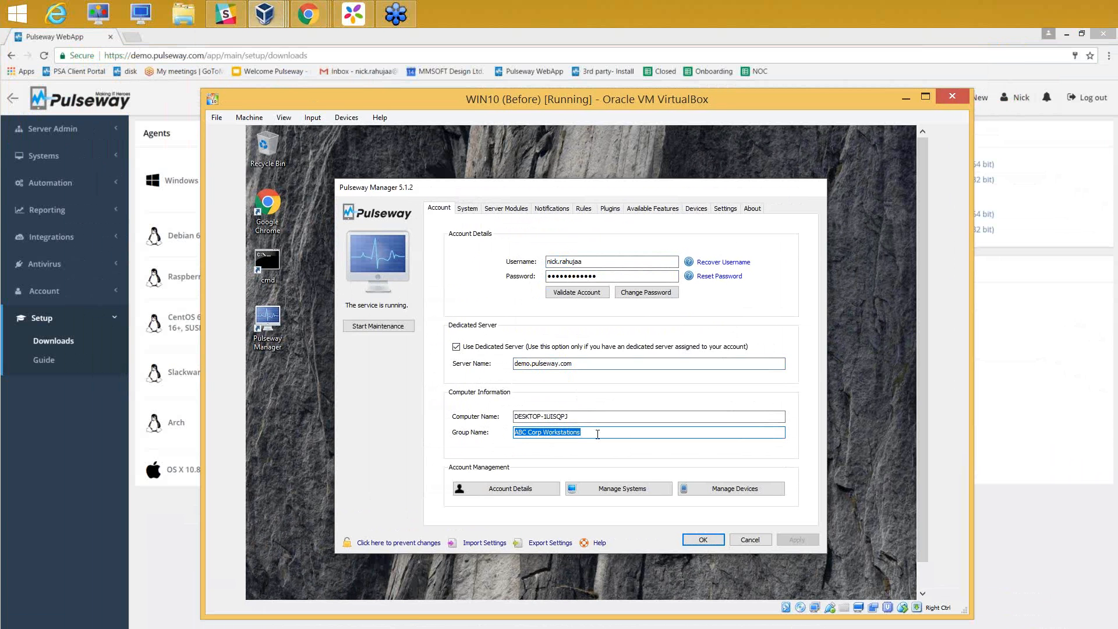
click(597, 435)
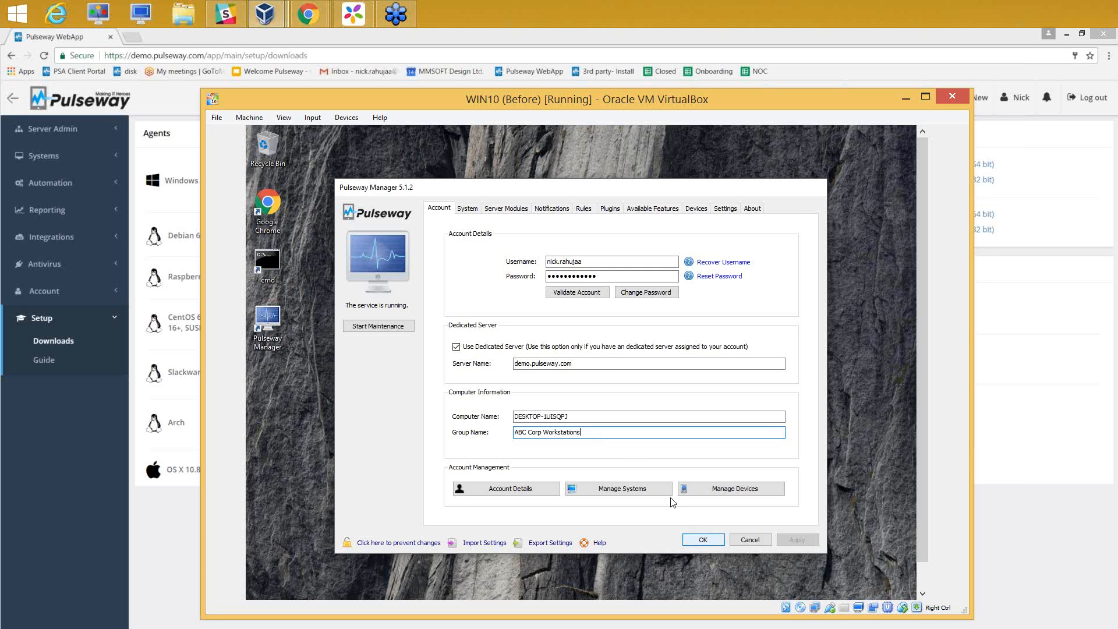
Inspect the agent's general system settings and monitored services, and return to the account settings.
click(469, 208)
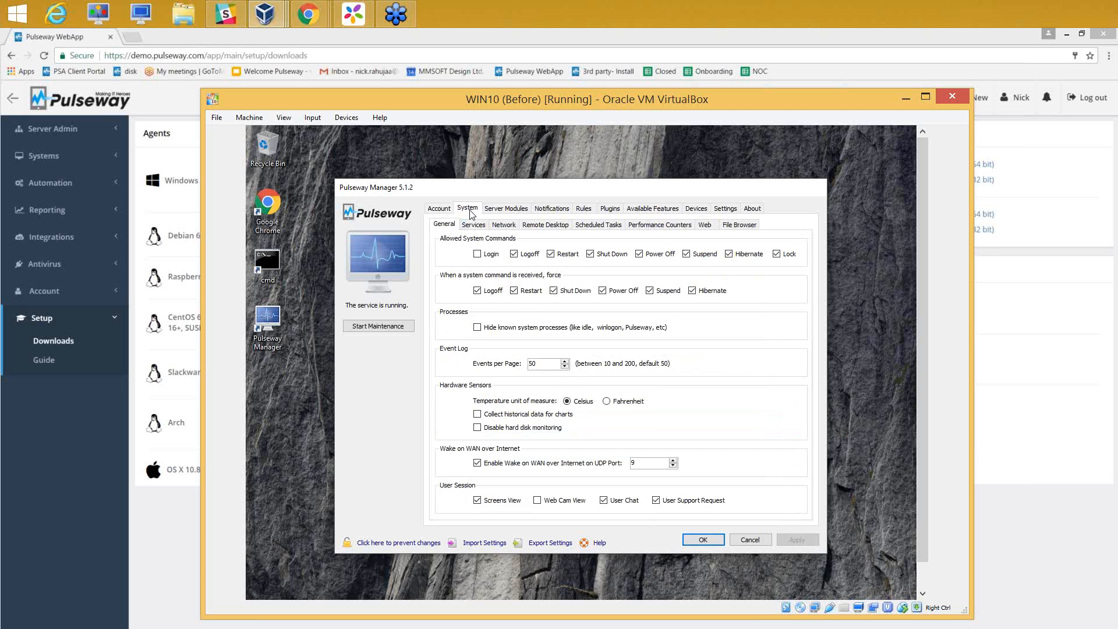
click(474, 225)
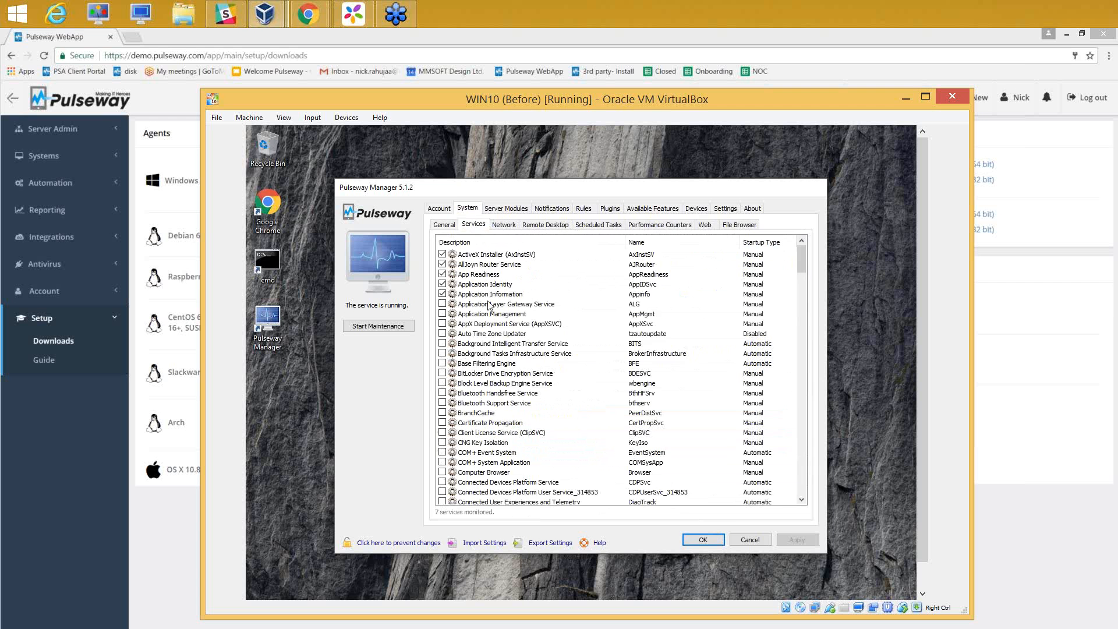
click(439, 209)
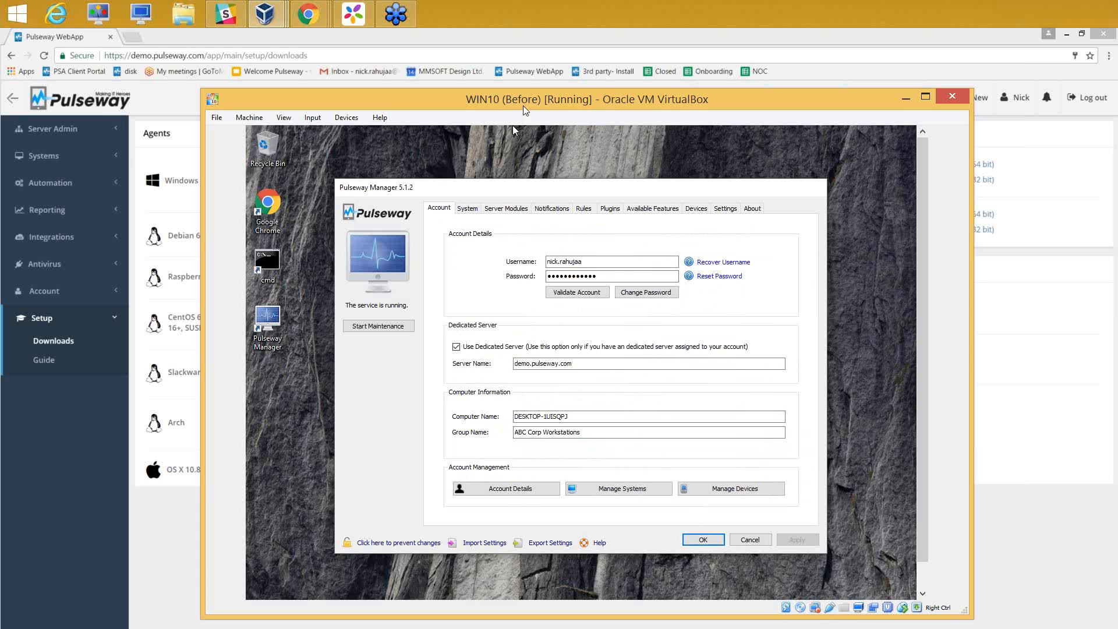
drag(525, 110, 508, 126)
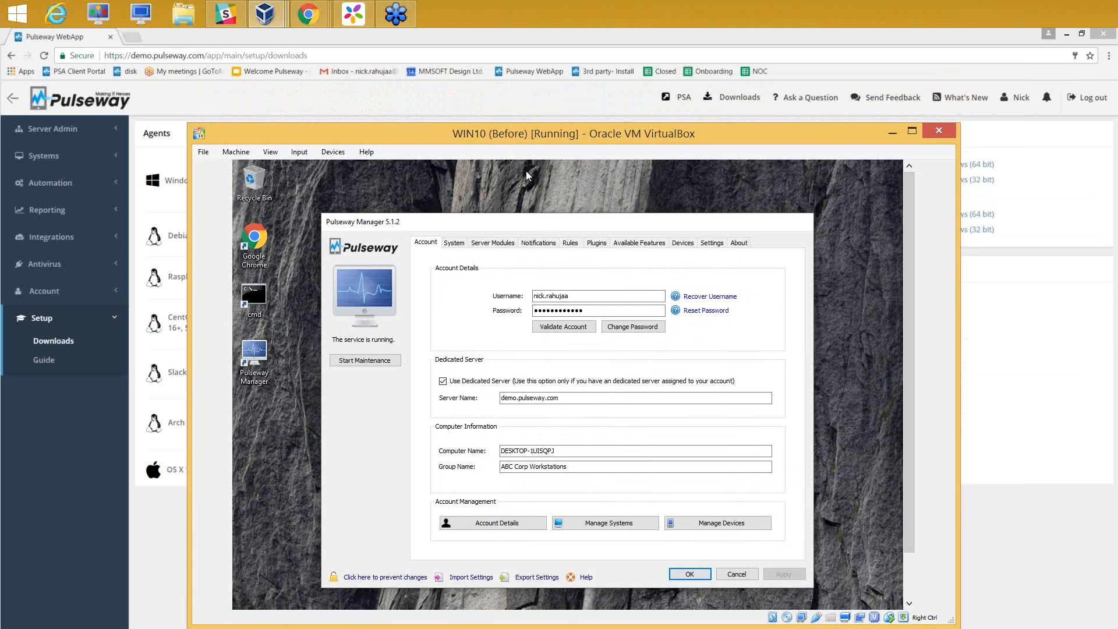
Review the agent's status, process, service and ping notification settings, and close Pulseway Manager and minimize the virtual machine.
click(541, 243)
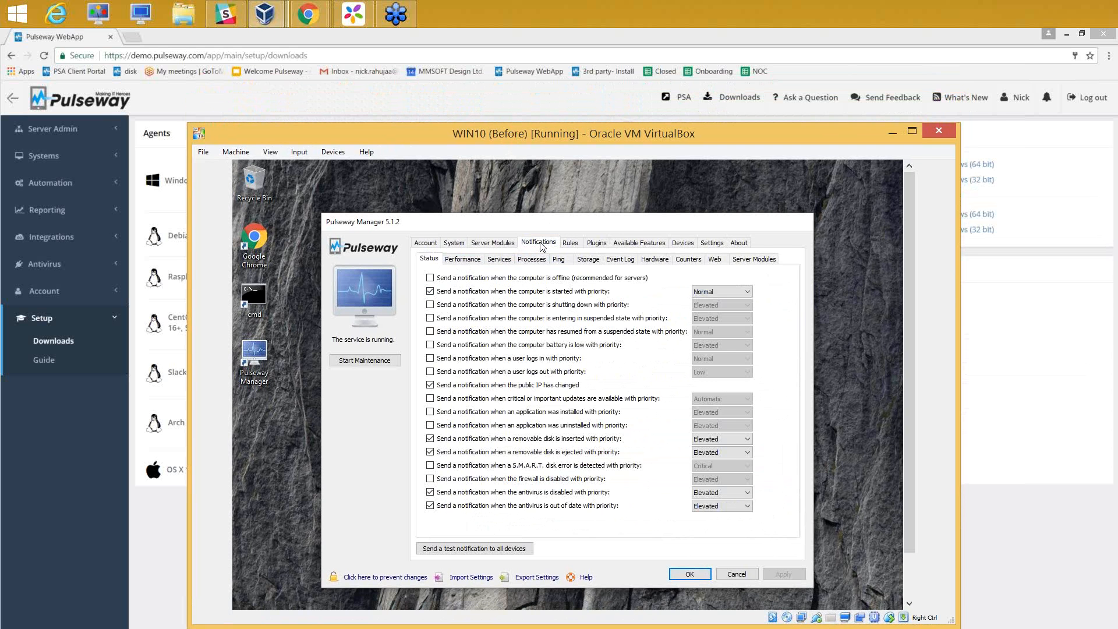
click(532, 260)
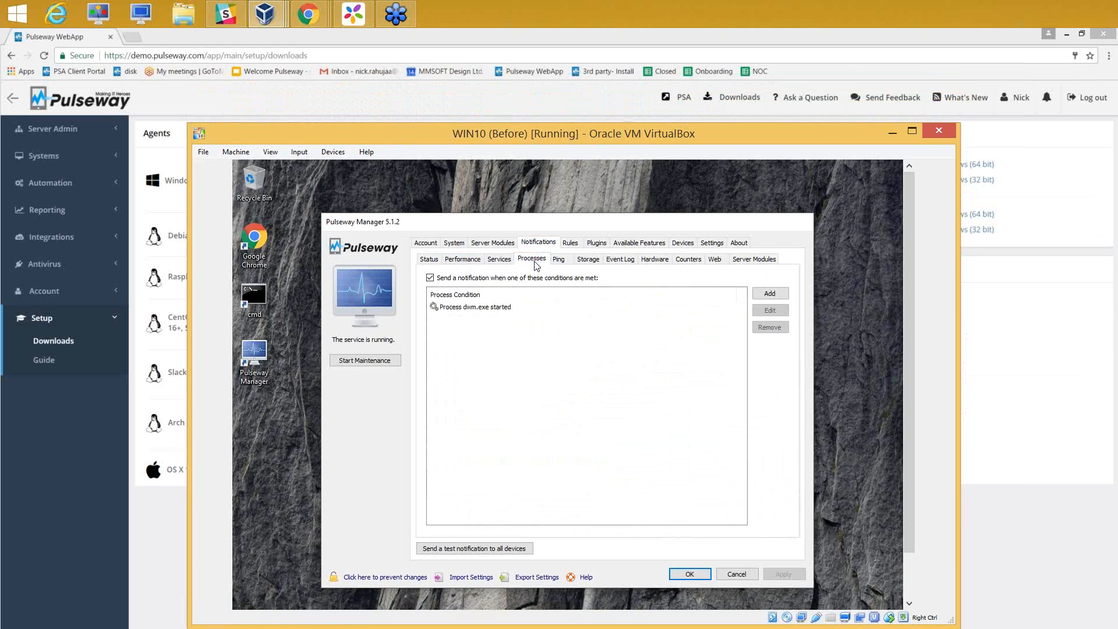
click(500, 260)
click(566, 262)
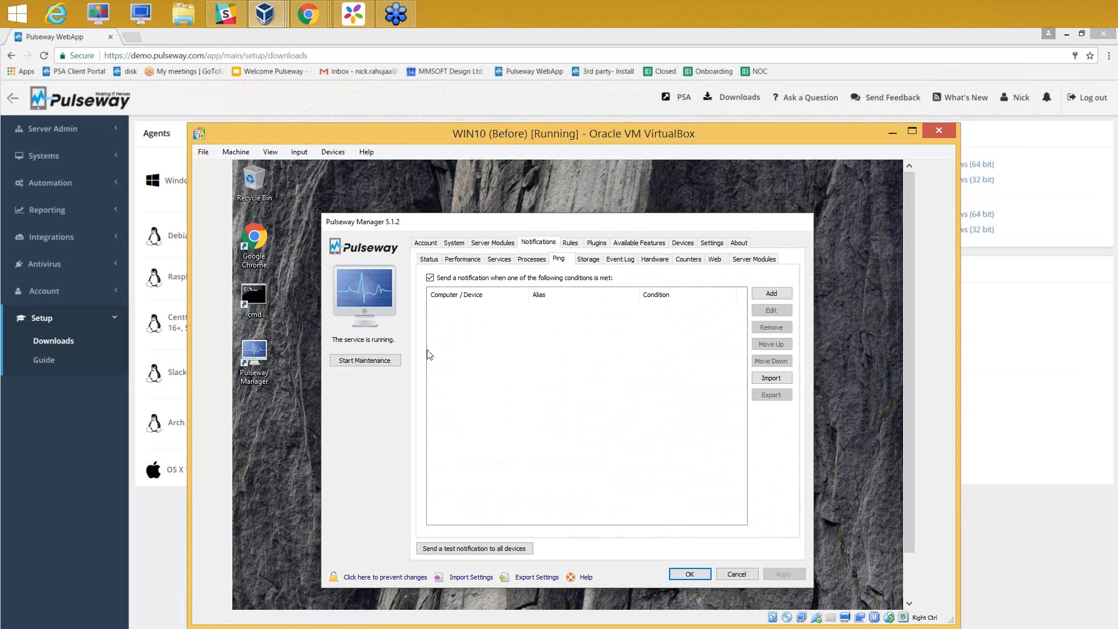
click(689, 574)
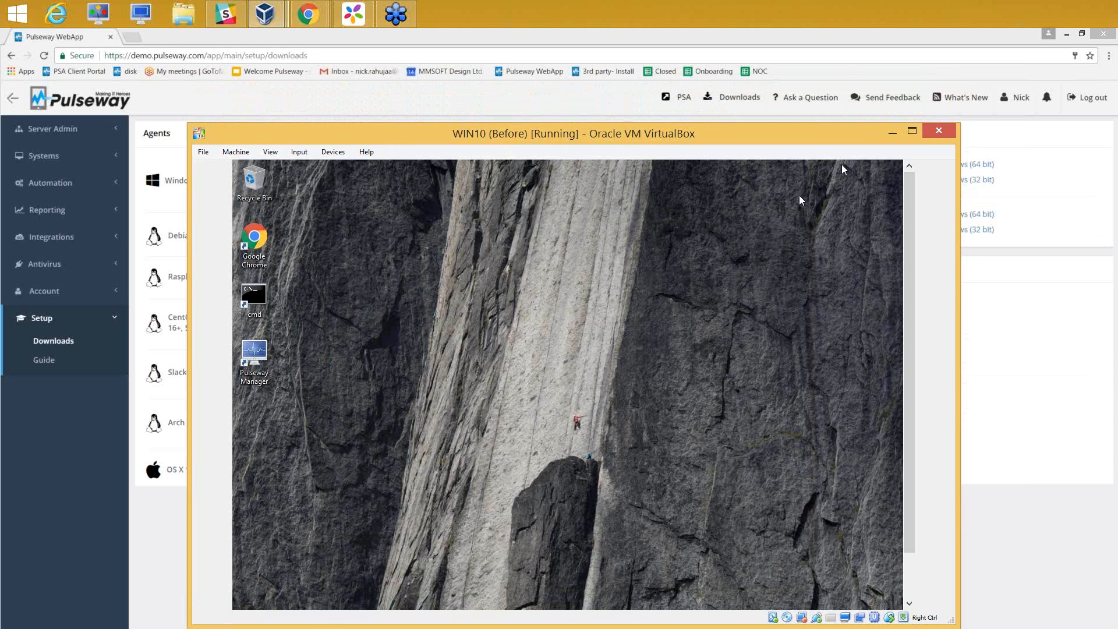
click(891, 133)
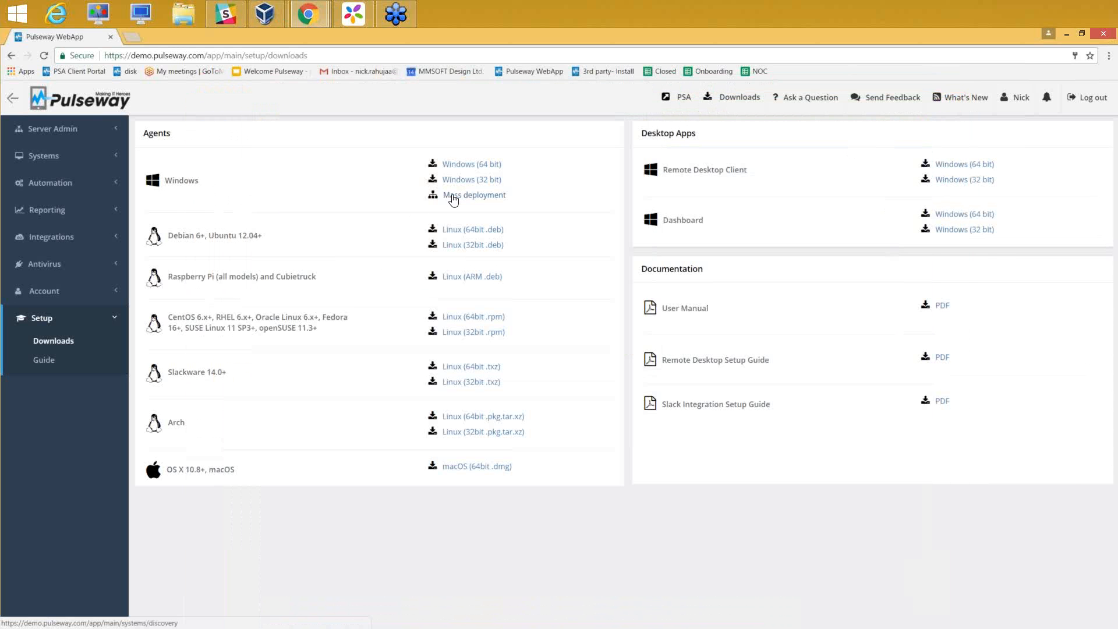
Open the mass deployment page for Windows agents and add the KAV workstation as a discovery probe.
click(453, 199)
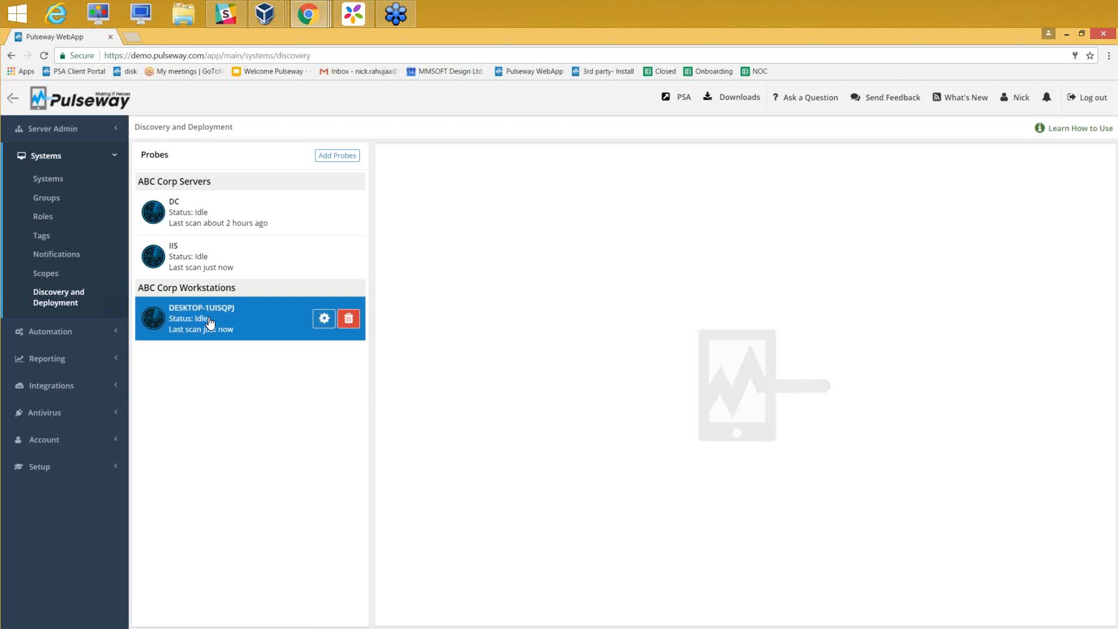
click(337, 155)
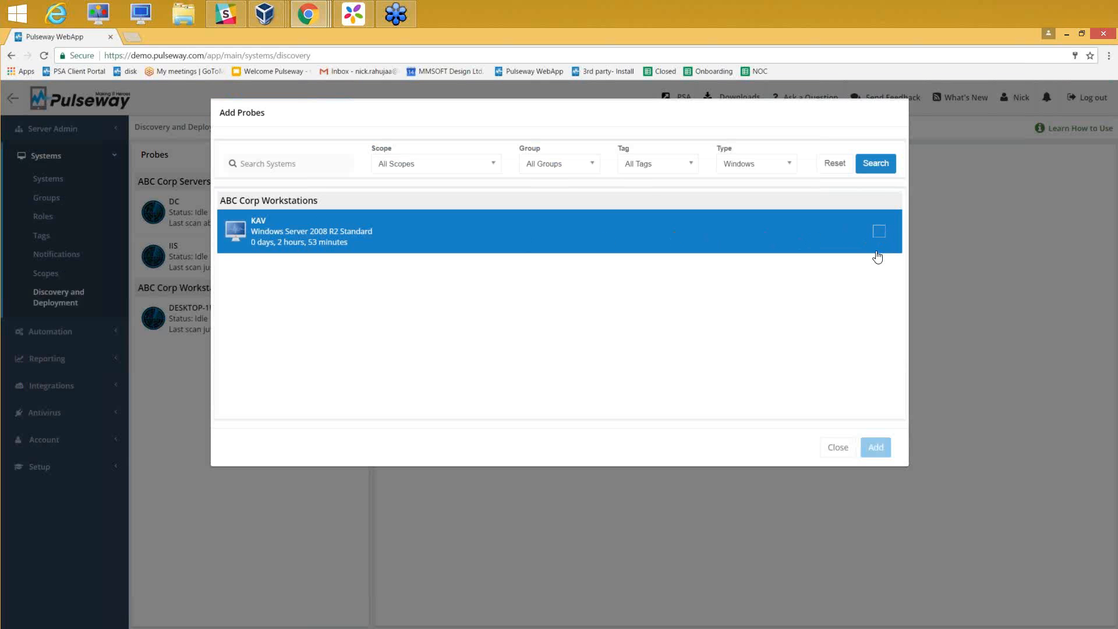
click(878, 232)
click(878, 454)
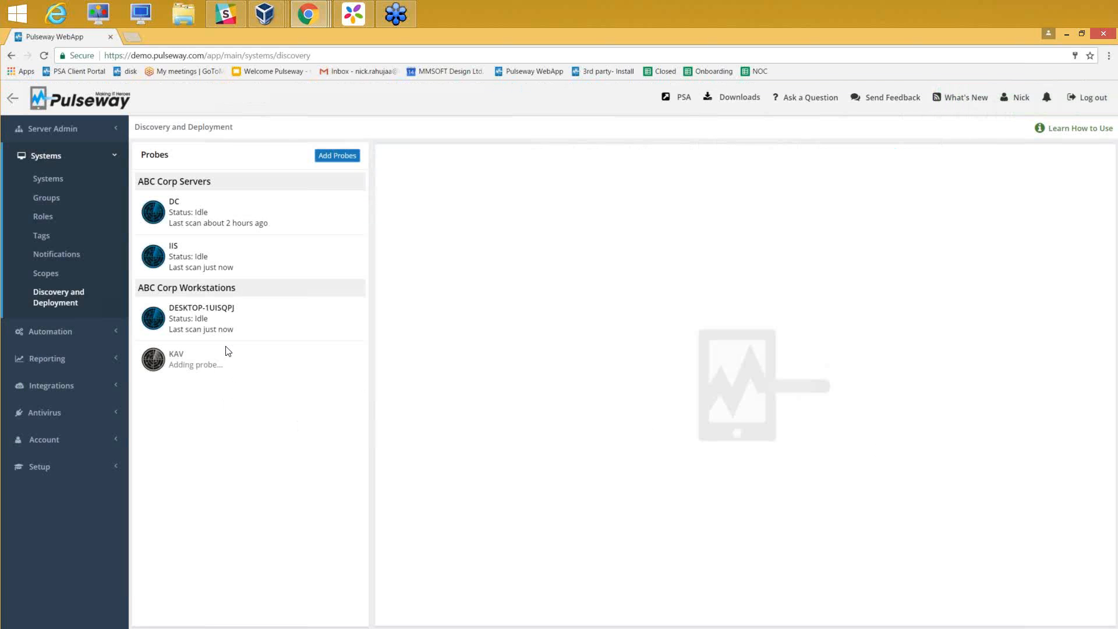
Select the discovered systems 10.0.2.4, 10.0.2.3 and 10.0.2.2 under the DESKTOP-1UISQPJ probe and open their deployment settings.
mouse_move(231, 327)
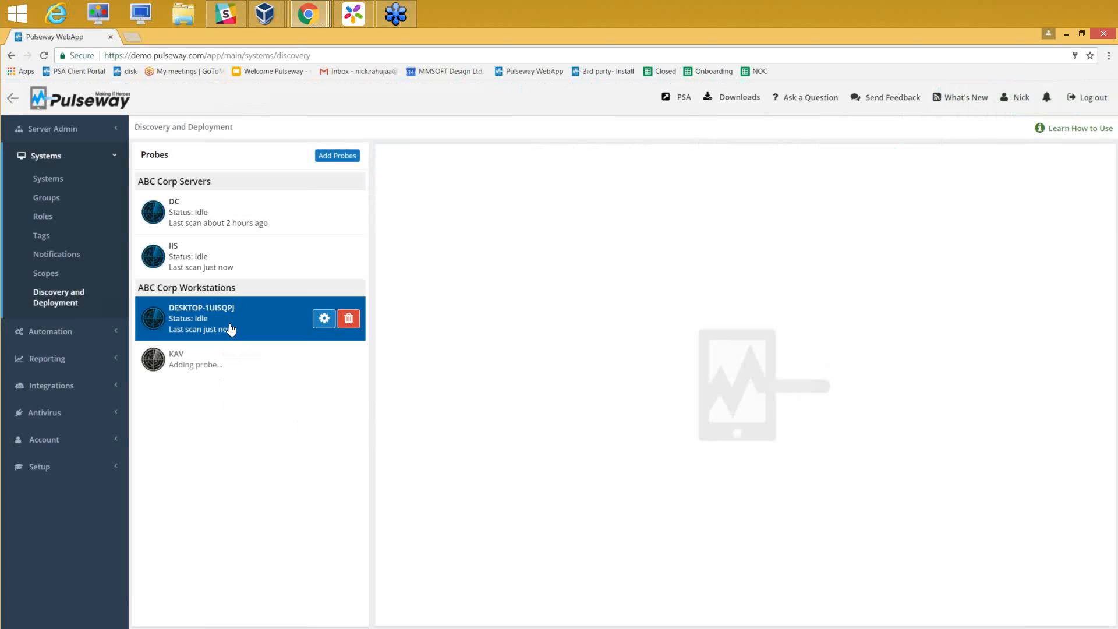
click(230, 329)
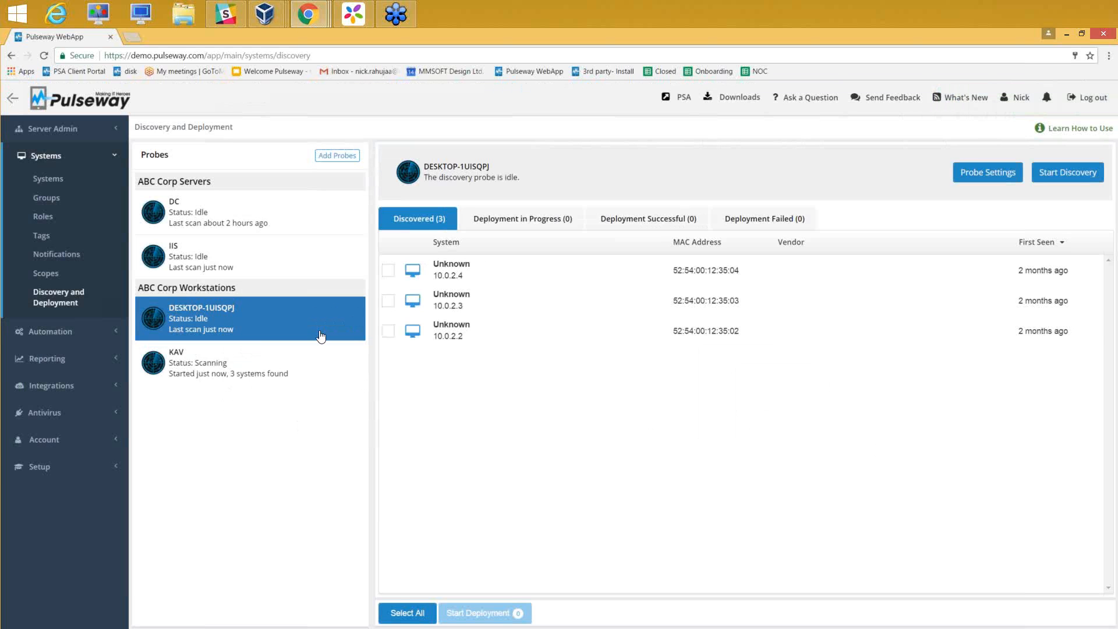
click(439, 300)
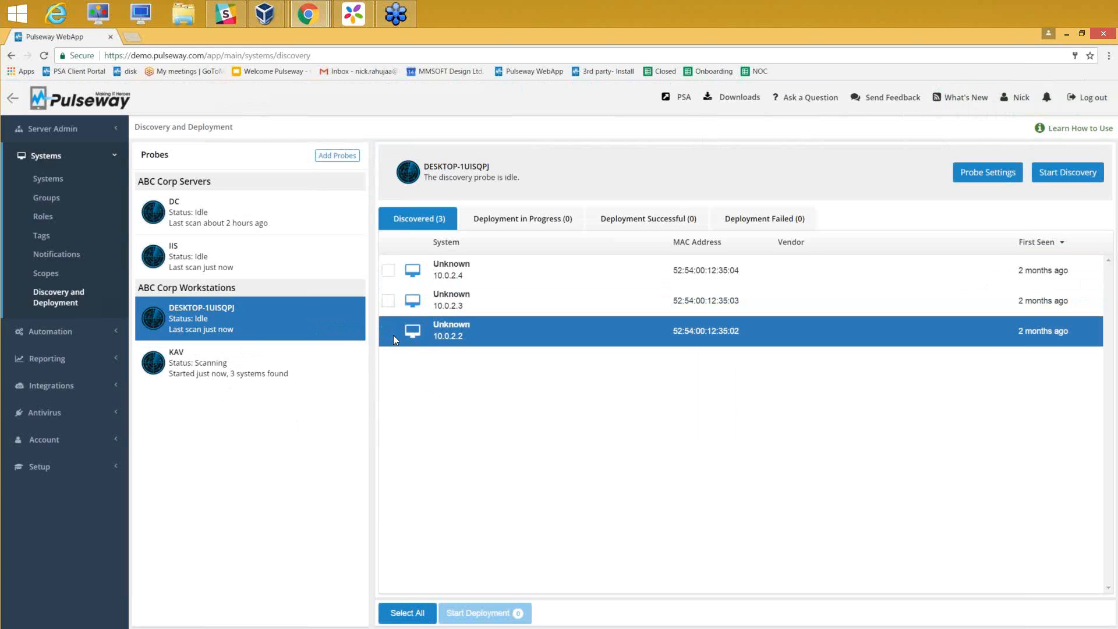
click(396, 277)
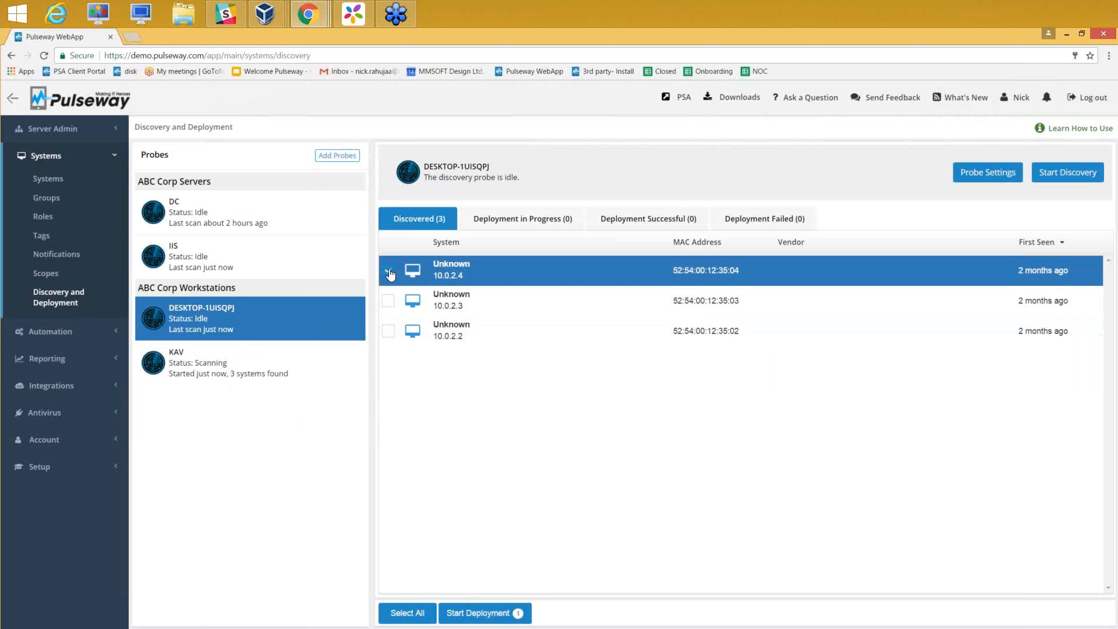
click(392, 305)
click(390, 331)
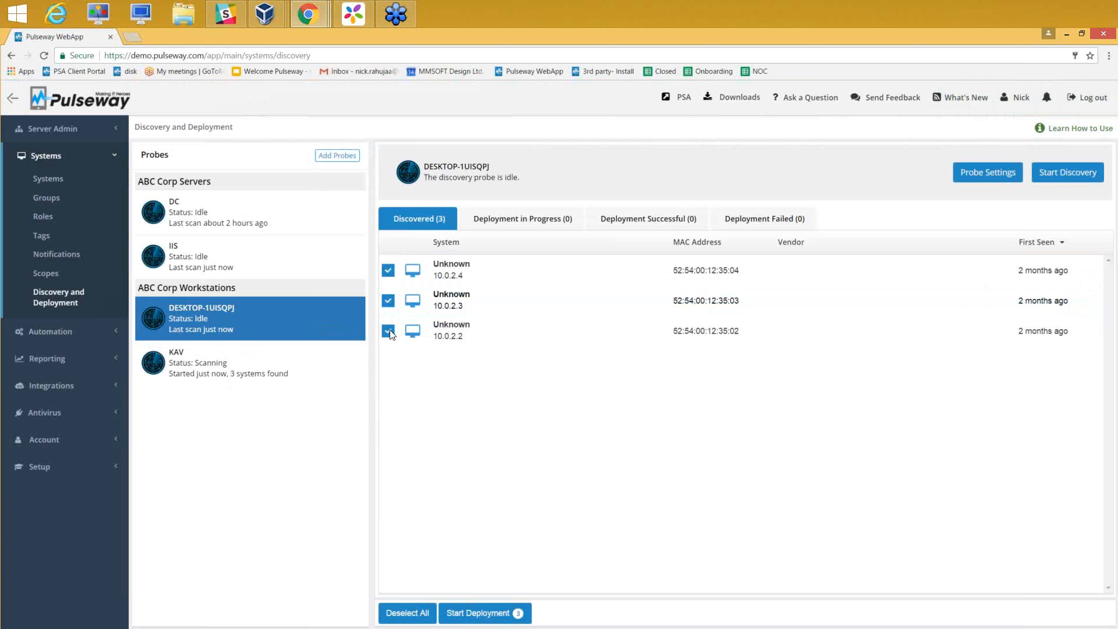
click(497, 615)
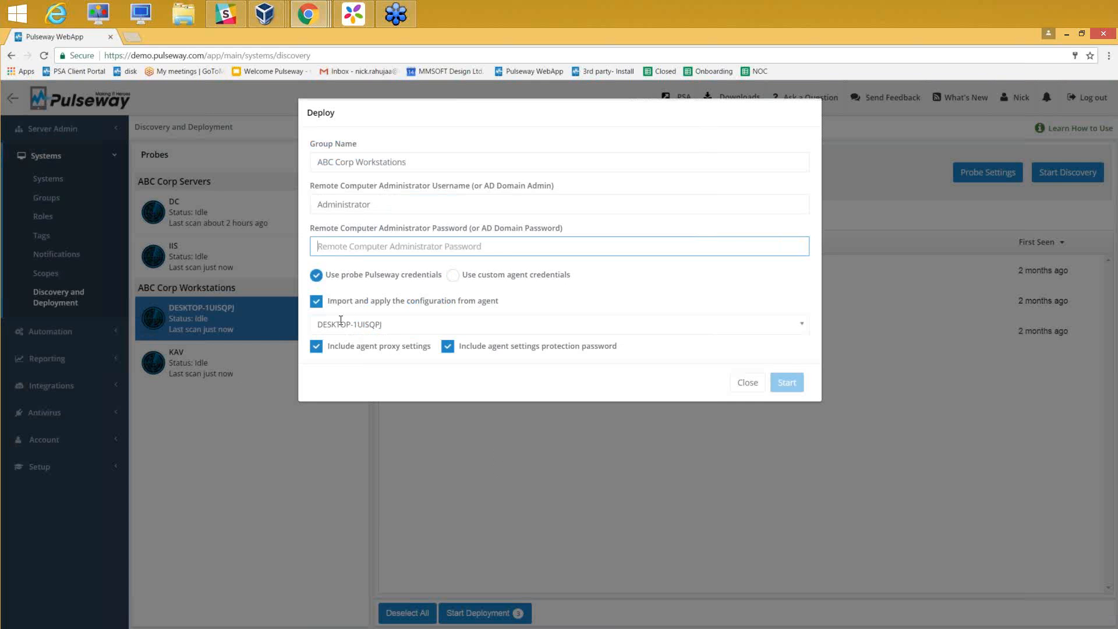
Set the remote computer administrator username to Administrator and fill in the administrator password for the deployment.
click(389, 328)
click(388, 328)
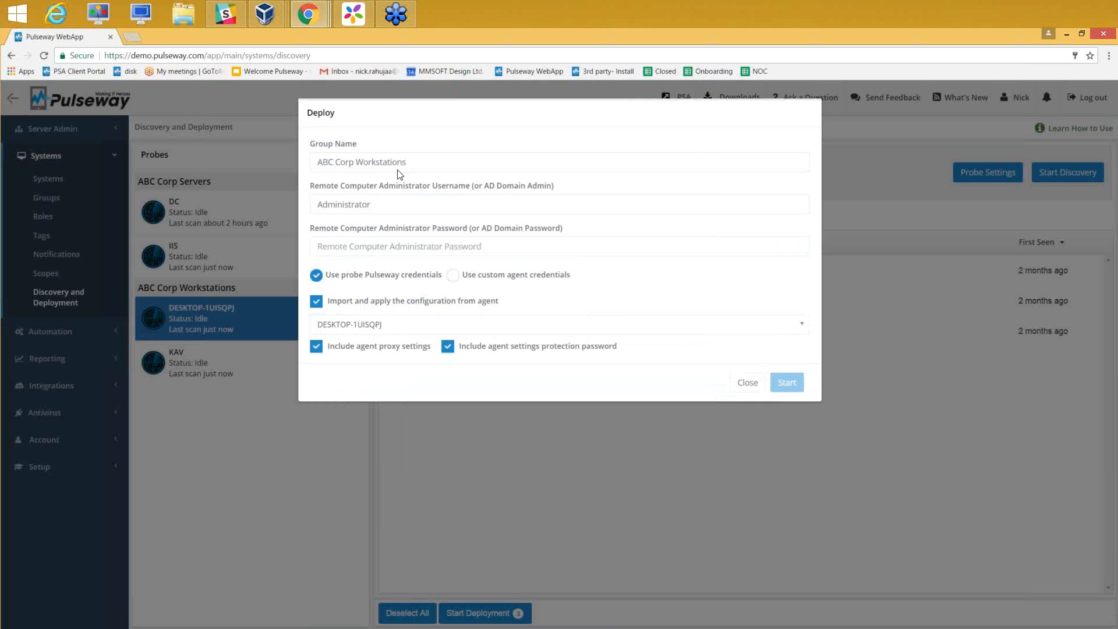
drag(381, 204, 301, 213)
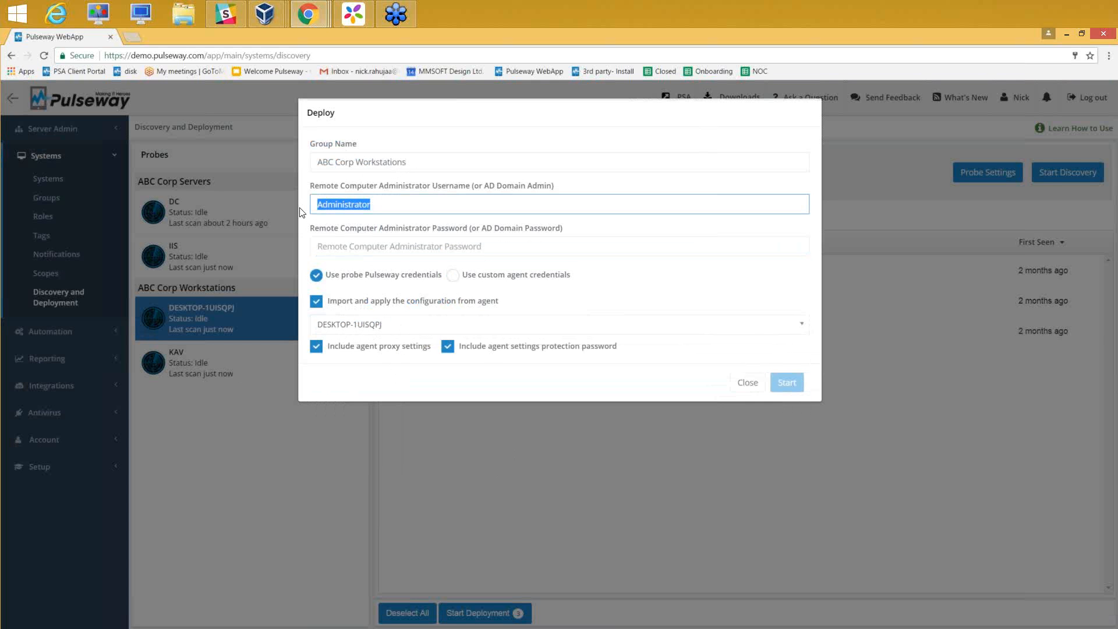
key(BackSpace)
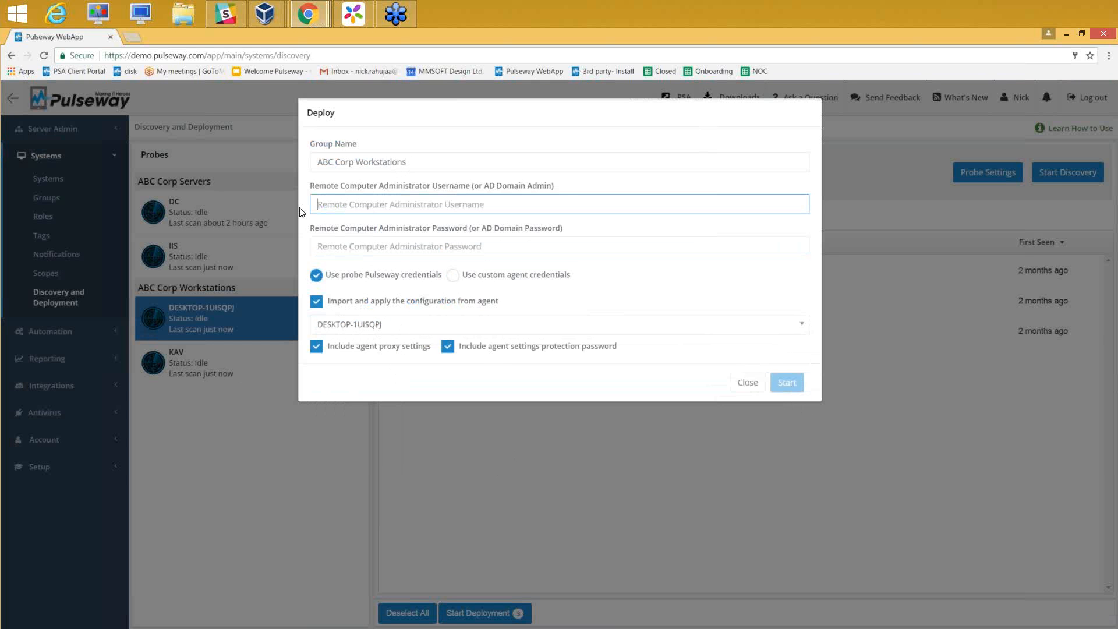
text(Administra)
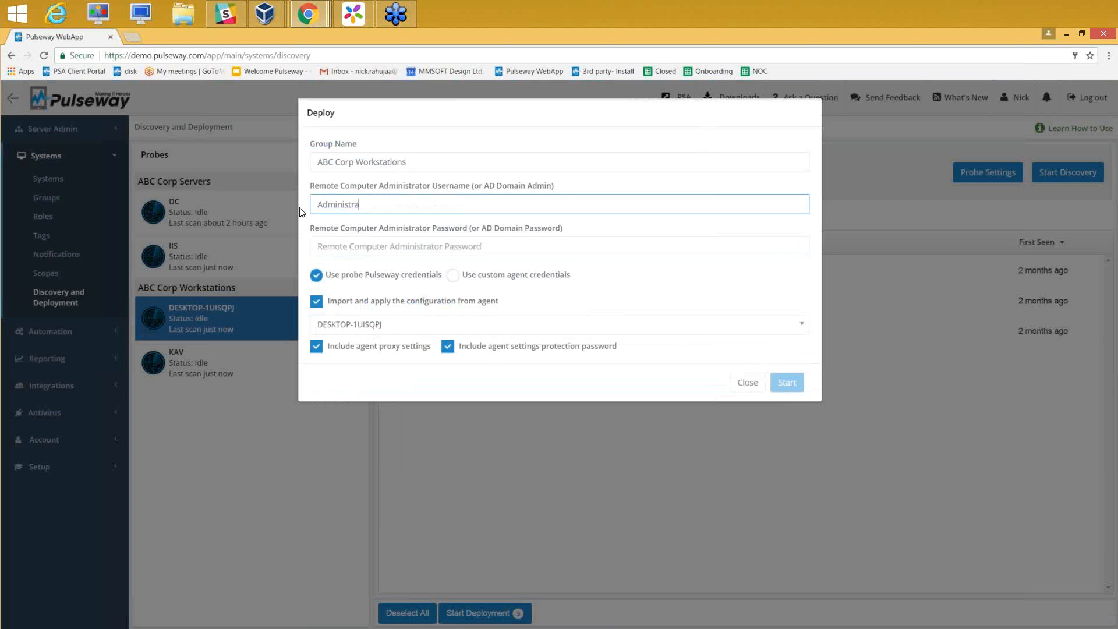
text(tor)
key(Tab)
text(•••••••)
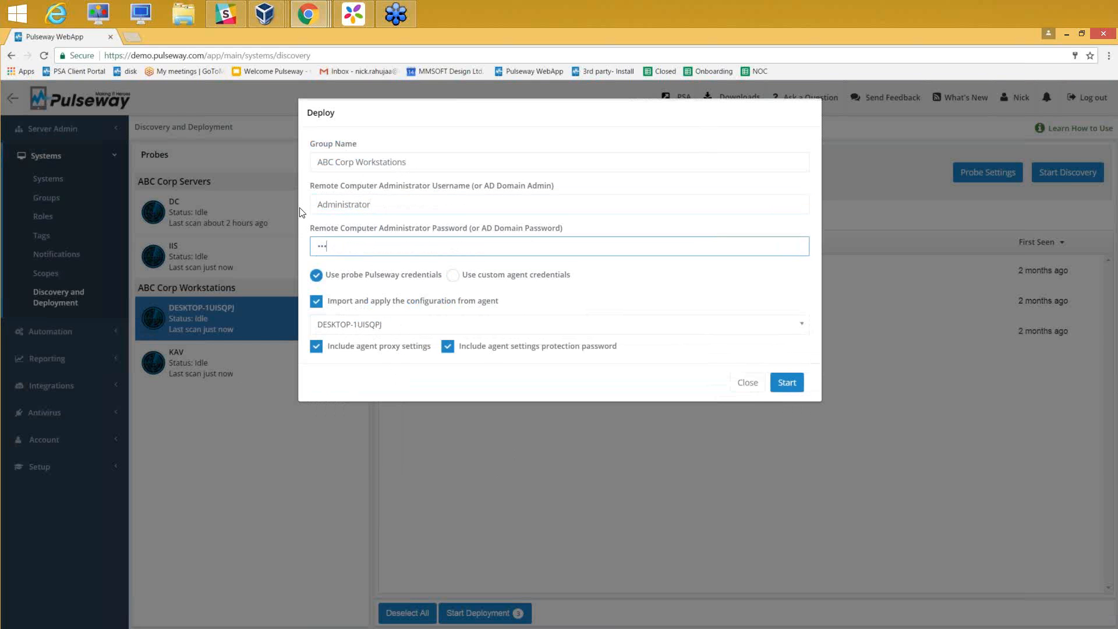
Finish entering the remote administrator password and start deploying to the selected systems, and open the KAV probe's discovered systems.
text(••••)
click(785, 385)
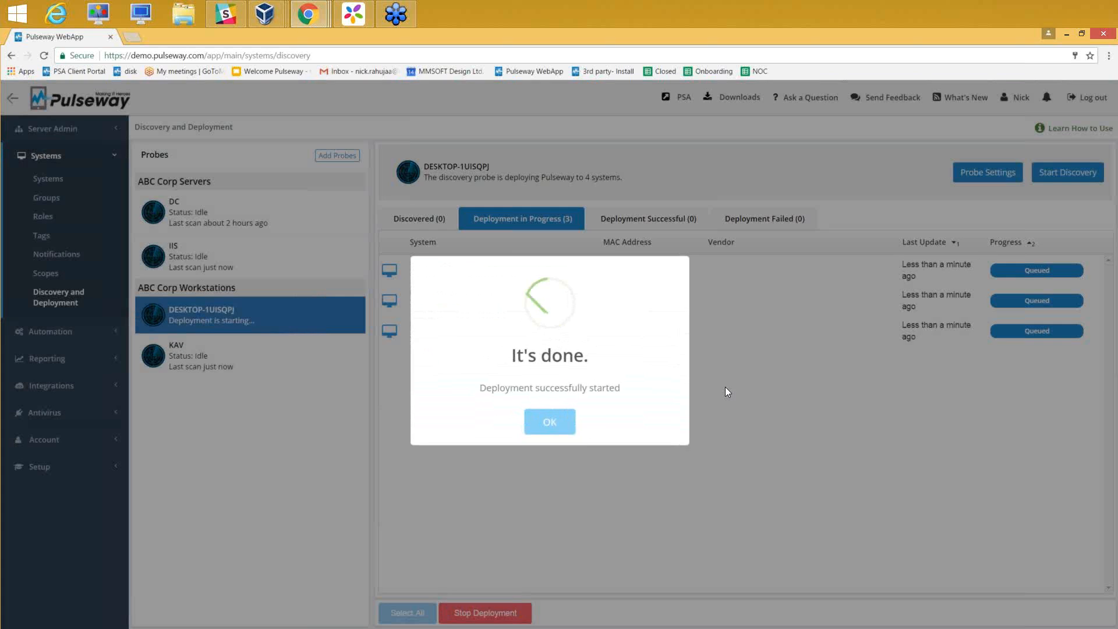
click(583, 430)
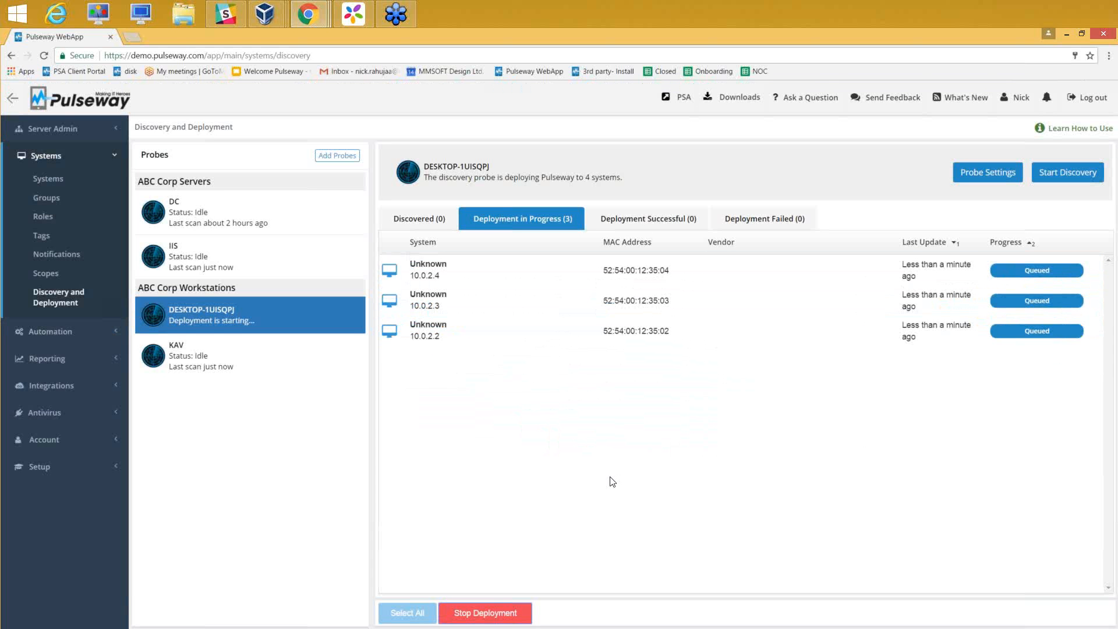
click(234, 362)
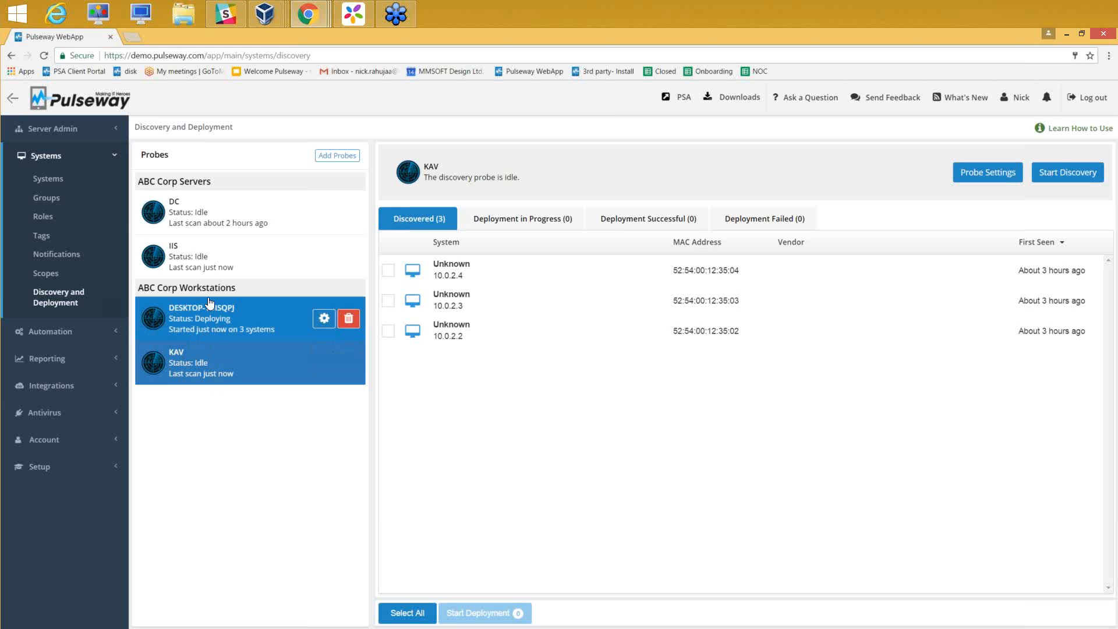
Open the DESKTOP-1UISQPJ workstation from the systems list and view its CPU usage history.
click(59, 184)
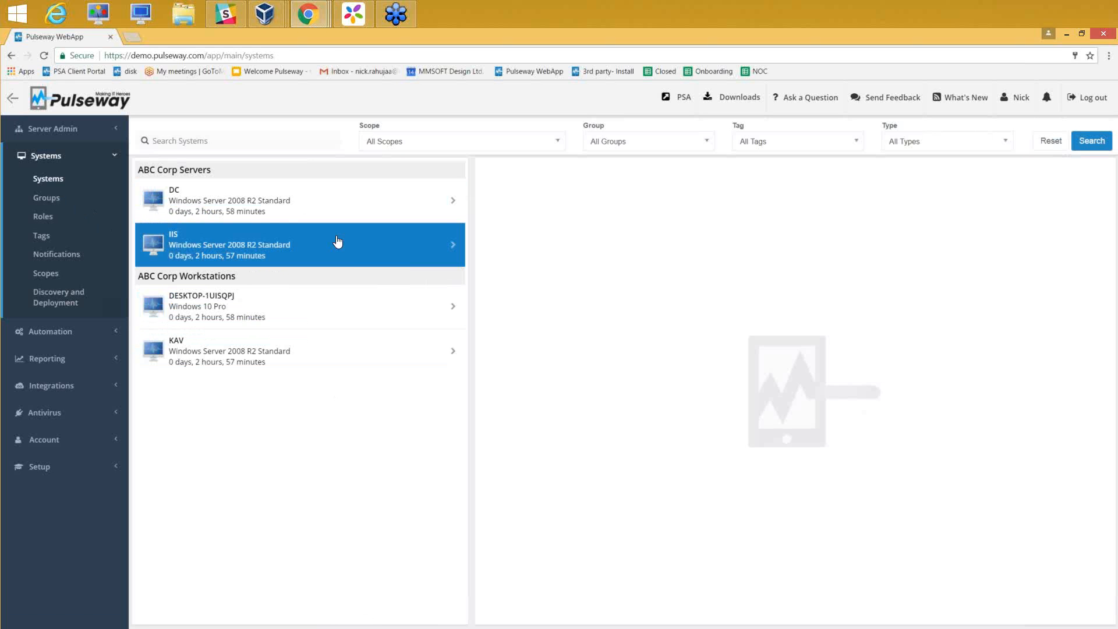
click(348, 315)
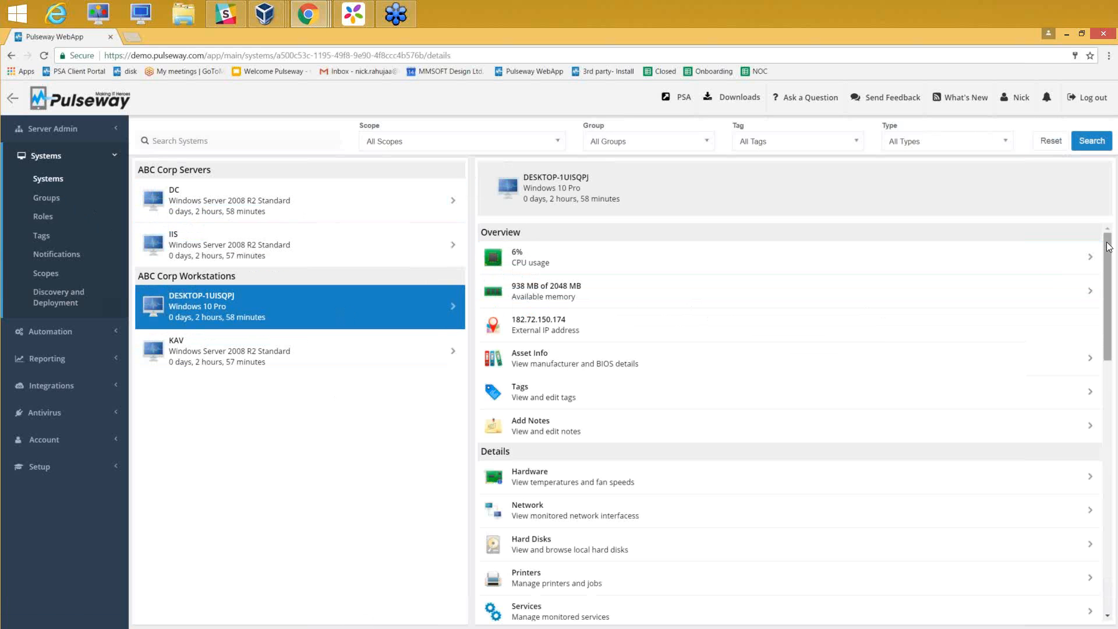
click(631, 258)
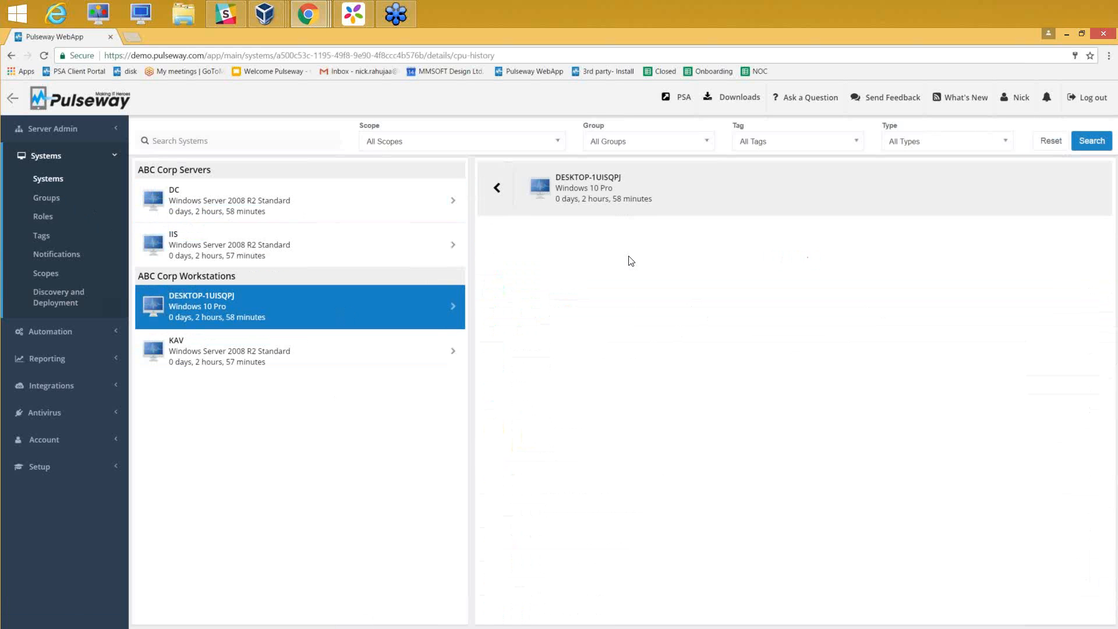
Open a remote terminal session on DESKTOP-1UISQPJ from its details and run ipconfig.
click(383, 329)
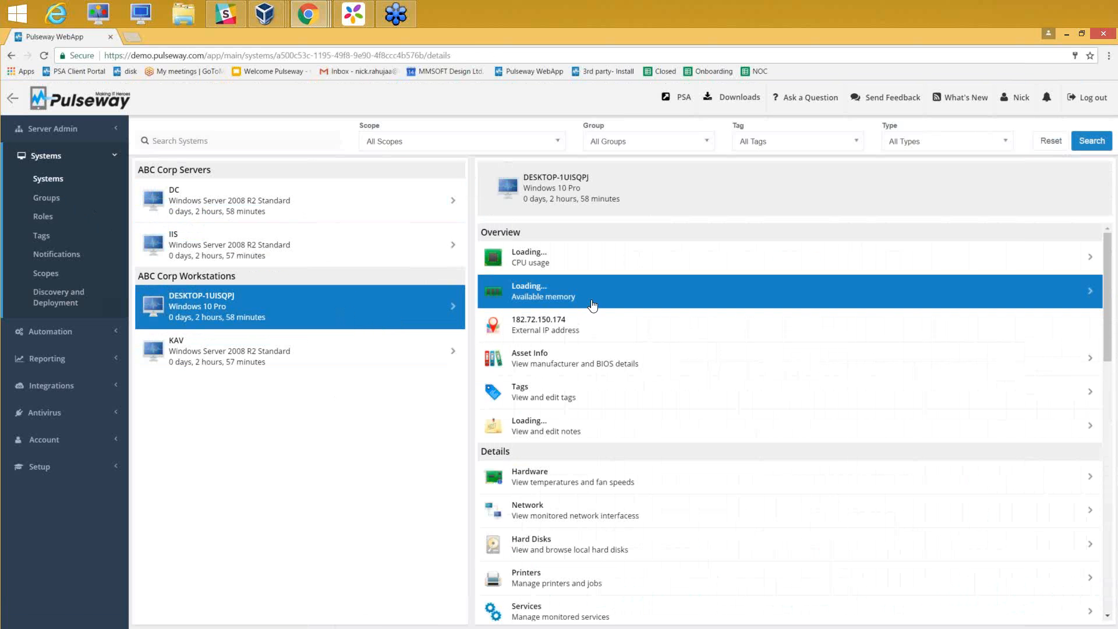
scroll(716, 358, down, 3)
scroll(716, 357, down, 4)
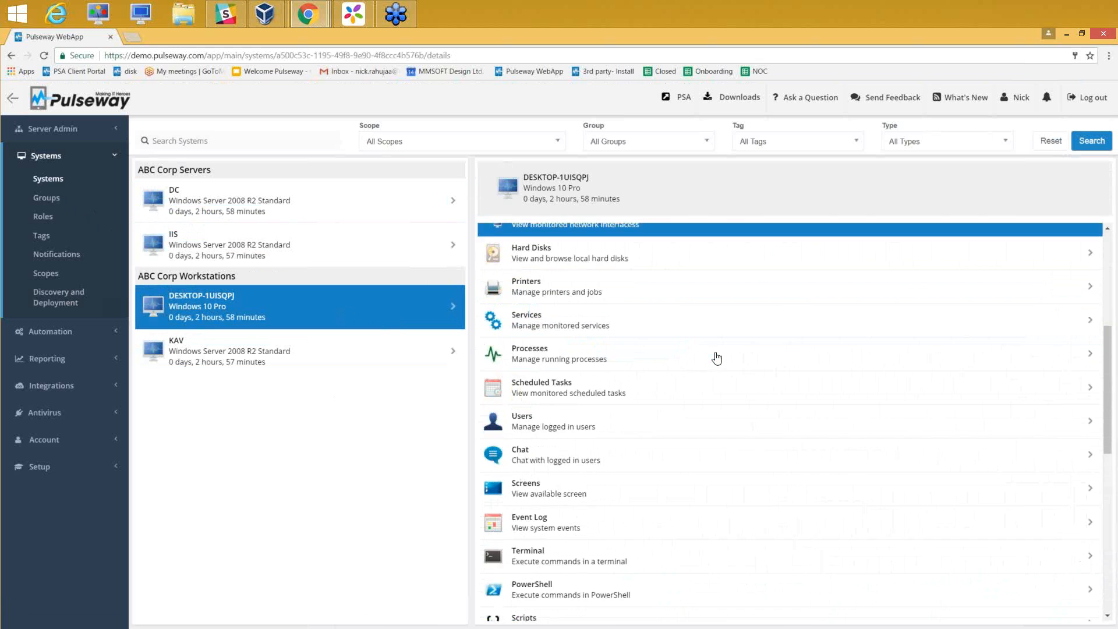
click(554, 440)
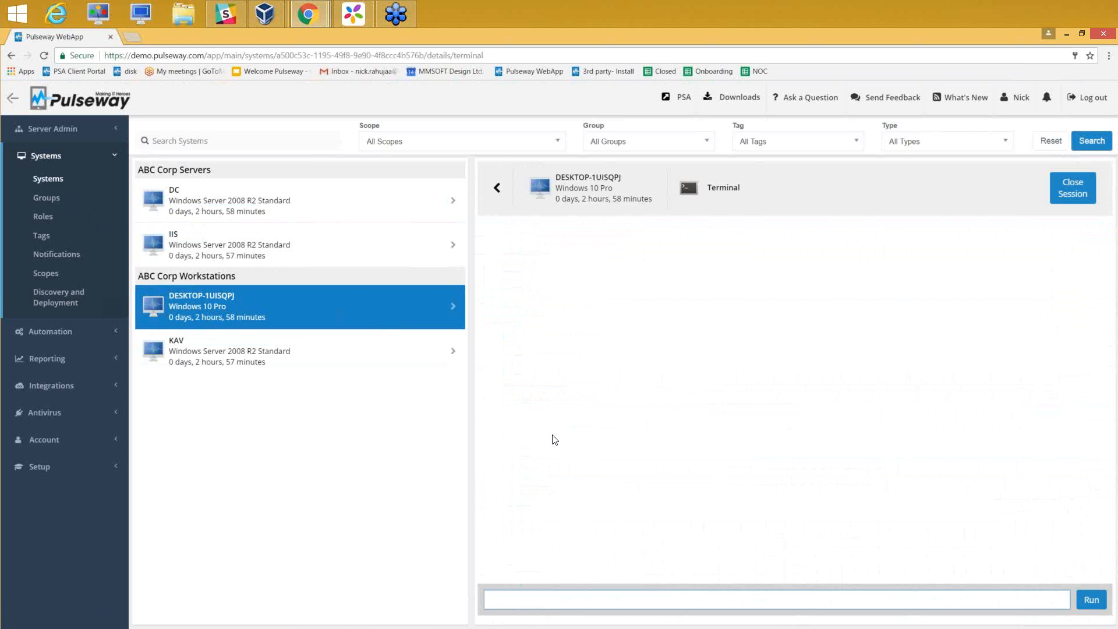
text(ipcin)
text(onfig)
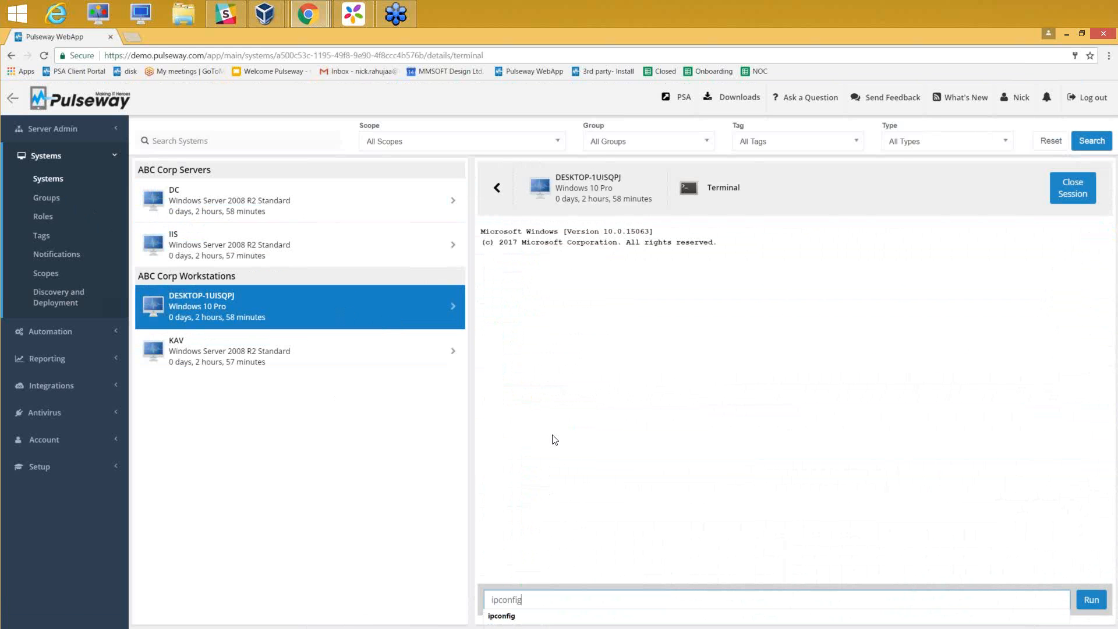
key(Return)
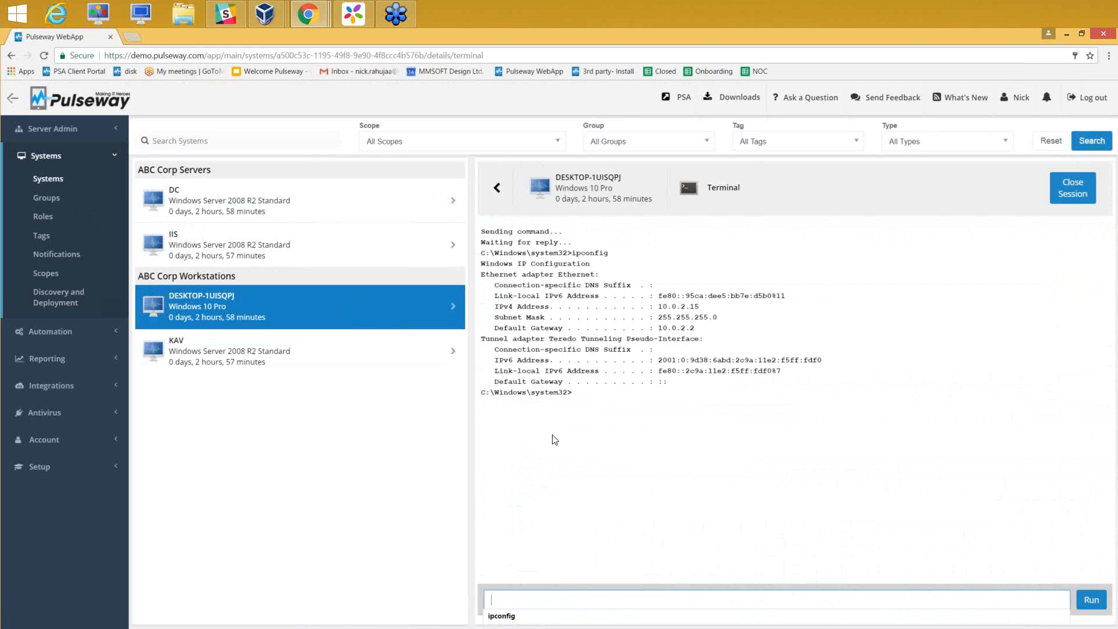
Run netstat -btn in the DESKTOP-1UISQPJ remote terminal.
text(nets)
key(Down)
key(Return)
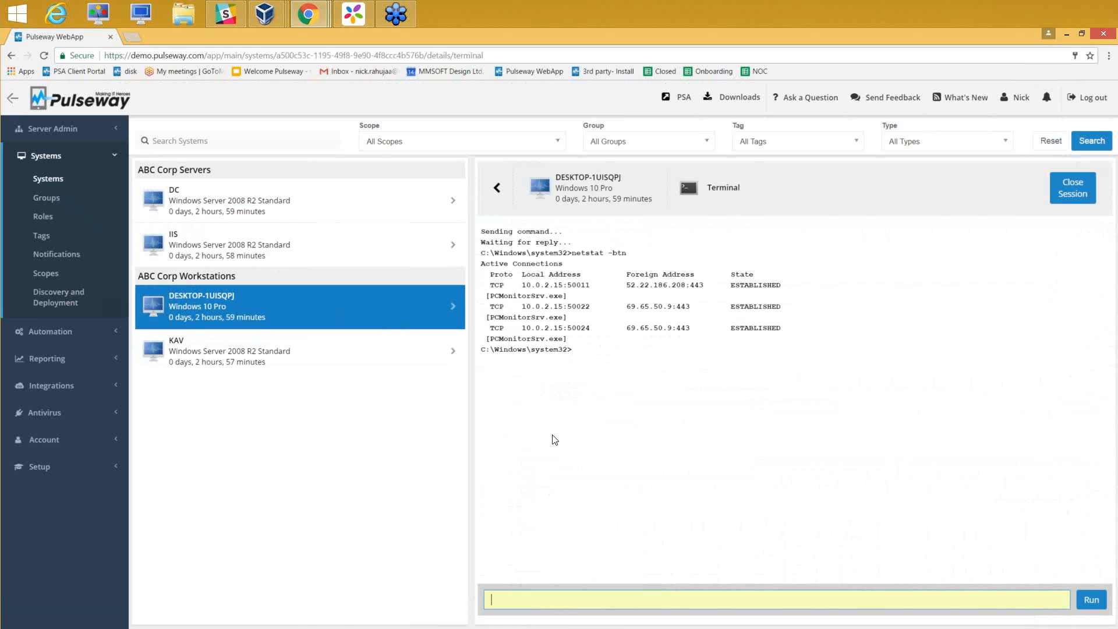
Return to the DESKTOP-1UISQPJ details and open its list of running processes.
click(388, 309)
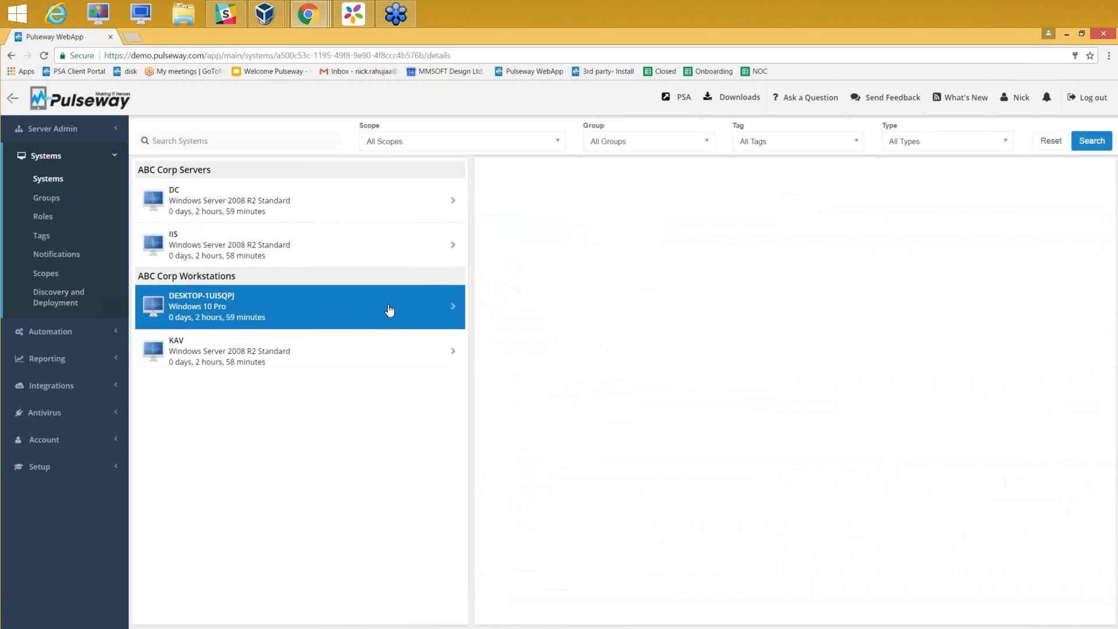
scroll(620, 516, down, 2)
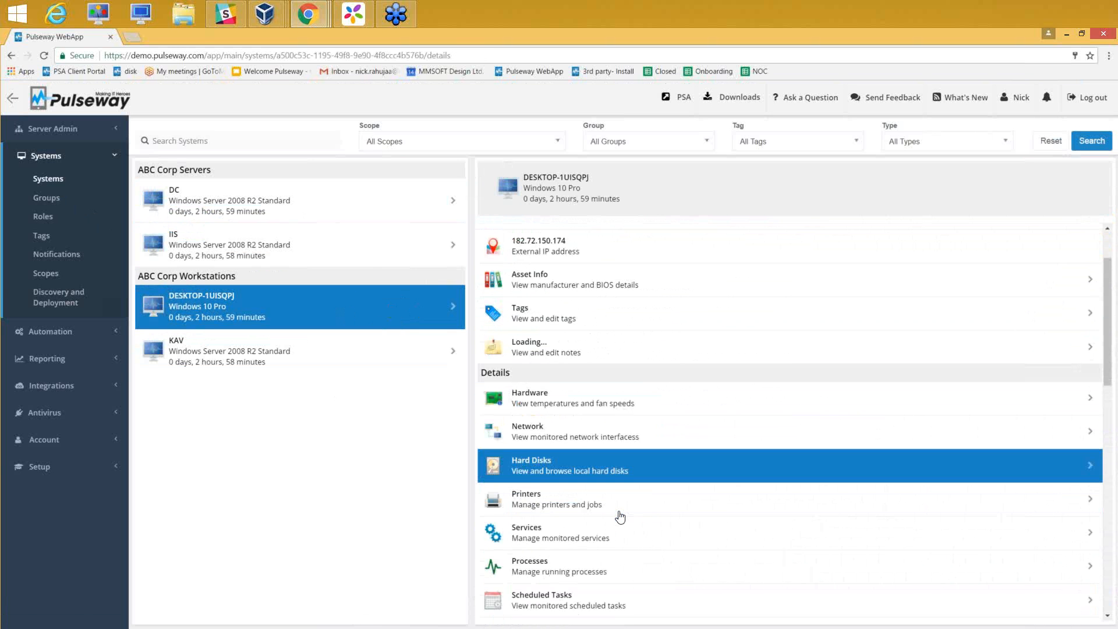
scroll(620, 515, down, 1)
click(585, 531)
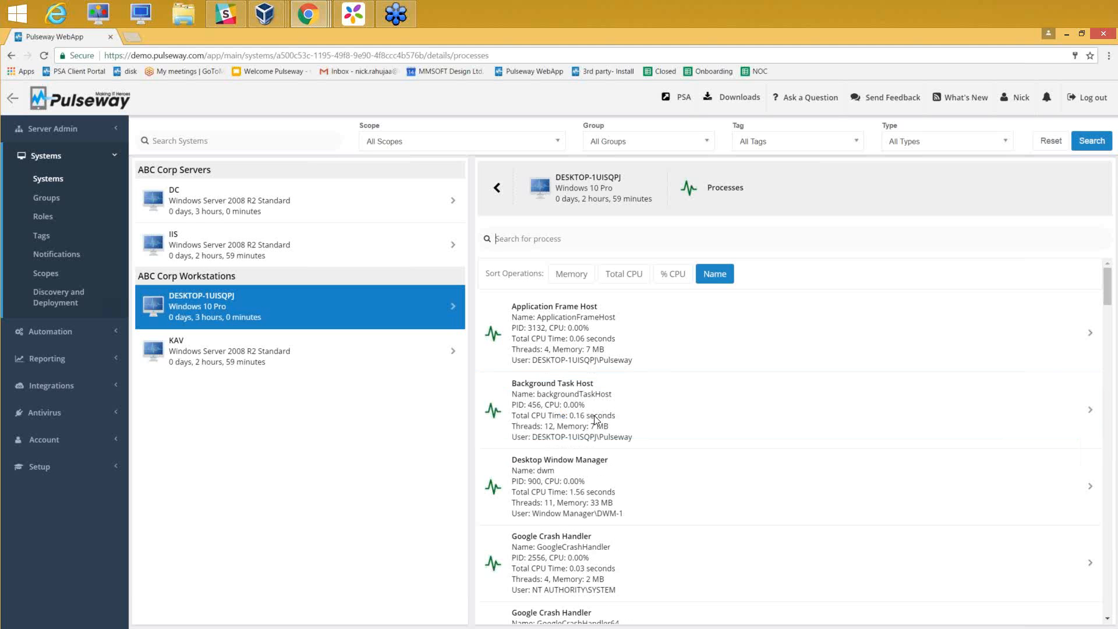
Switch to the WIN10 (Before) virtual machine and launch notepad from its command prompt.
mouse_move(272, 14)
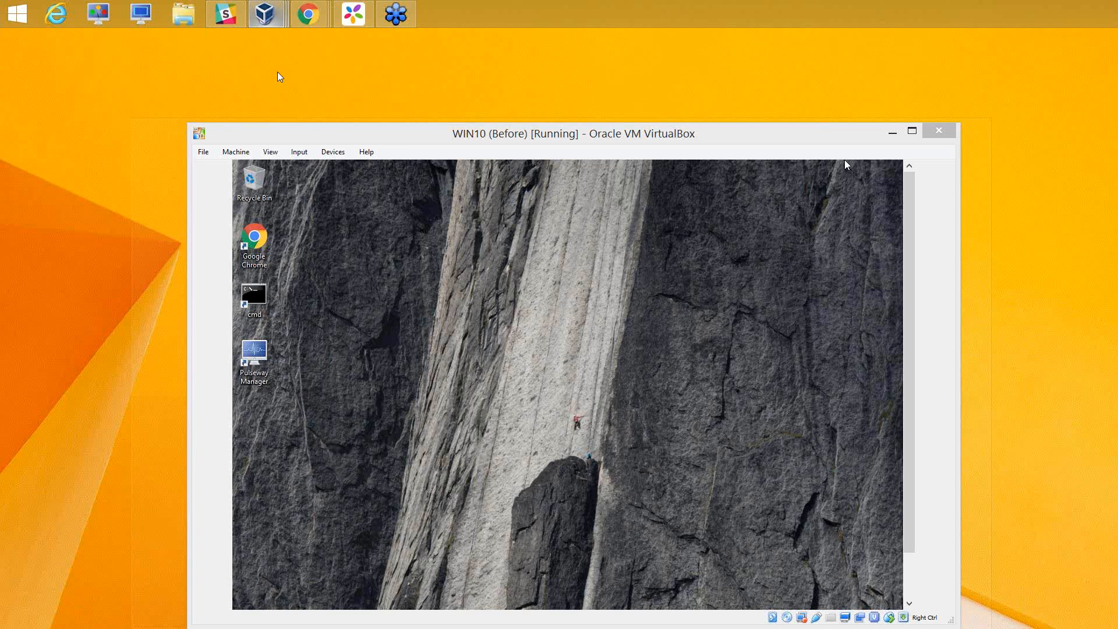
click(279, 75)
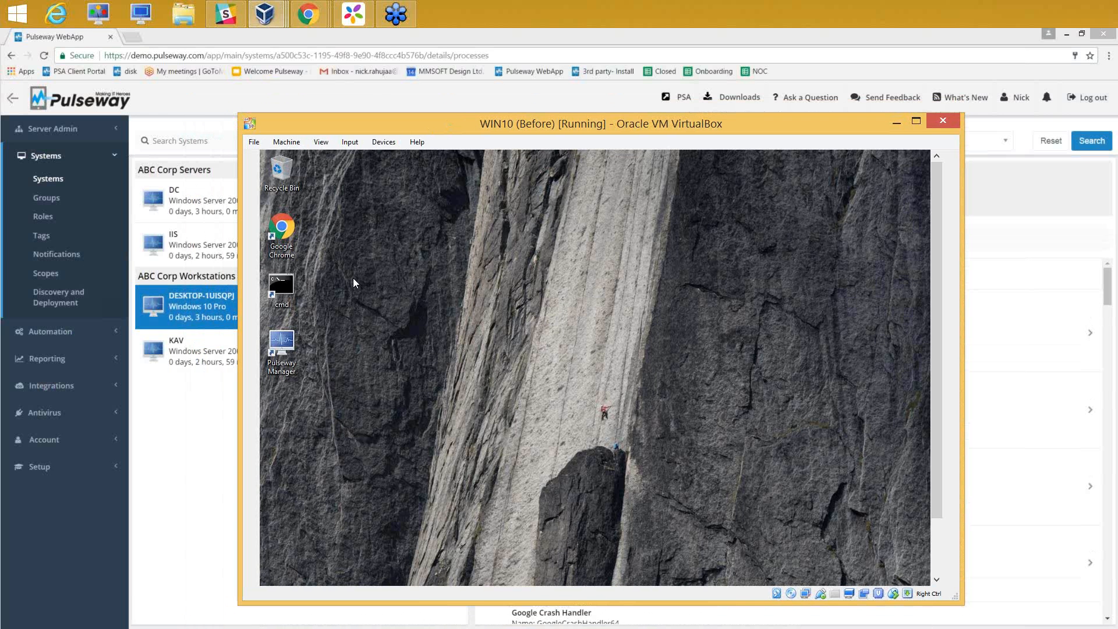
double_click(281, 285)
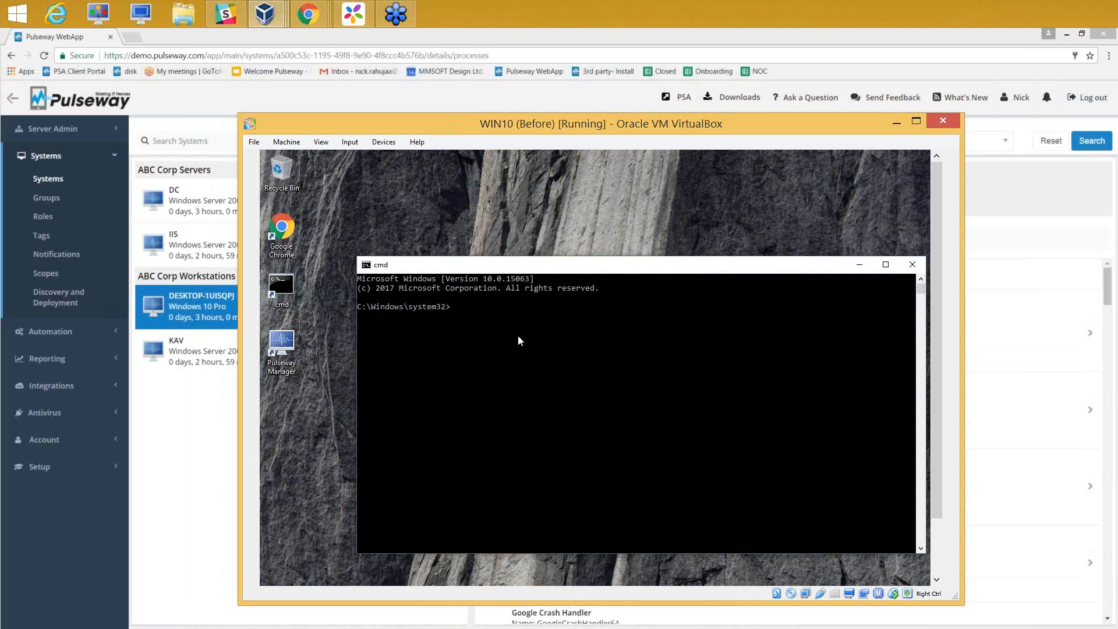
text(notepad)
key(Return)
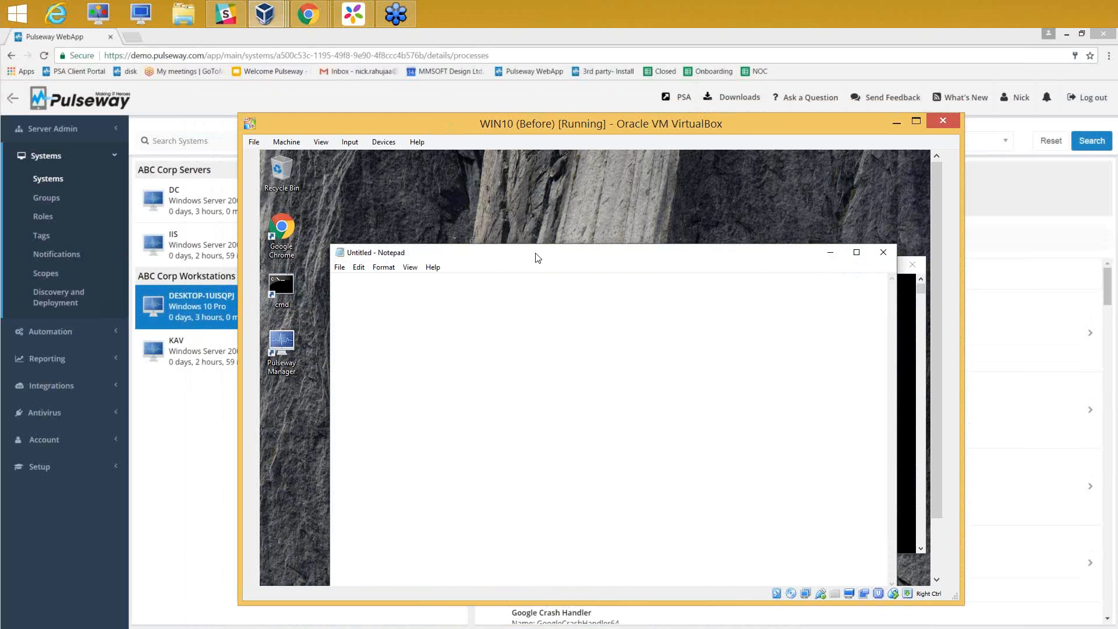
Move the Notepad window up, and narrow the virtual machine window and place it beside the Pulseway process list.
drag(537, 257, 528, 222)
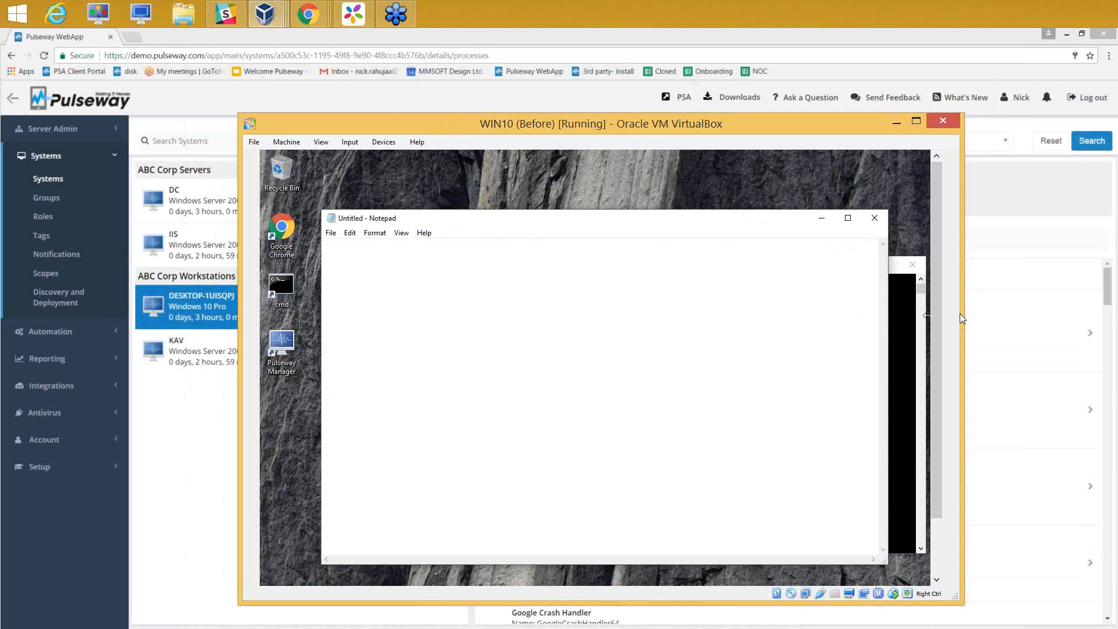
drag(959, 313, 729, 327)
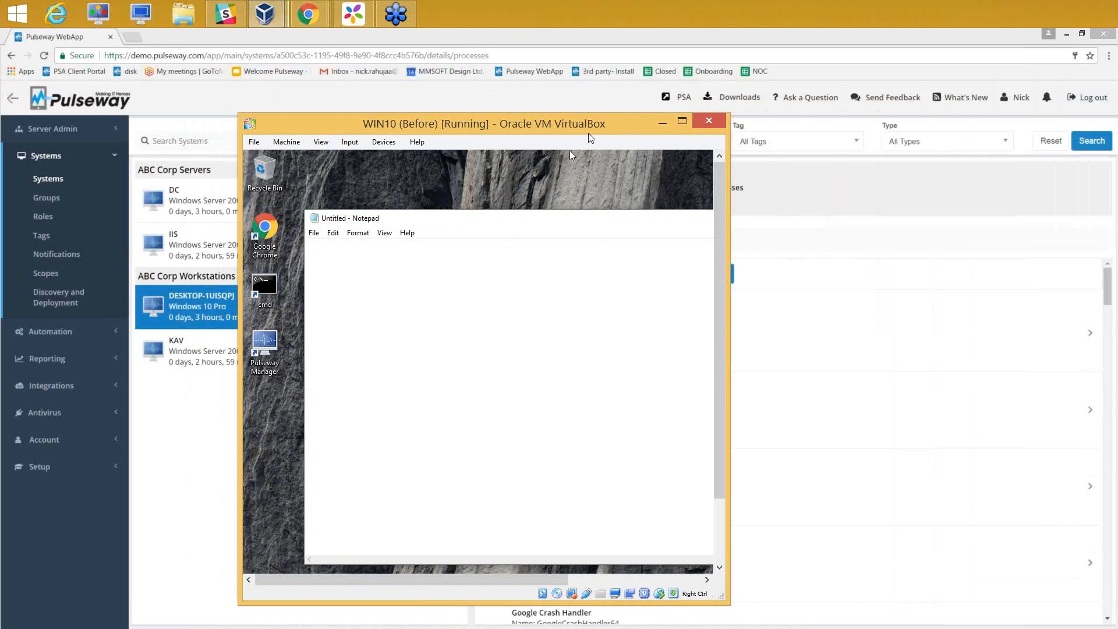
drag(588, 138, 366, 149)
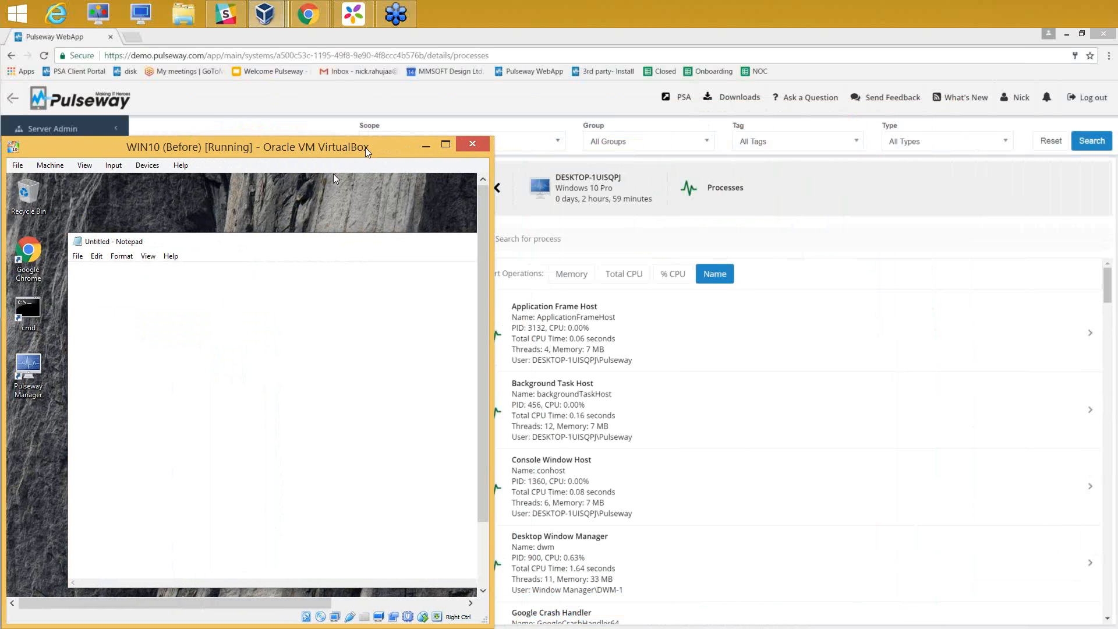
Search the DESKTOP-1UISQPJ processes for notepad and kill the Notepad process.
click(712, 244)
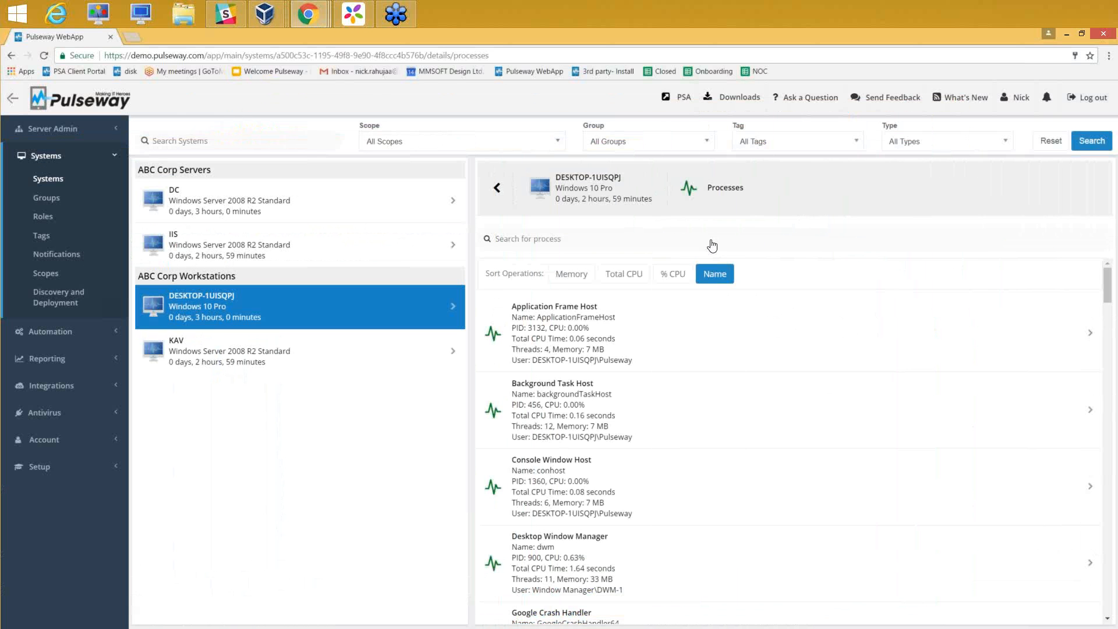
text(notepad)
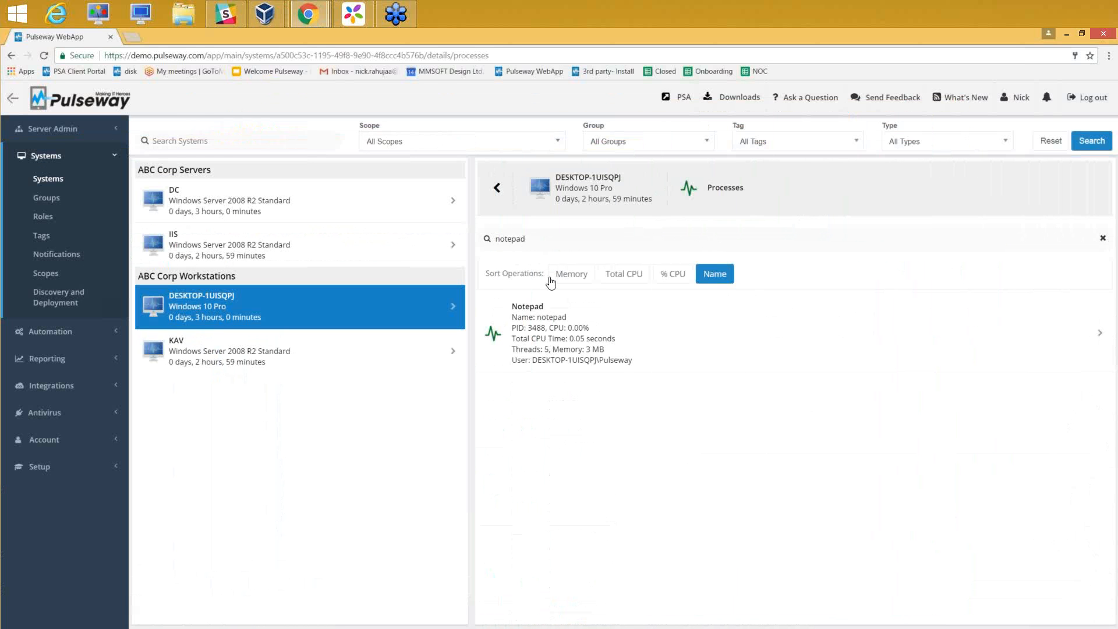
mouse_move(265, 14)
click(274, 93)
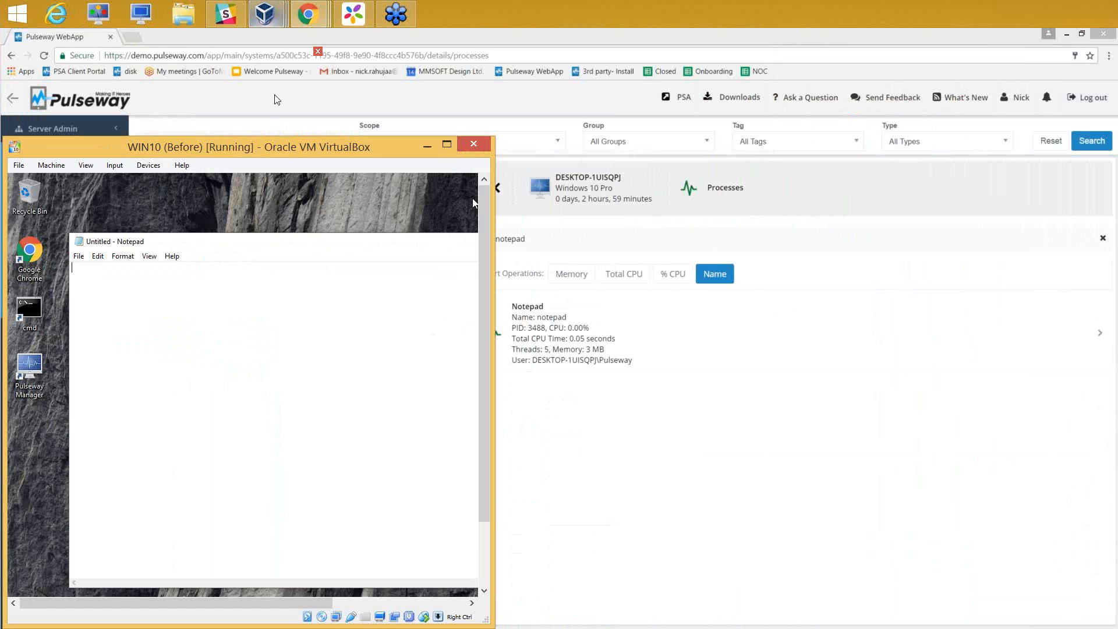
click(597, 350)
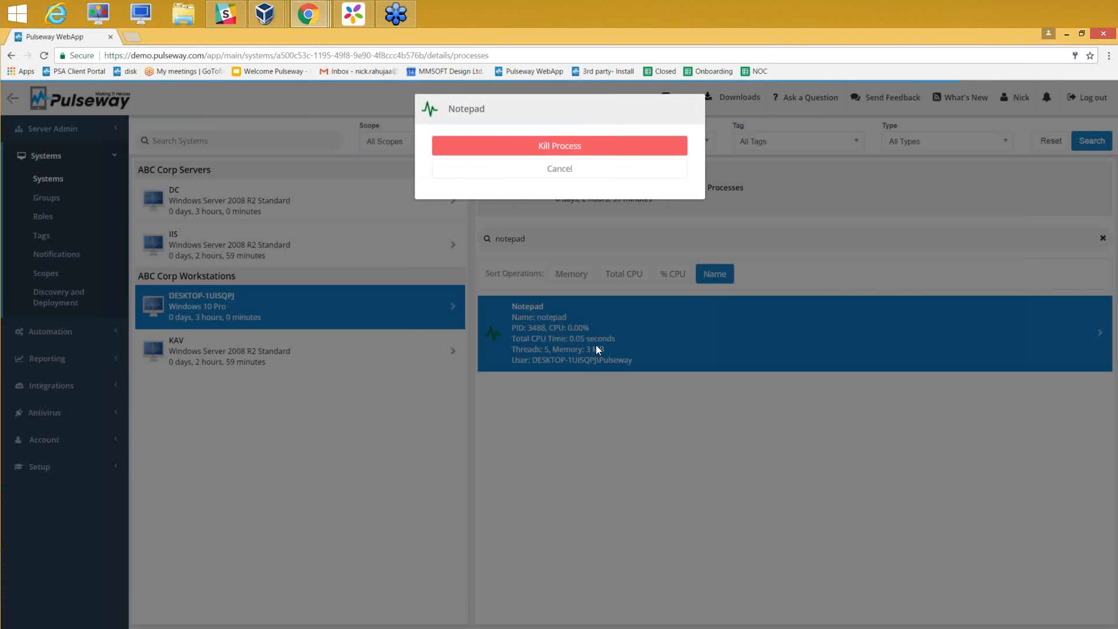
click(577, 149)
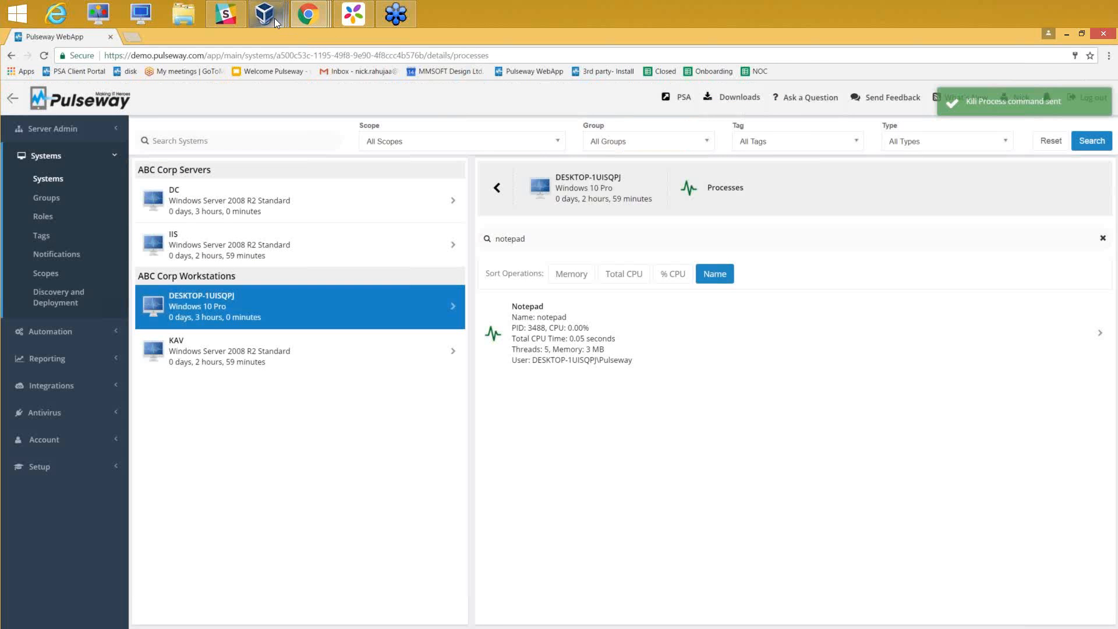
Check in the WIN10 (Before) virtual machine whether Notepad is still open, and minimize the virtual machine.
mouse_move(268, 23)
click(260, 107)
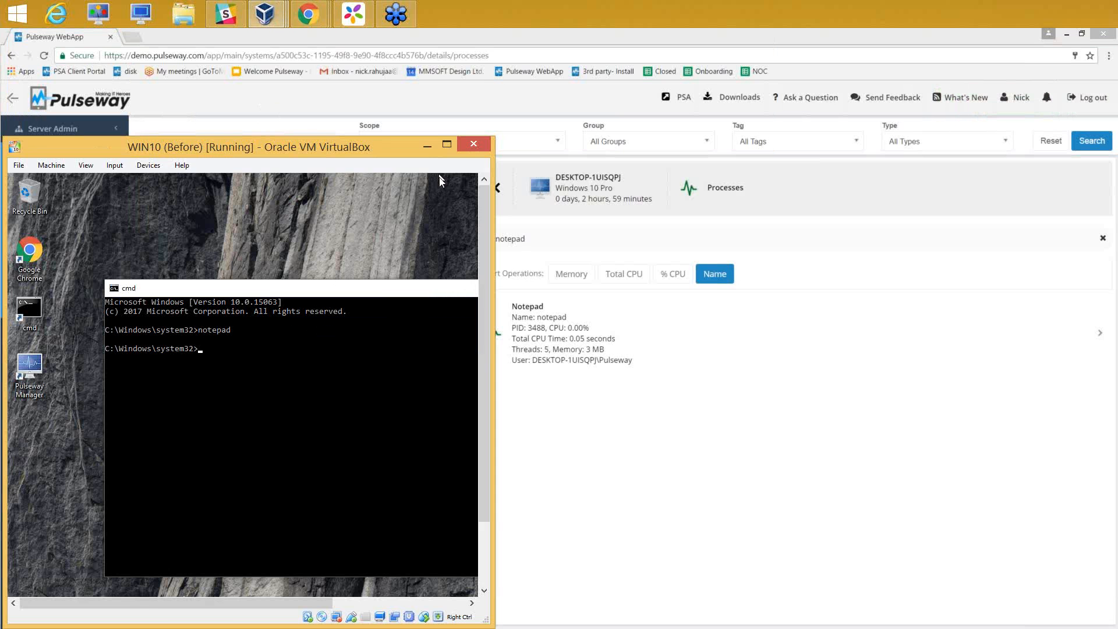
click(428, 149)
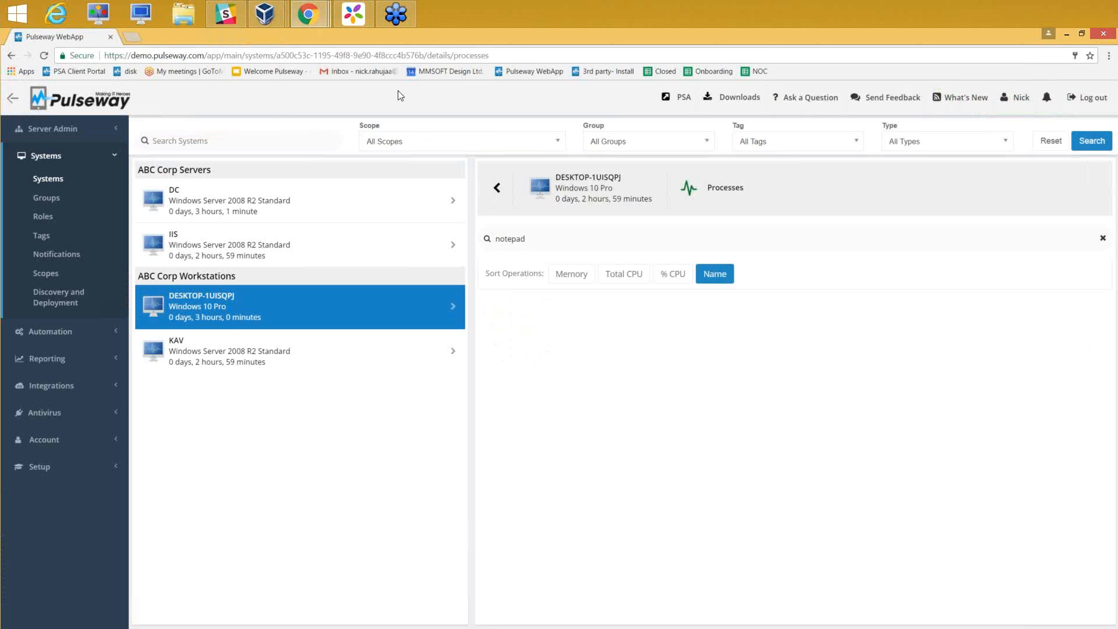
Switch to the MEmu emulator, minimize the other open windows, and shrink and reposition the emulator window.
click(353, 18)
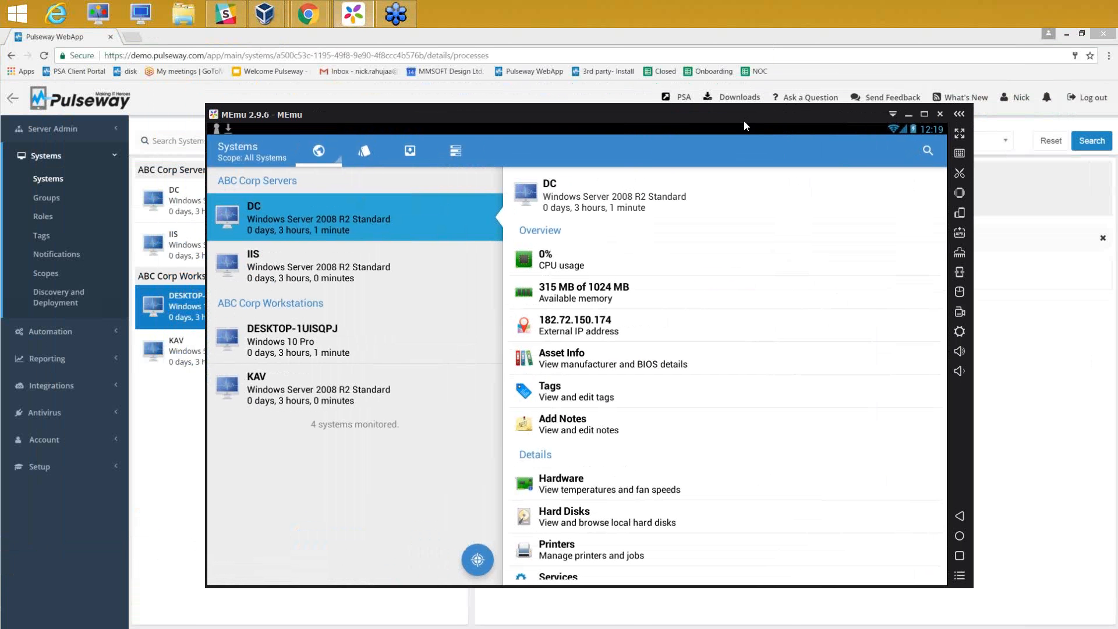
click(1067, 34)
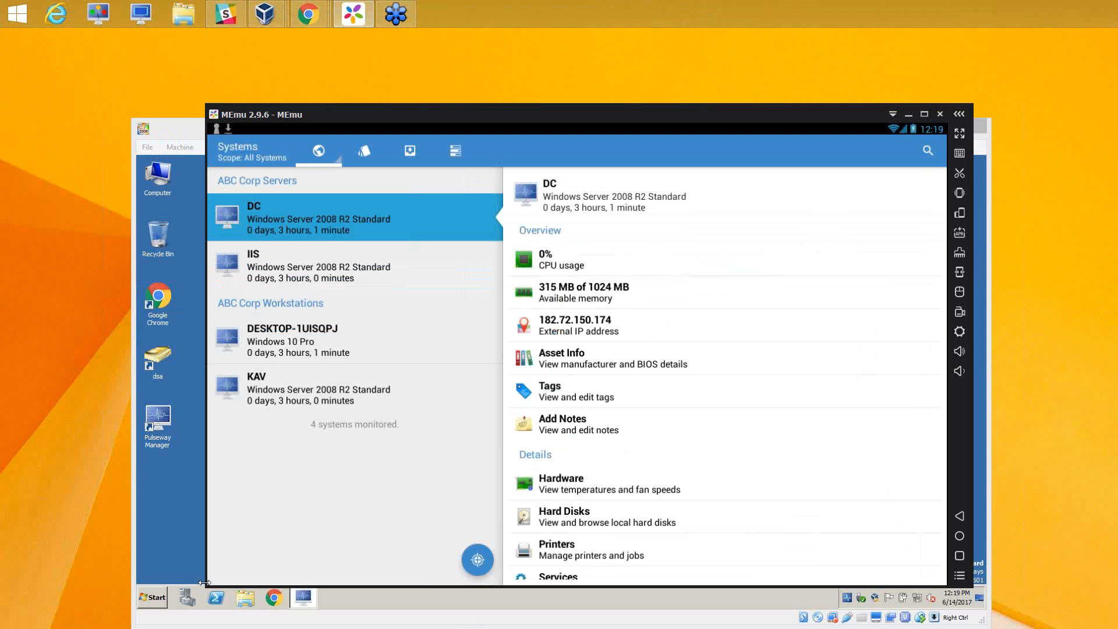
drag(207, 586, 401, 506)
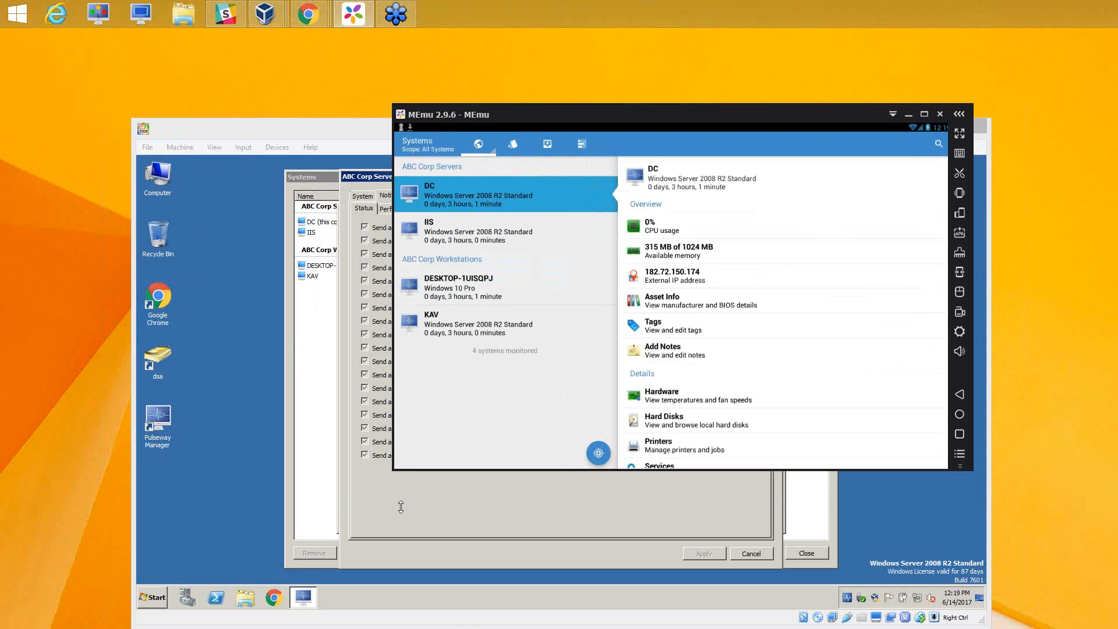
click(262, 180)
click(923, 132)
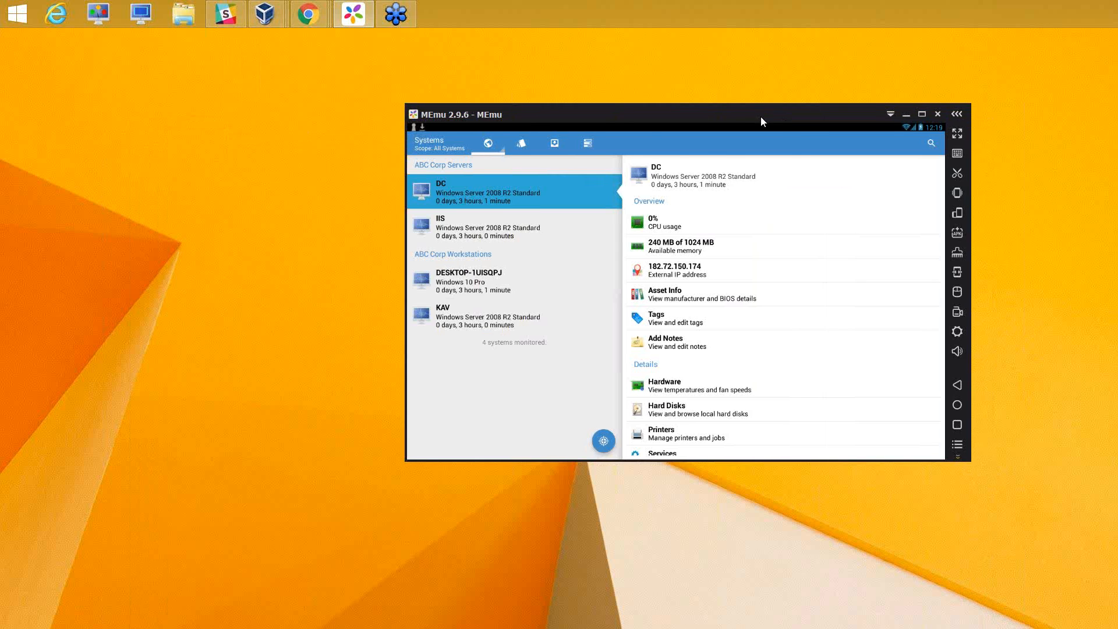
drag(760, 117, 636, 128)
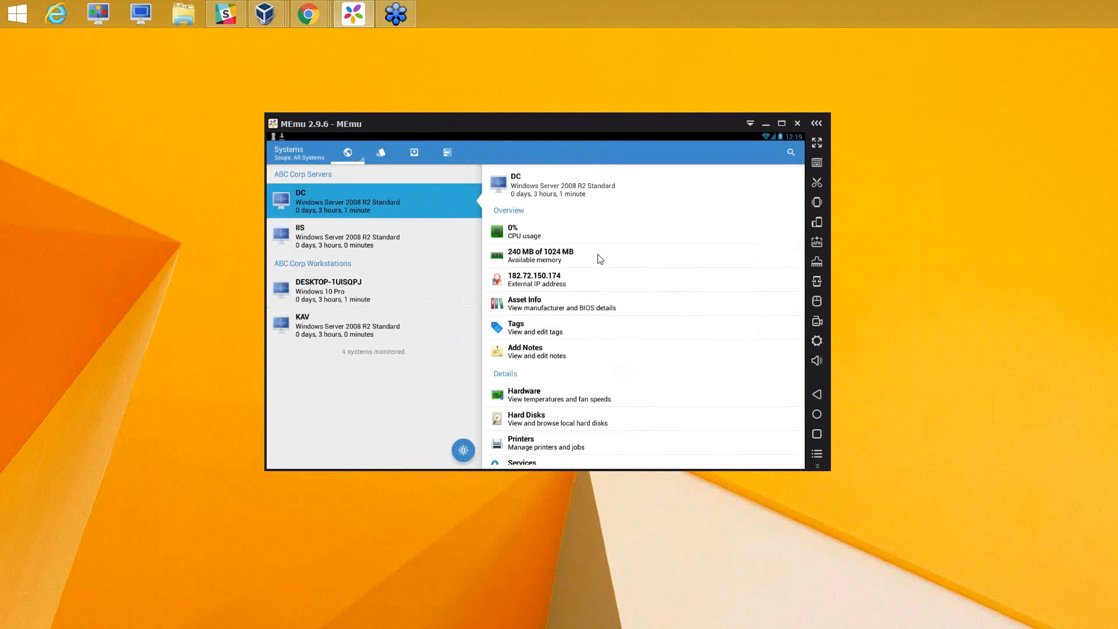
Look through the details and server module options offered for the DC server in the mobile app.
scroll(600, 259, down, 5)
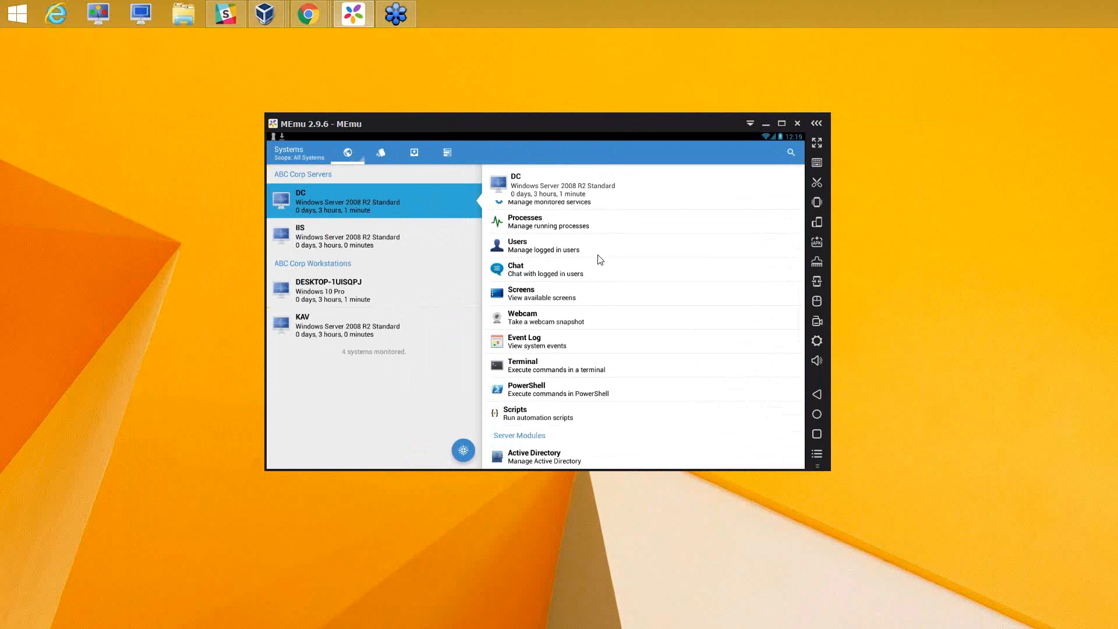
scroll(599, 259, down, 3)
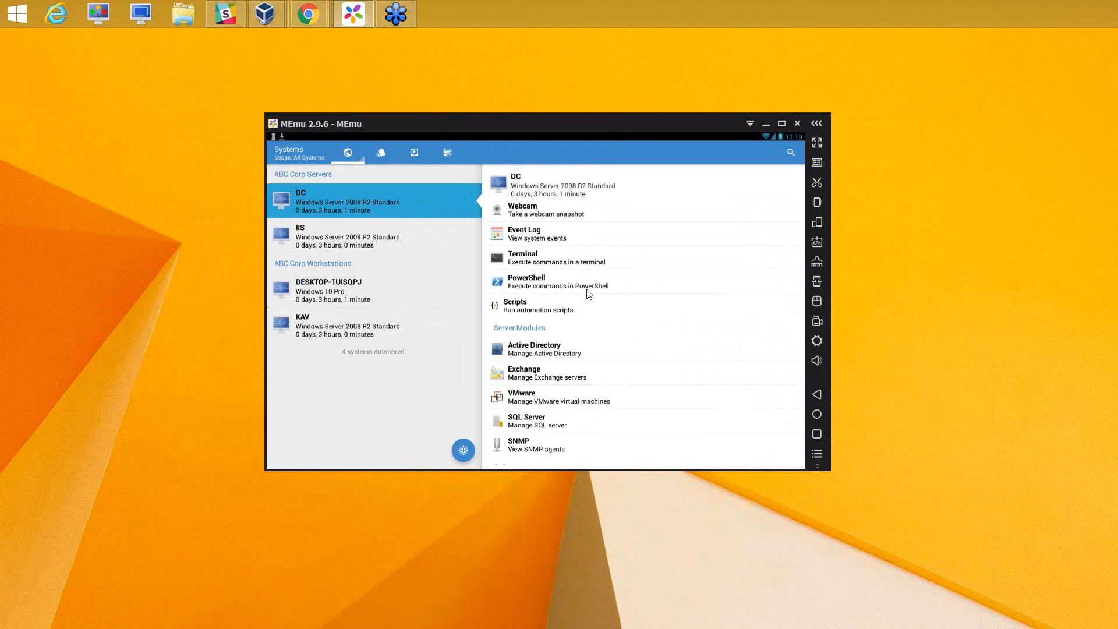
scroll(588, 292, up, 2)
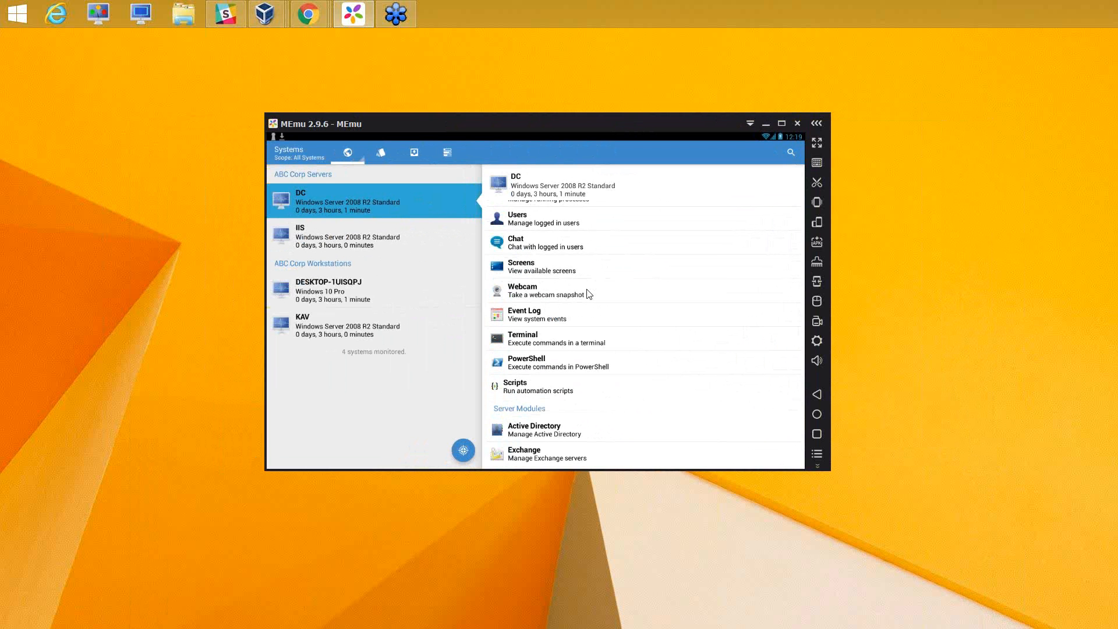
Place the emulator and the WIN10 (Before) virtual machine side by side, and move the cmd window fully into view.
drag(571, 129, 792, 122)
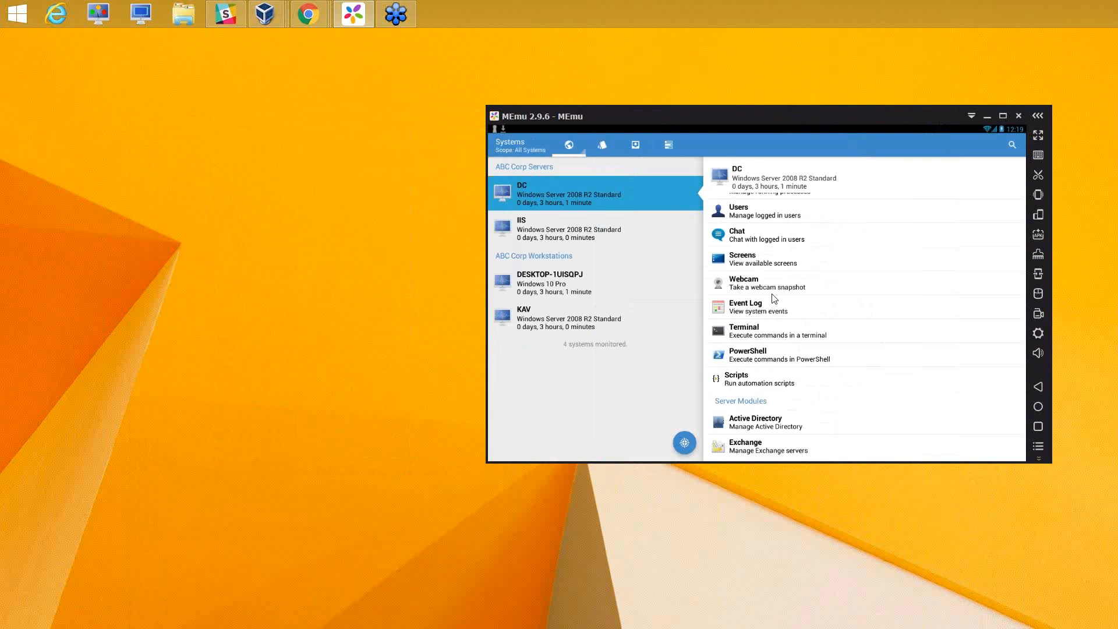
scroll(763, 325, up, 3)
mouse_move(265, 14)
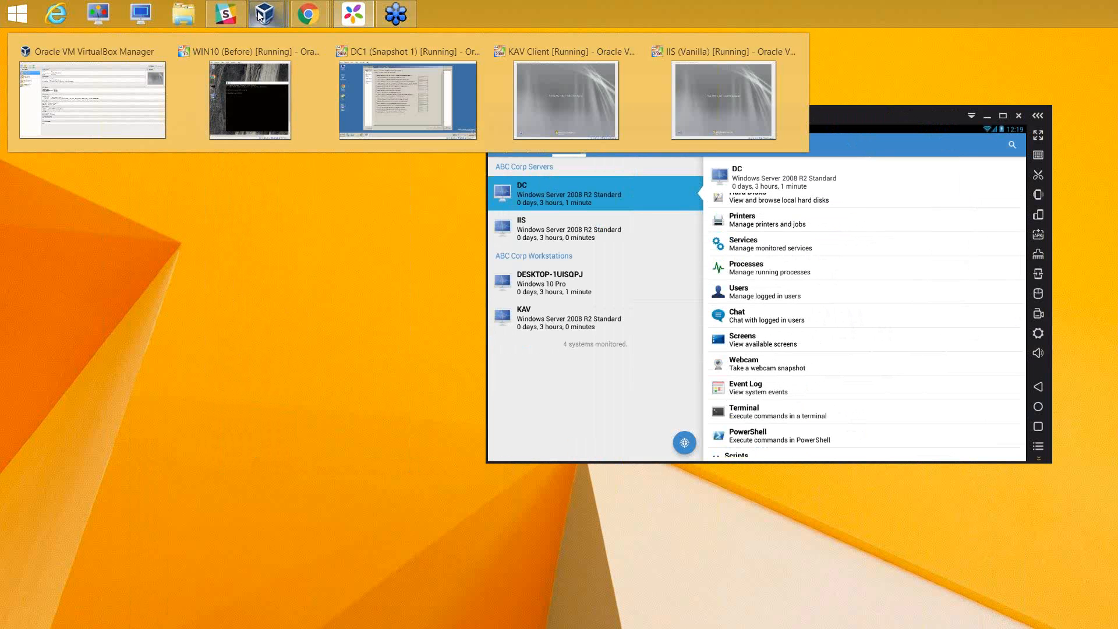
click(267, 89)
drag(292, 150, 296, 101)
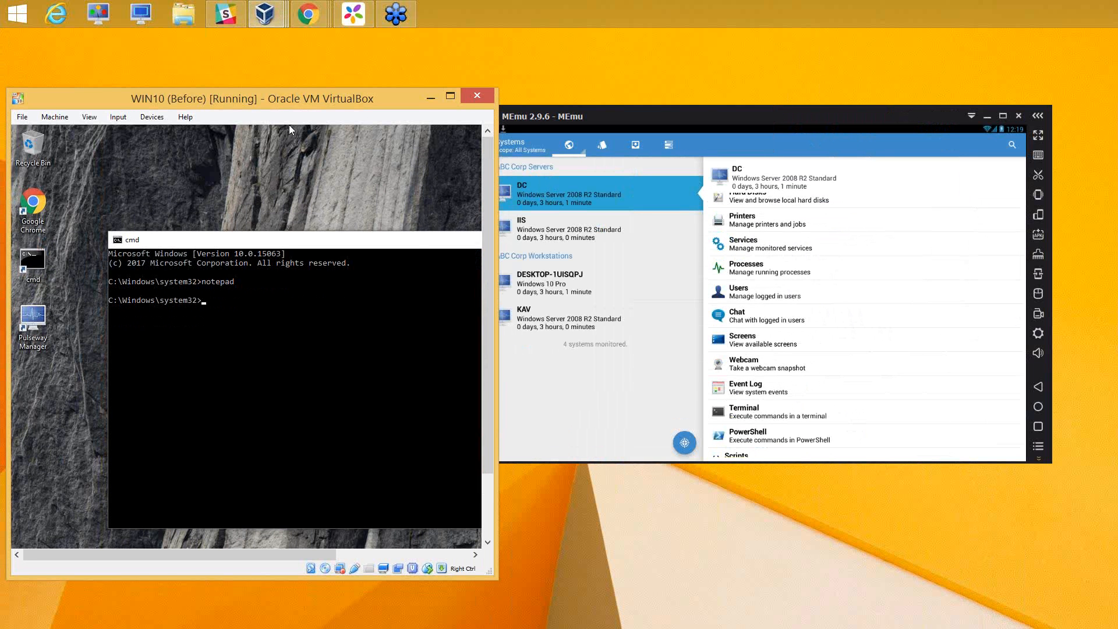
drag(261, 245, 171, 182)
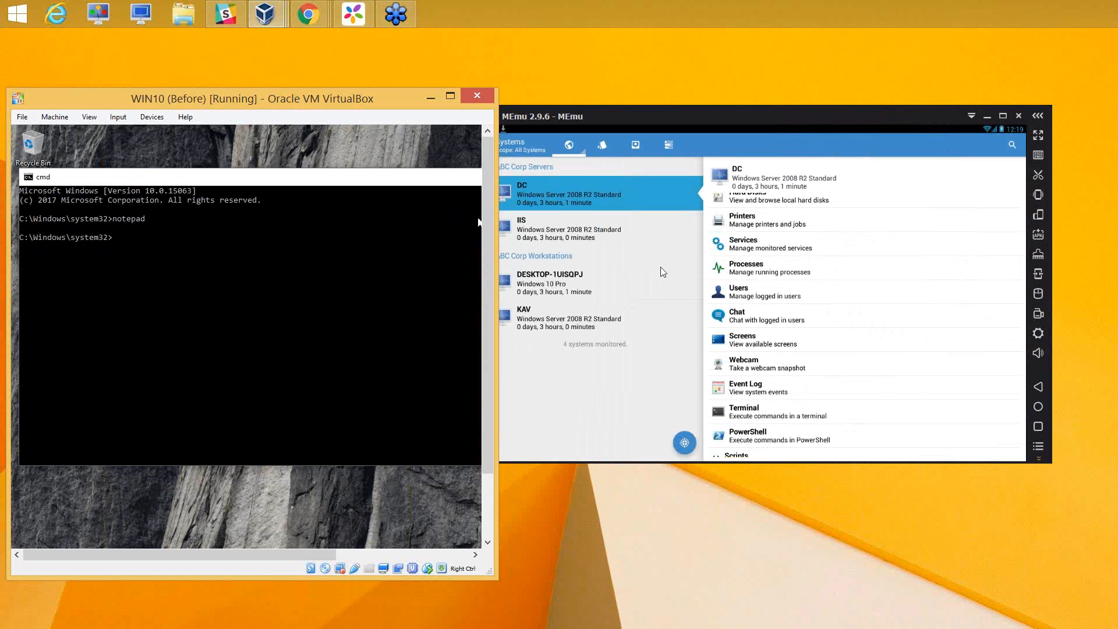
Search the DESKTOP-1UISQPJ processes for cmd in the mobile app and kill the Windows Command Processor process.
click(578, 281)
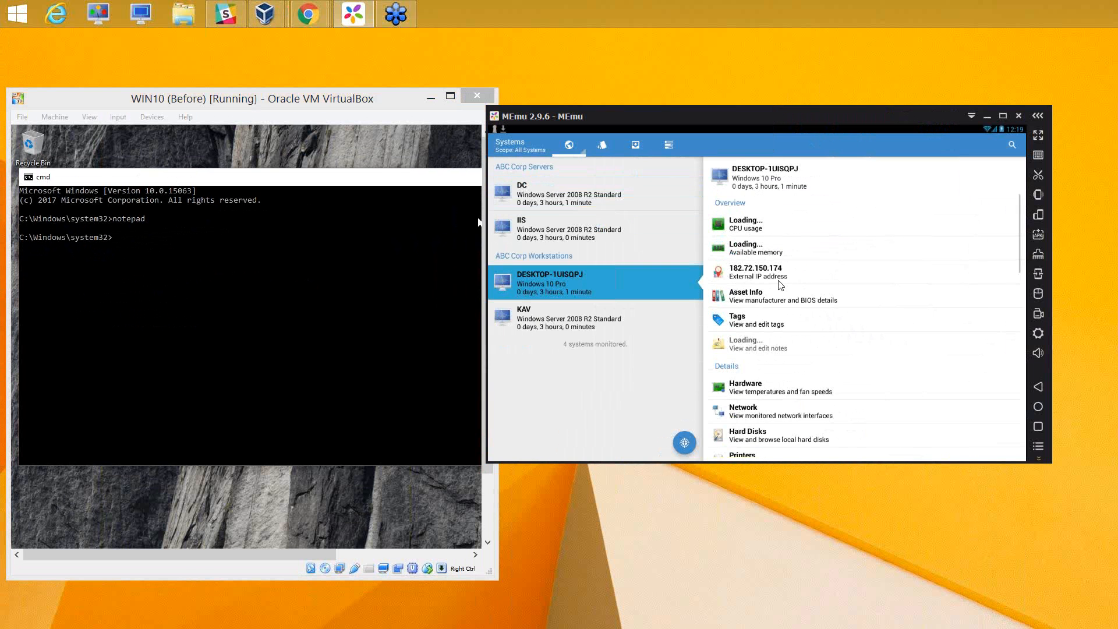
scroll(781, 286, down, 3)
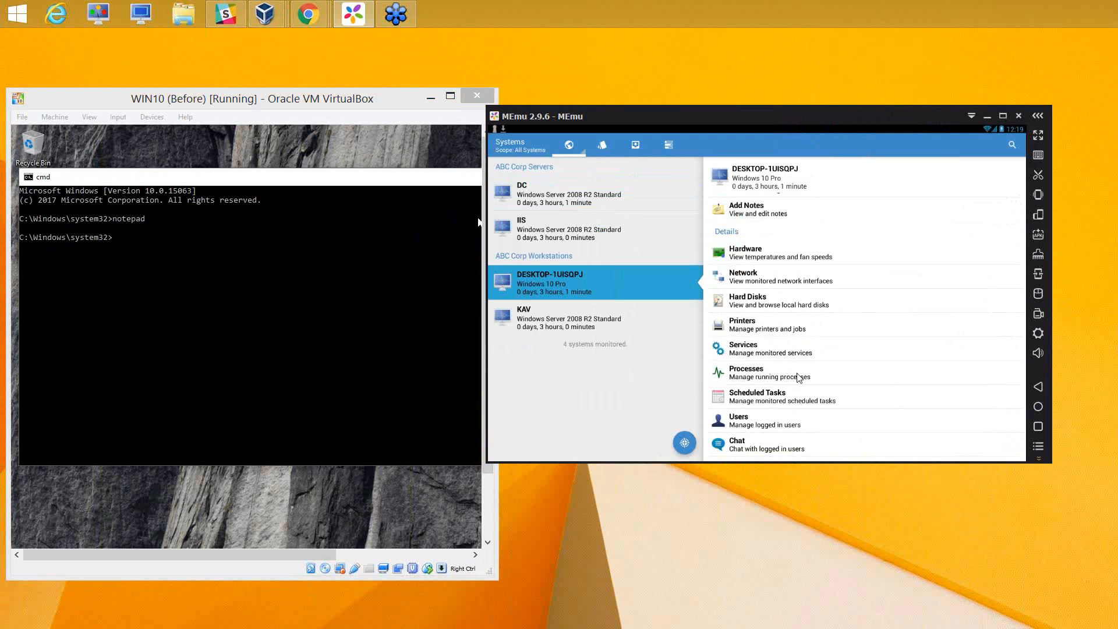
click(799, 379)
click(778, 204)
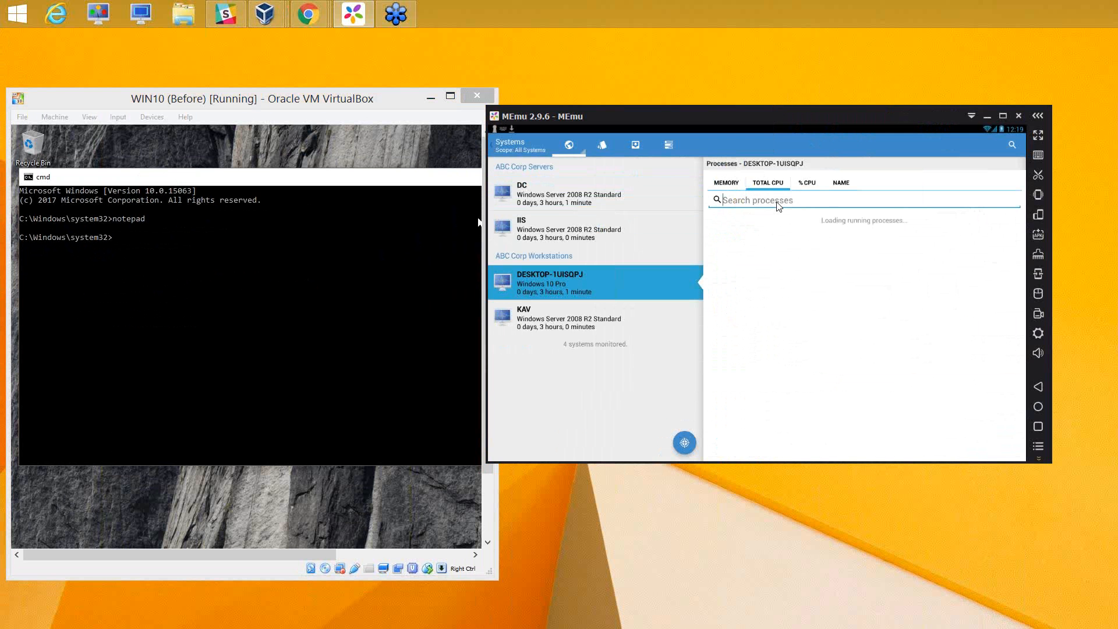
text(cmd)
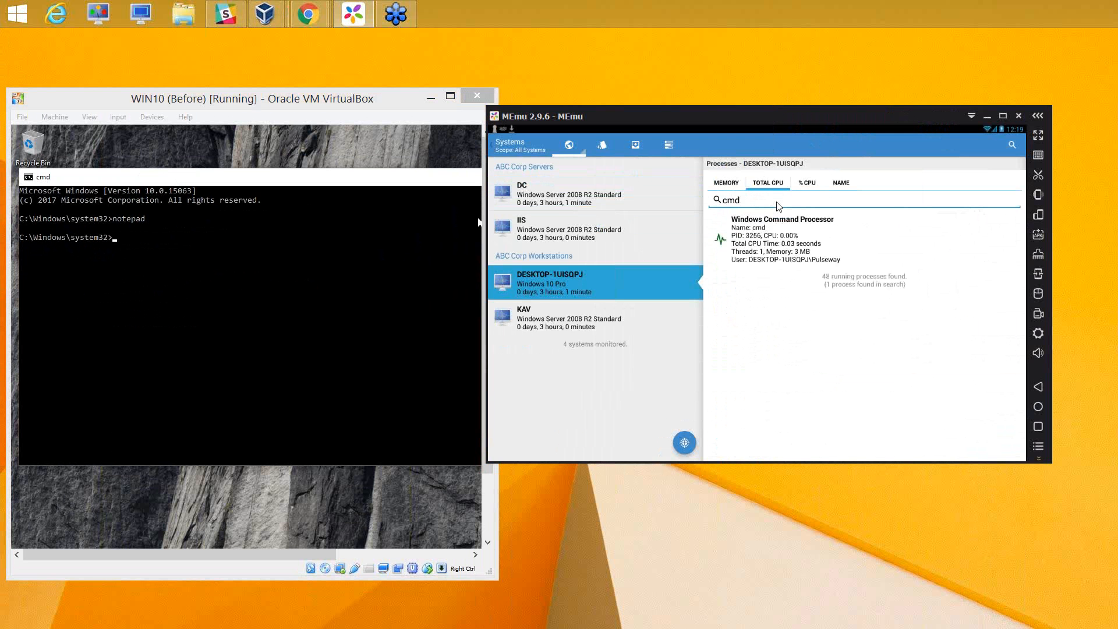
click(784, 255)
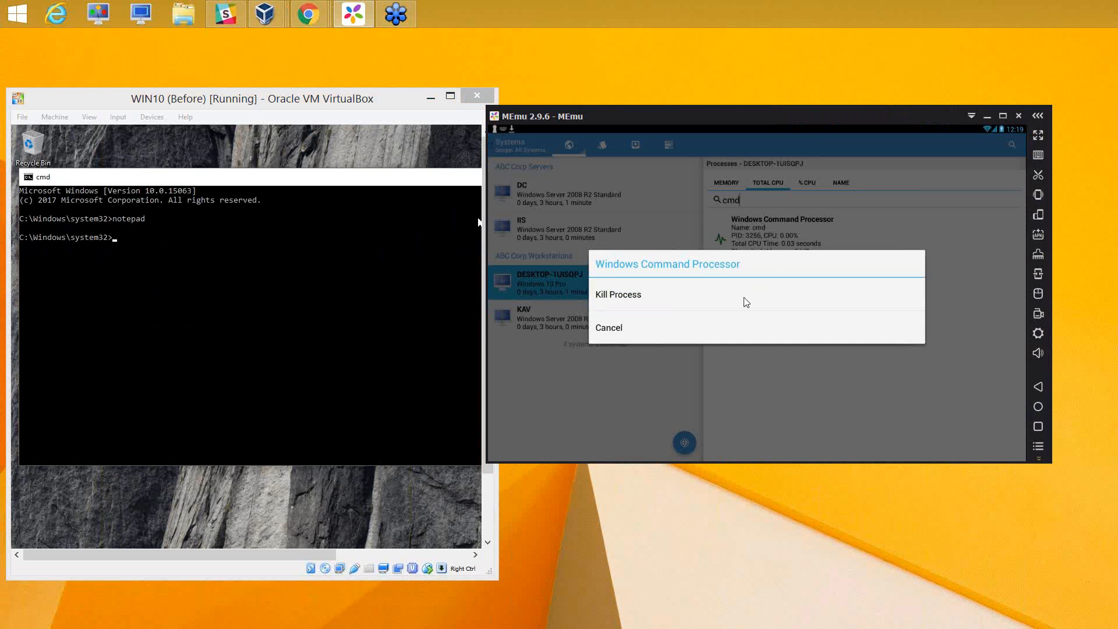
click(746, 302)
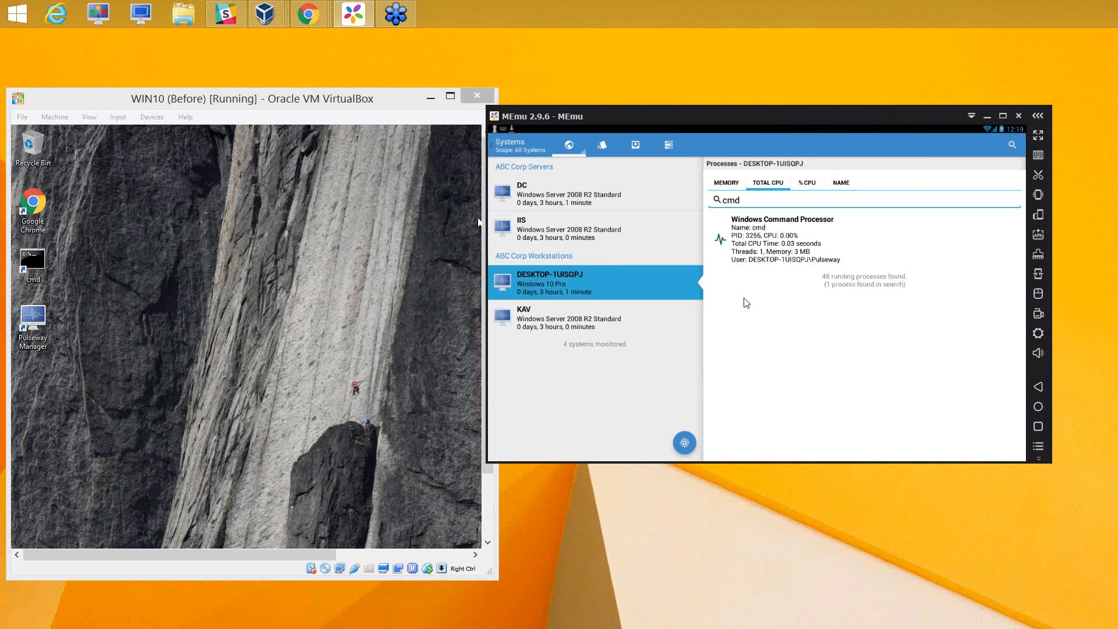
Move the emulator window clear of the virtual machine, and open the critical update notification for IIS.
drag(754, 121, 791, 124)
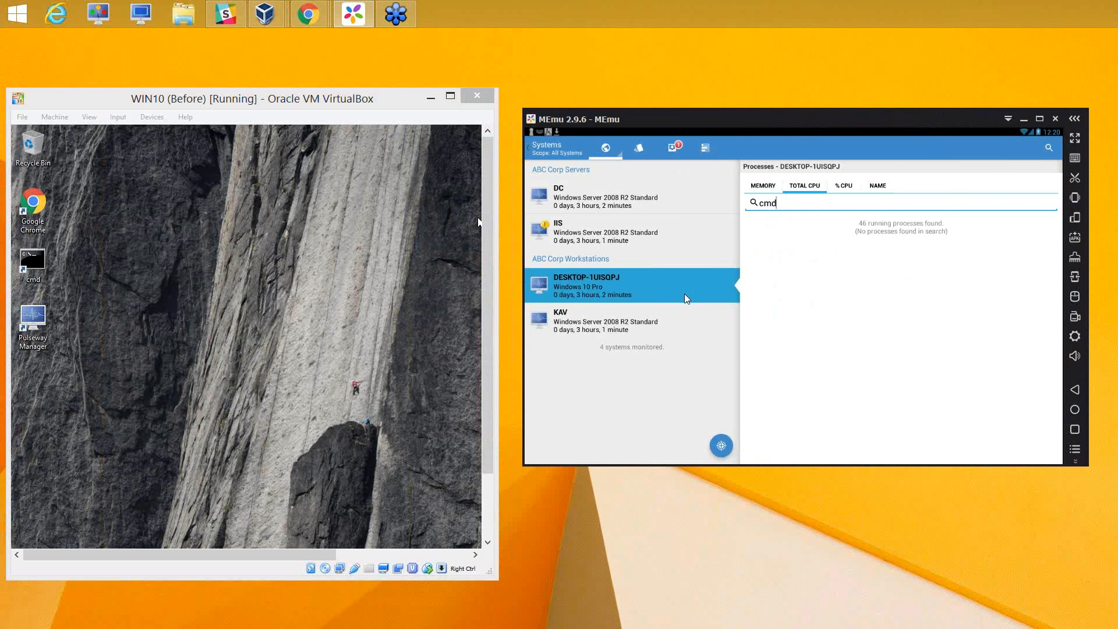
click(557, 233)
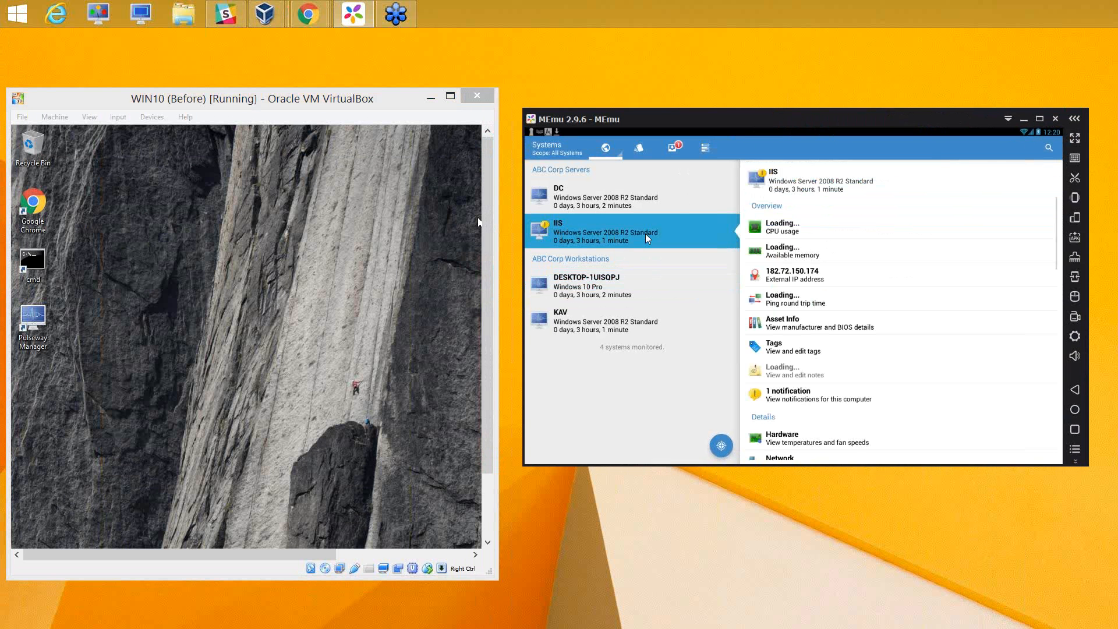
click(673, 149)
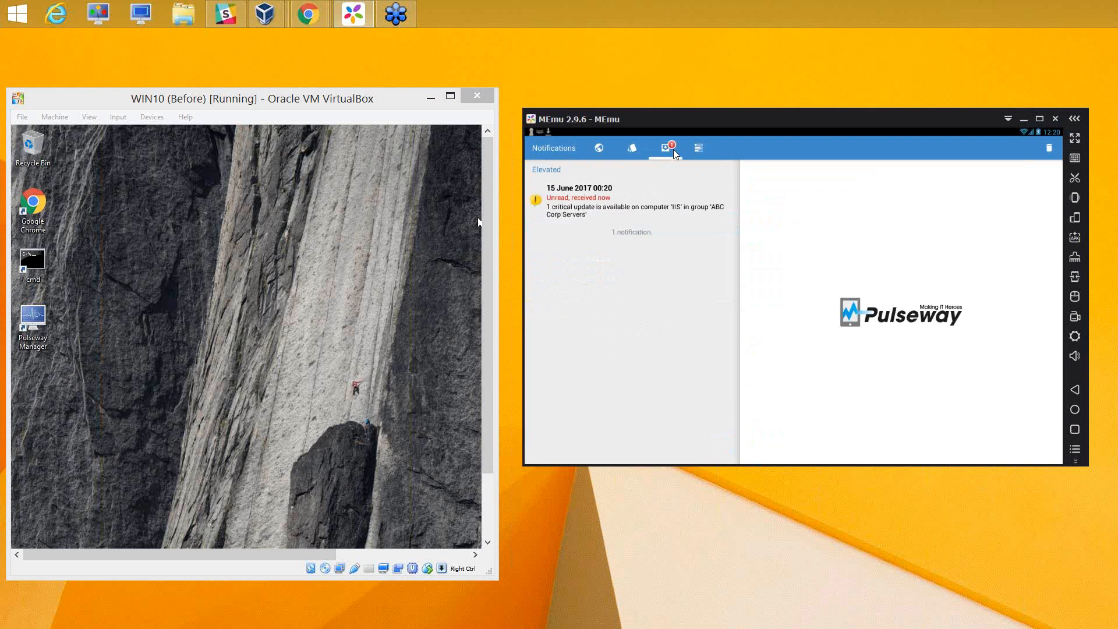
click(633, 206)
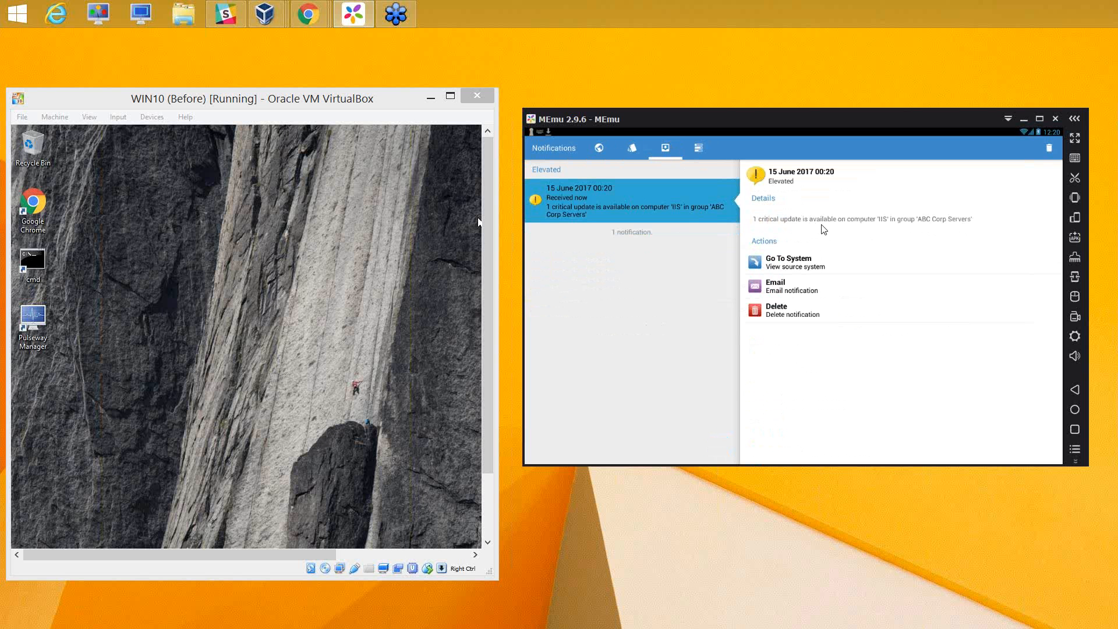
Return to the systems list and view the Windows Updates available for the IIS server.
click(599, 151)
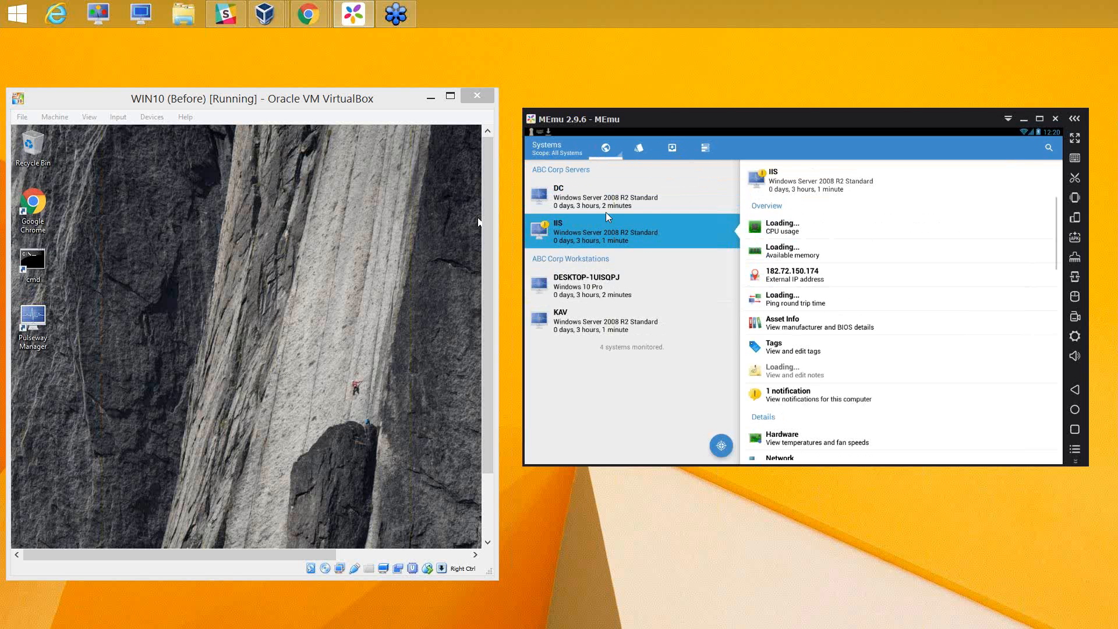
scroll(818, 280, down, 5)
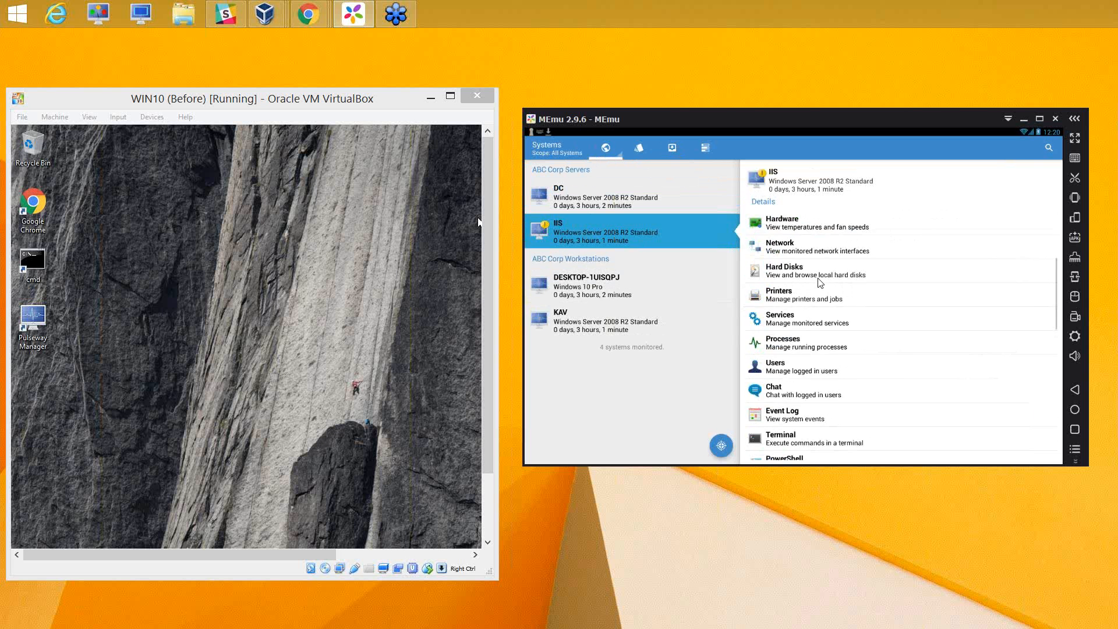
scroll(820, 283, down, 4)
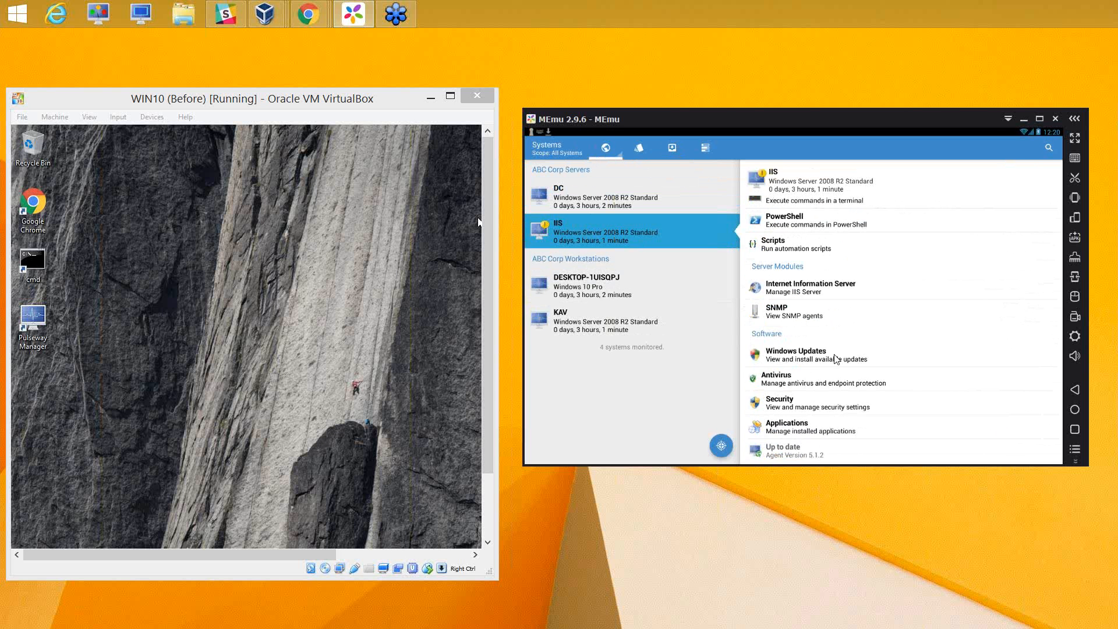
click(835, 357)
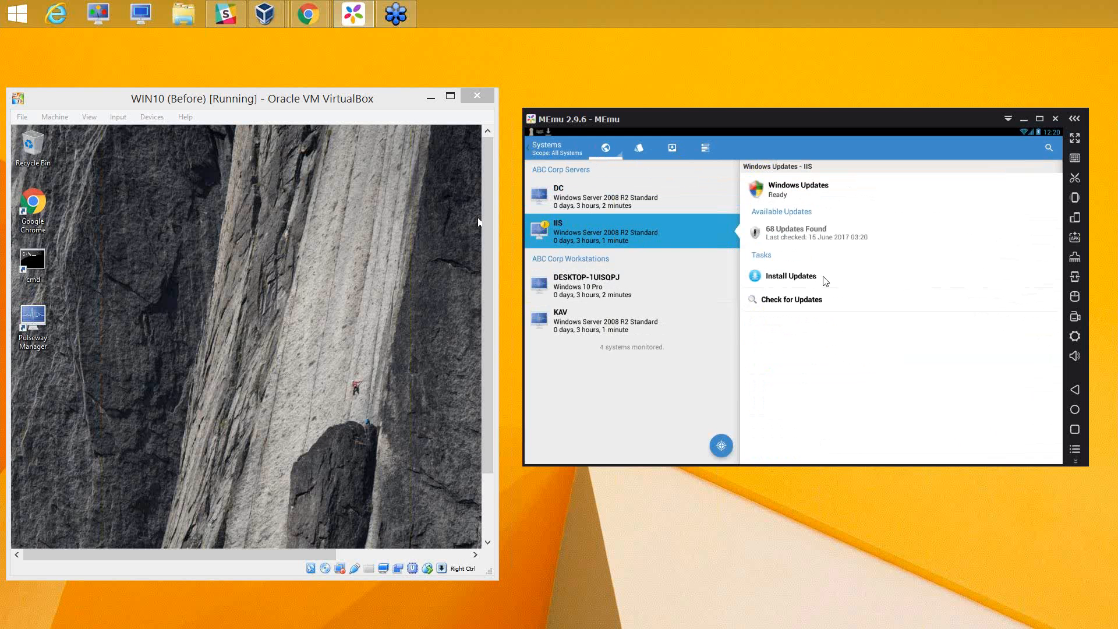
Switch to the Pulseway WebApp in Chrome and view the DESKTOP-1UISQPJ system overview.
mouse_move(308, 14)
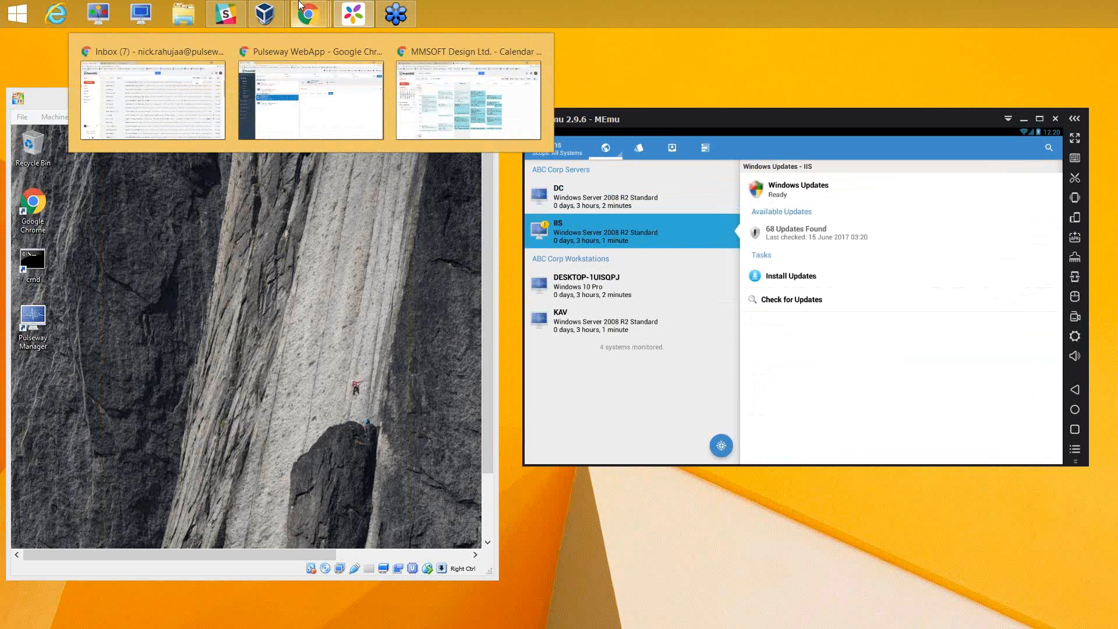
click(323, 97)
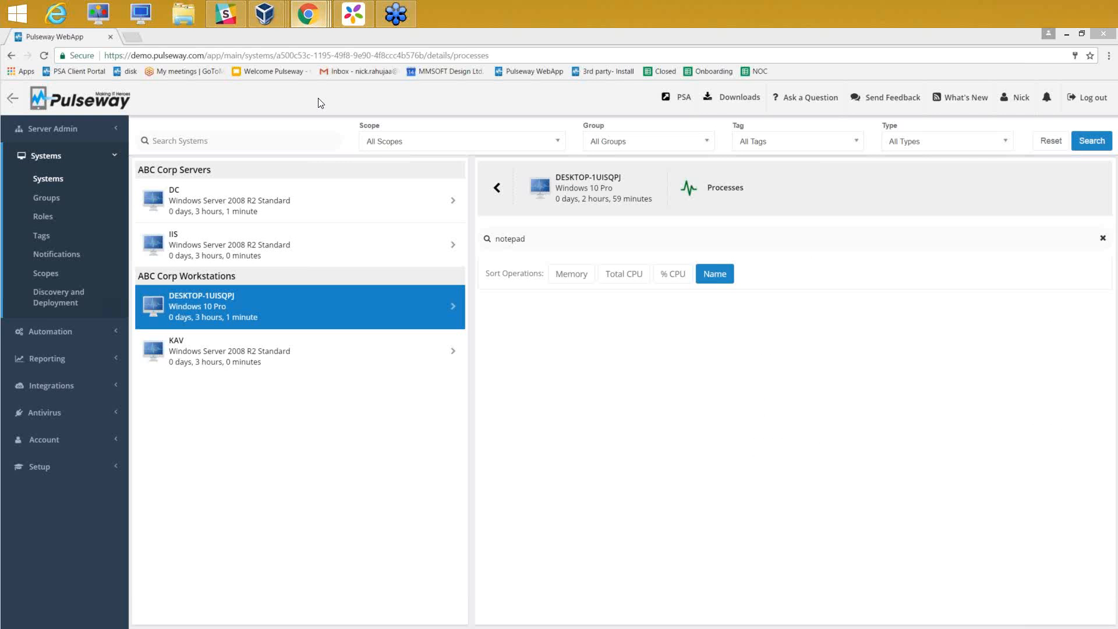
click(339, 308)
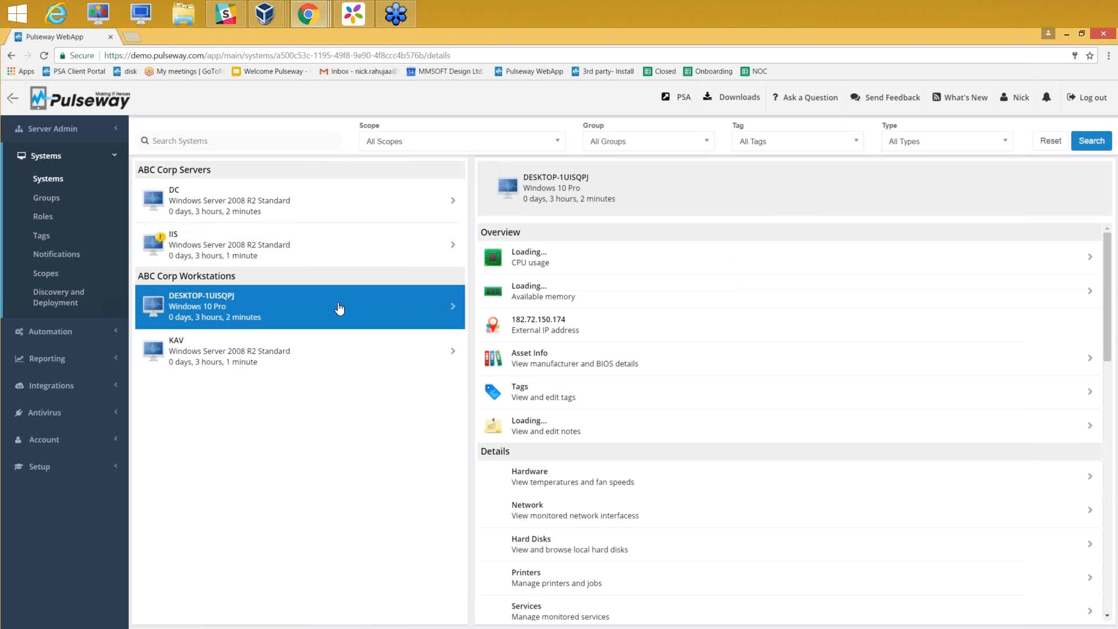
click(598, 269)
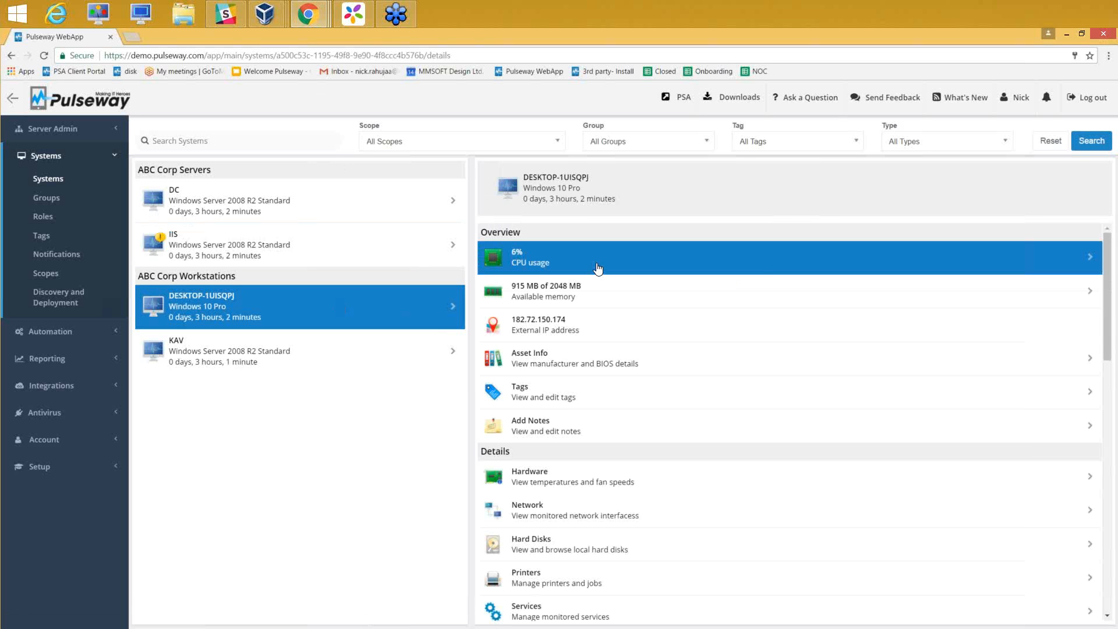
click(596, 298)
View the network status history of the Ethernet interface on DESKTOP-1UISQPJ.
scroll(595, 302, down, 2)
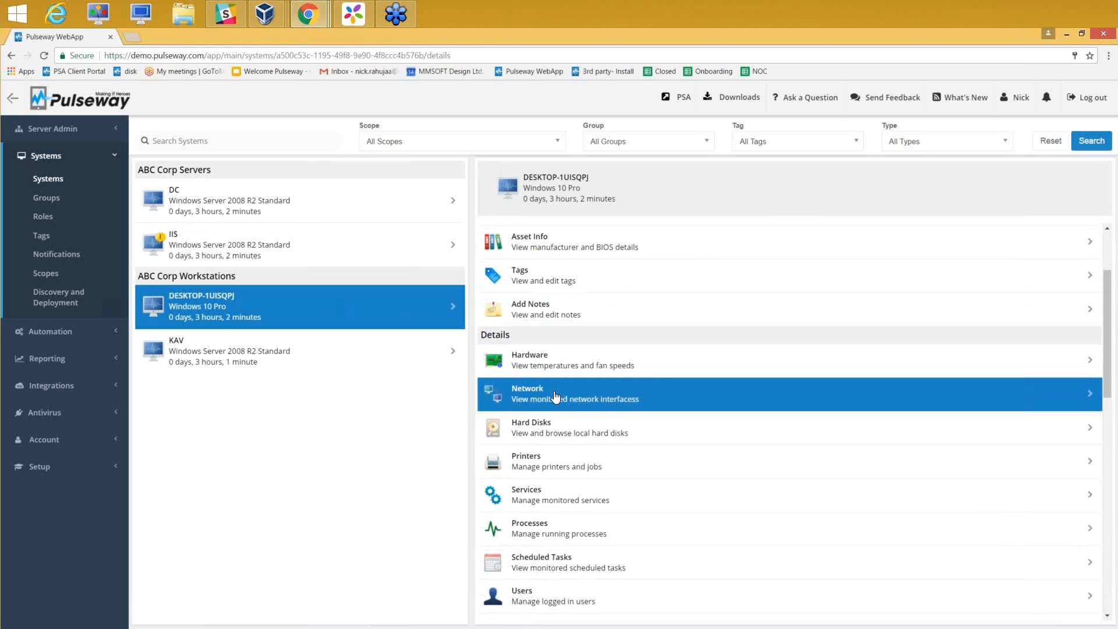
scroll(553, 396, down, 1)
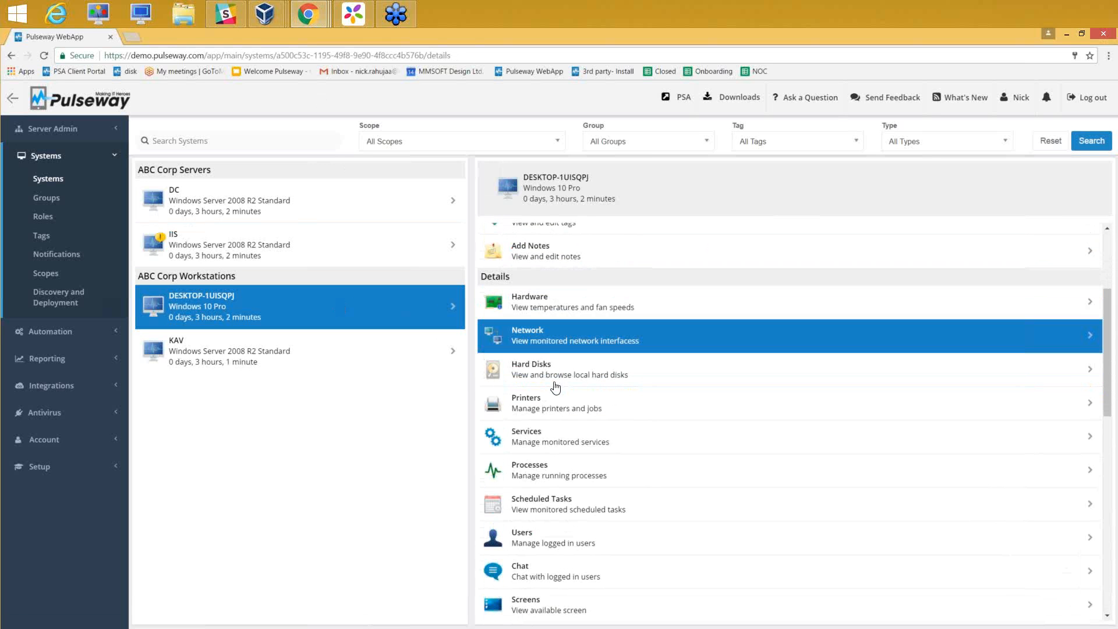
click(560, 348)
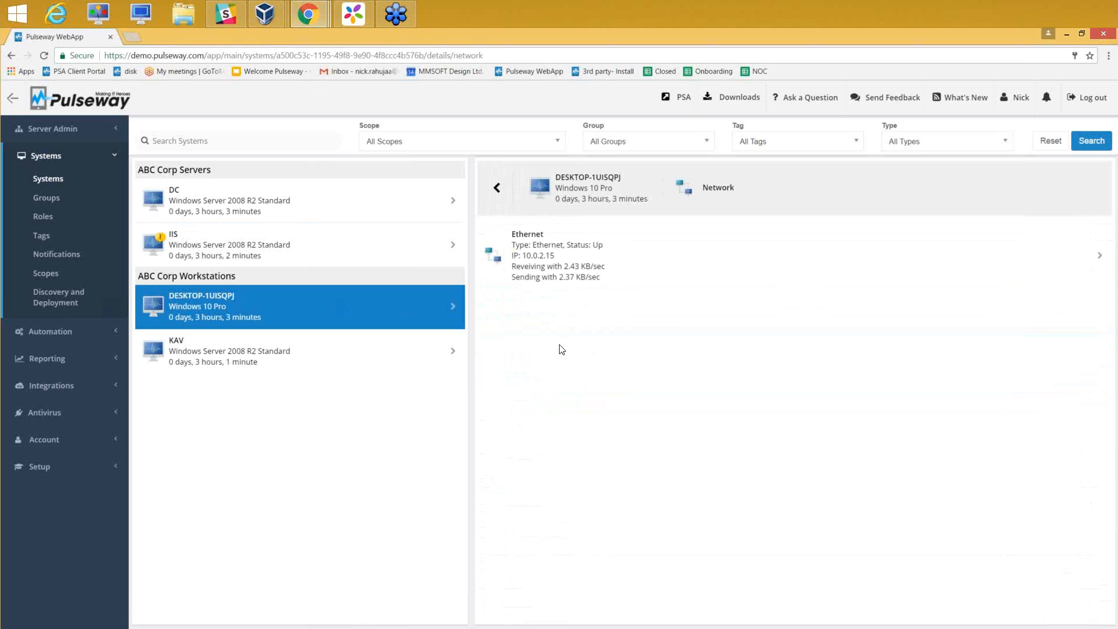
click(569, 278)
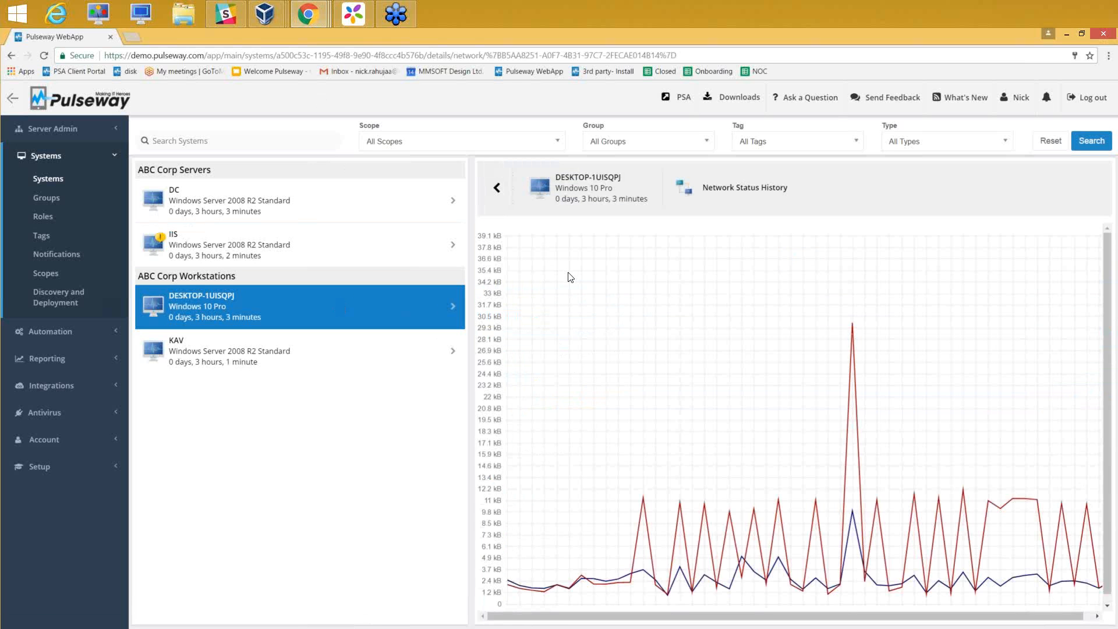
Browse the C: drive of DESKTOP-1UISQPJ into the PerfLogs folder, and return to the system's details.
click(373, 312)
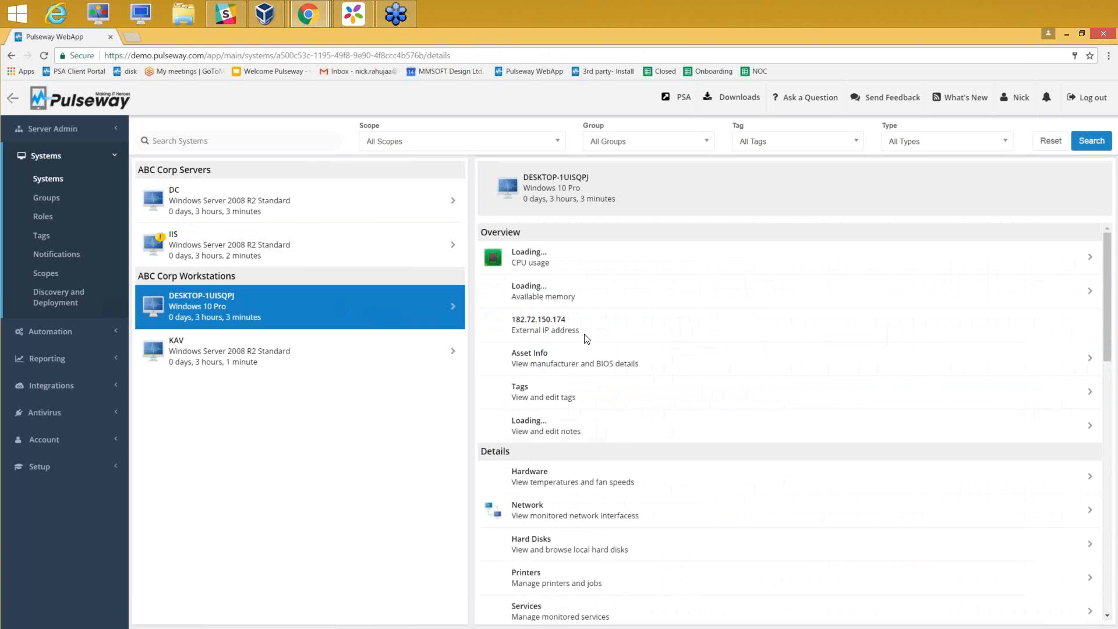
scroll(586, 339, down, 3)
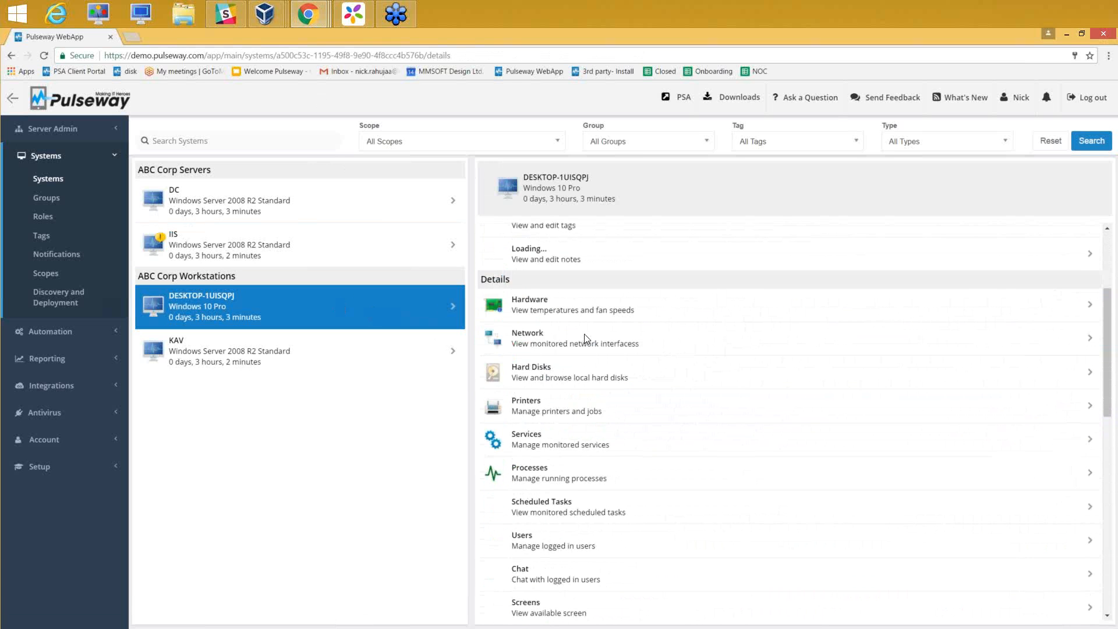
click(567, 379)
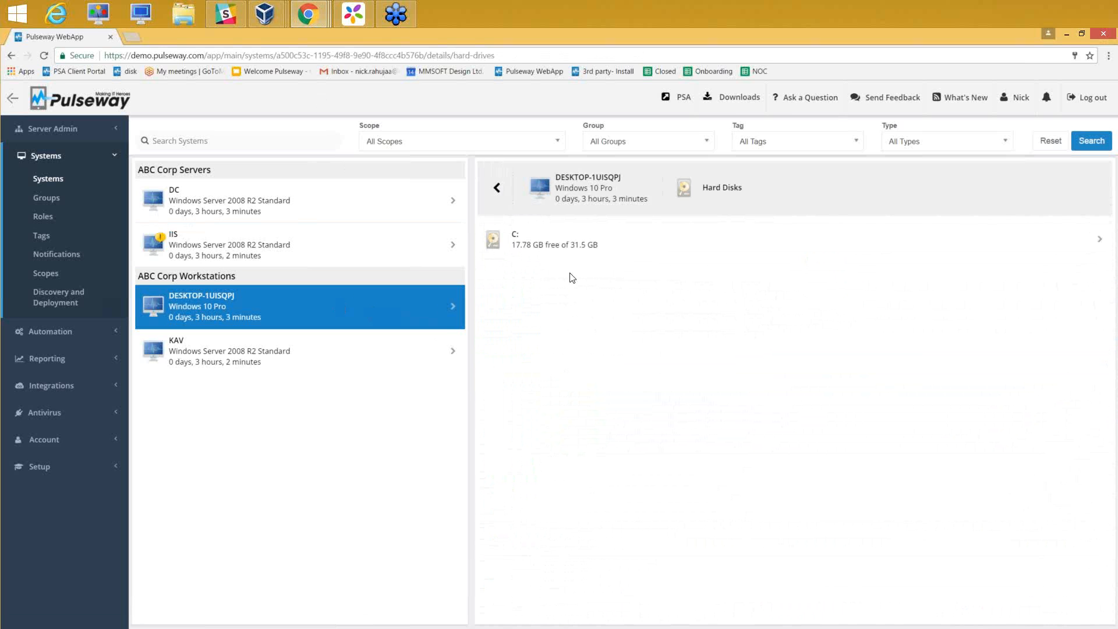
click(570, 247)
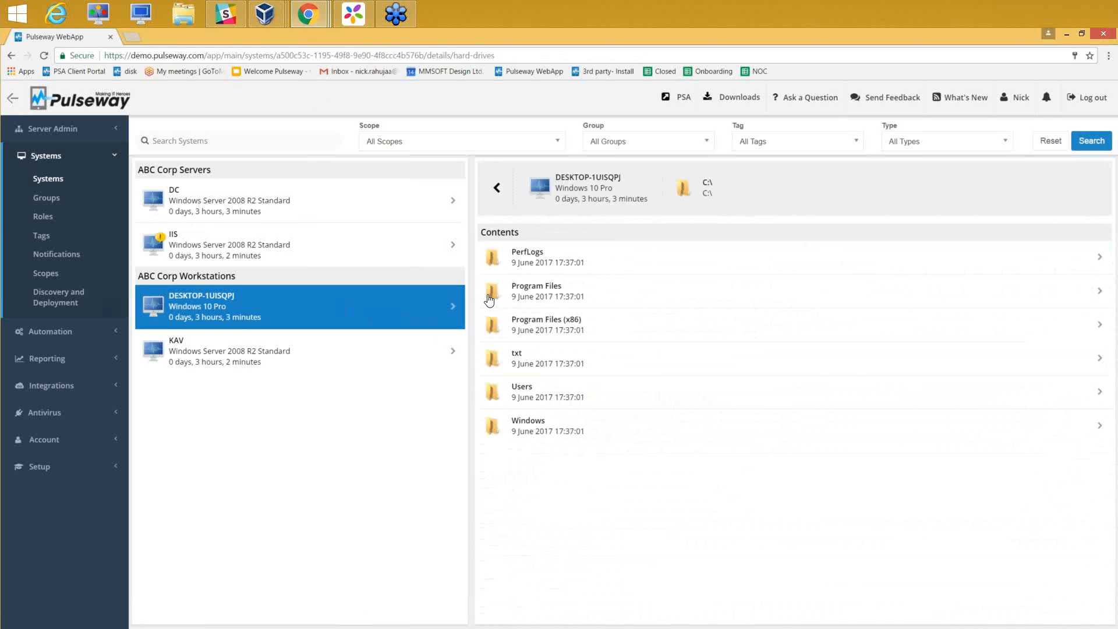
click(586, 262)
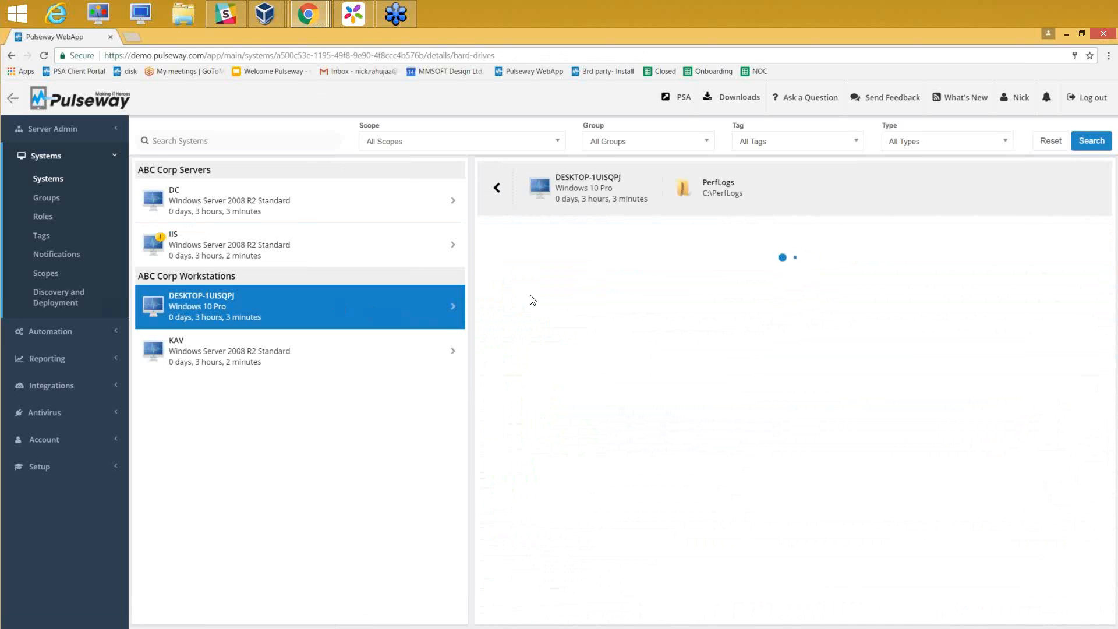
click(389, 306)
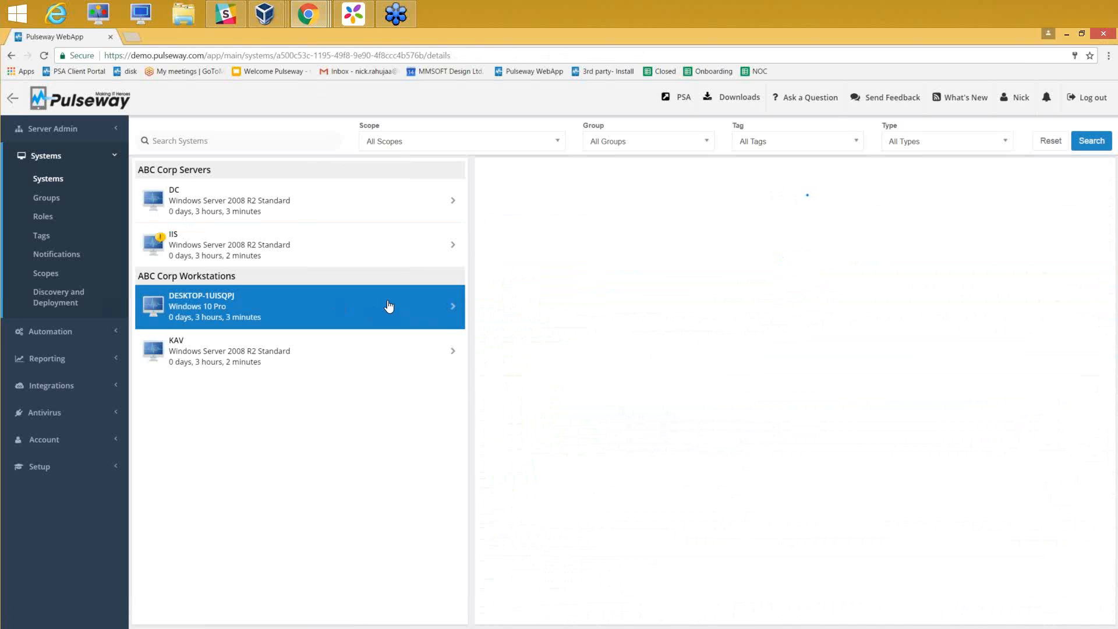
View the printers of DESKTOP-1UISQPJ and return to the system's details.
scroll(637, 315, down, 4)
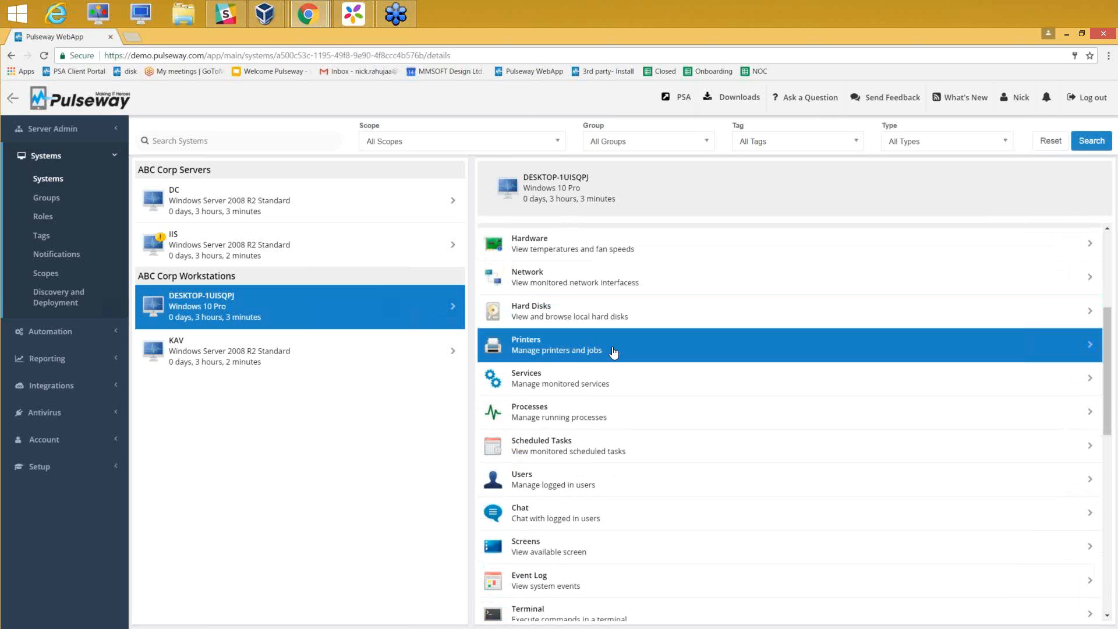
click(613, 351)
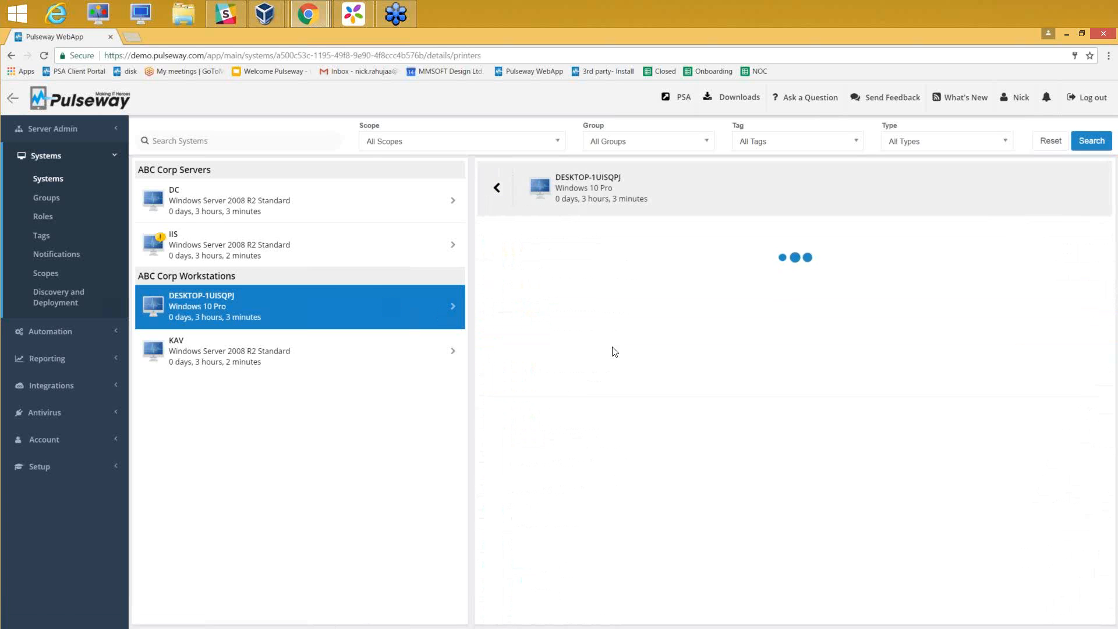
click(437, 310)
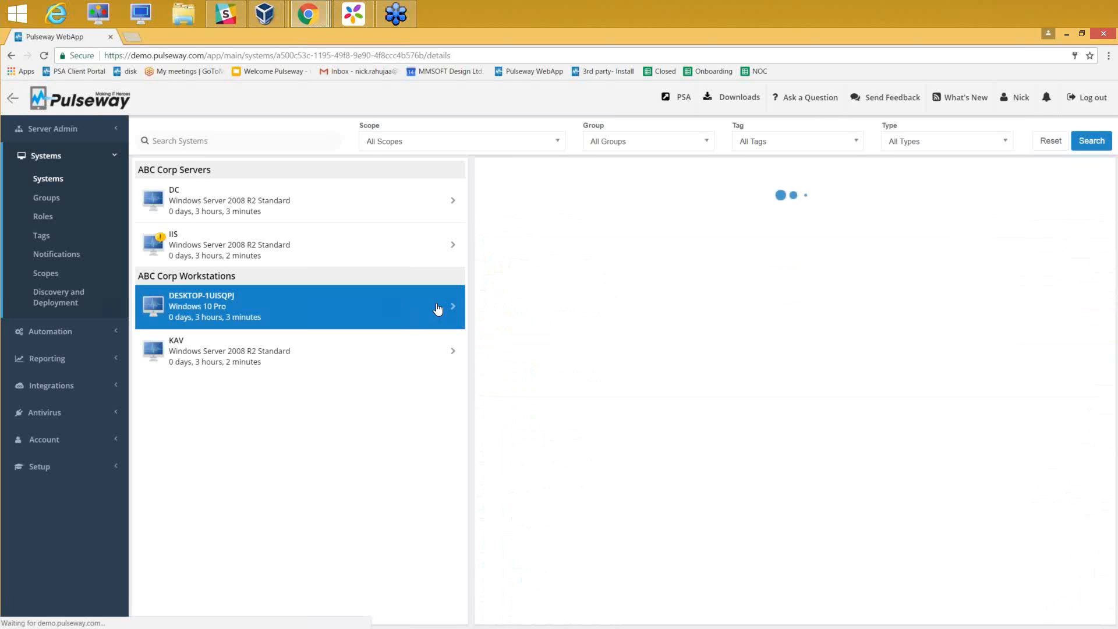
Start a full system antivirus scan on DESKTOP-1UISQPJ from its antivirus and endpoint protection page.
scroll(629, 326, down, 8)
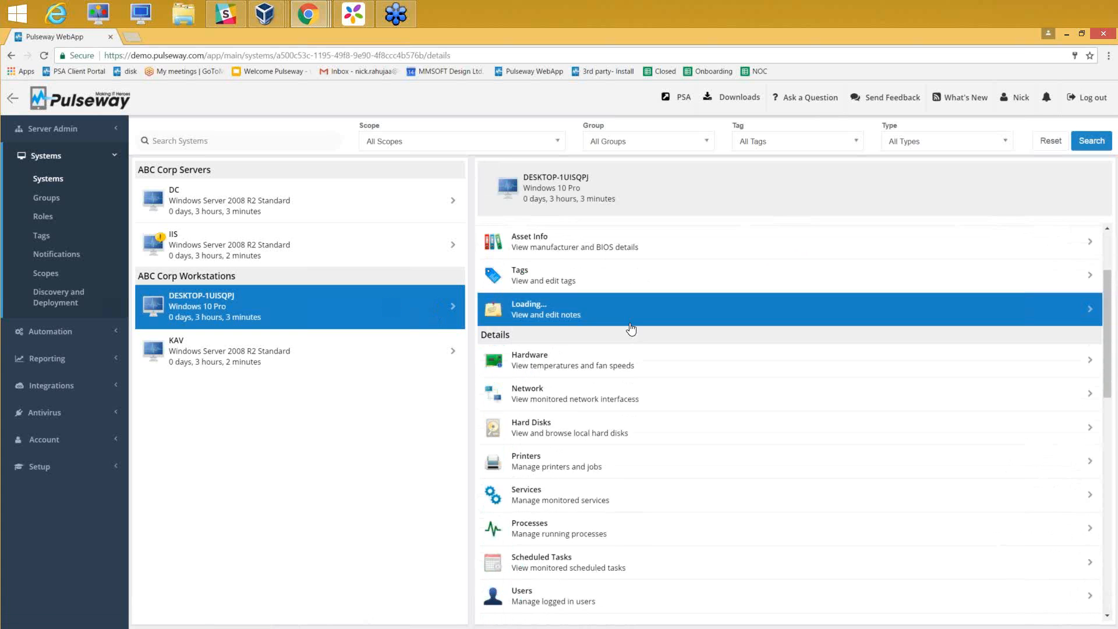
scroll(630, 329, down, 3)
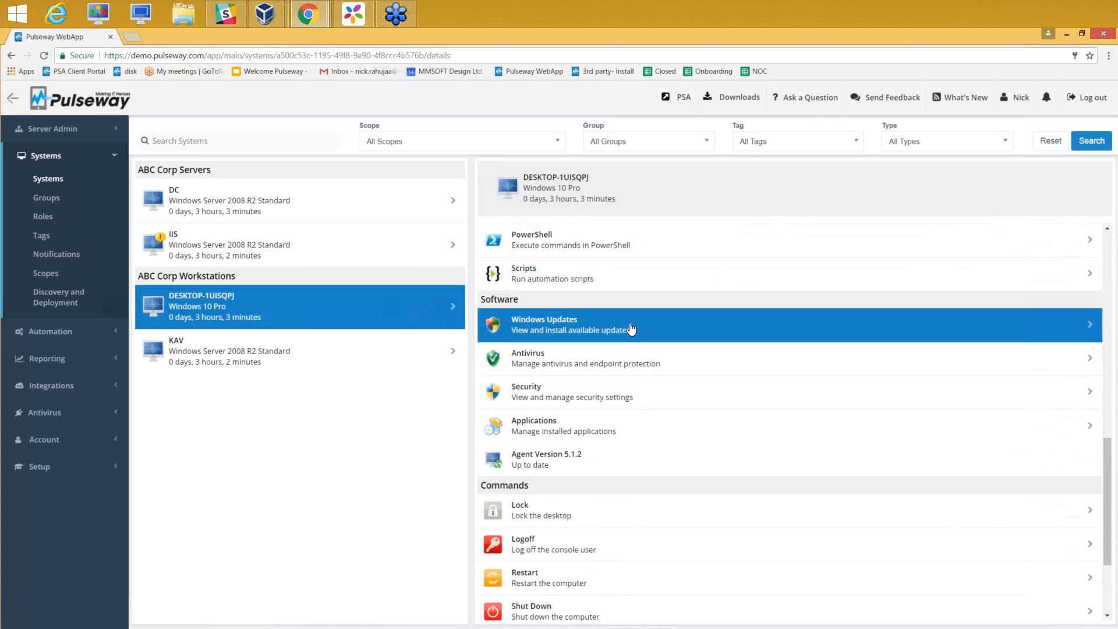
scroll(611, 519, down, 1)
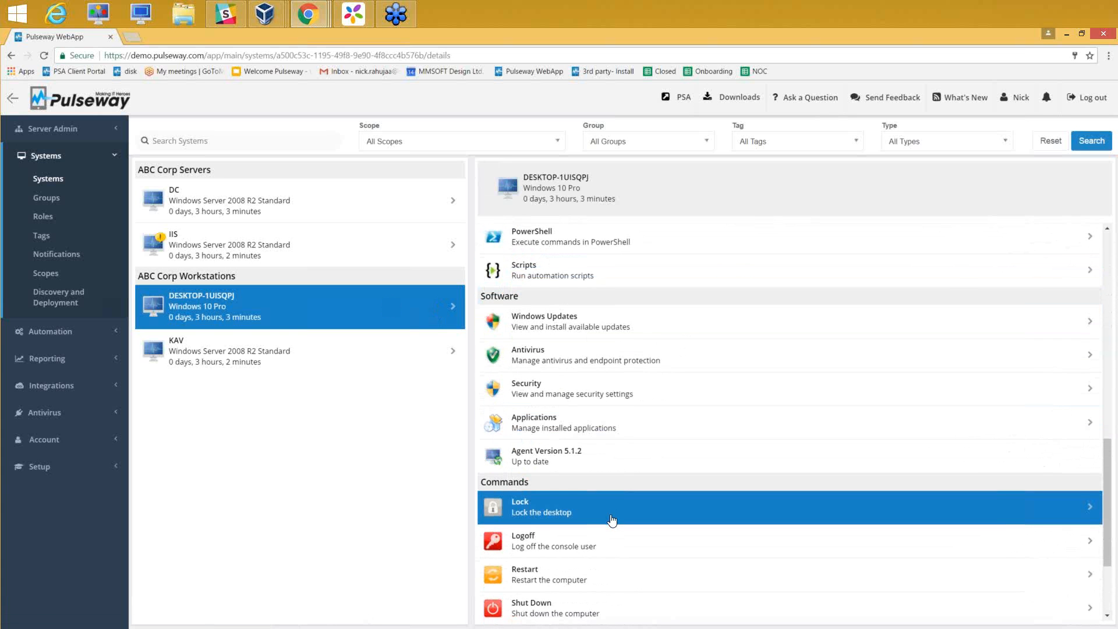
scroll(613, 519, up, 2)
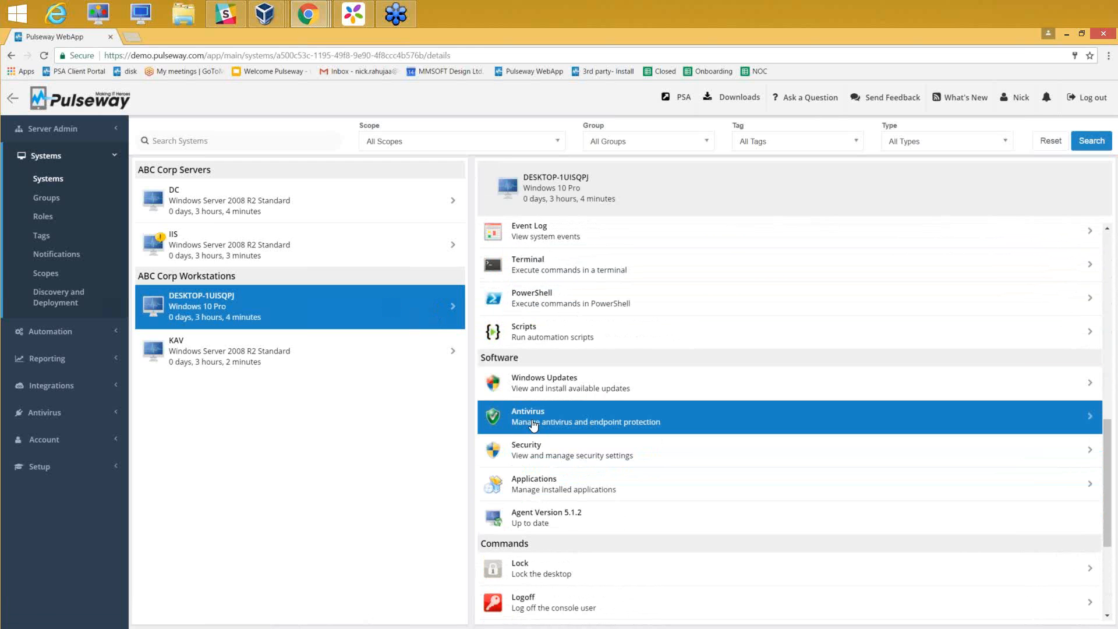
click(586, 428)
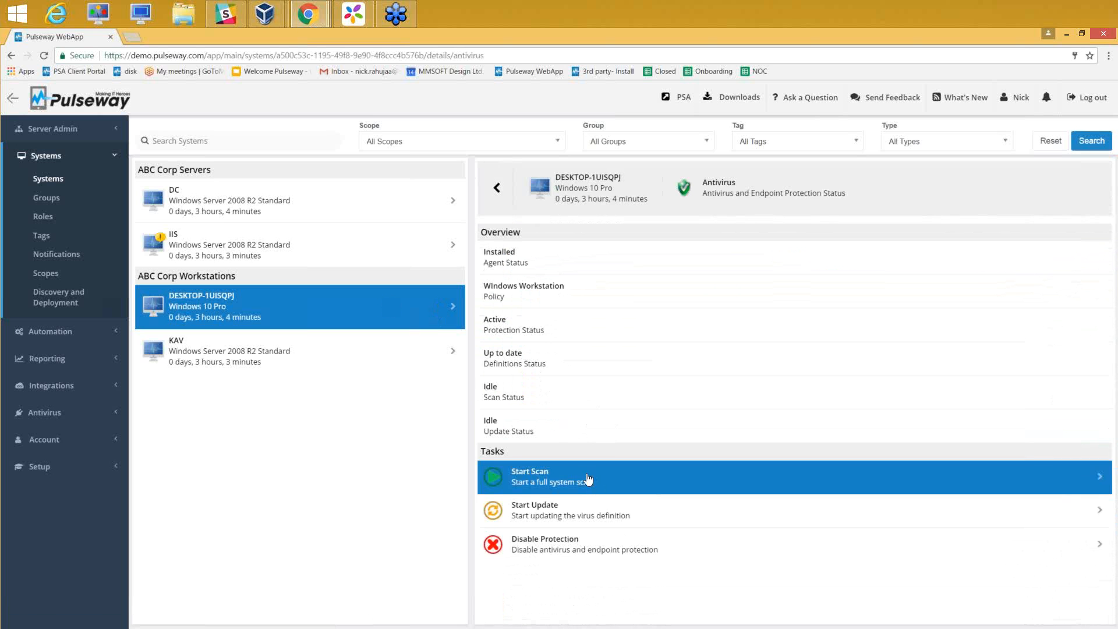
click(559, 483)
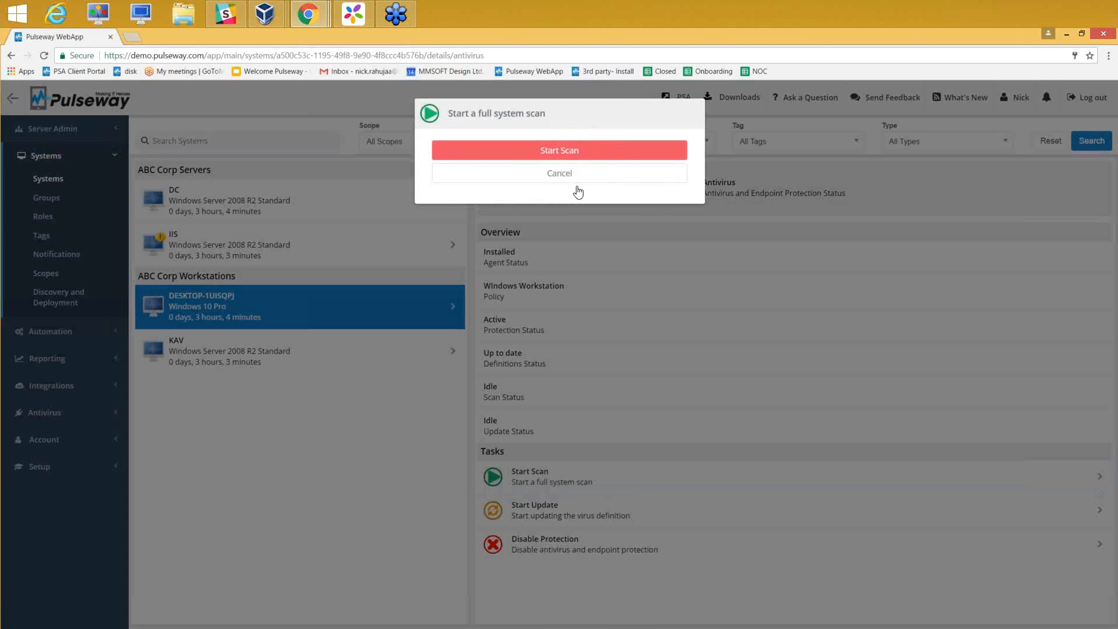
click(574, 153)
Switch to the WIN10 (Before) virtual machine, enlarge its window, and check the scan task in Kaspersky Endpoint Security 10.
mouse_move(268, 19)
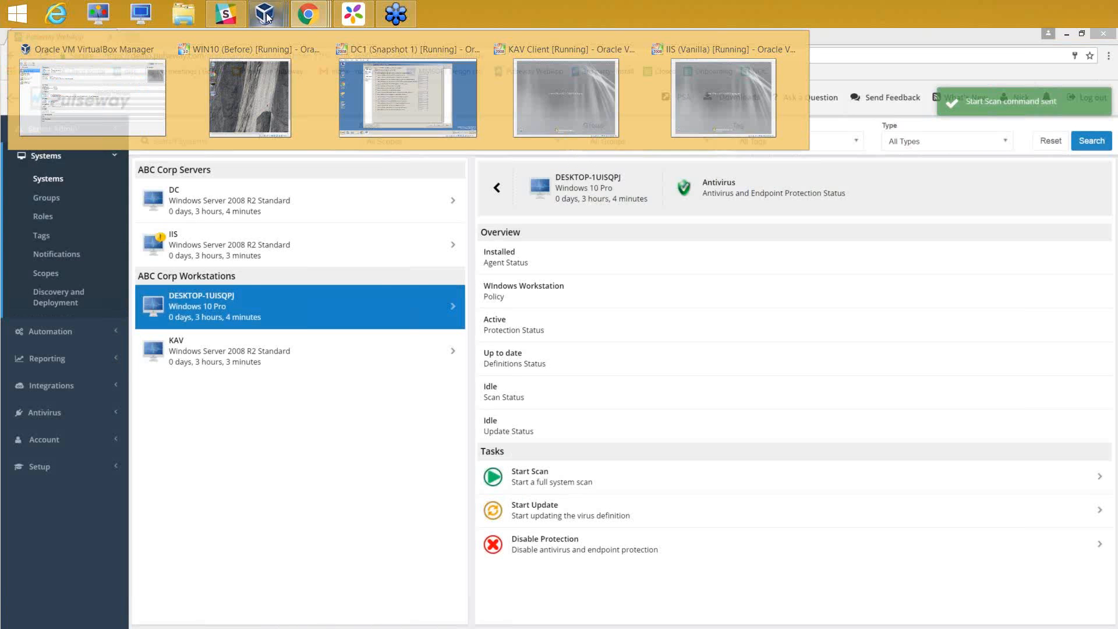
click(272, 98)
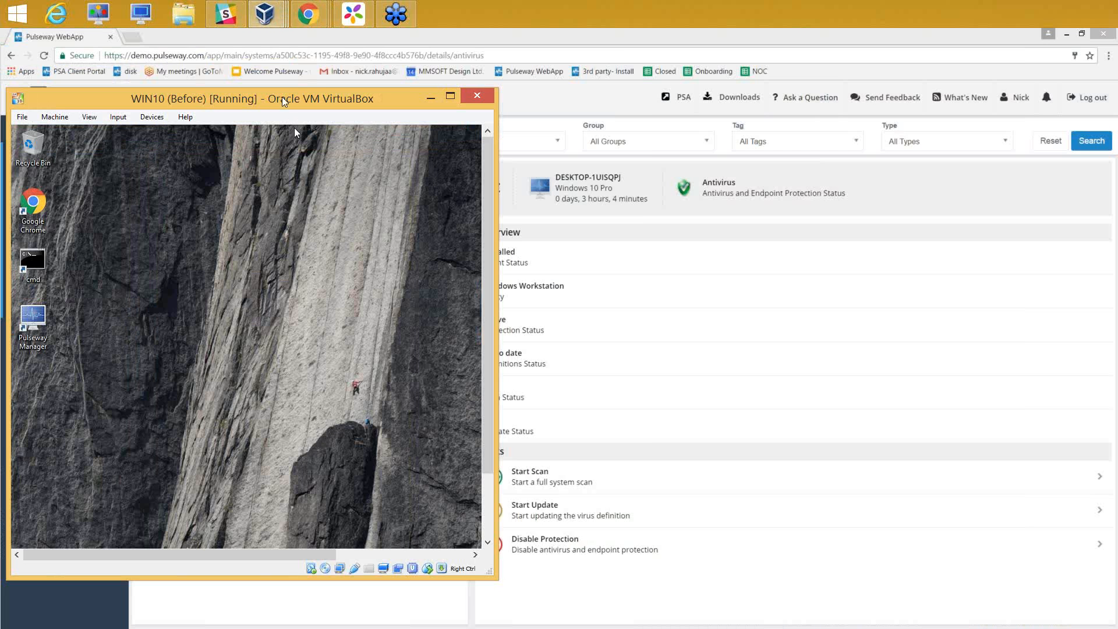
drag(272, 105, 422, 58)
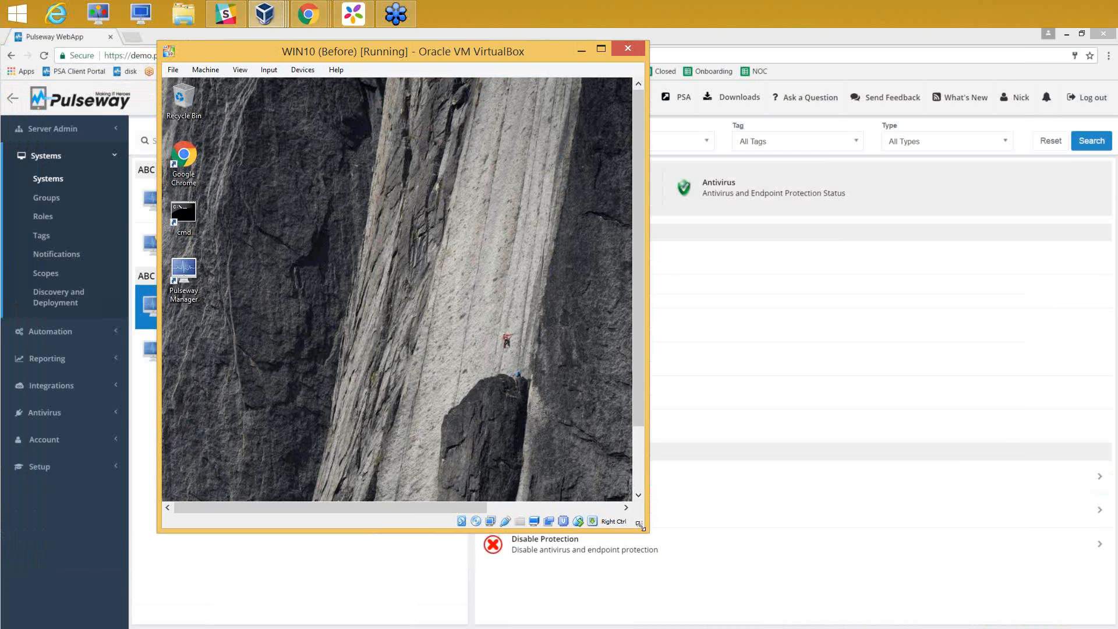
drag(644, 527, 998, 592)
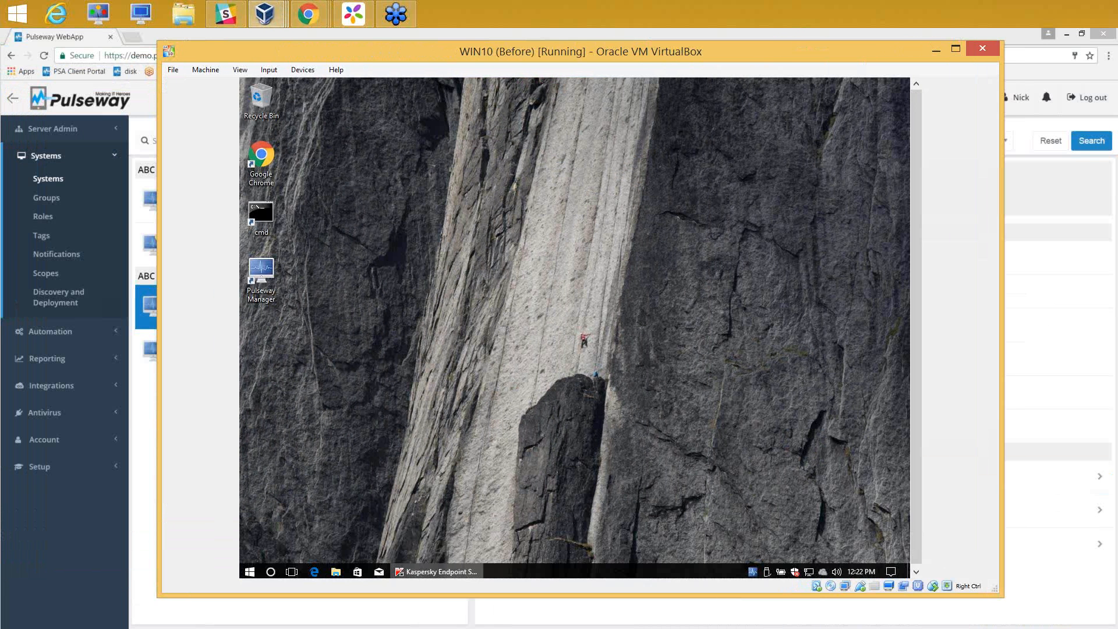
click(443, 567)
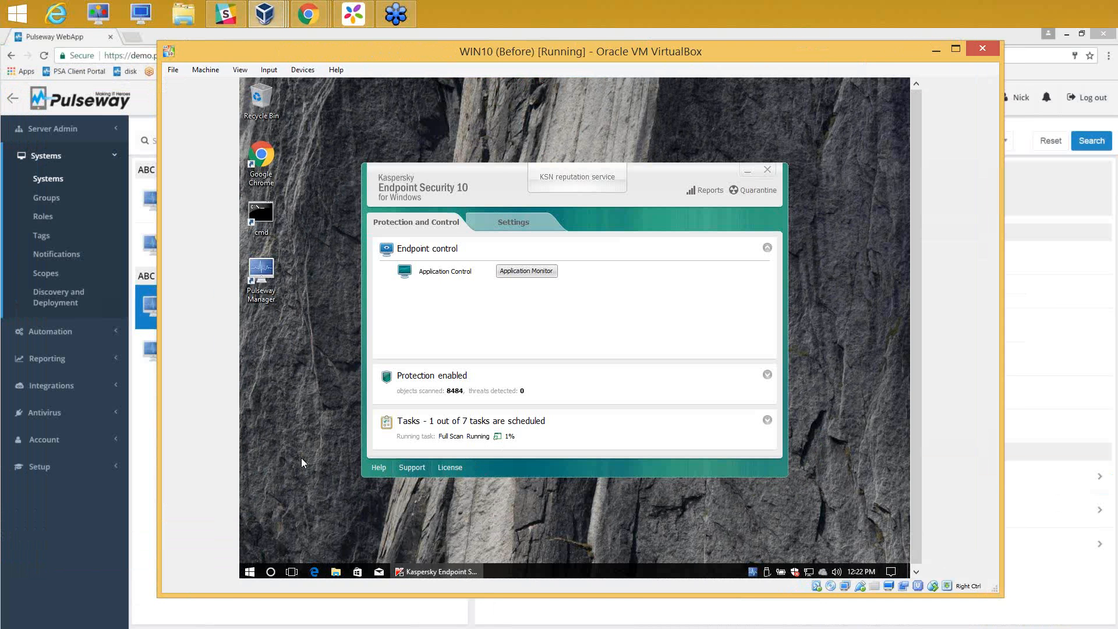
click(142, 399)
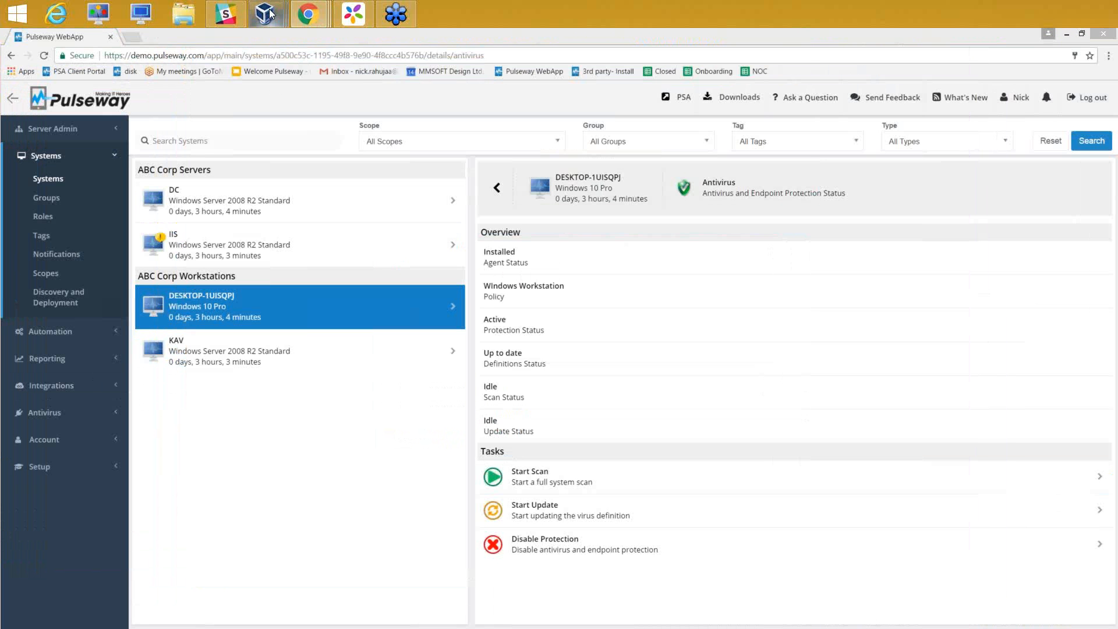
Return to the WIN10 (Before) virtual machine, minimize Kaspersky Endpoint Security, and launch Pulseway Manager with permission to make changes.
mouse_move(271, 11)
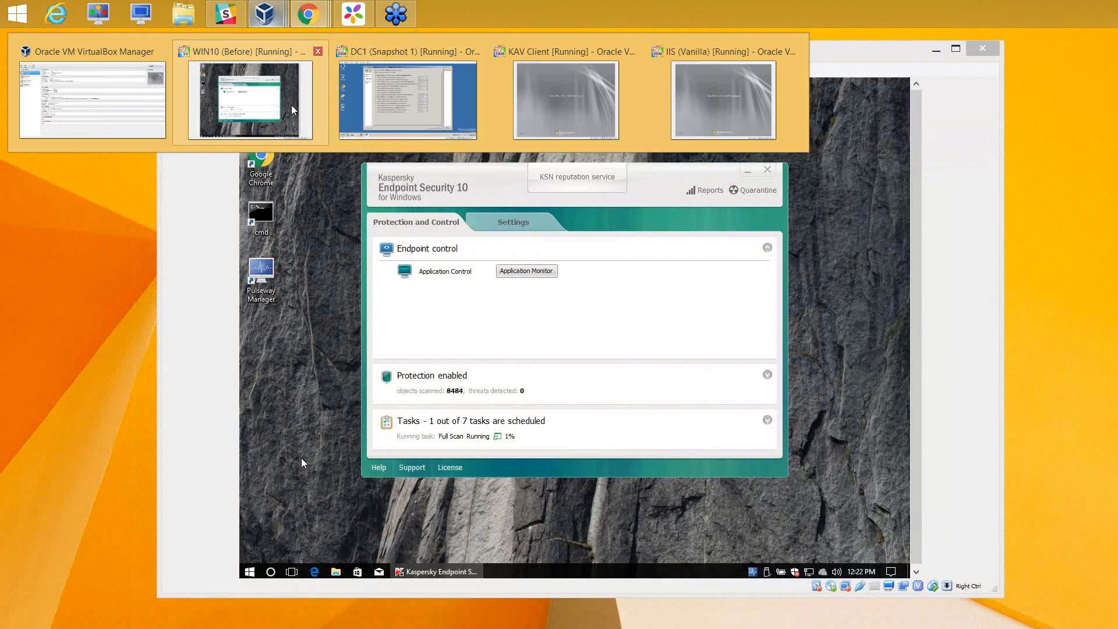
click(289, 105)
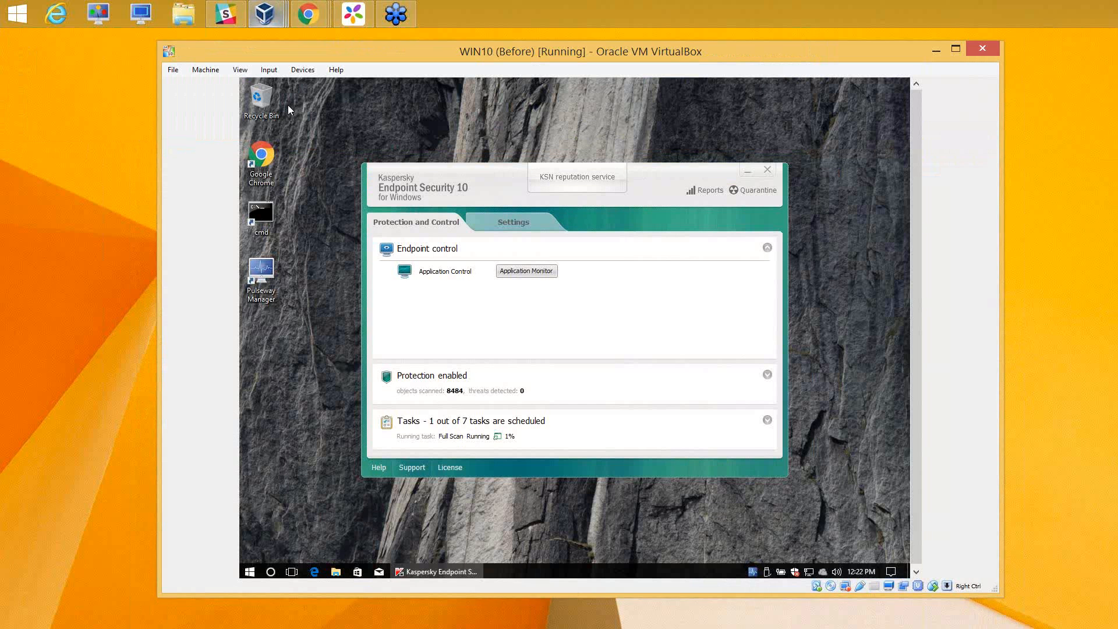
click(747, 171)
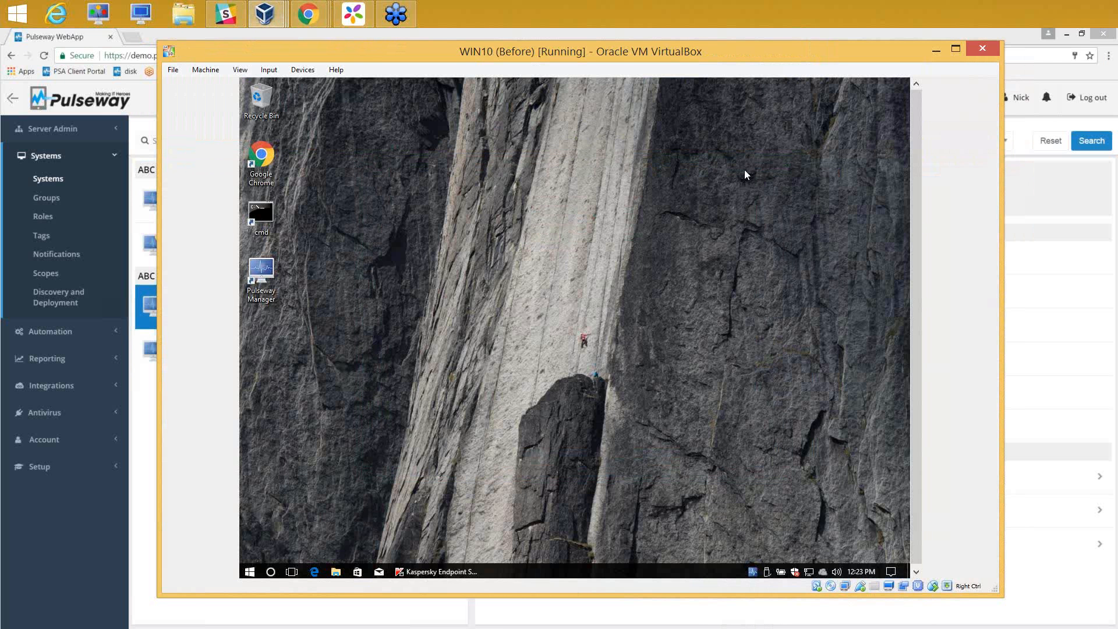
double_click(281, 271)
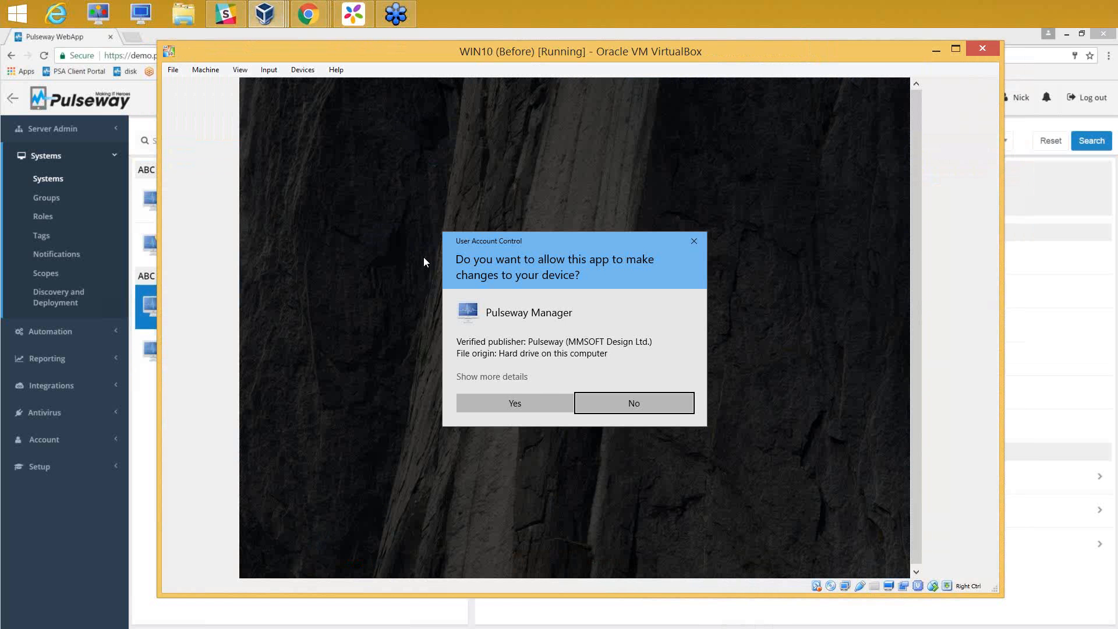
click(538, 399)
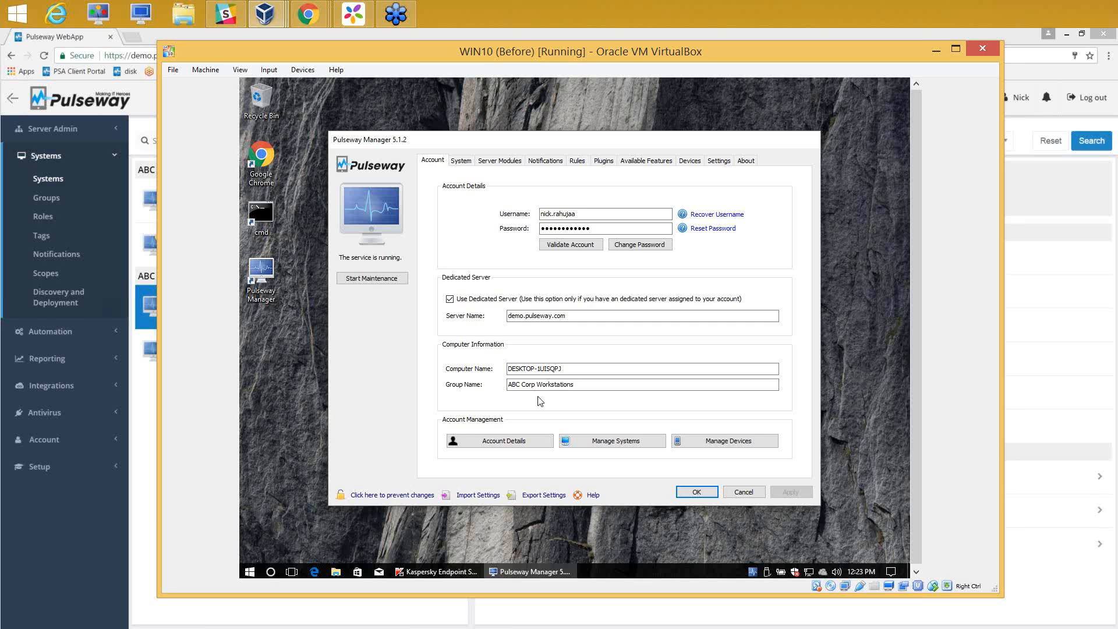
View the Server Modules and Notifications settings in Pulseway Manager, and return to the account settings.
click(505, 161)
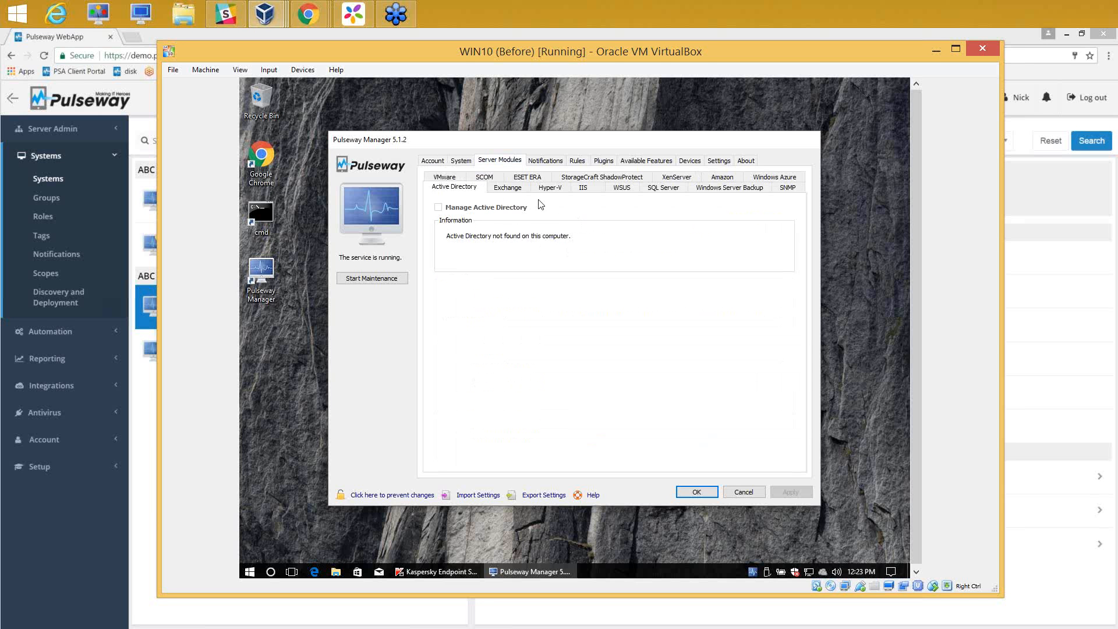
click(545, 161)
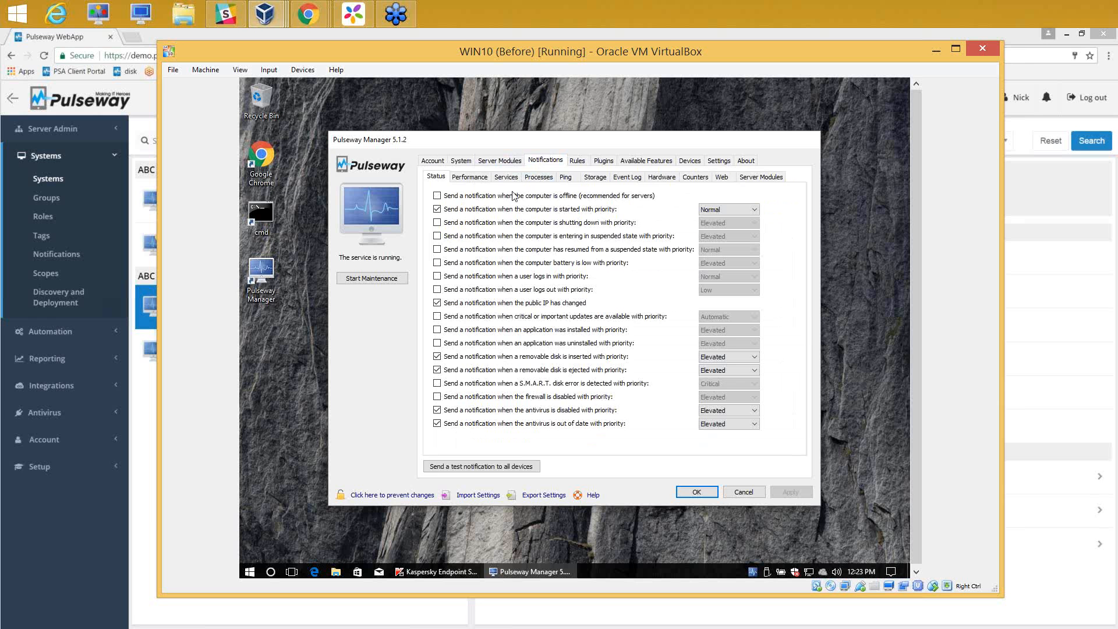
click(433, 163)
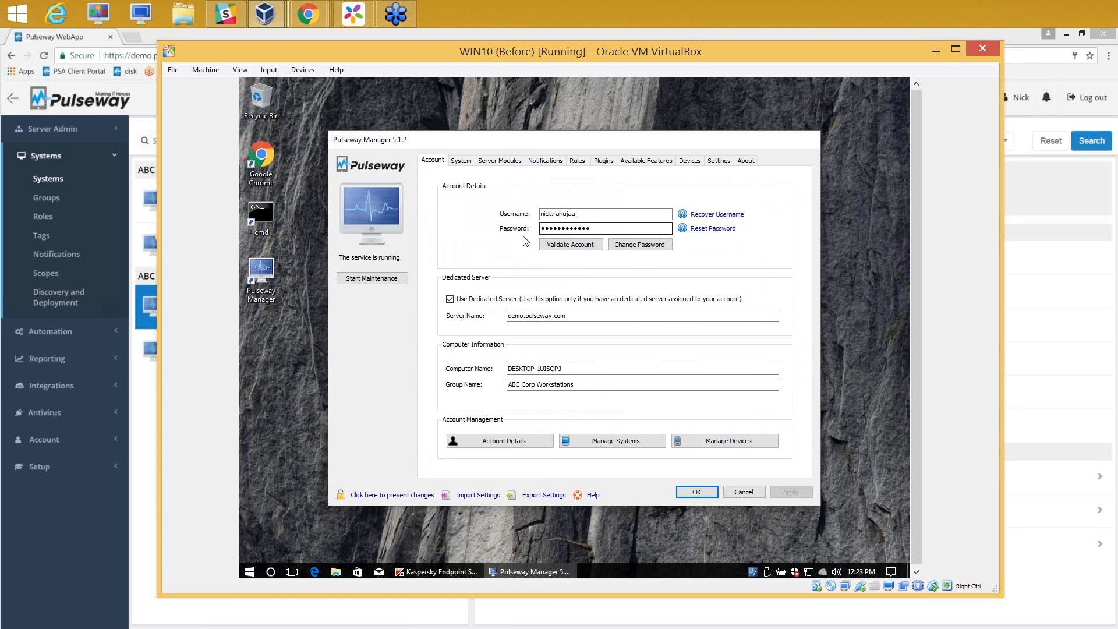
Review Pulseway Manager's System settings for General, Services, Network and Remote Desktop.
click(462, 161)
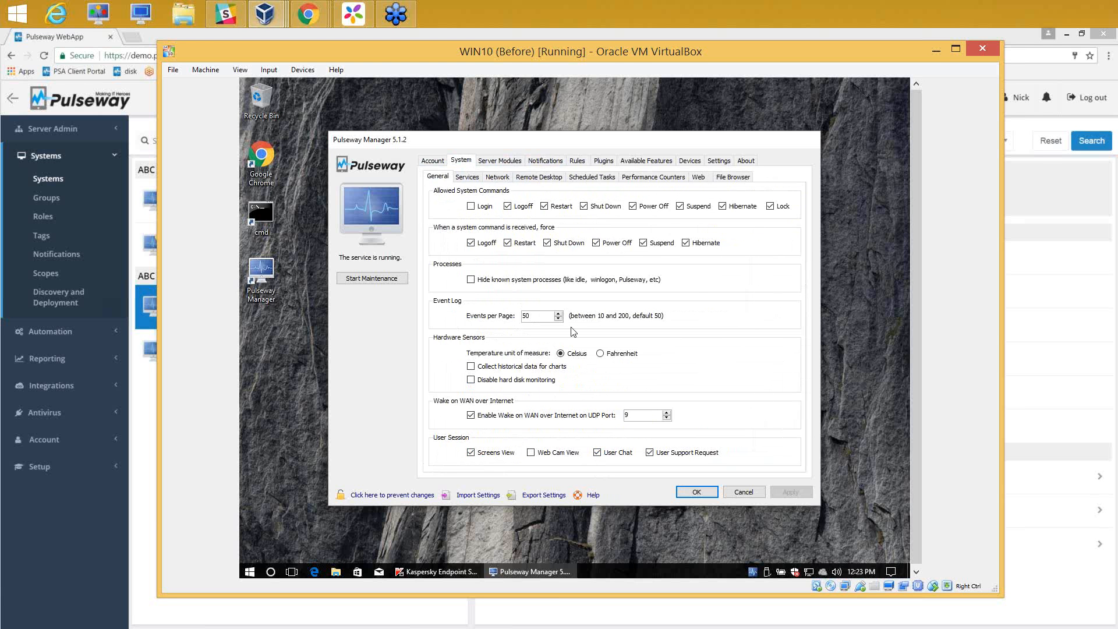
click(467, 177)
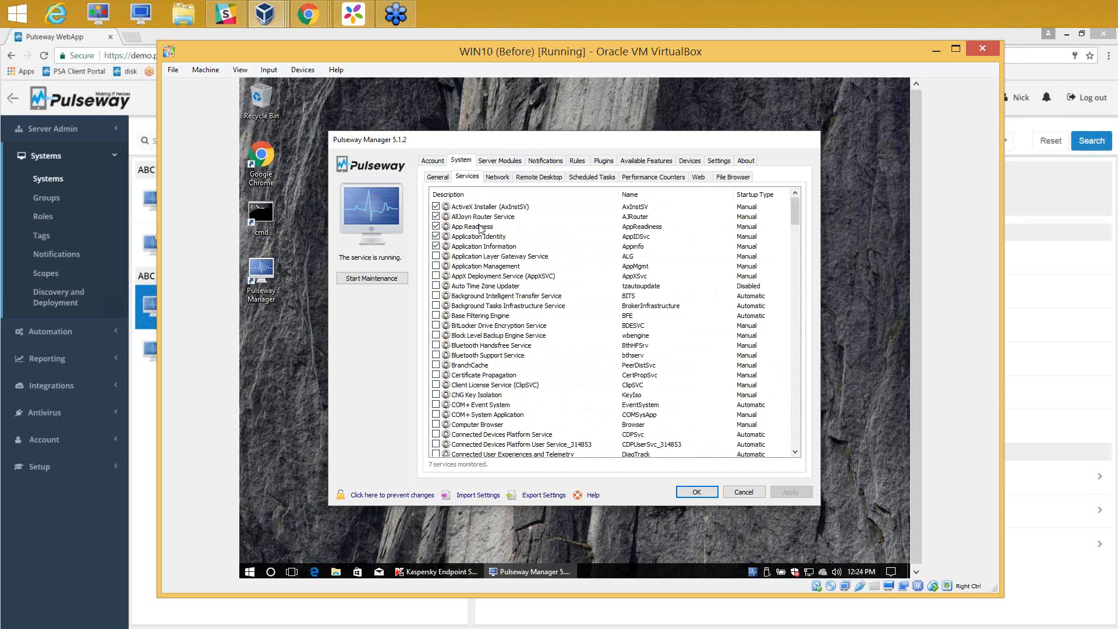
click(498, 177)
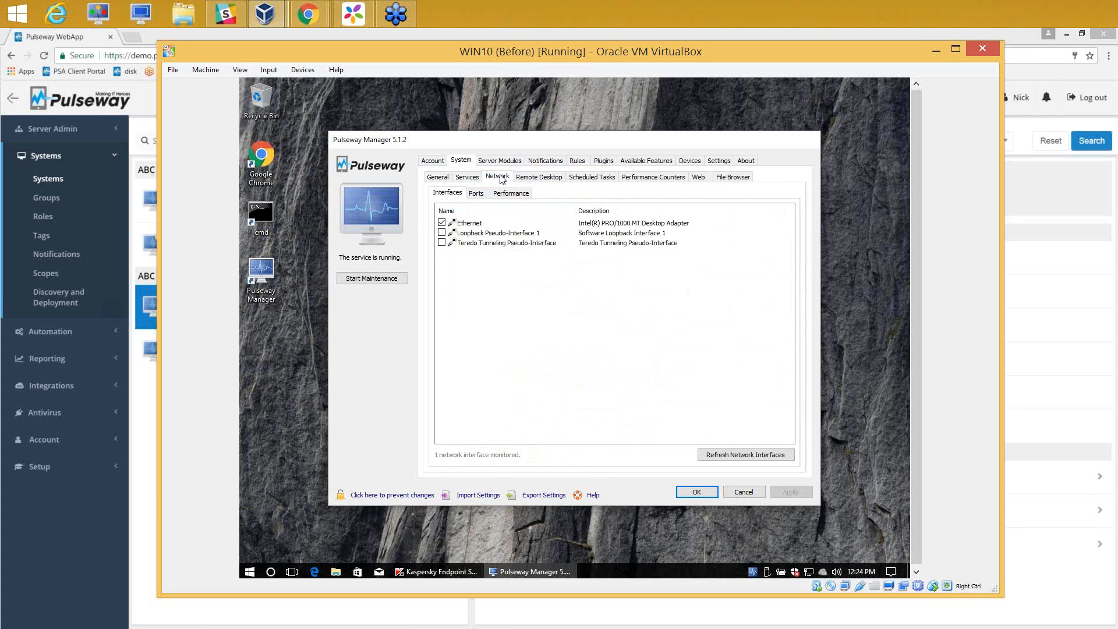
click(548, 182)
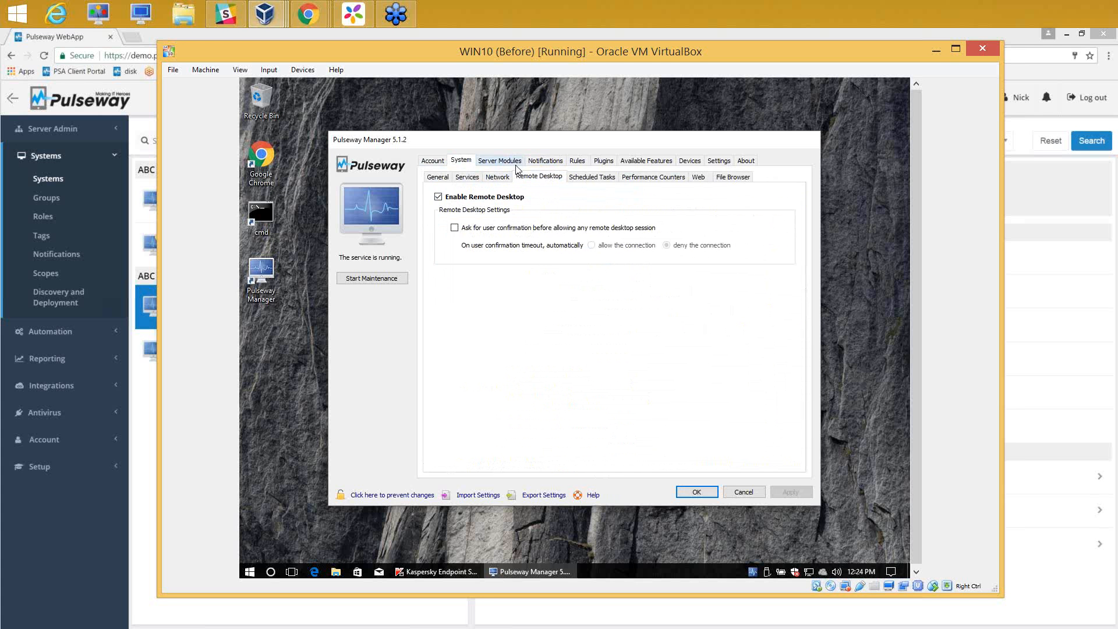
Review the Status, Performance, Services, Processes, Storage and Event Log notification settings, and close Pulseway Manager.
click(545, 163)
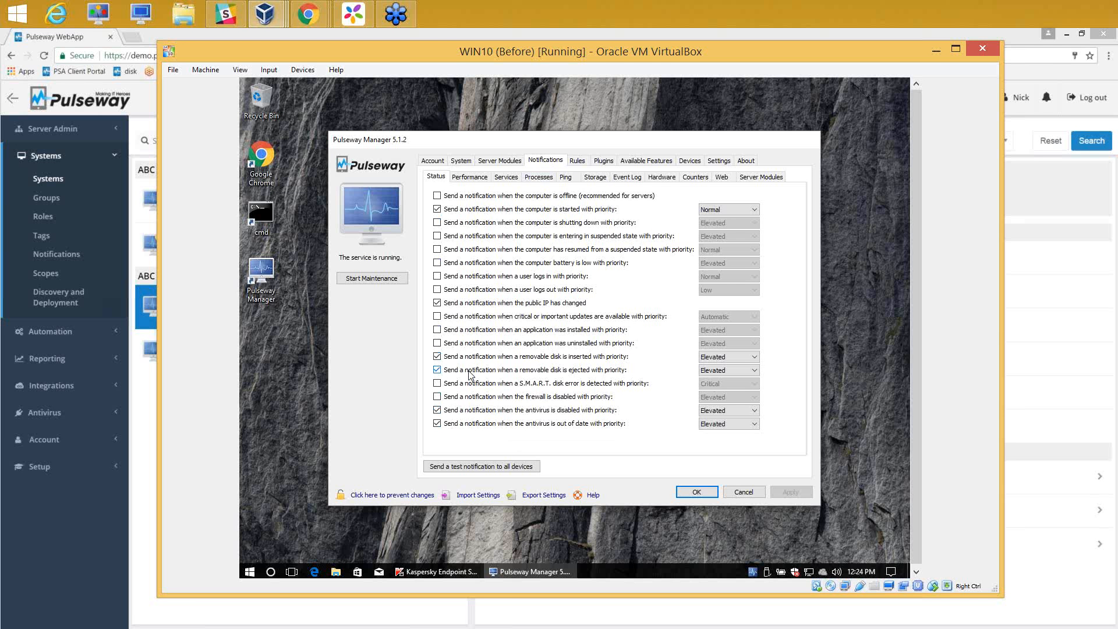
click(475, 178)
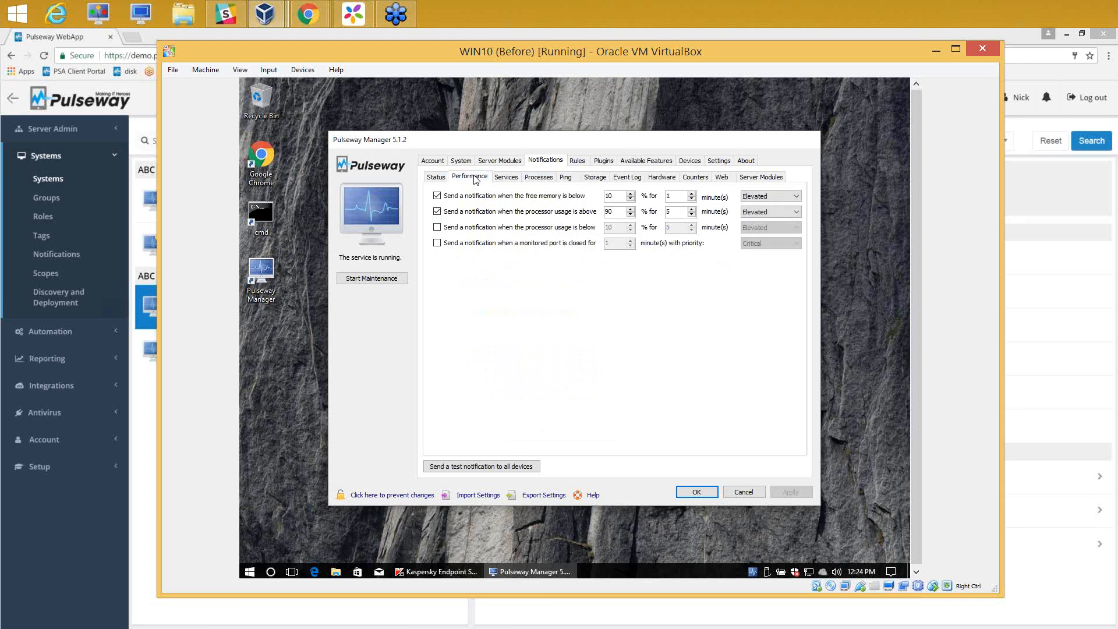
click(507, 179)
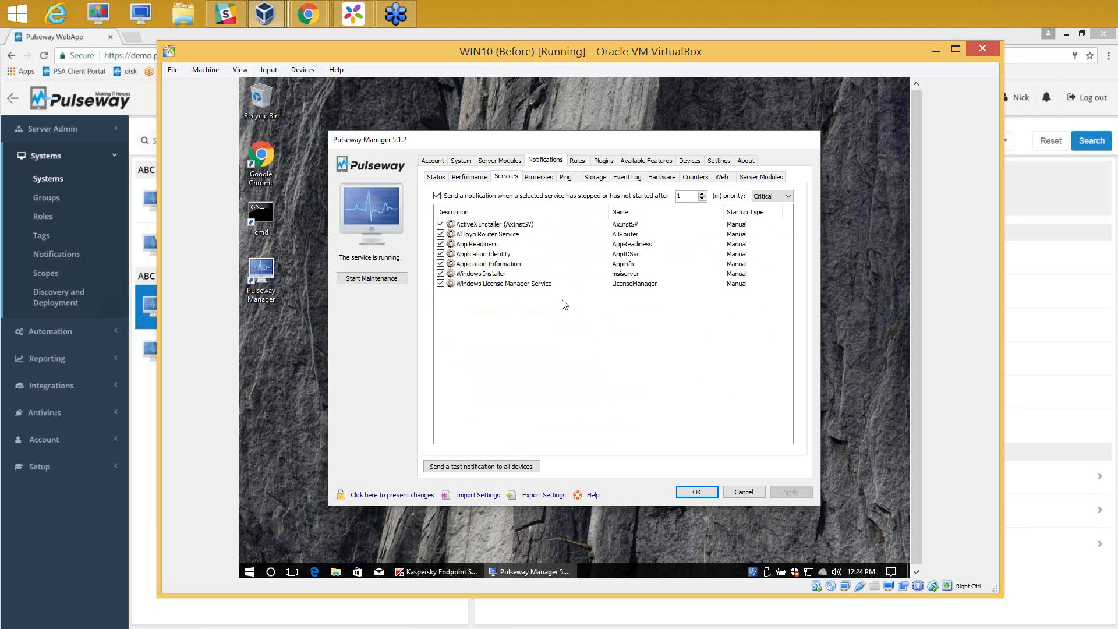
click(539, 177)
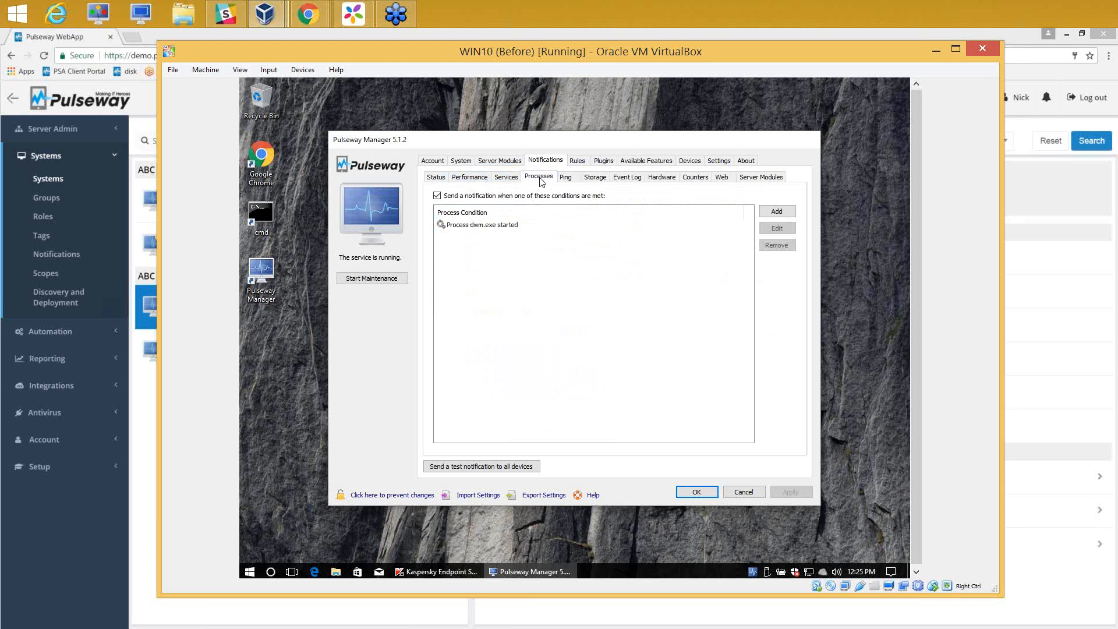
click(589, 182)
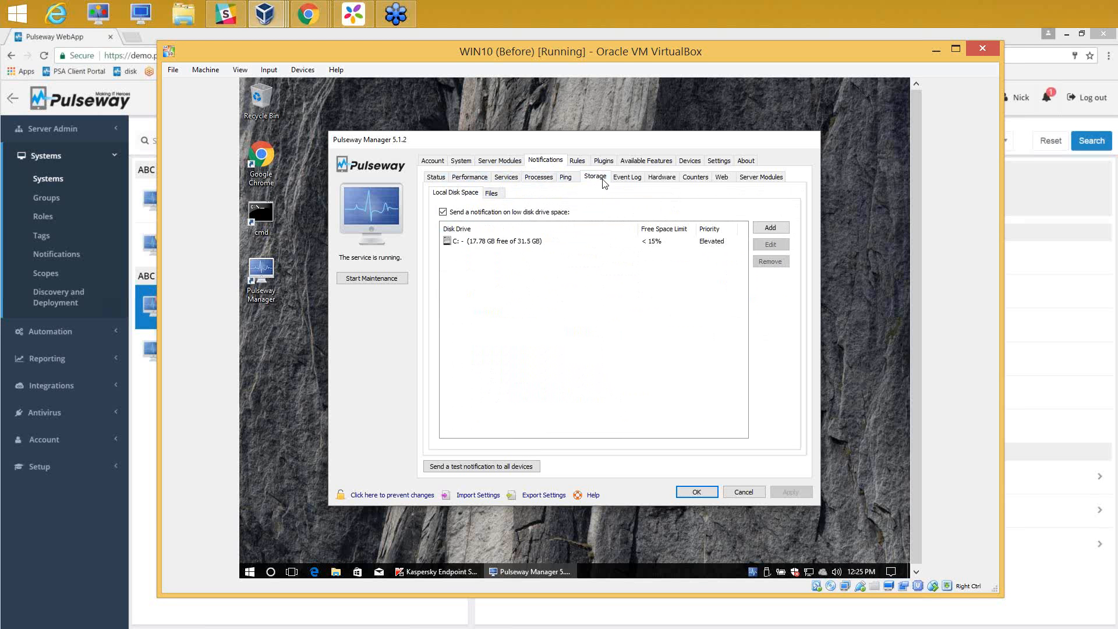
click(632, 183)
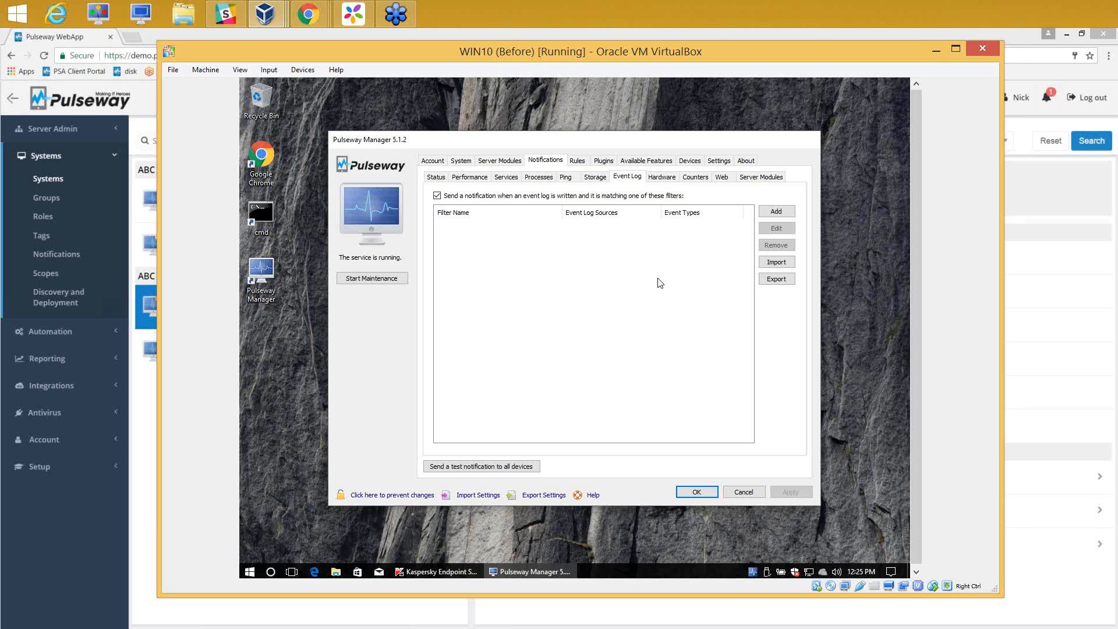
click(697, 492)
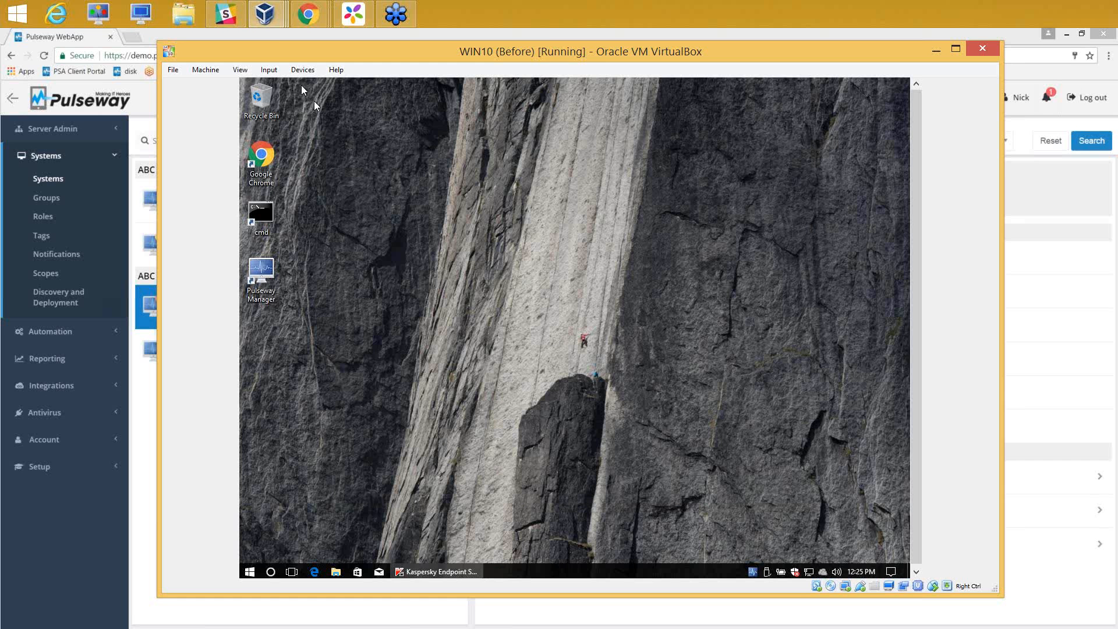
Switch to the DC1 (Snapshot 1) virtual machine and cancel its open group policy, closing the Group Policies and Systems windows.
click(265, 14)
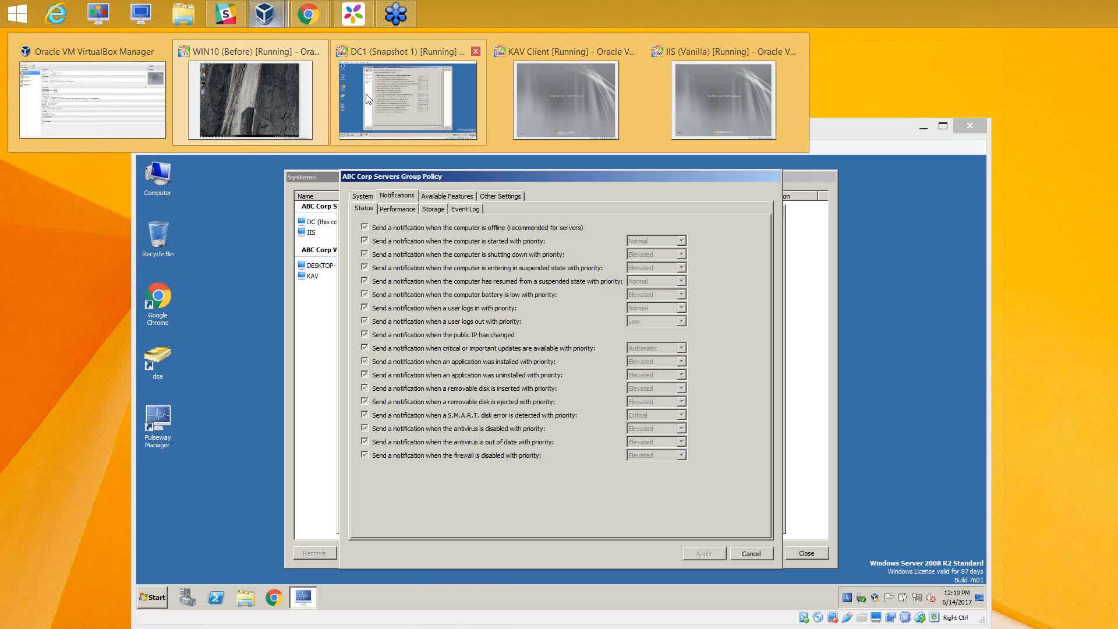
click(403, 100)
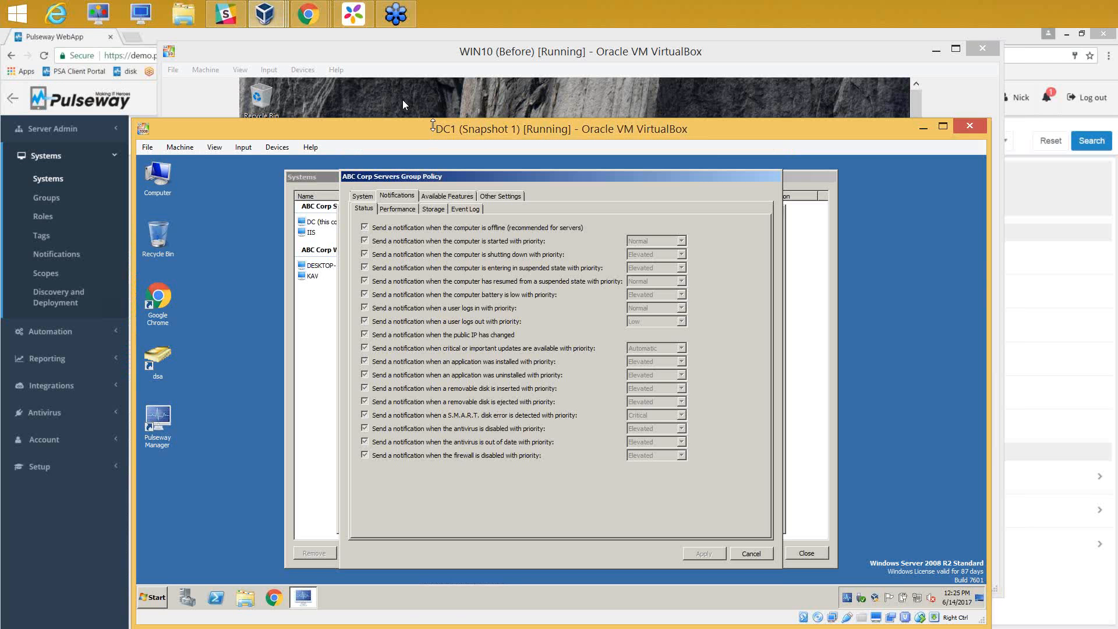
drag(433, 120, 433, 58)
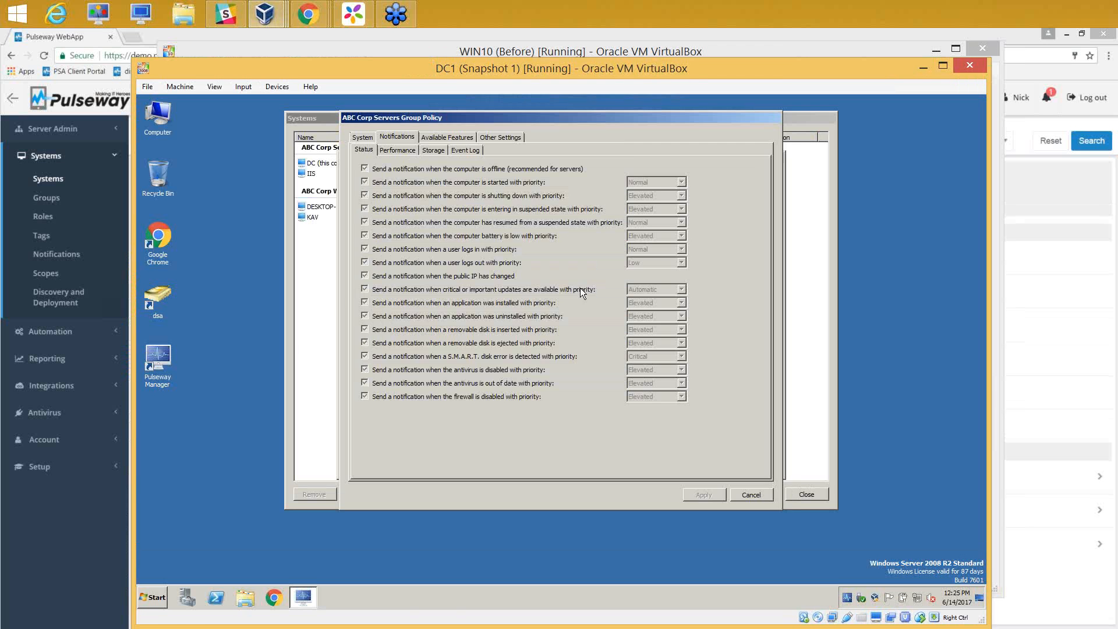
click(744, 490)
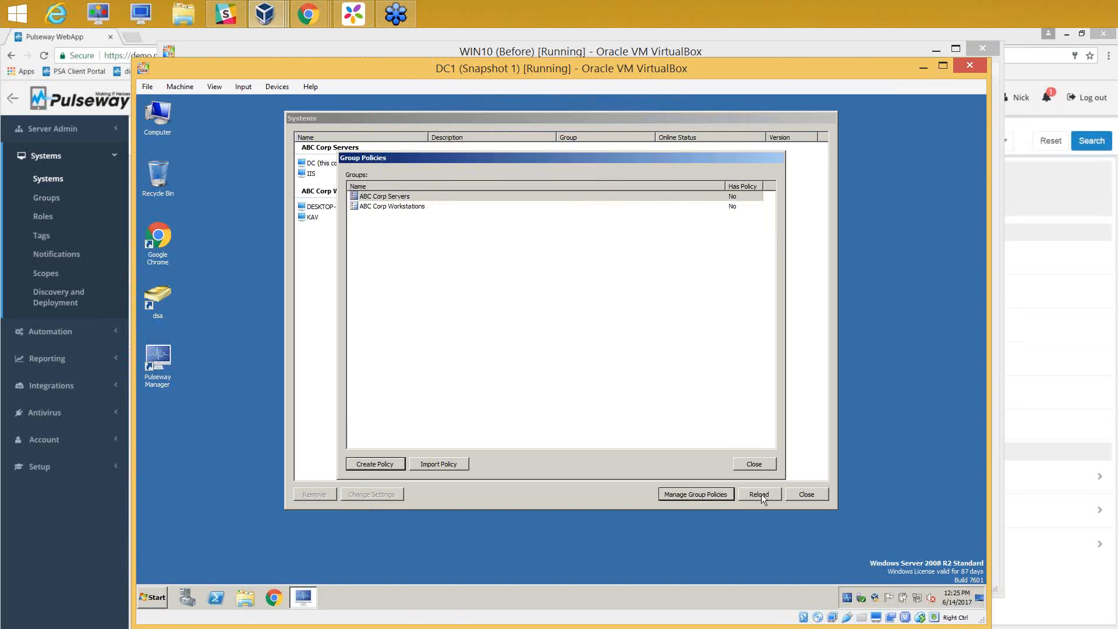
click(756, 463)
click(797, 494)
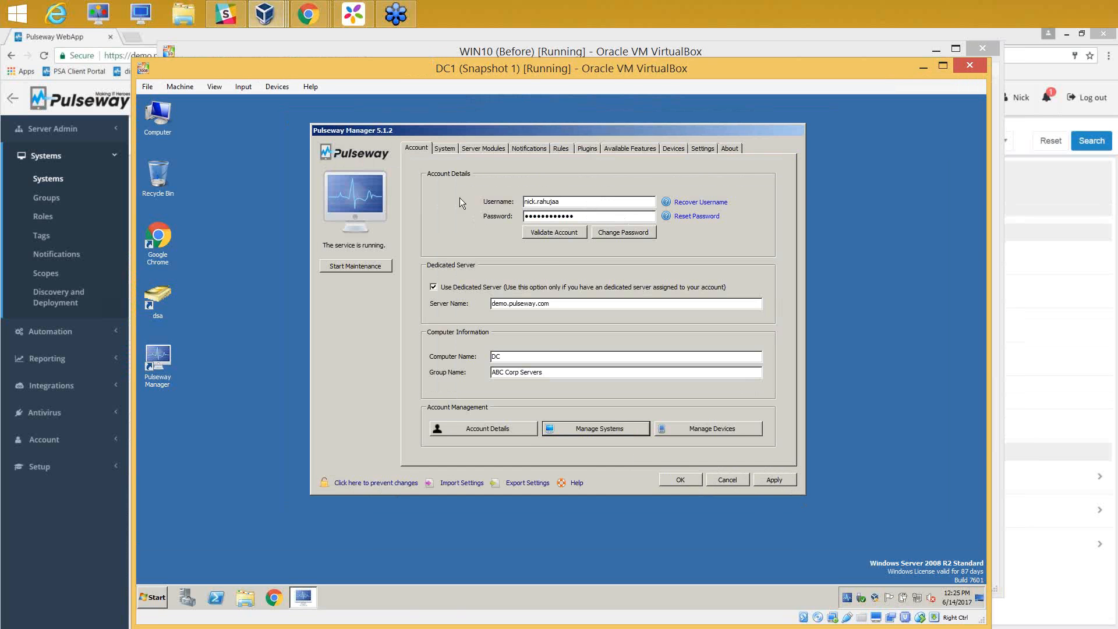
Look through the System, Server Modules and Notifications settings of Pulseway Manager on DC1, and return to the account settings.
click(448, 150)
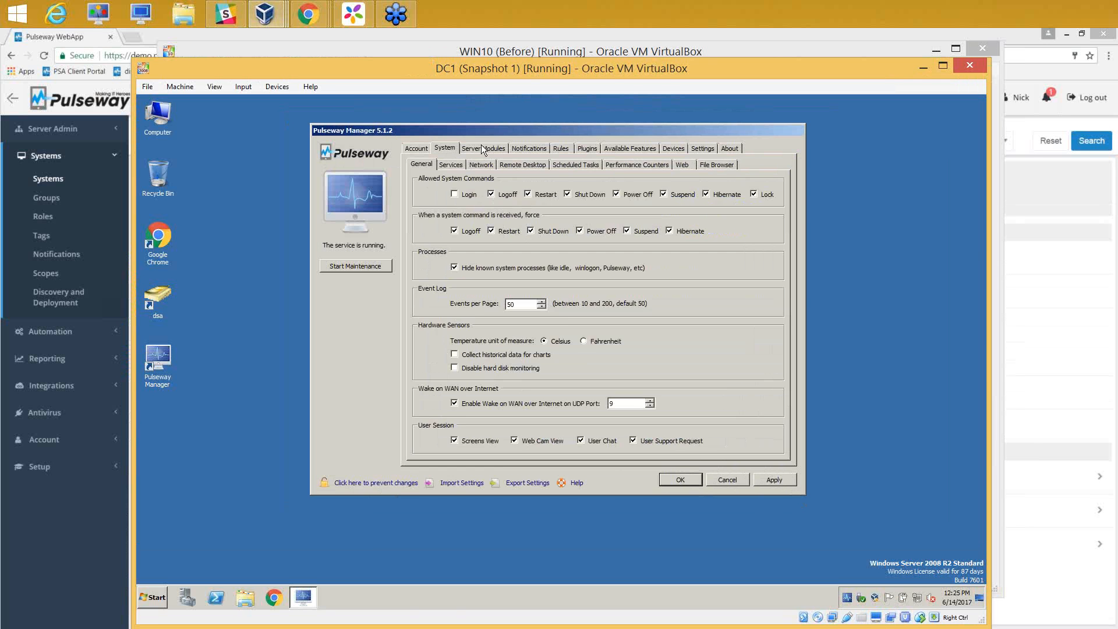
click(483, 149)
click(543, 150)
click(418, 149)
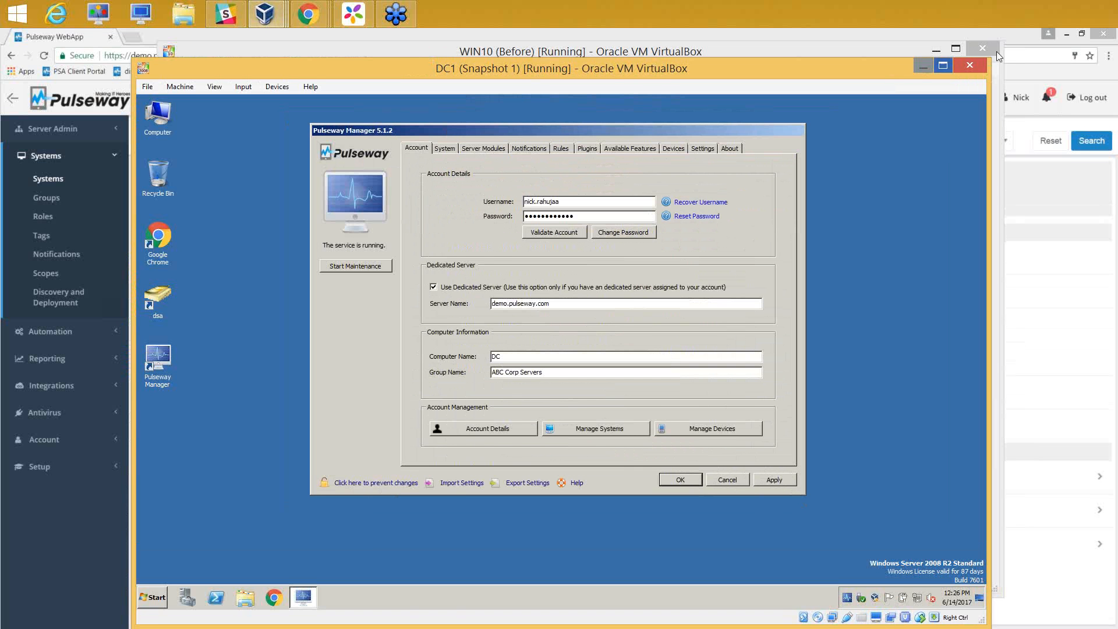
Minimize the web browser, the WIN10 (Before) virtual machine and the Android emulator, and reposition the DC1 window higher.
click(1068, 37)
click(1068, 38)
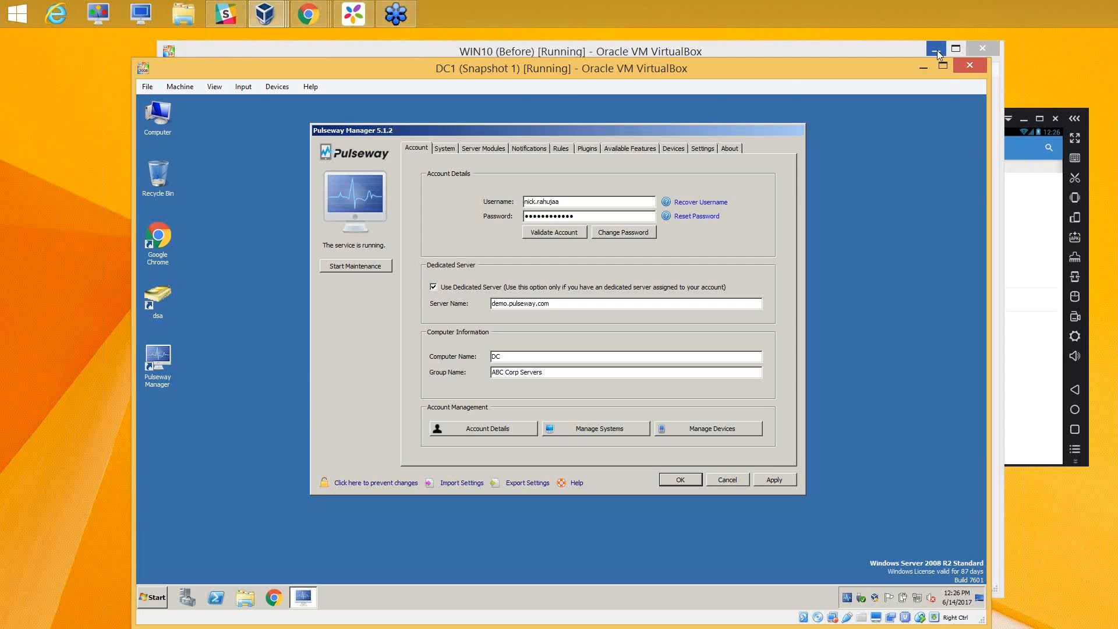
click(936, 53)
click(1025, 123)
click(1025, 121)
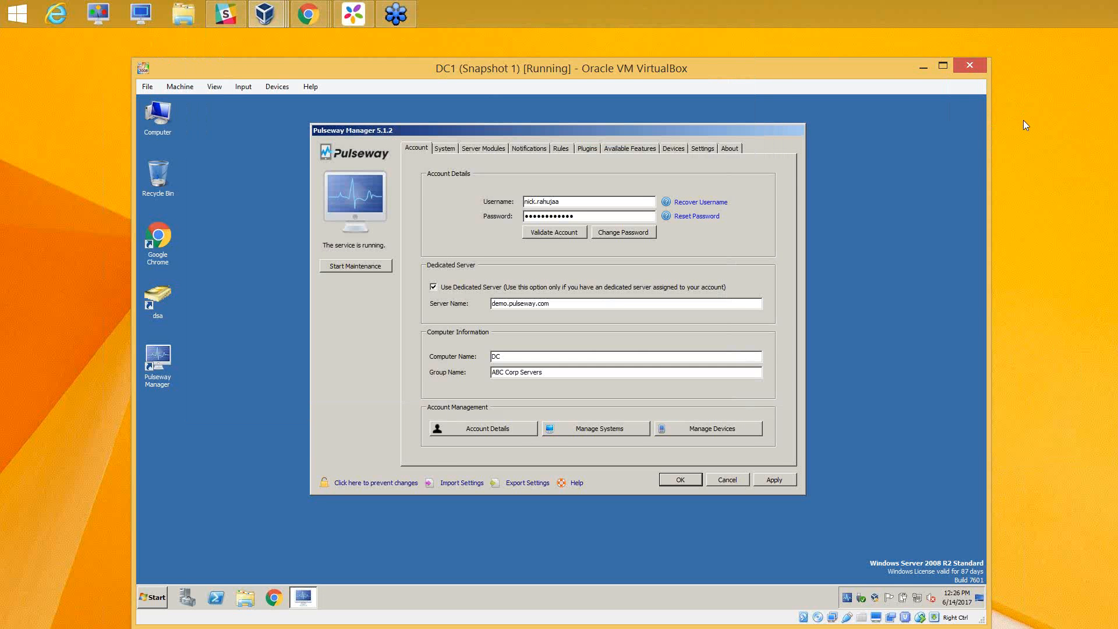
drag(603, 67, 597, 43)
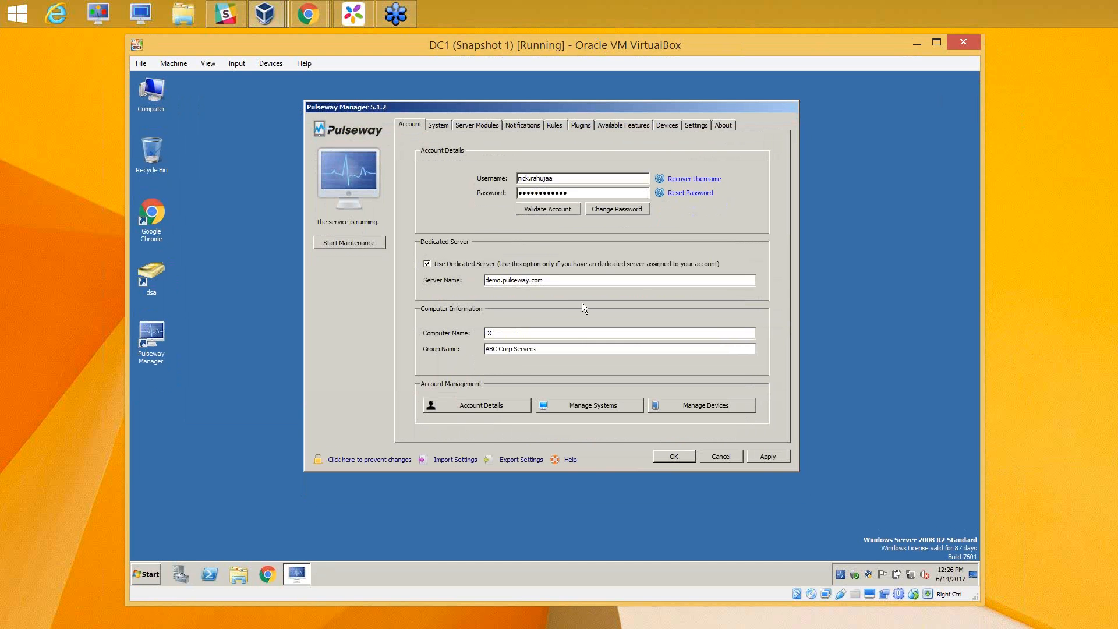
Open the managed systems and their group policies, and start creating a policy for the ABC Corp Servers group.
click(588, 407)
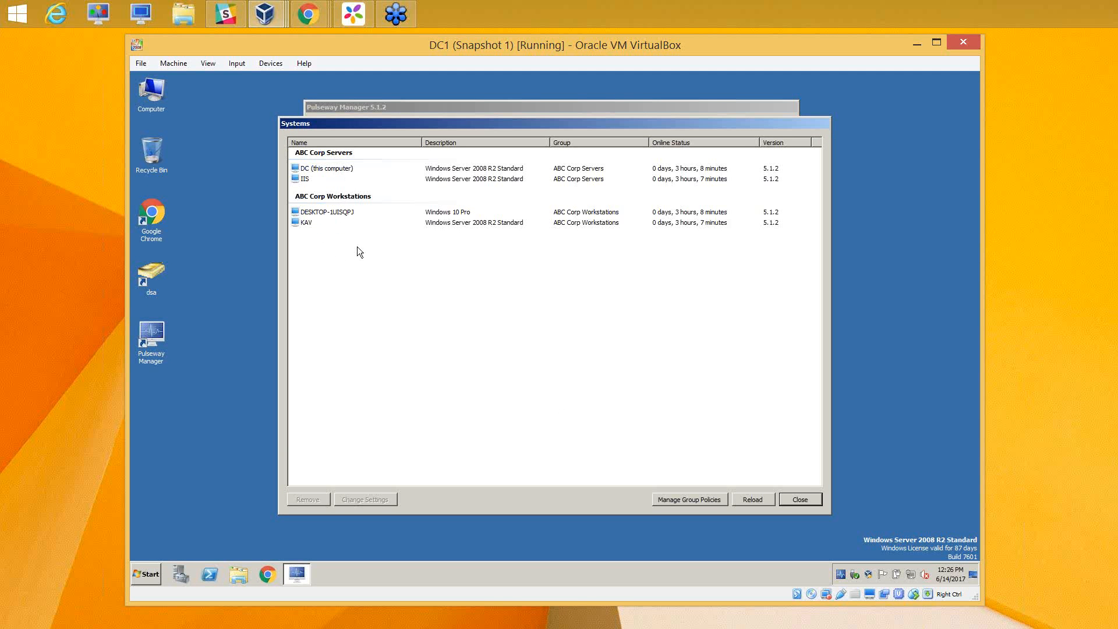
click(317, 168)
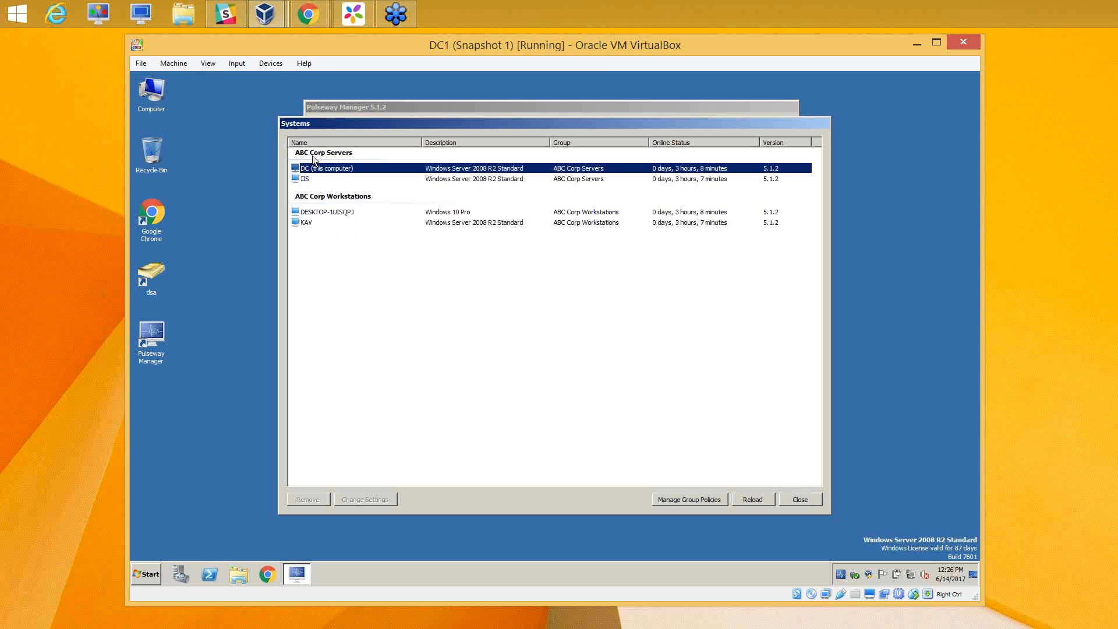
click(686, 501)
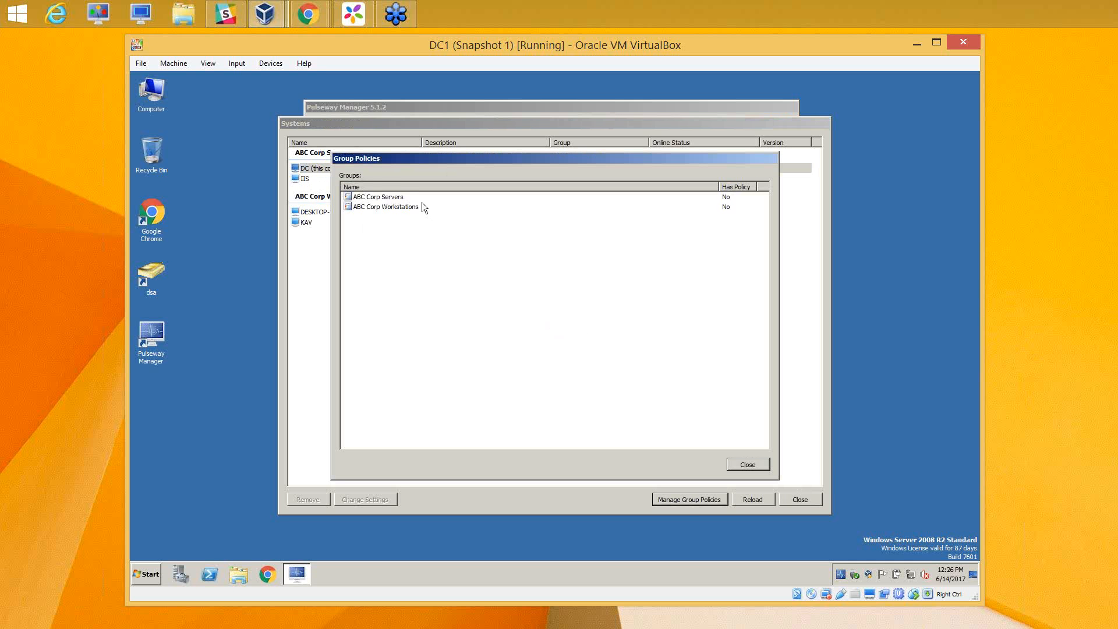
click(395, 198)
click(368, 464)
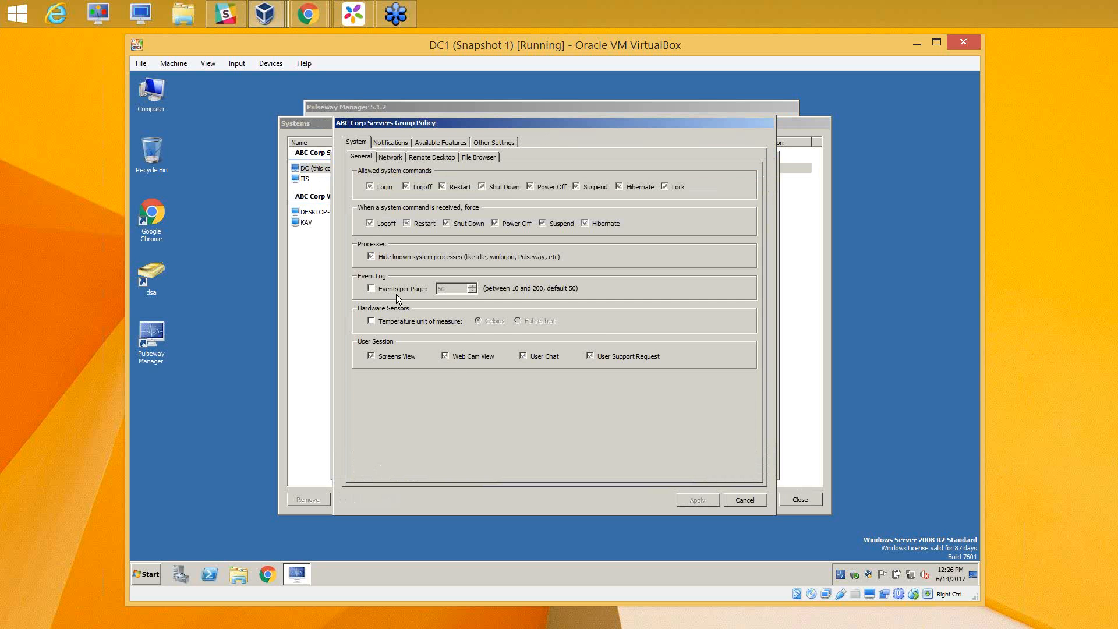
In the policy's general settings, enable all allowed and forced system commands, hidden known processes, Screens View and User Chat, and disable User Support Request.
click(371, 187)
click(481, 187)
click(446, 223)
click(516, 224)
click(561, 225)
click(371, 257)
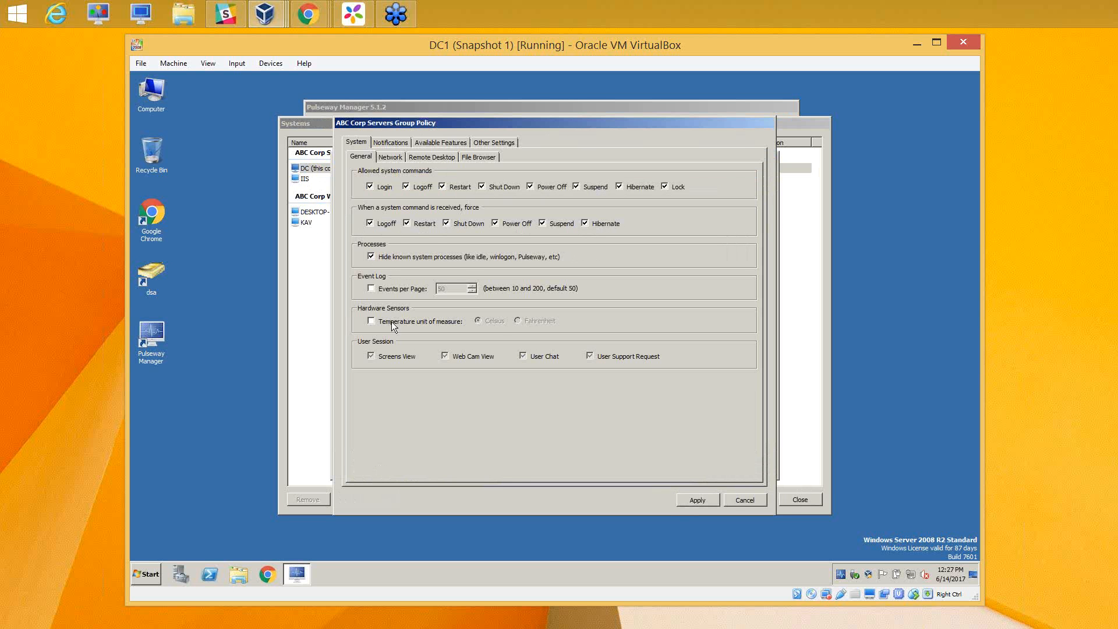
click(370, 356)
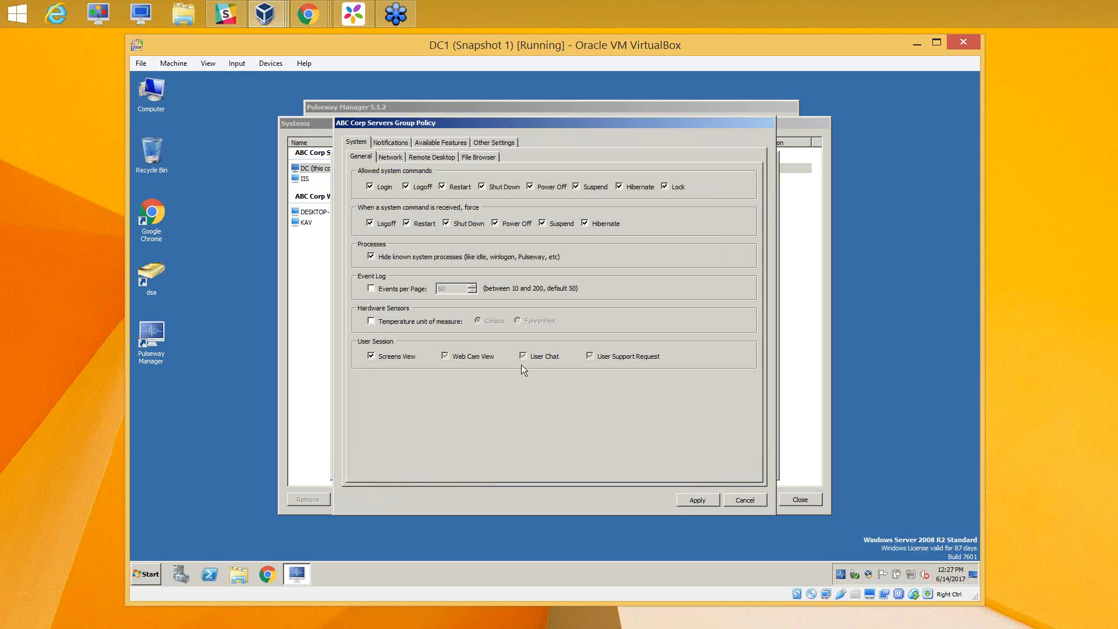
click(591, 356)
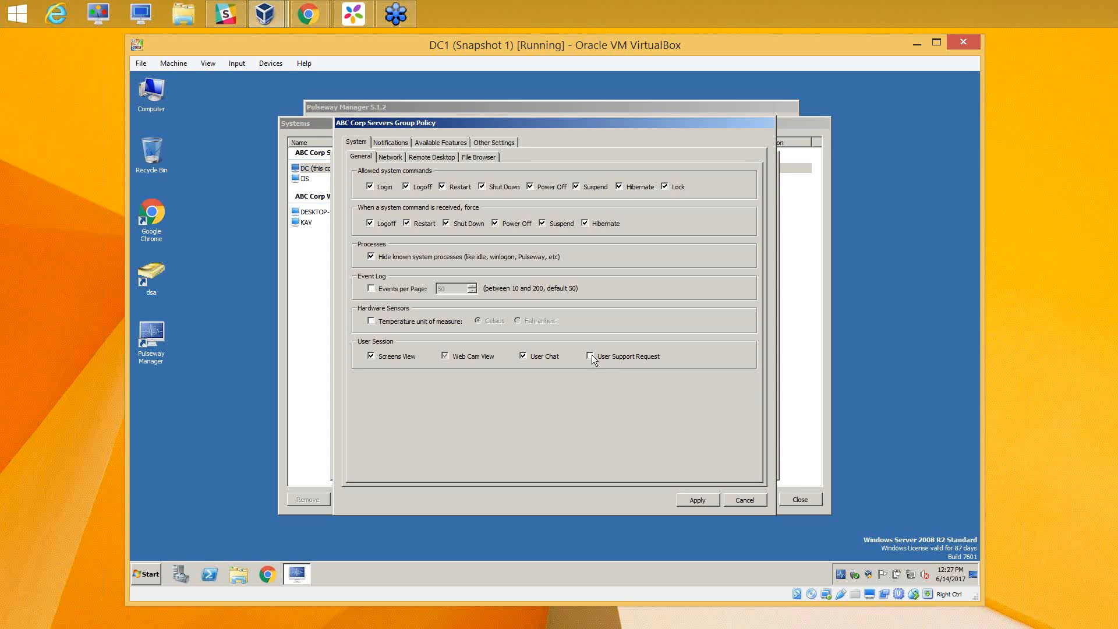
Enable the computer-offline notification in the ABC Corp Servers policy and apply the policy.
click(396, 157)
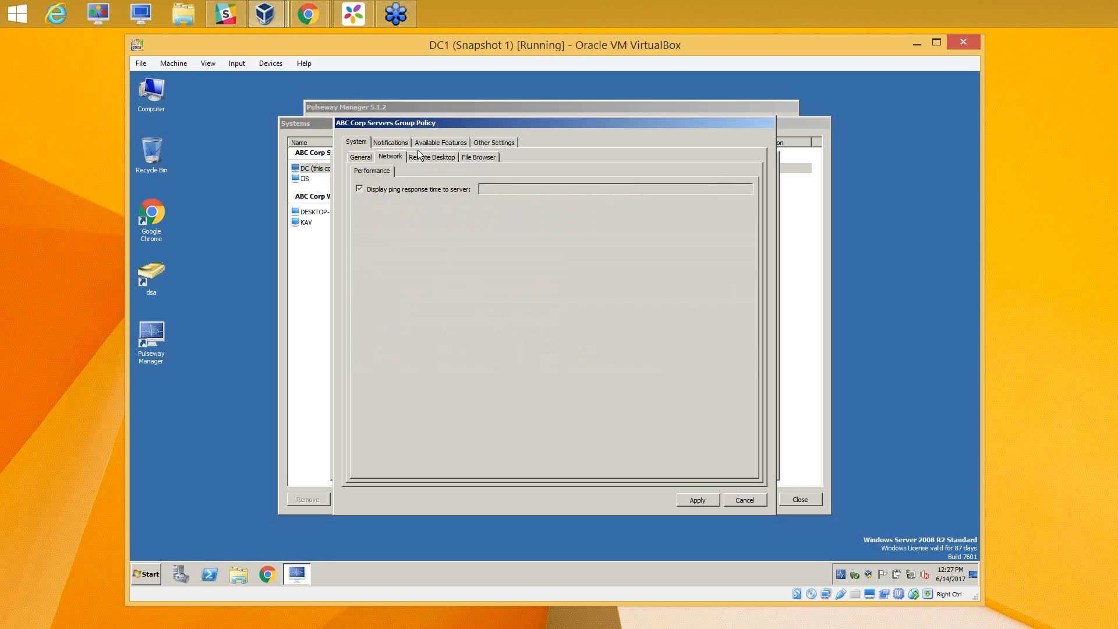
click(400, 145)
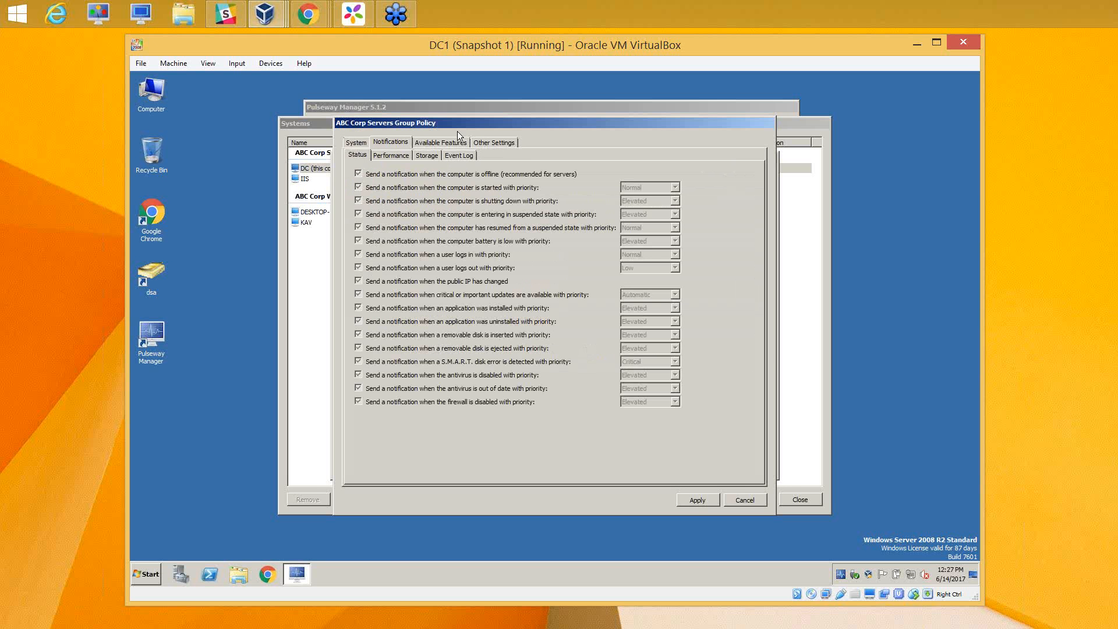
drag(469, 123, 531, 159)
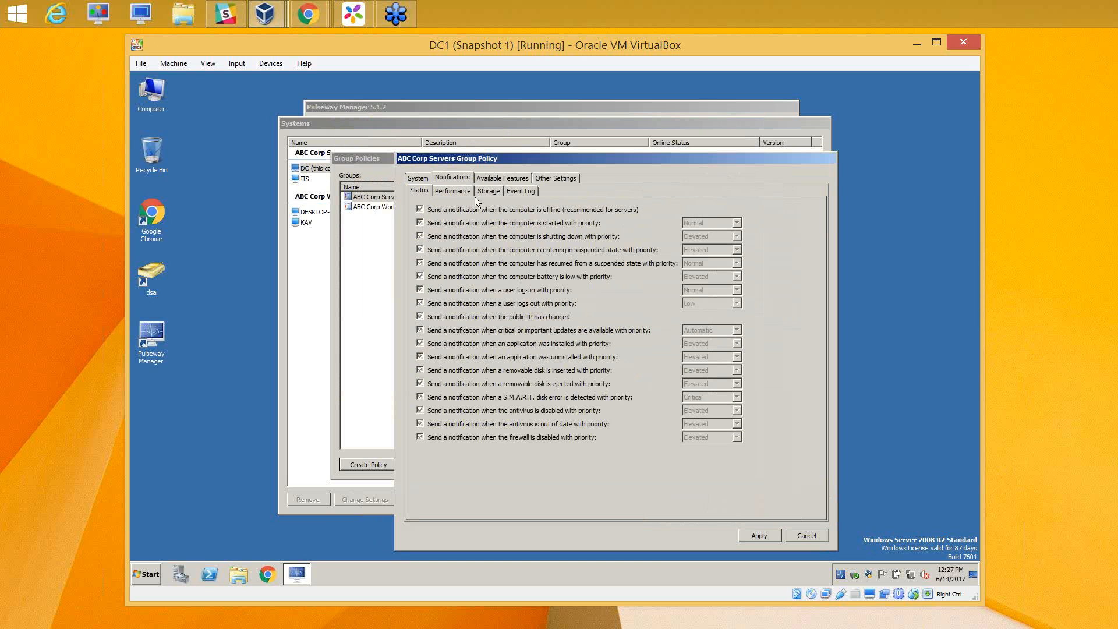
click(420, 209)
click(758, 536)
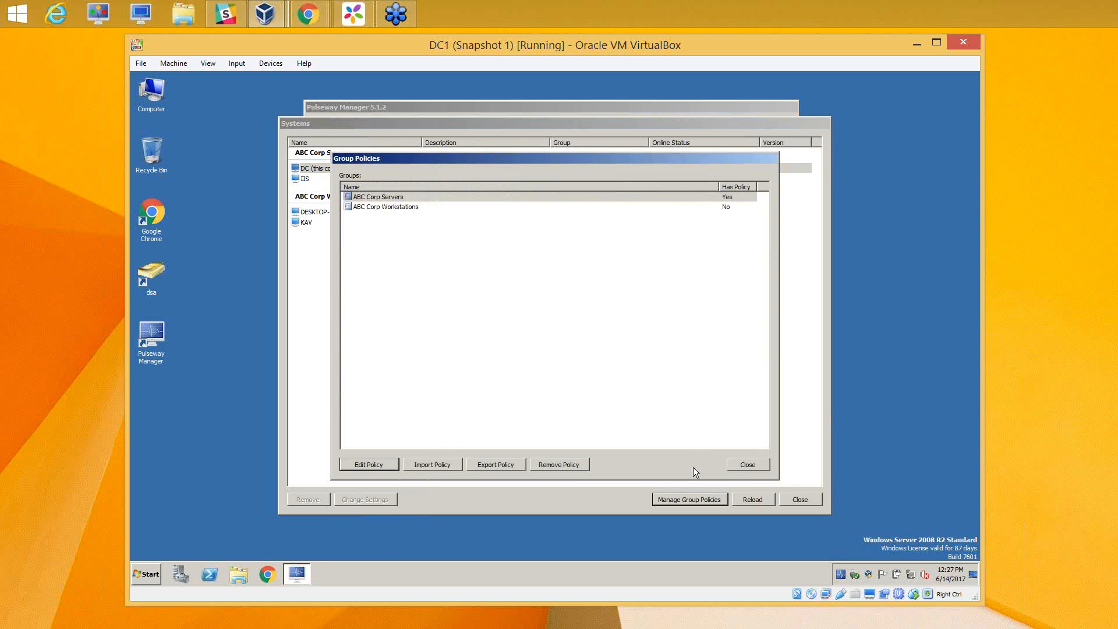
Close the group policies, then reload the managed systems list and close it.
click(390, 208)
click(386, 198)
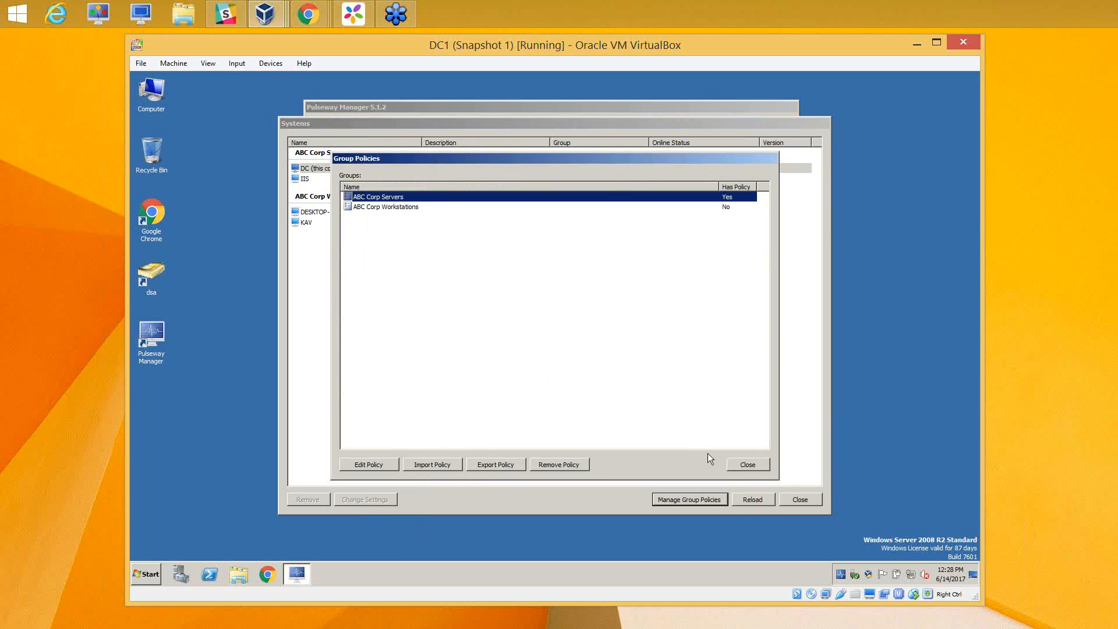
click(746, 466)
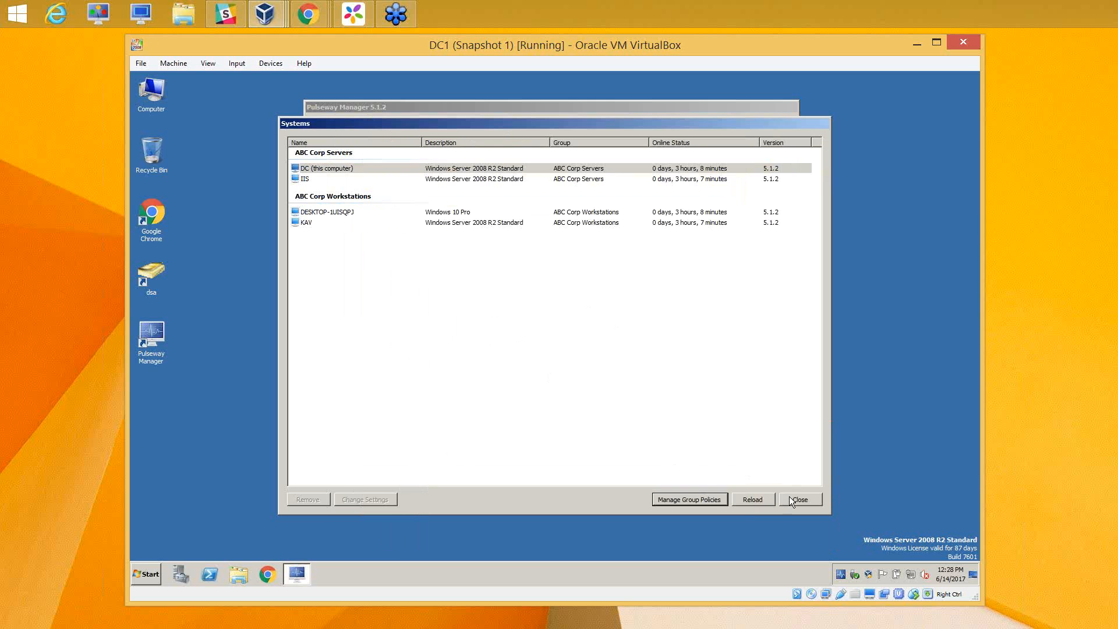
click(755, 500)
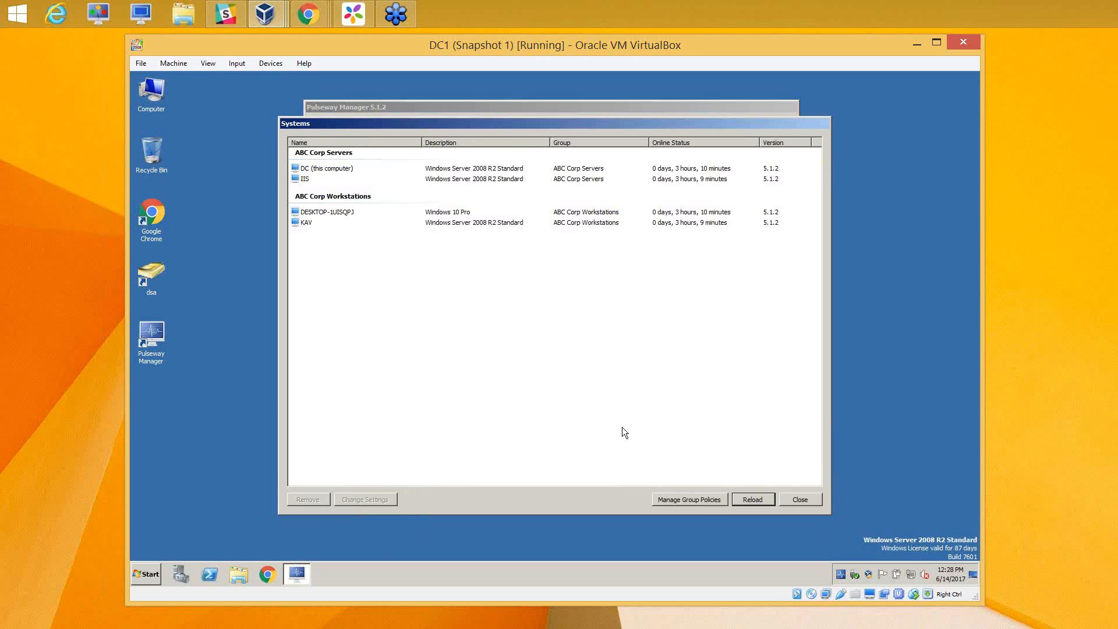
click(805, 498)
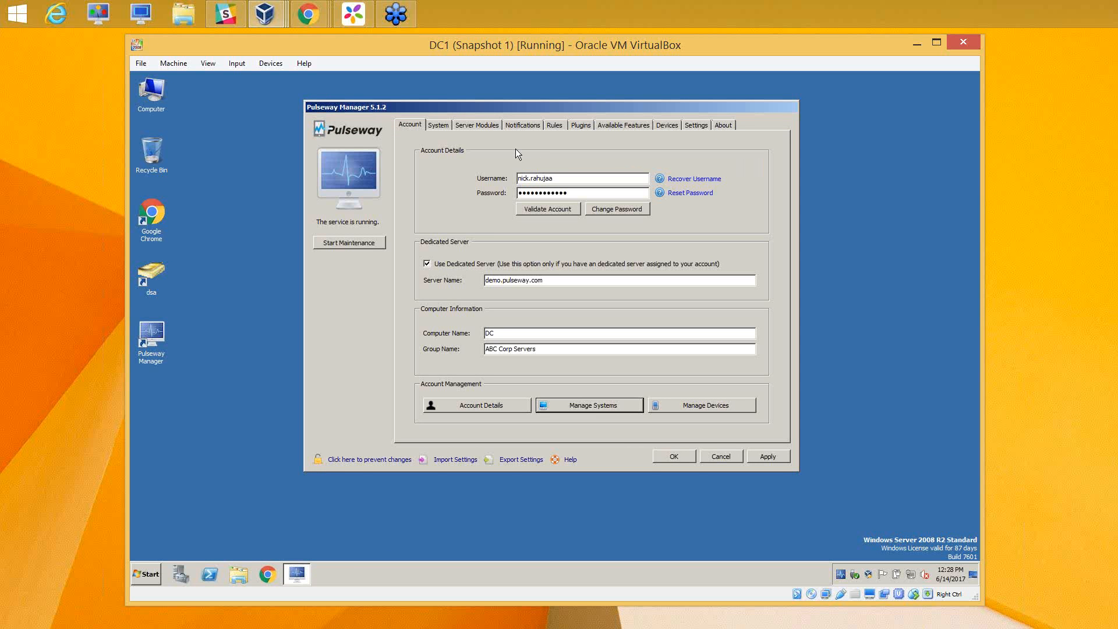
Examine the Hardware notification settings and the options for adding a hardware condition, without adding one.
click(523, 125)
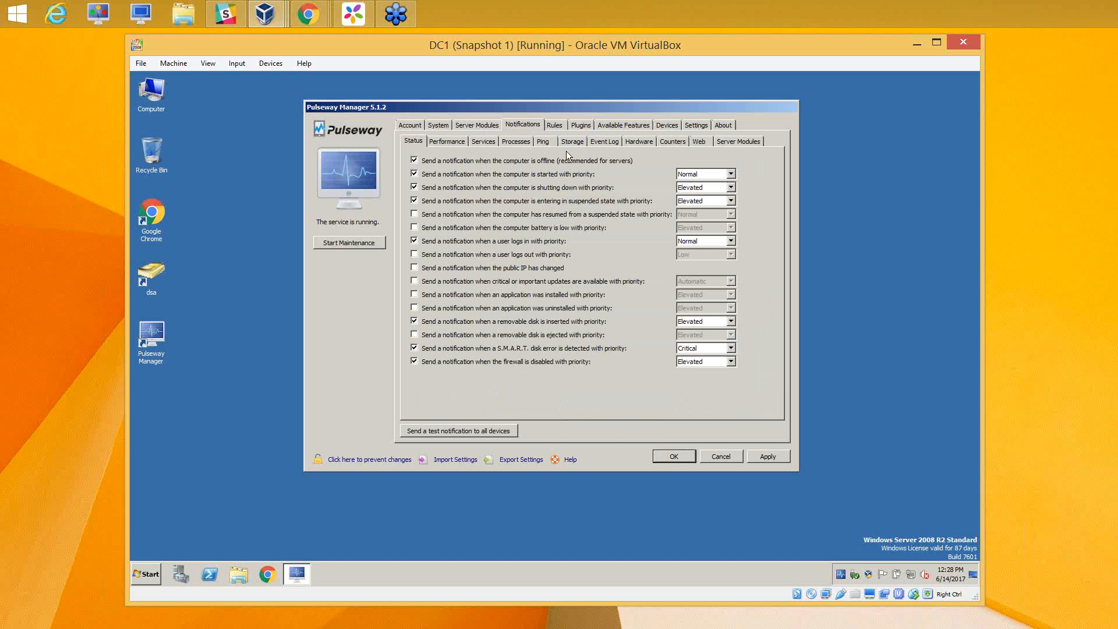
click(631, 144)
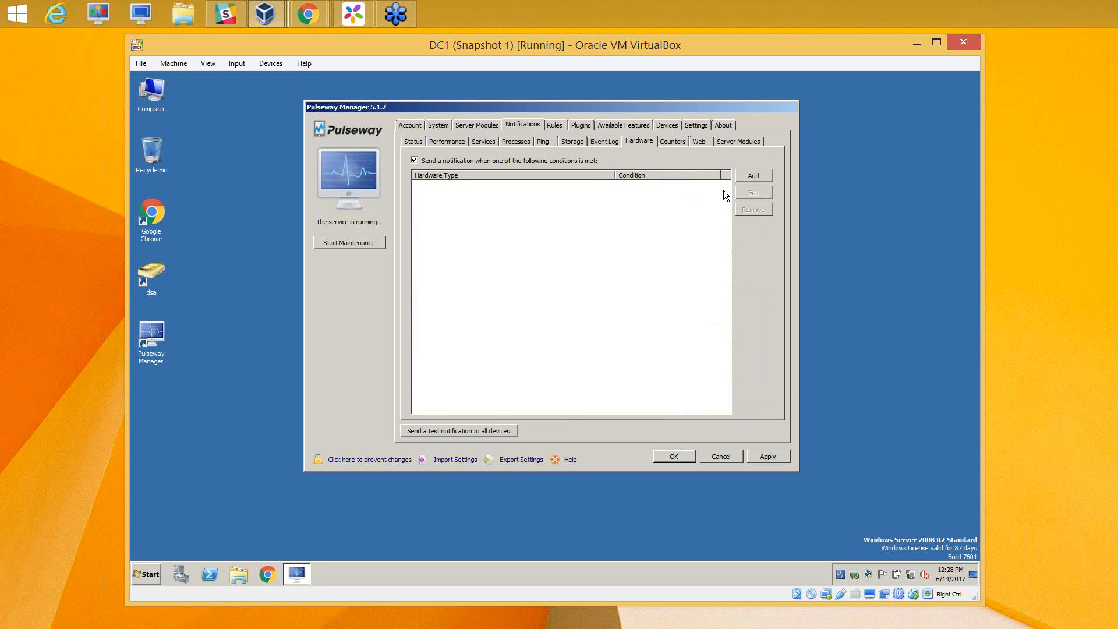
click(751, 178)
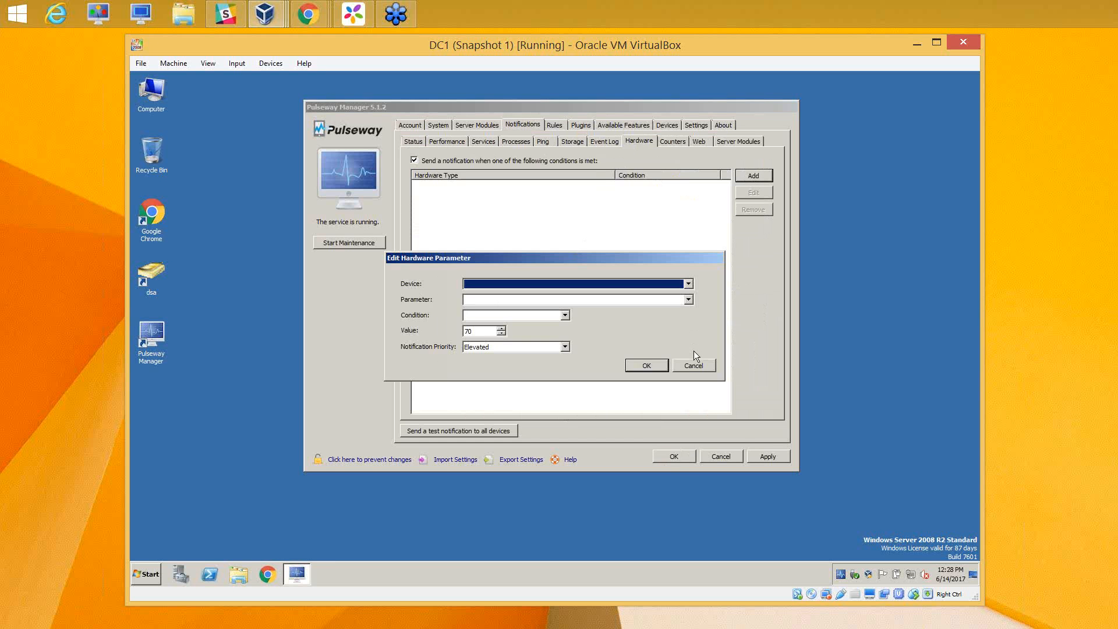
click(694, 365)
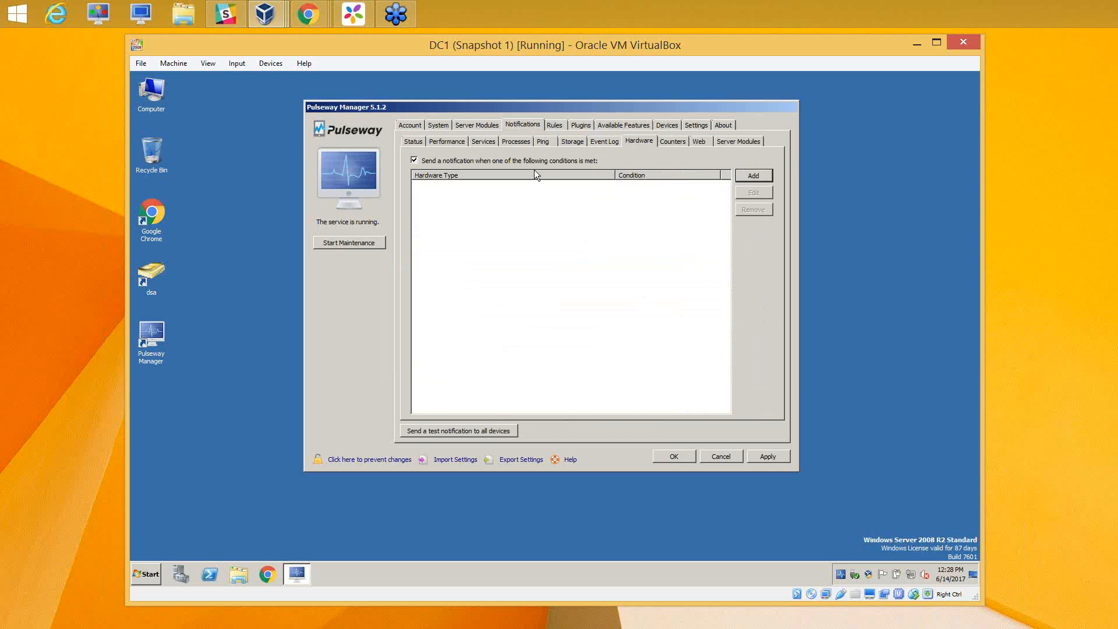
Review the System settings for Network and the Active Directory server module in Pulseway Manager.
click(439, 125)
click(472, 143)
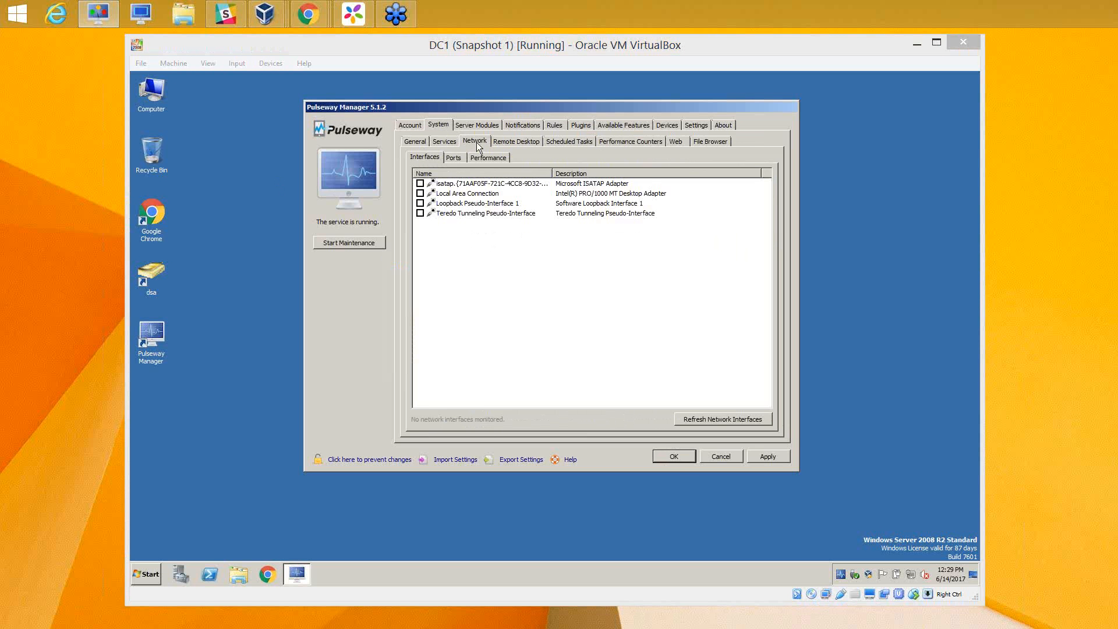
click(480, 126)
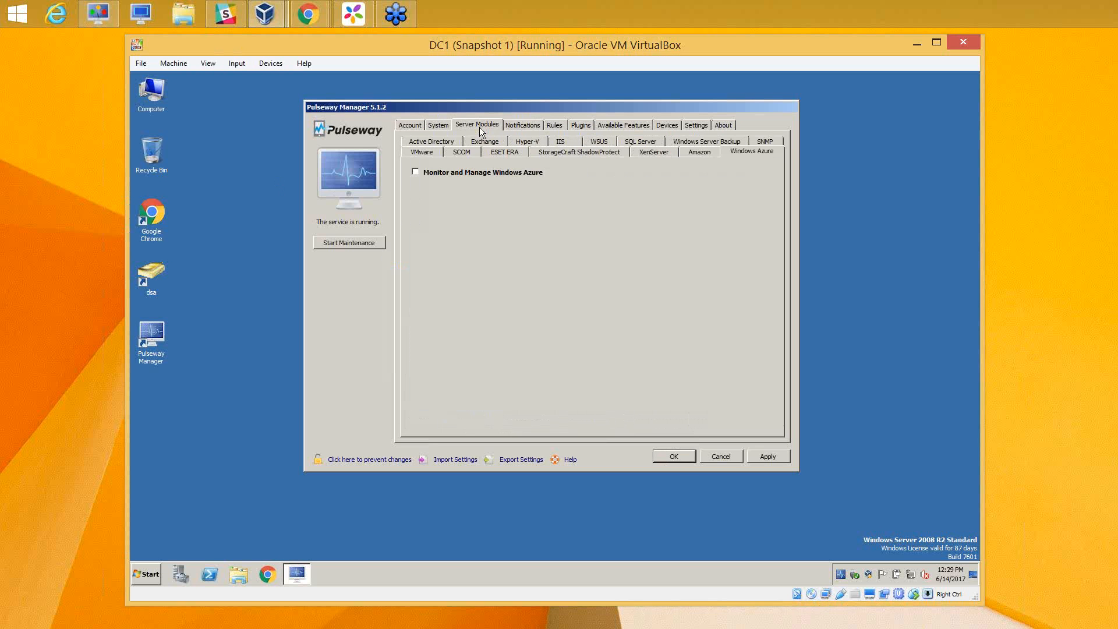
click(428, 144)
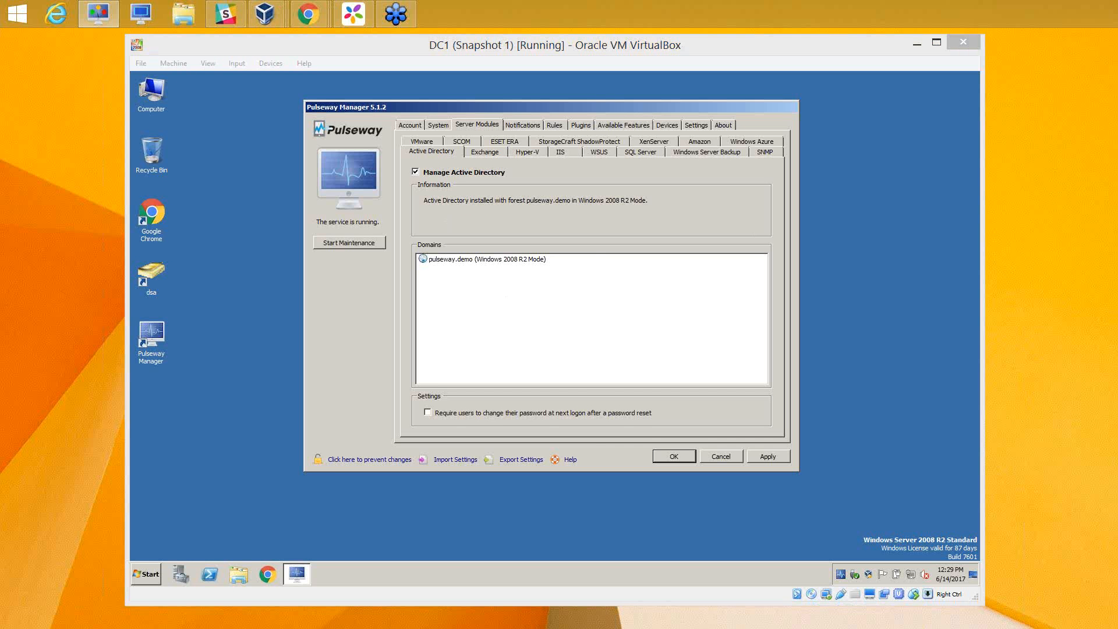
Switch to Pulseway Dashboard and open the computer settings of DC in ABC Corp Servers, entering the account password.
drag(0, 70, 626, 74)
double_click(626, 74)
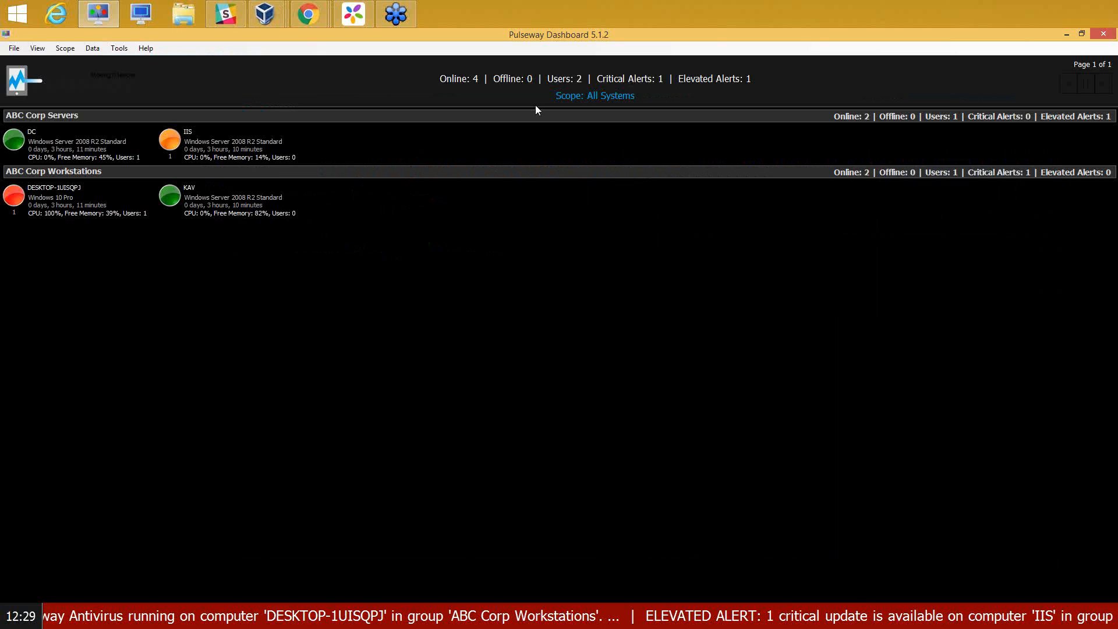
right_click(22, 142)
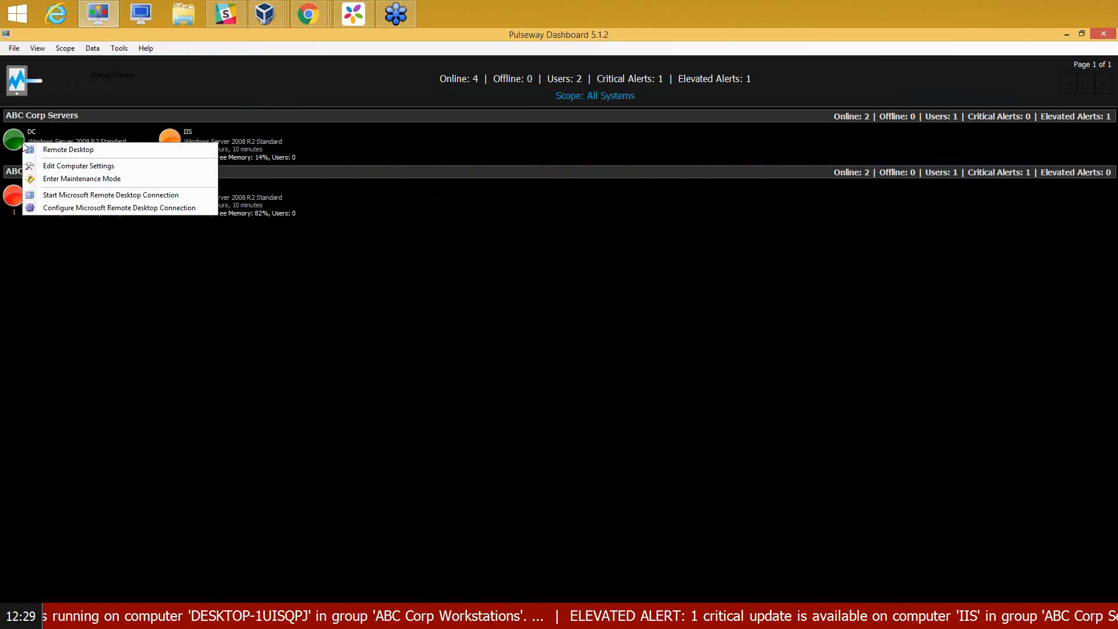
click(62, 165)
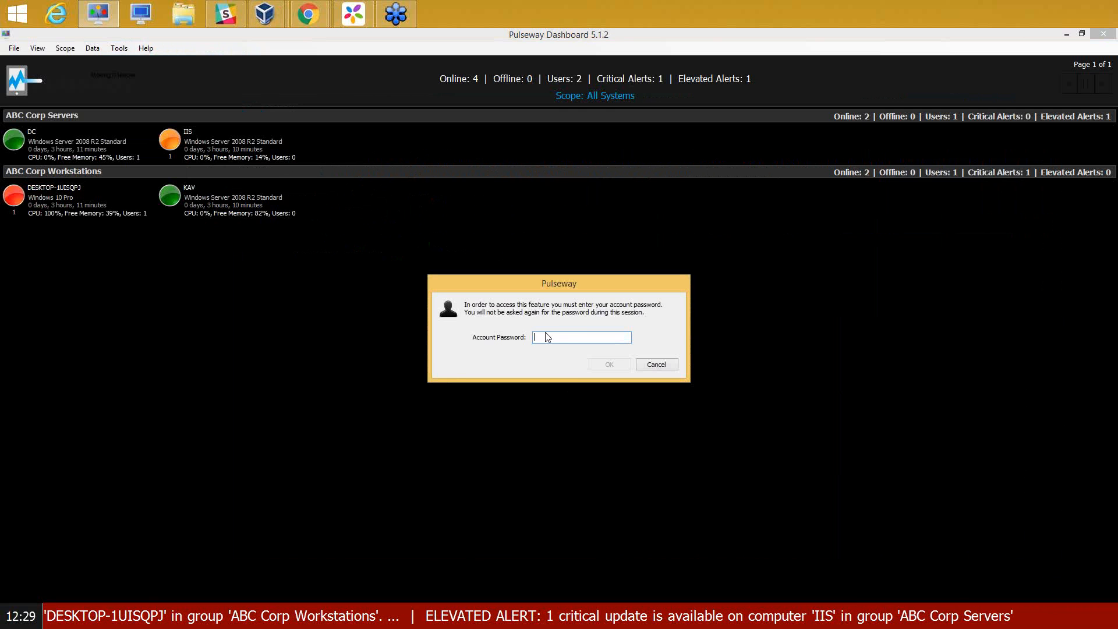
text(*********)
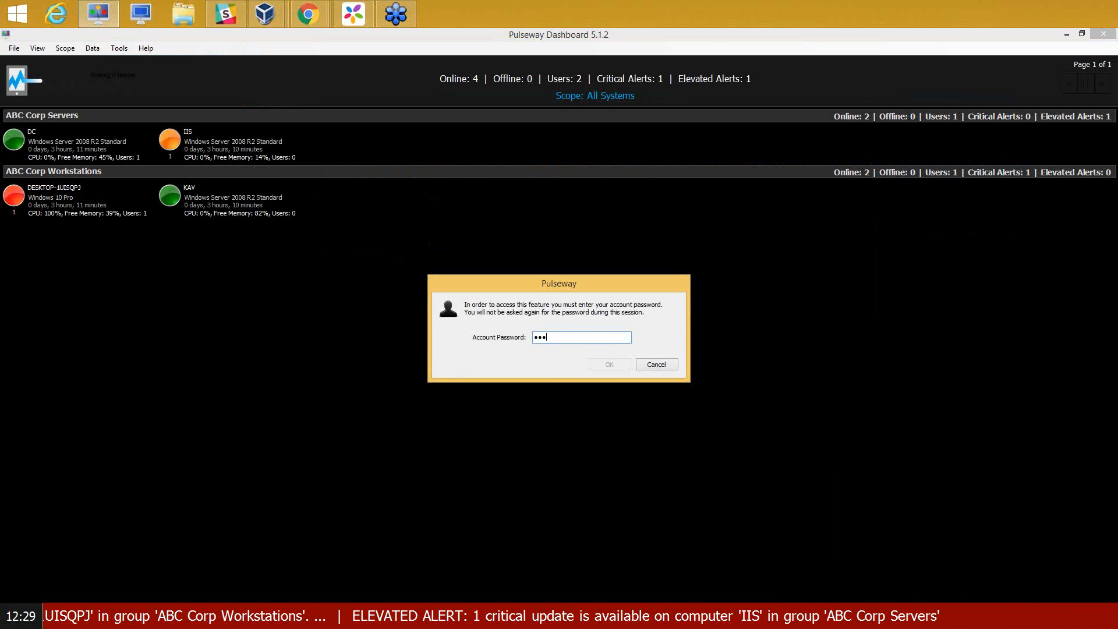
text(***)
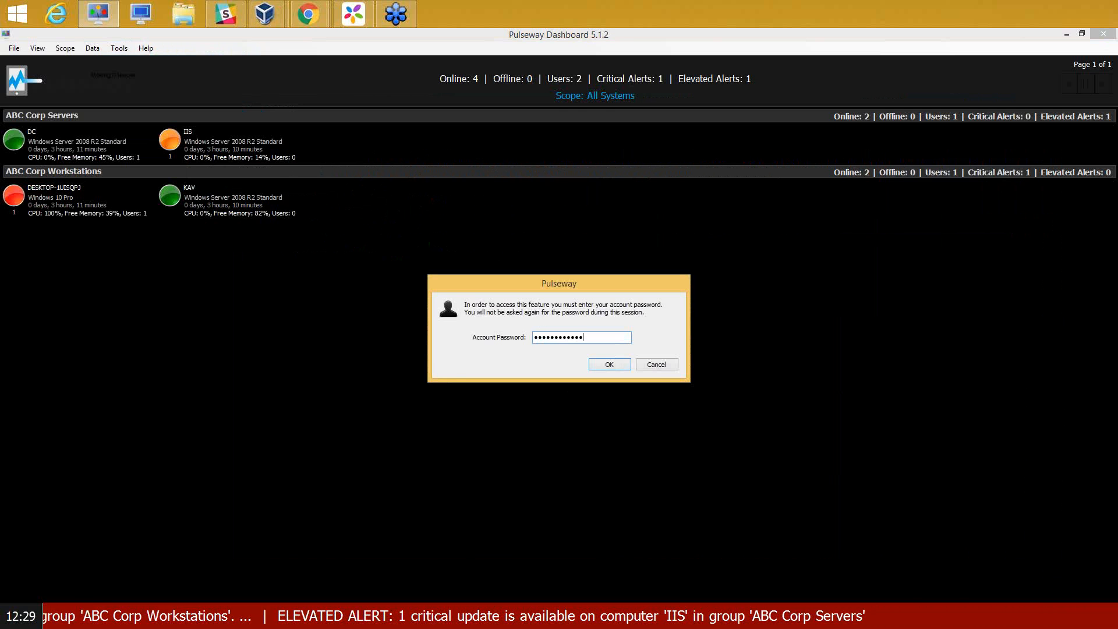
click(621, 368)
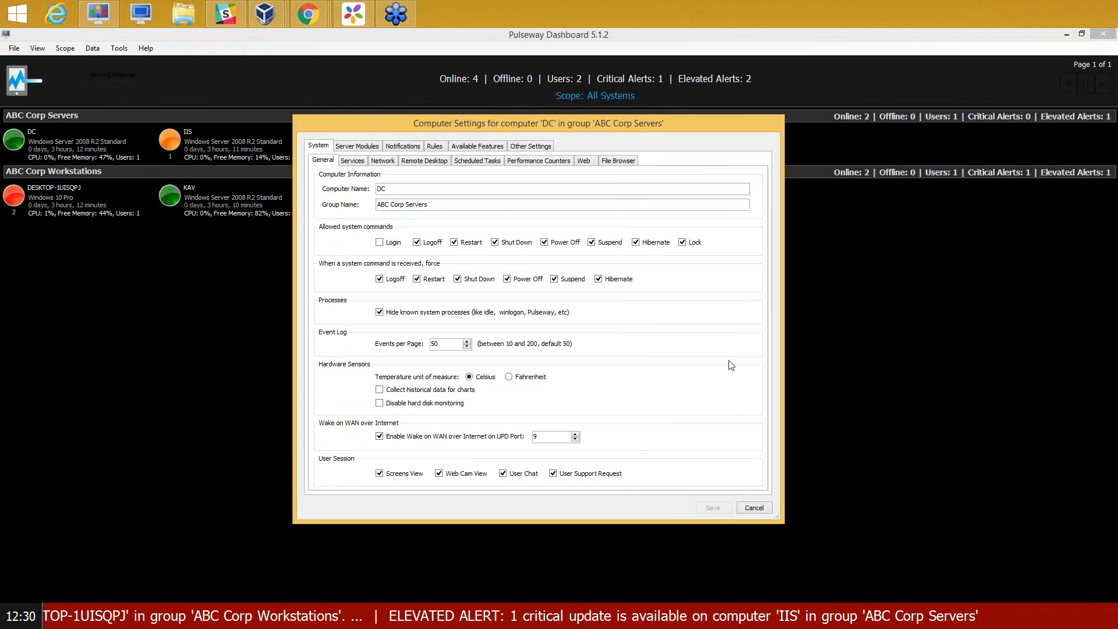
Review DC's server module settings for Active Directory, Exchange, Hyper-V and VMware.
click(356, 148)
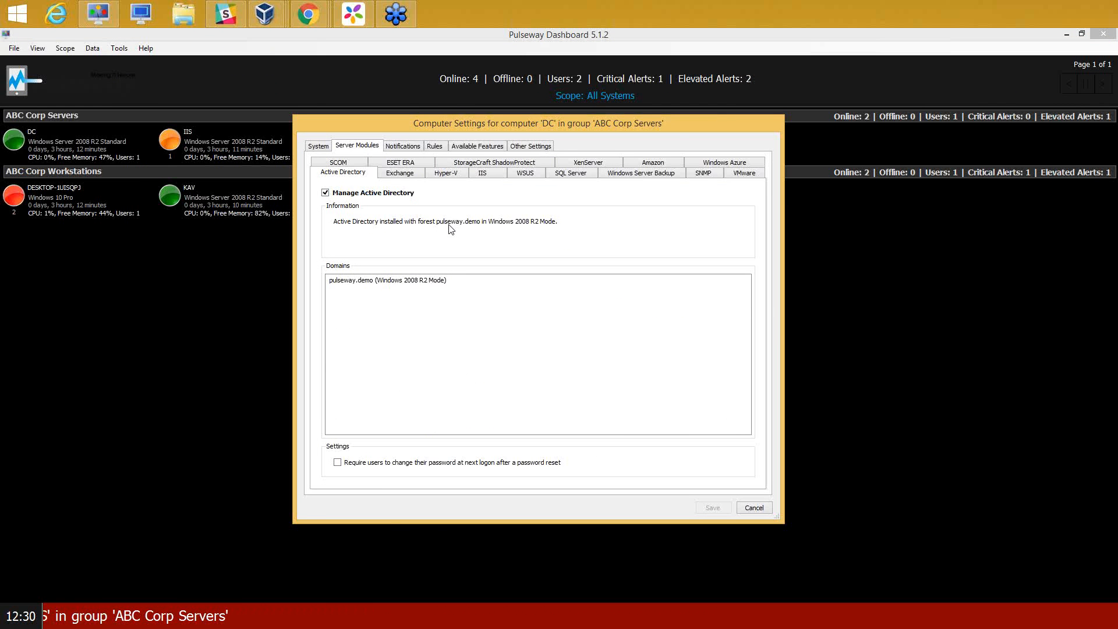
click(403, 173)
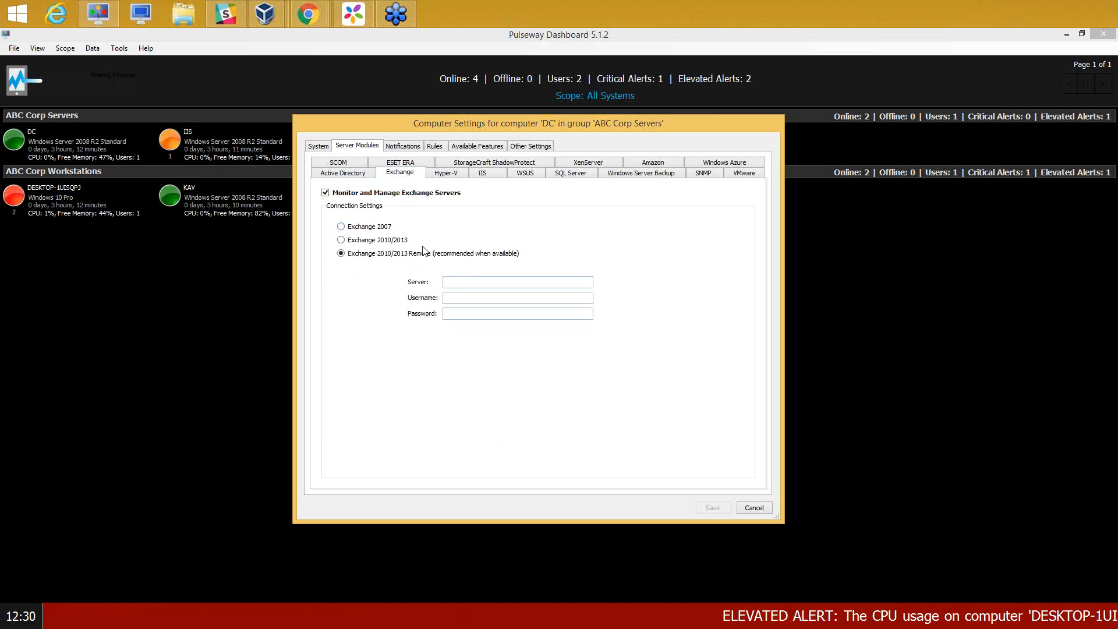
click(446, 173)
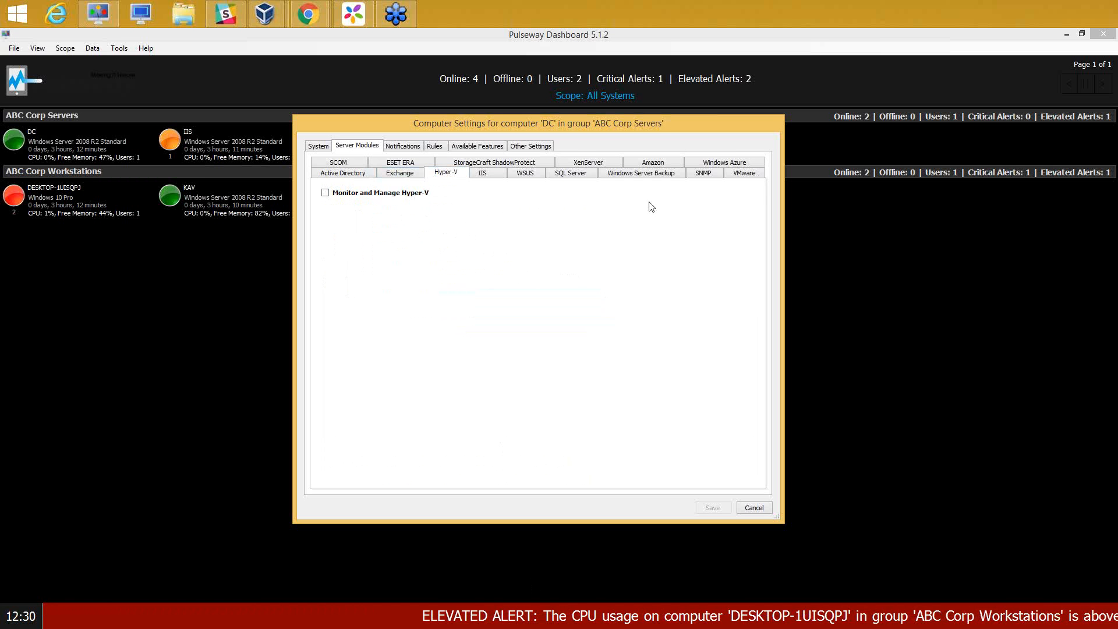
click(748, 173)
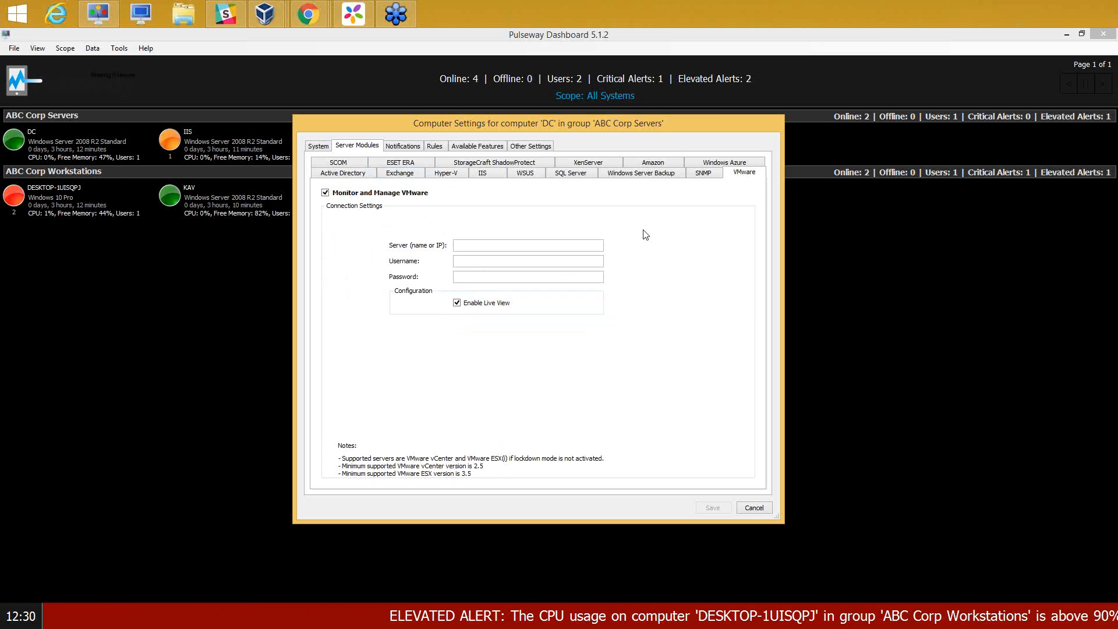
click(594, 240)
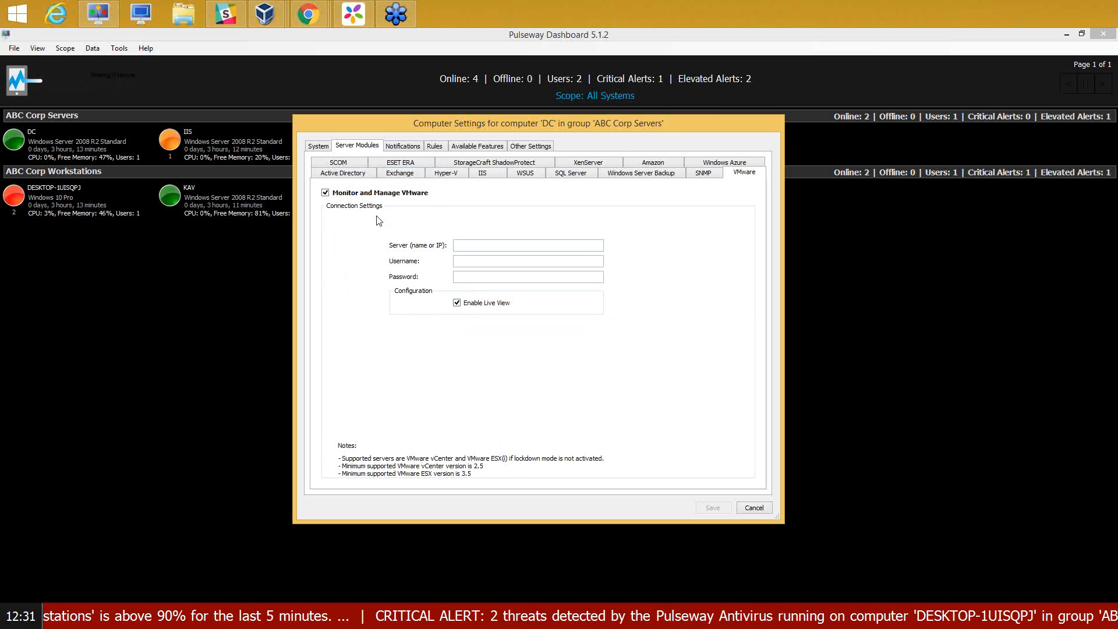
Review DC's StorageCraft ShadowProtect, ESET ERA, Amazon and SNMP module settings, and close the computer settings without saving.
click(486, 163)
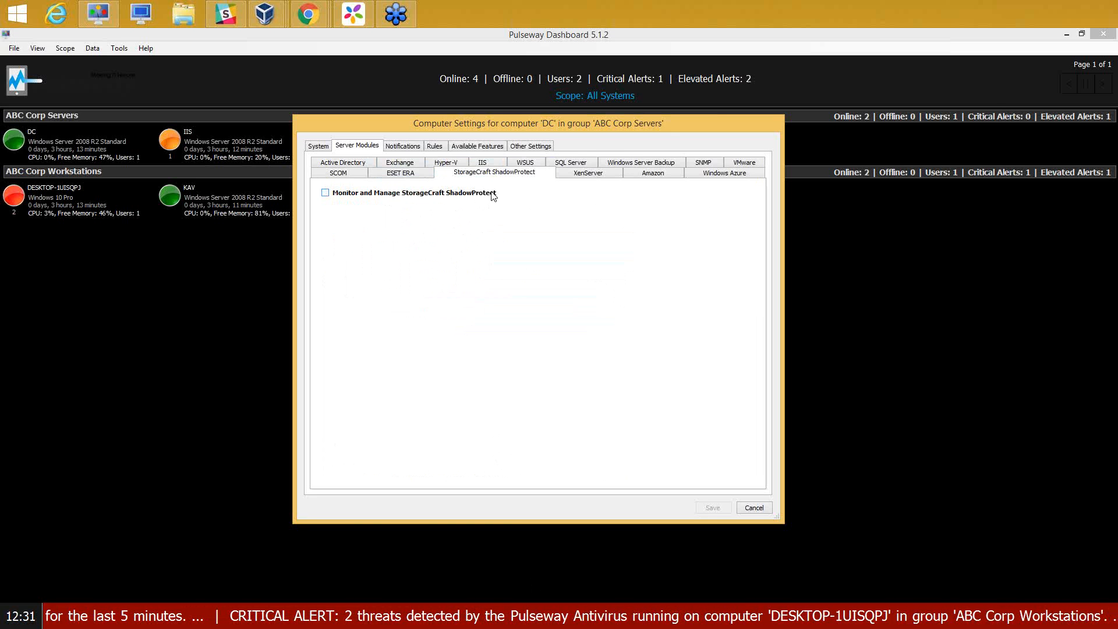
click(421, 174)
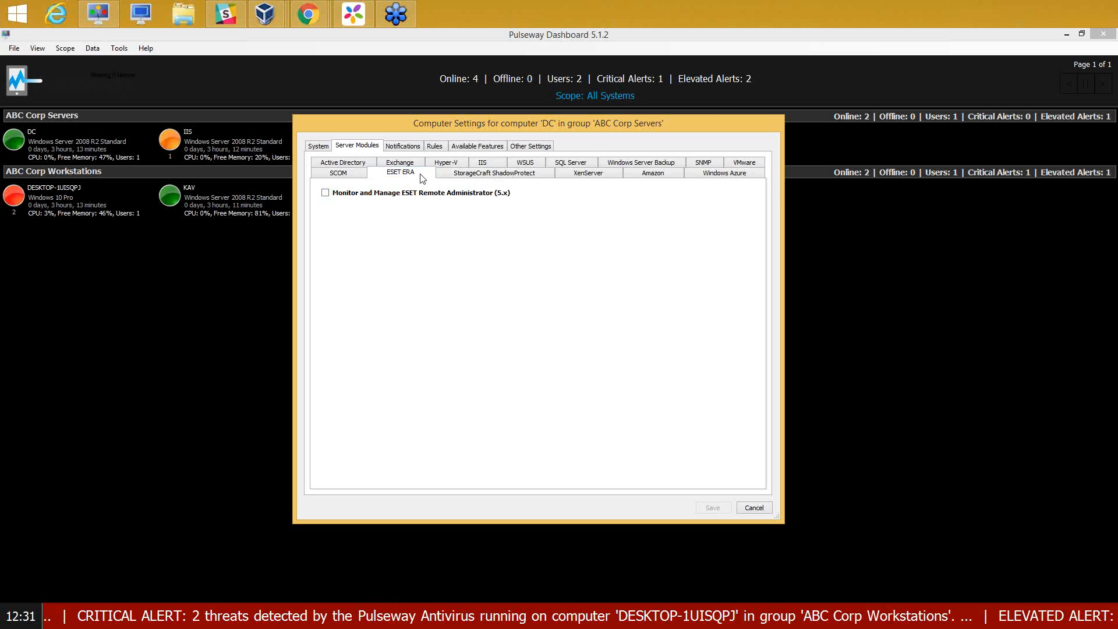
click(651, 175)
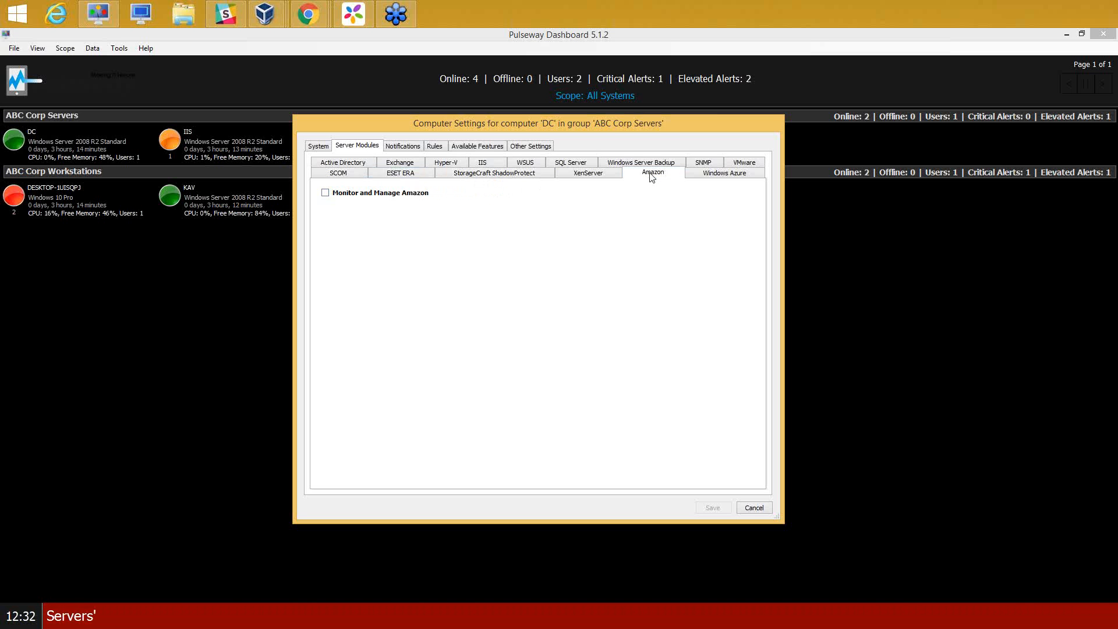
click(705, 166)
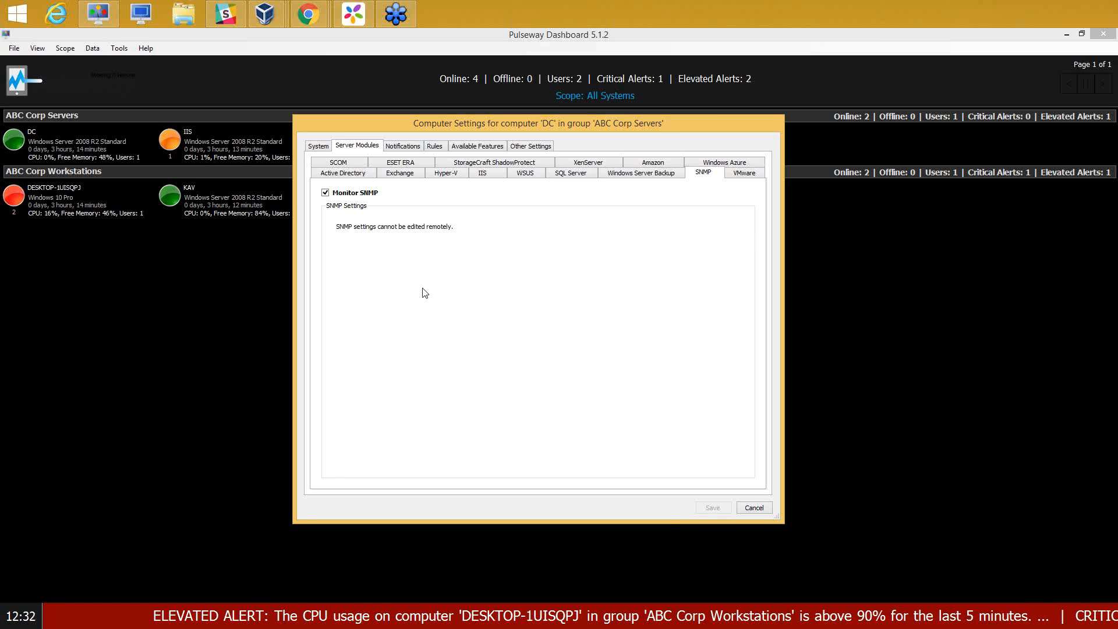
click(755, 507)
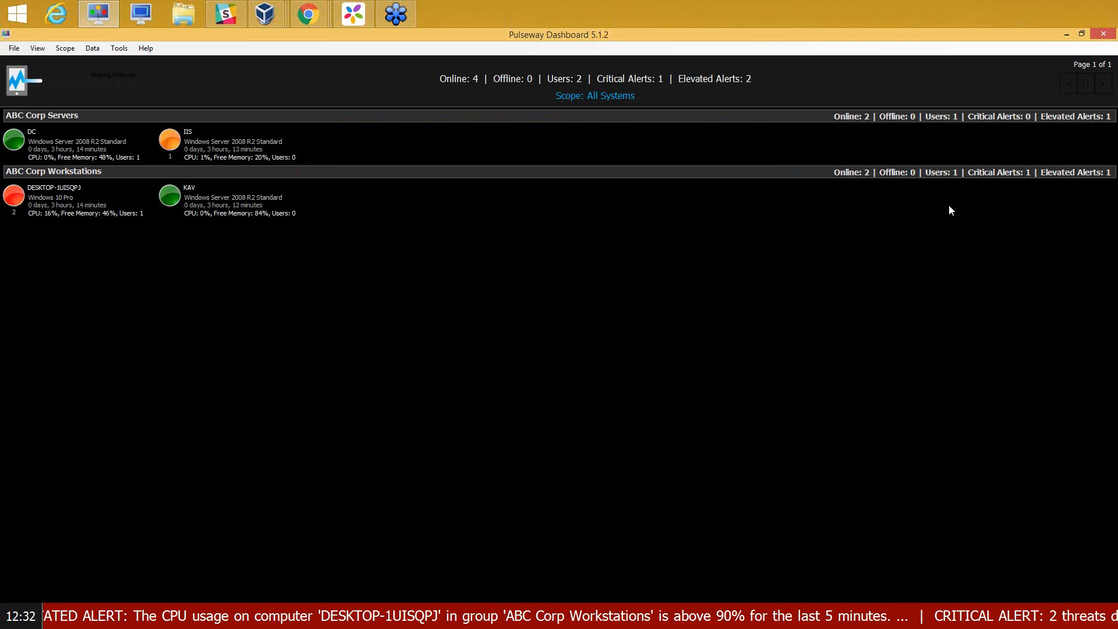
Switch to the Pulseway WebApp in Chrome and search the server admin notifications history.
click(1066, 34)
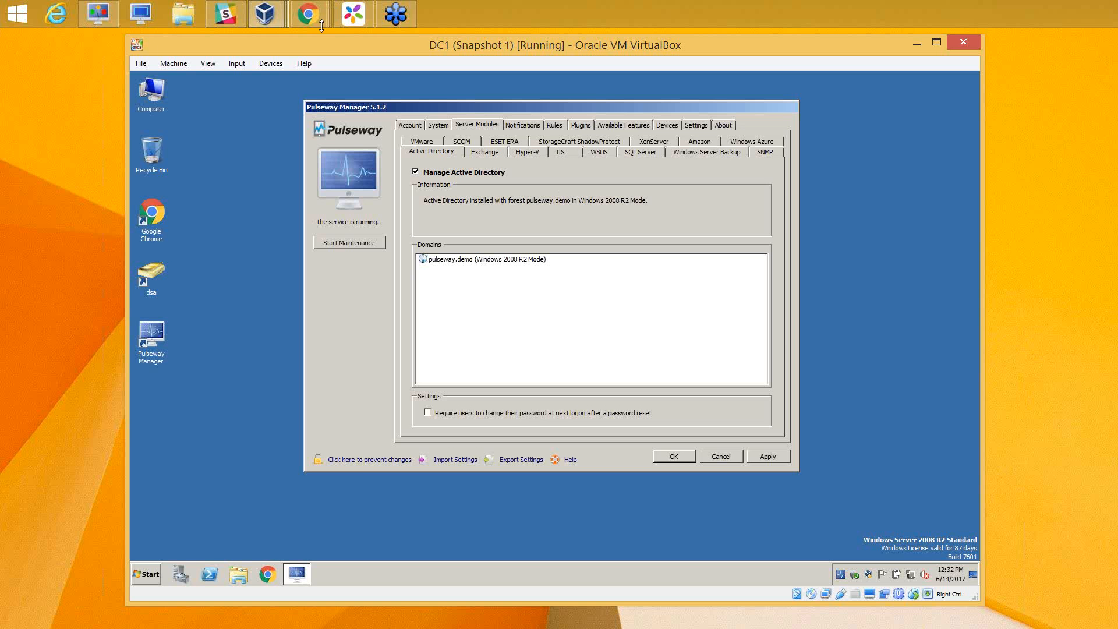
mouse_move(322, 26)
click(313, 97)
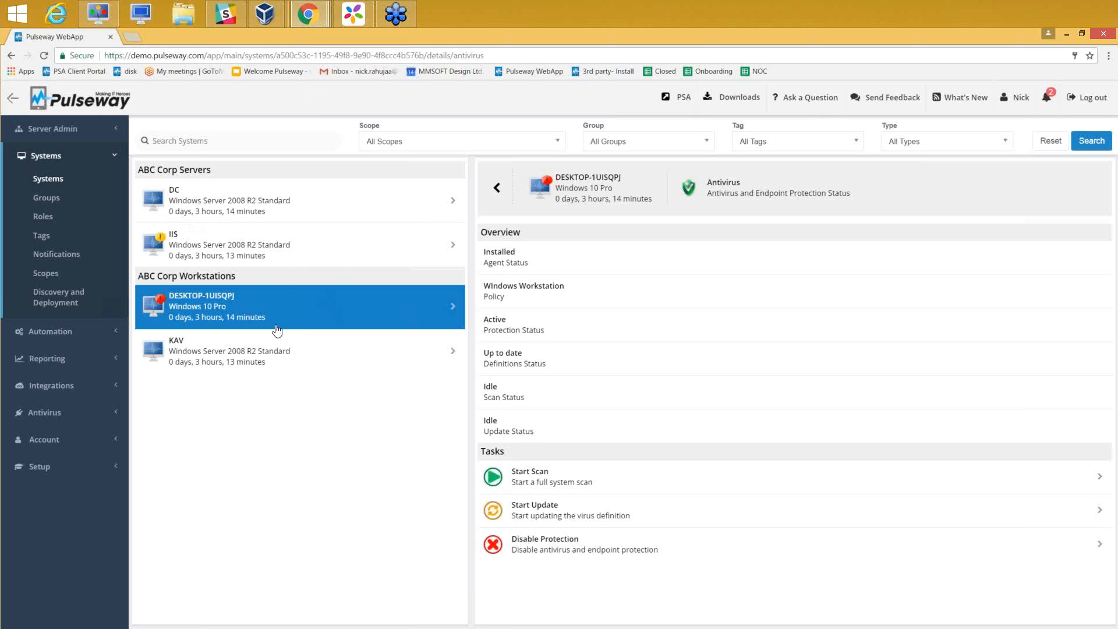
click(70, 139)
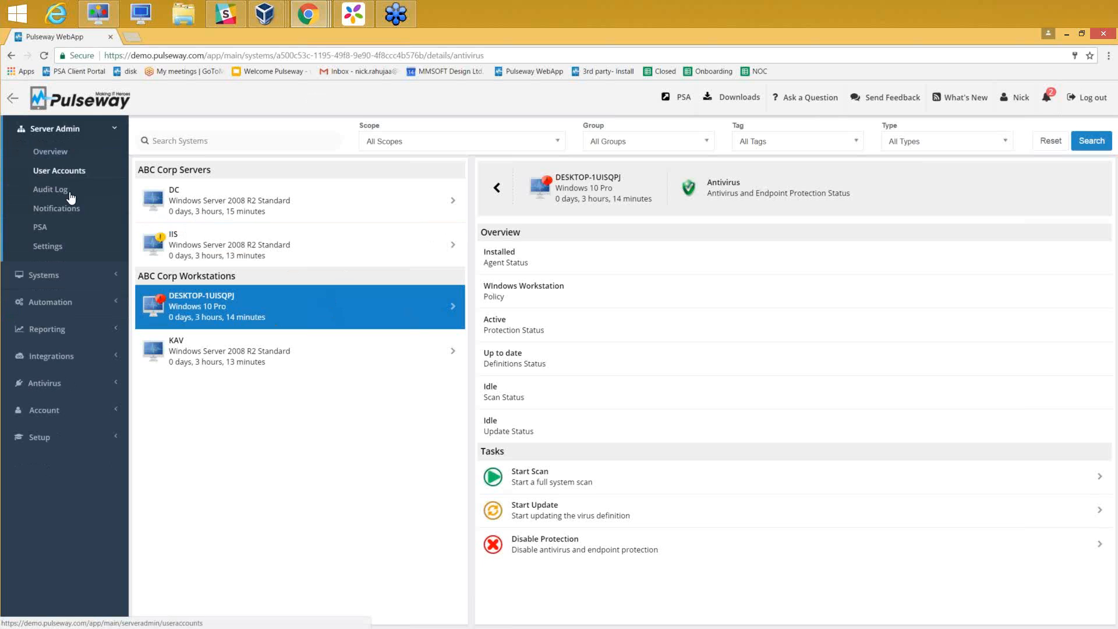
click(64, 214)
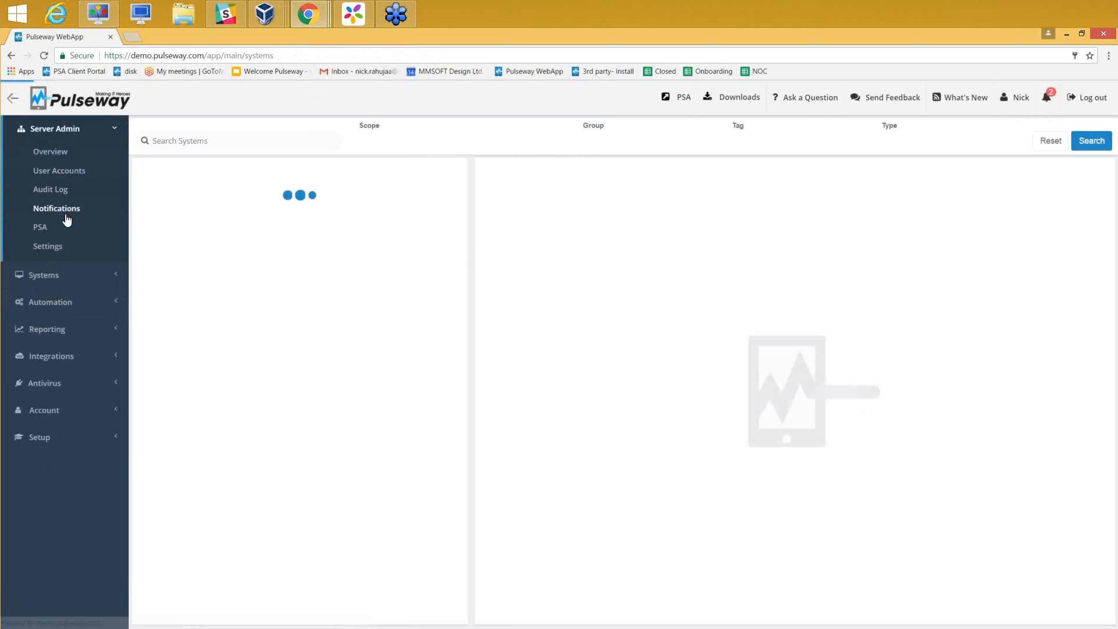
click(79, 215)
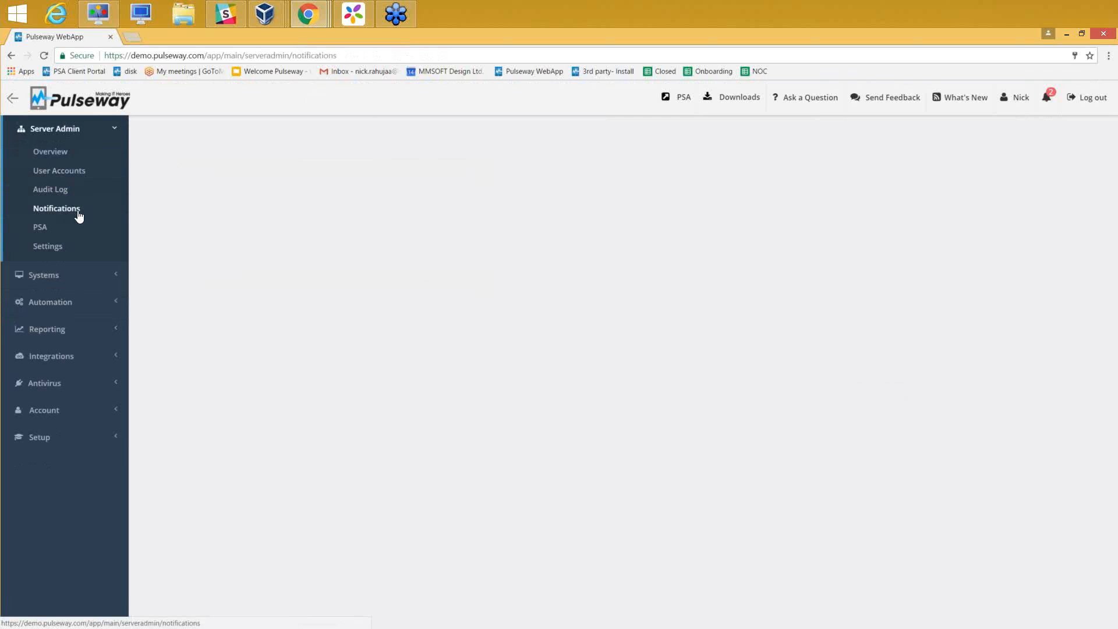
click(1006, 188)
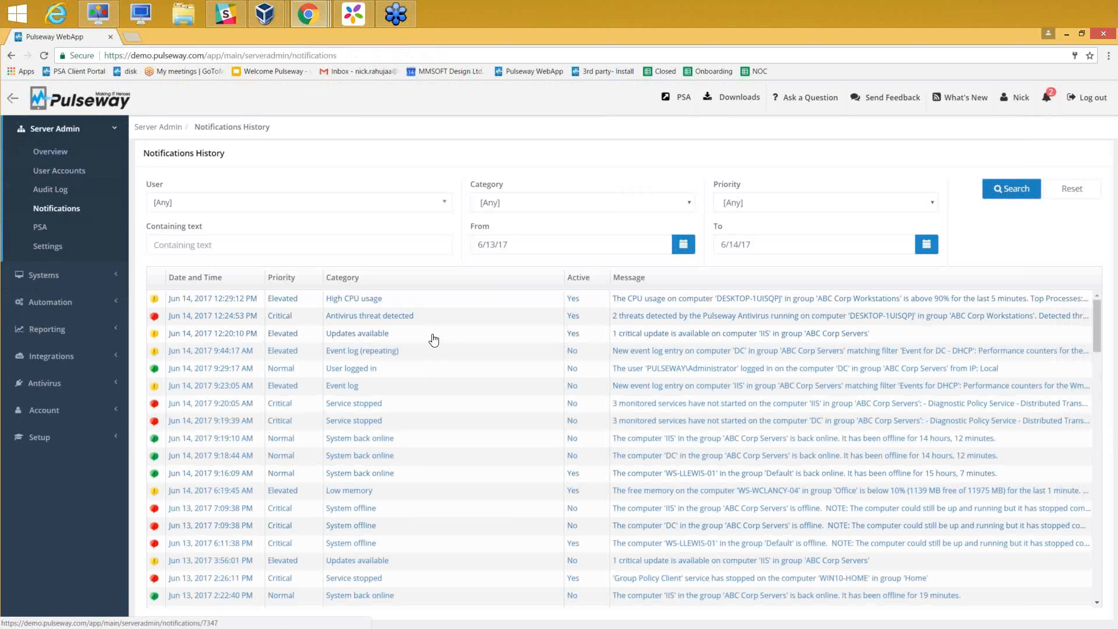
Show the server roles of the managed systems and list the systems with the Active Directory role.
click(100, 274)
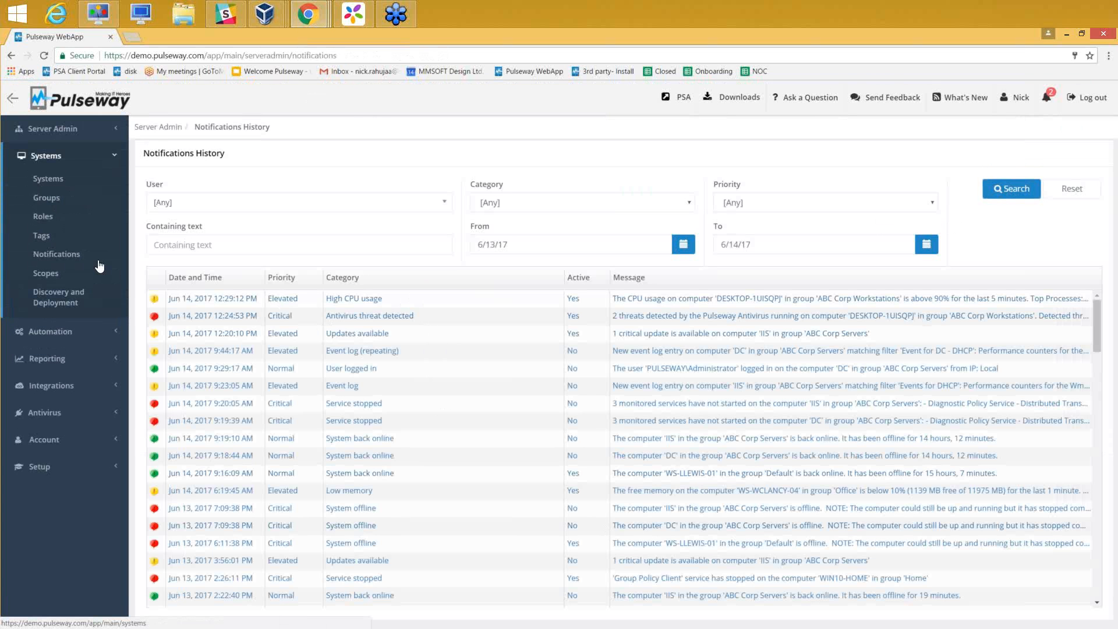
click(50, 218)
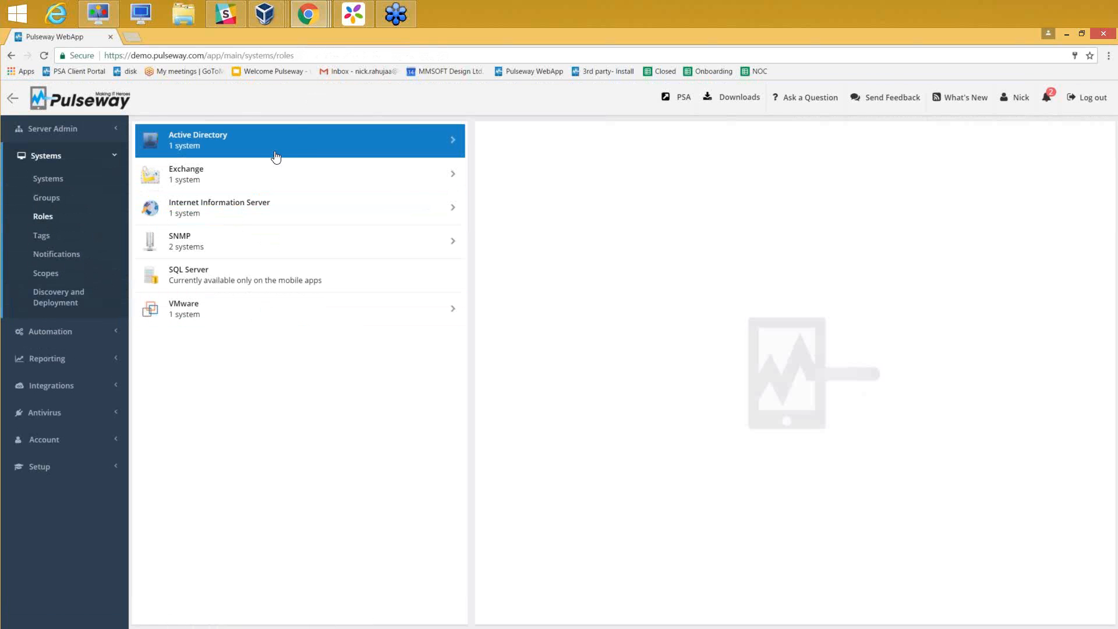
click(296, 154)
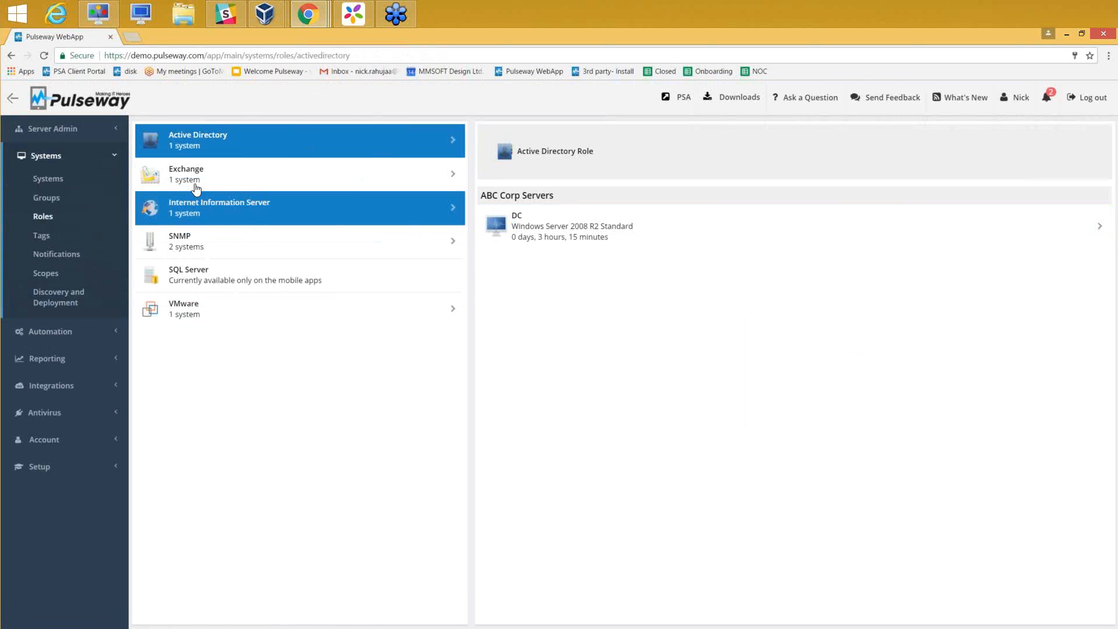
Open the automation scripts and show those in the custom Scripts category.
click(110, 148)
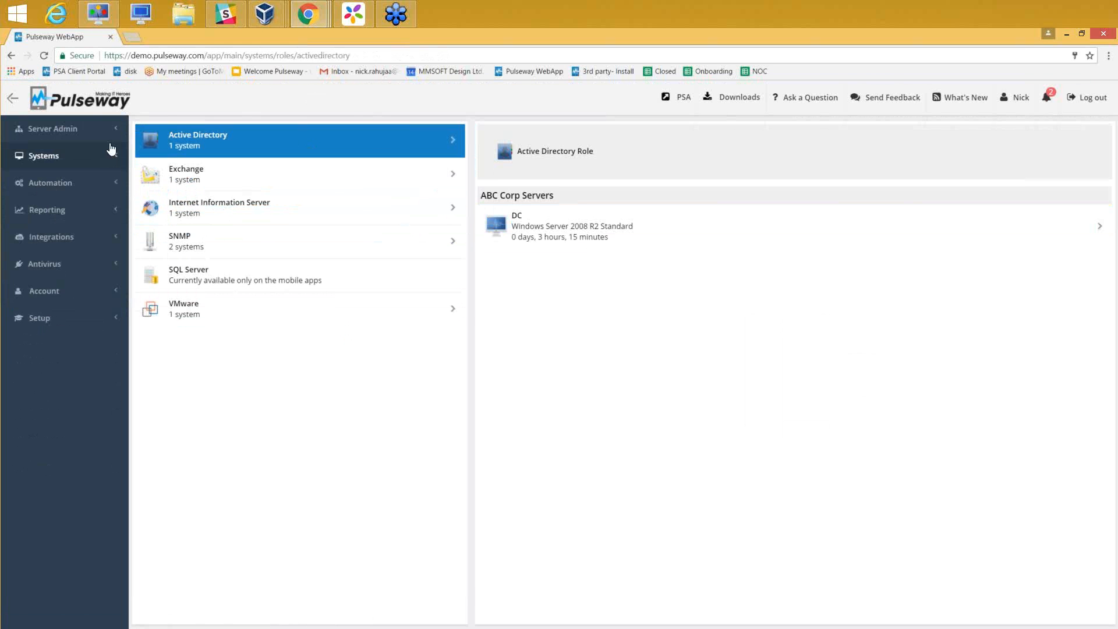
click(102, 182)
click(65, 205)
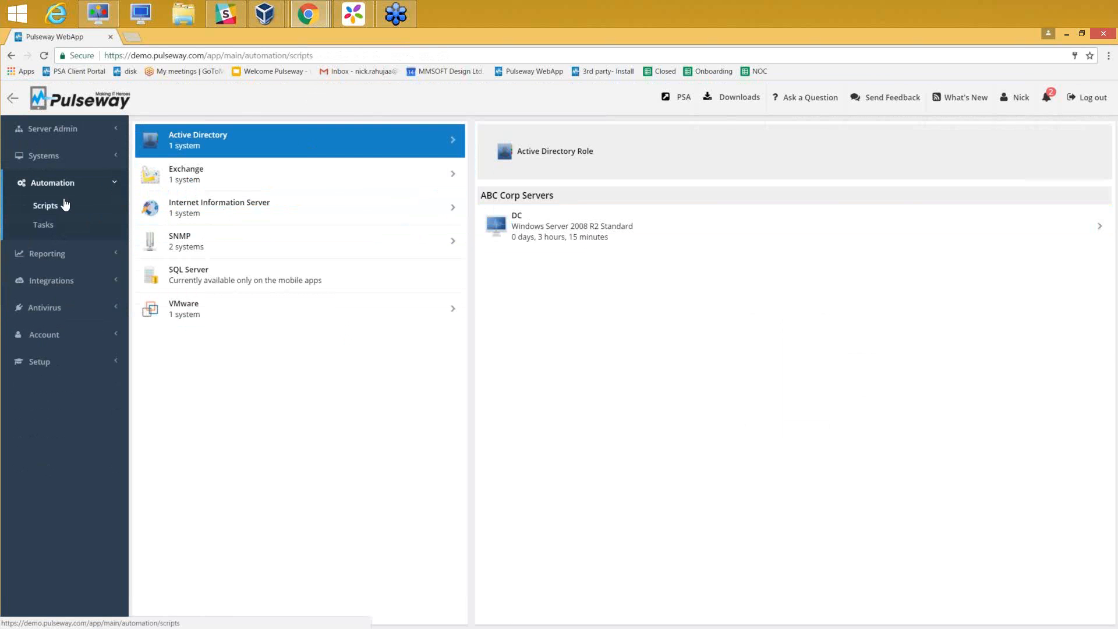
click(196, 251)
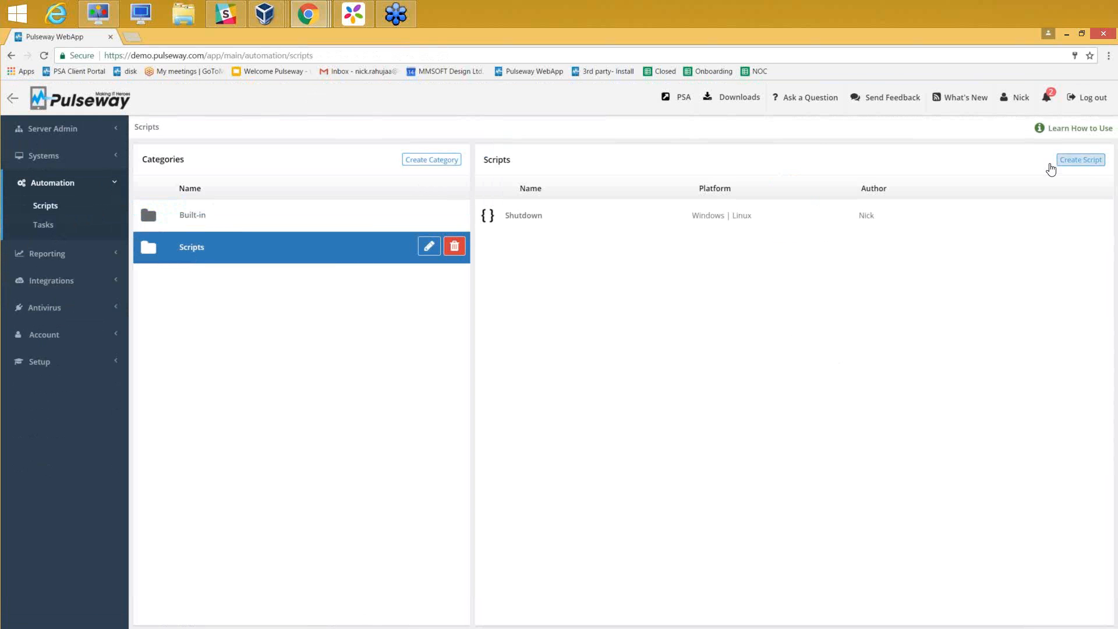
Examine the Windows and Linux script types offered for a new script by enabling both platforms, without saving the script.
click(1071, 160)
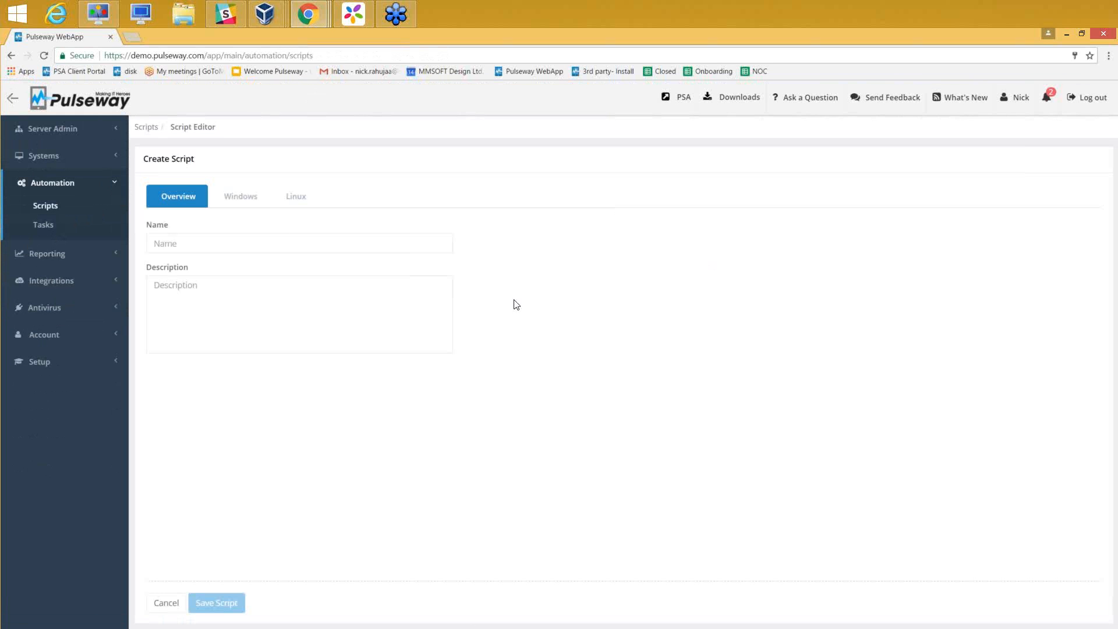
click(238, 196)
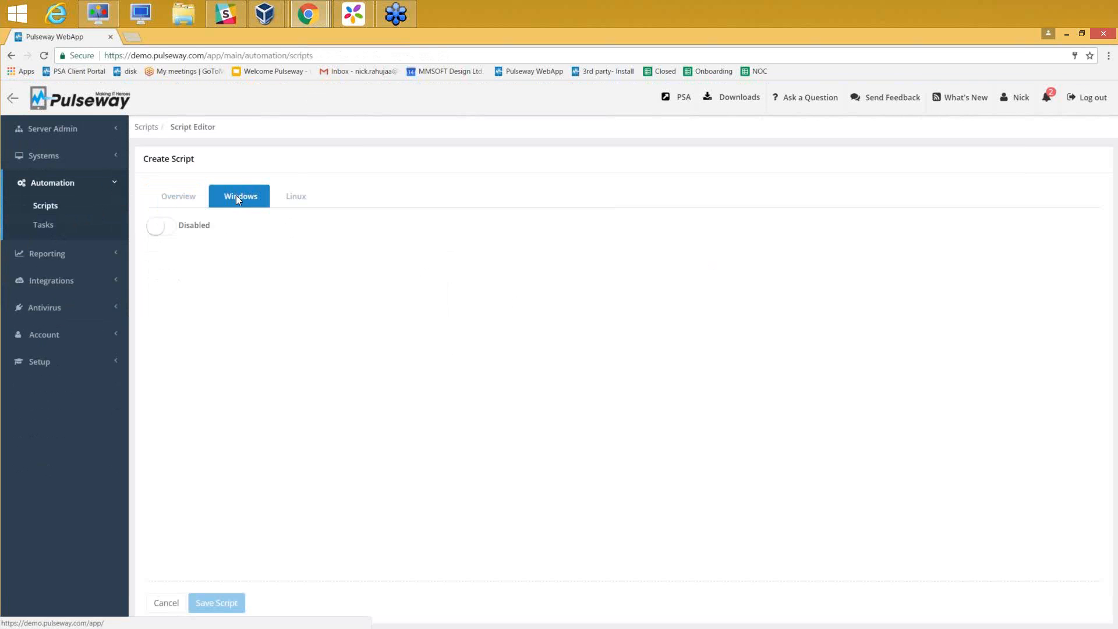
click(215, 225)
click(310, 231)
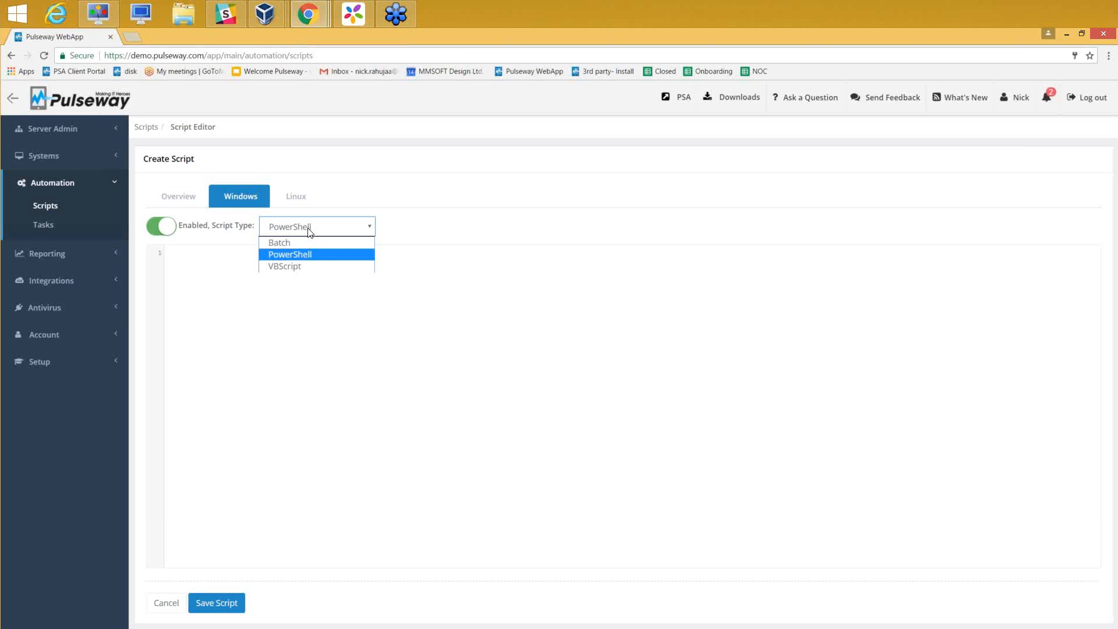
click(295, 196)
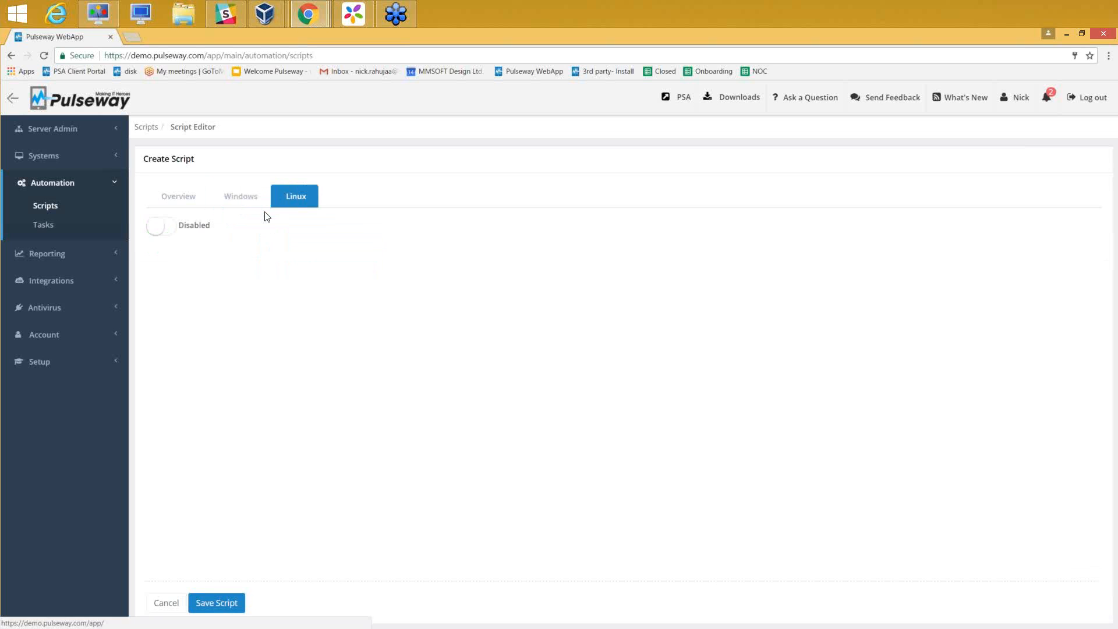
click(173, 233)
click(320, 230)
click(322, 234)
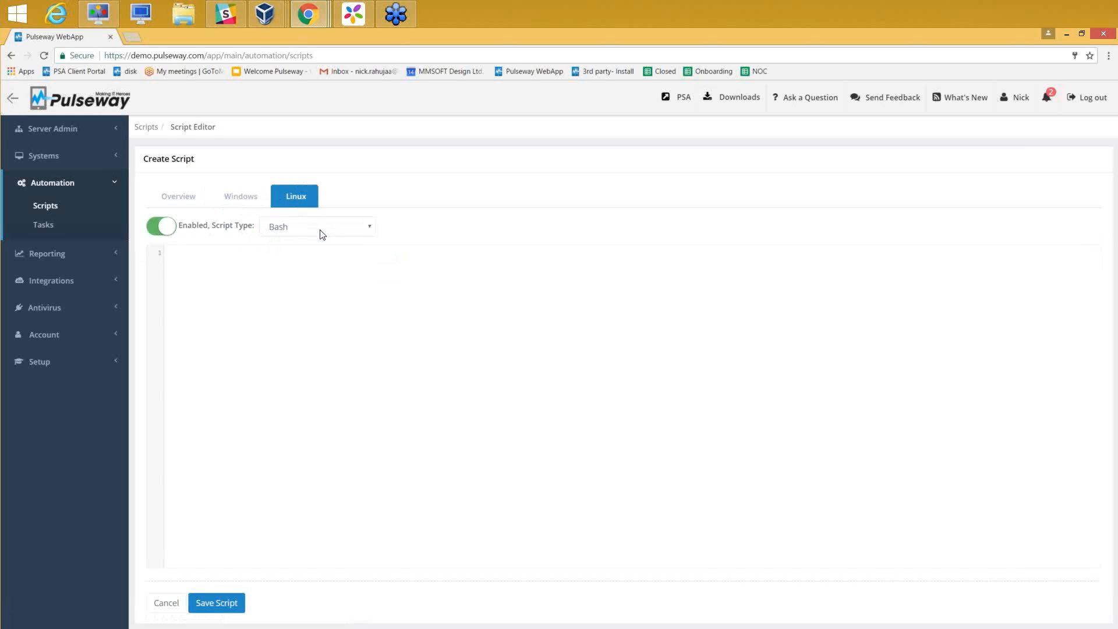
Examine the DC server's details and remote management options in the WebApp, and check the server in Pulseway Dashboard.
click(44, 226)
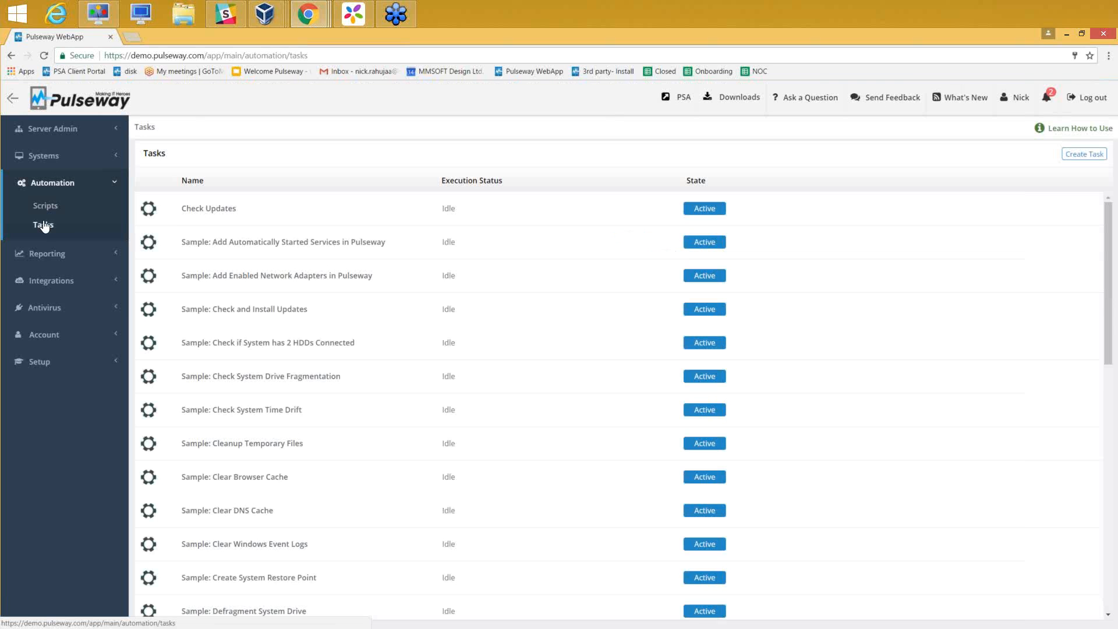
click(44, 155)
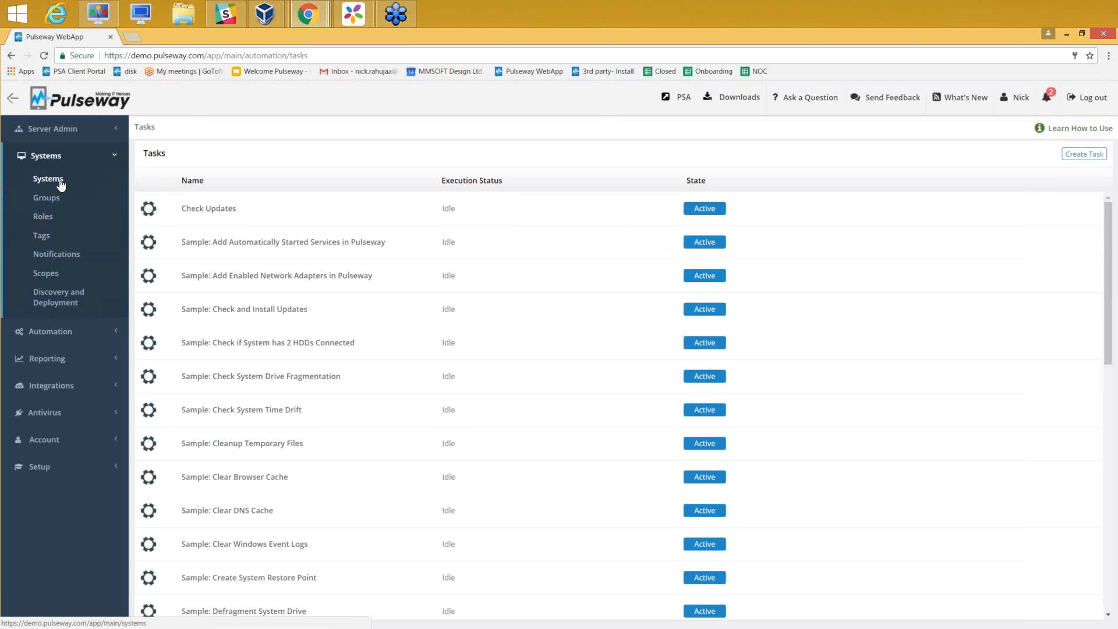
click(60, 181)
click(358, 210)
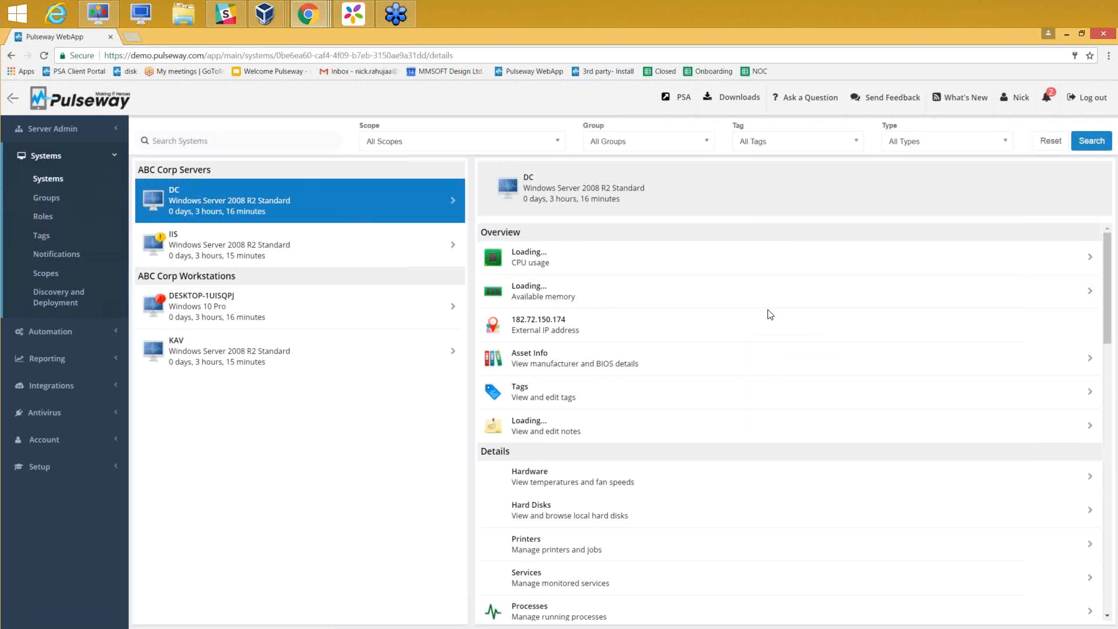
scroll(760, 306, down, 4)
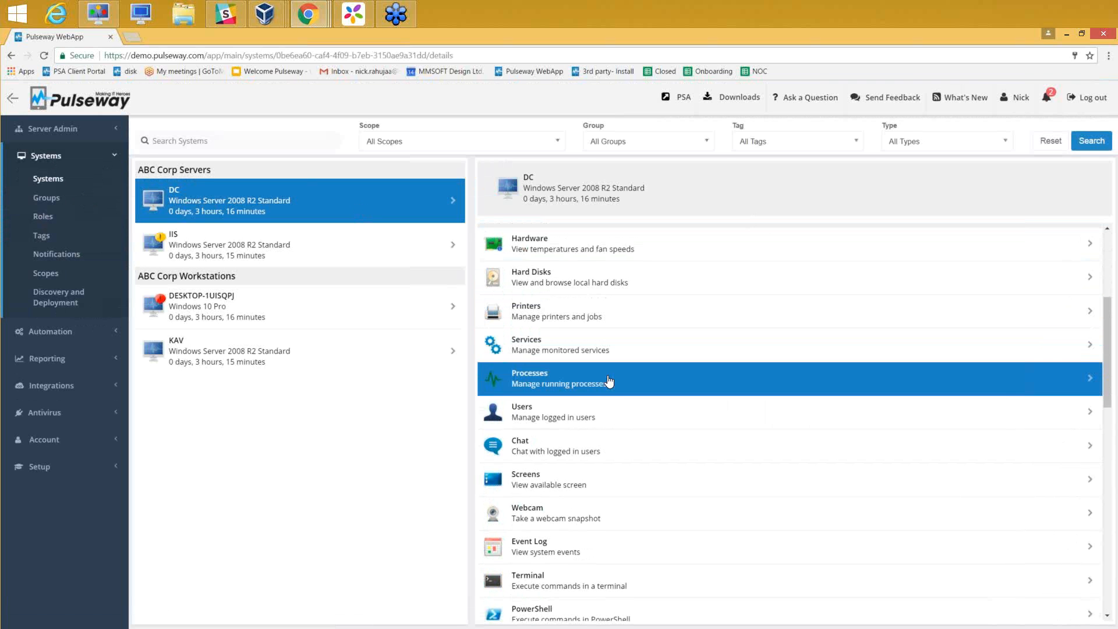
scroll(605, 390, down, 2)
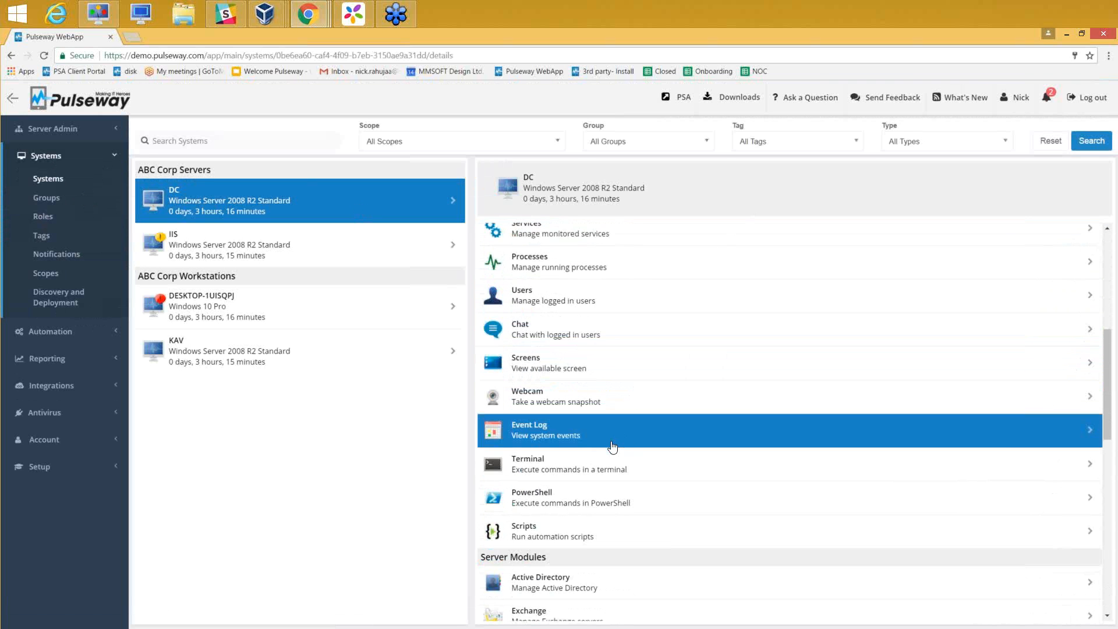
scroll(591, 458, down, 1)
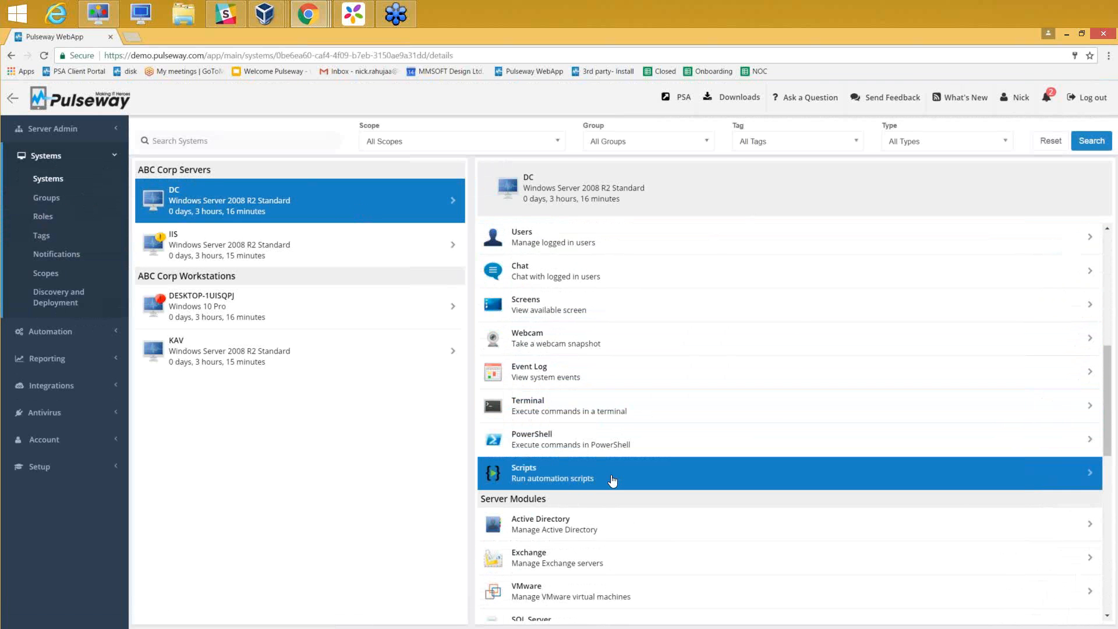
scroll(612, 480, up, 6)
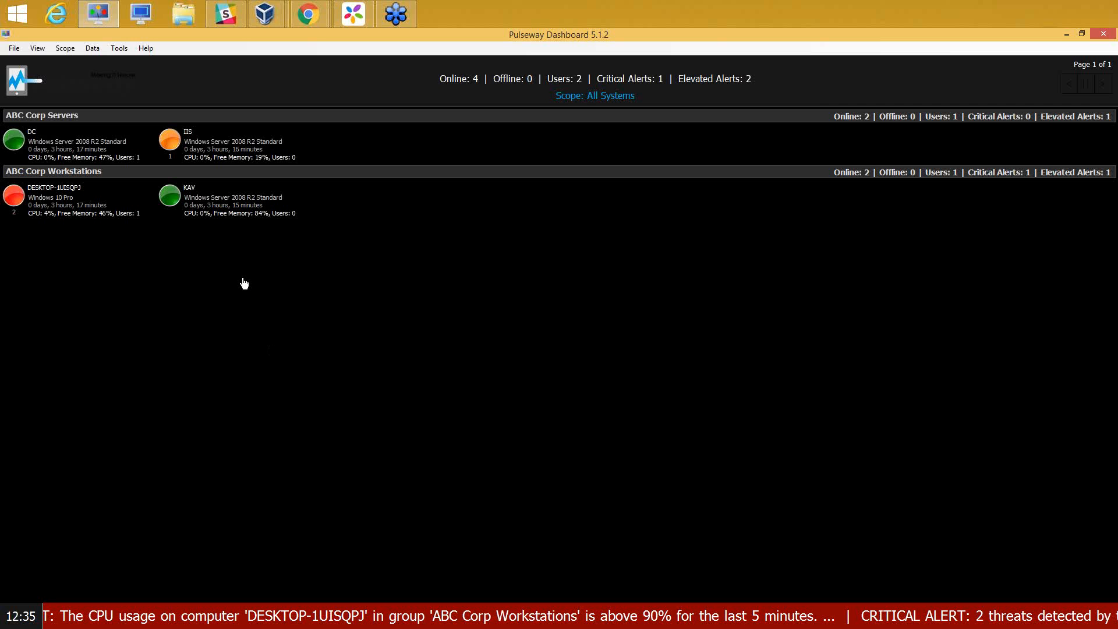
right_click(52, 154)
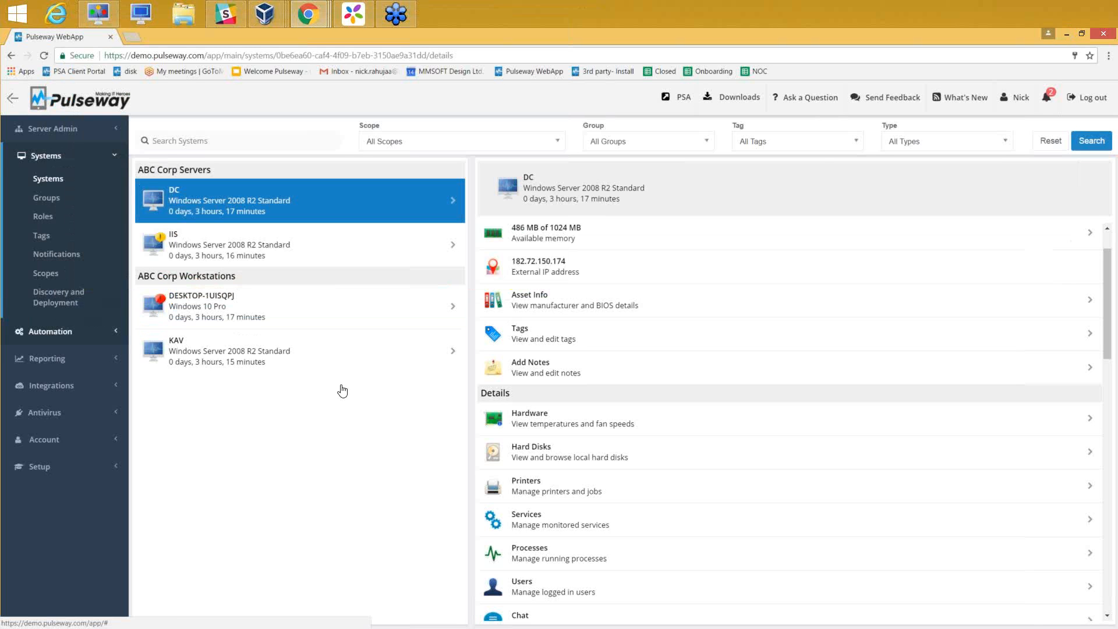
Open the Check Updates automation task in the editor and examine its assigned scripts, notifications, scope and scheduling settings.
click(52, 331)
click(64, 207)
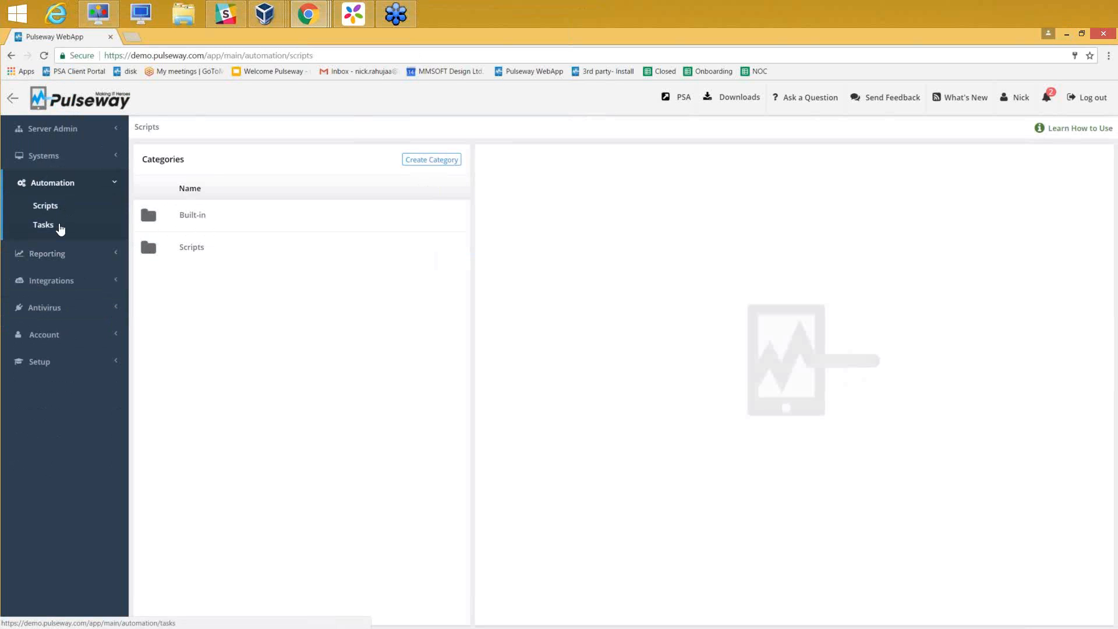
click(59, 227)
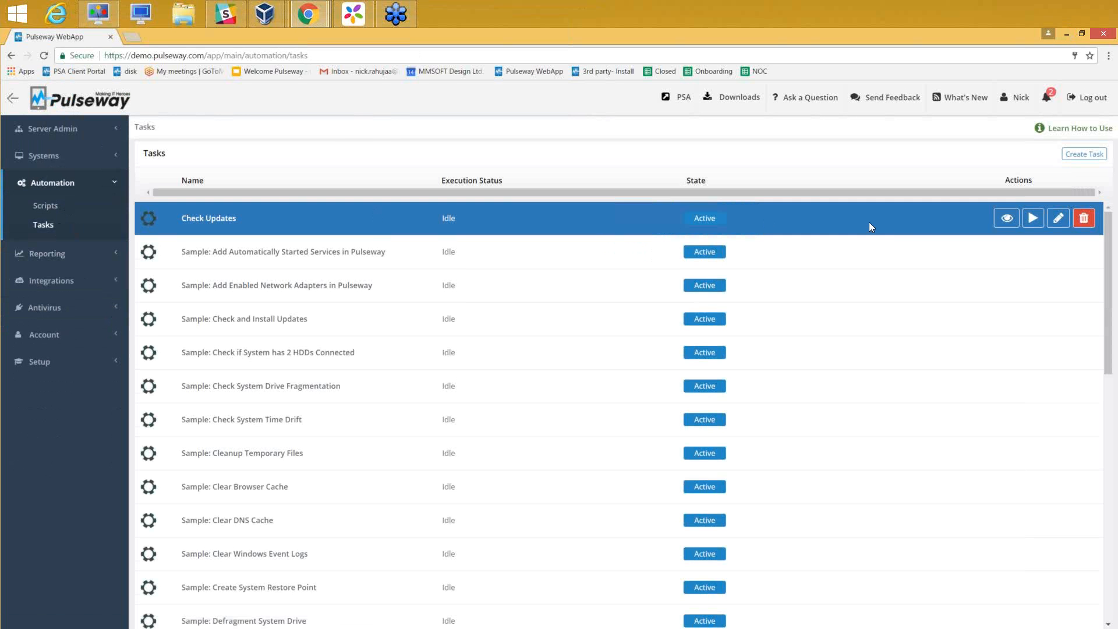
click(1057, 219)
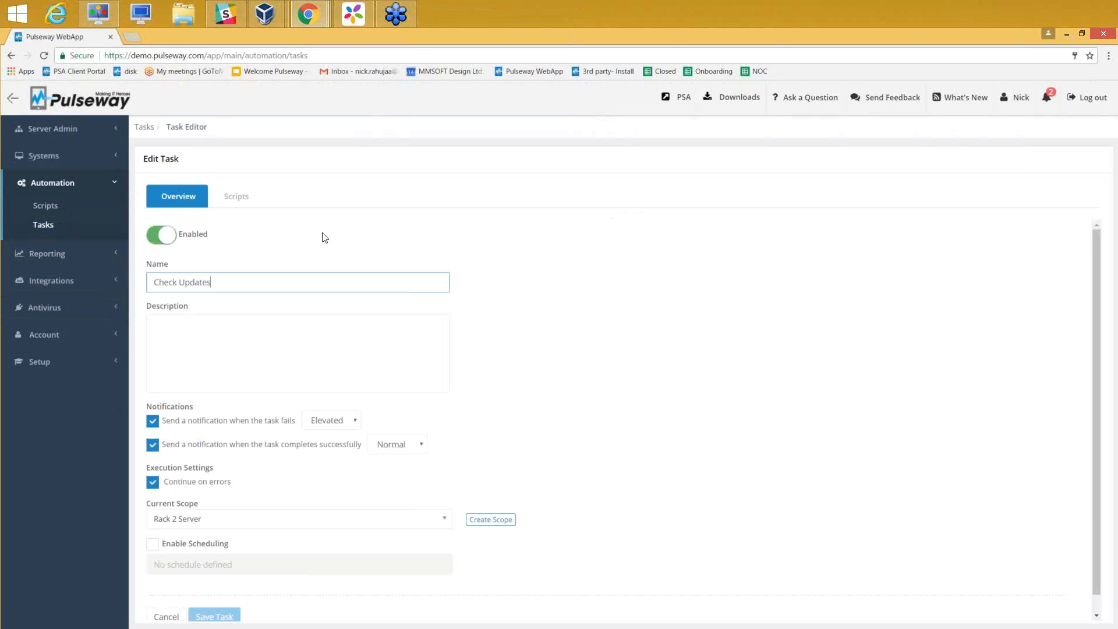
click(247, 198)
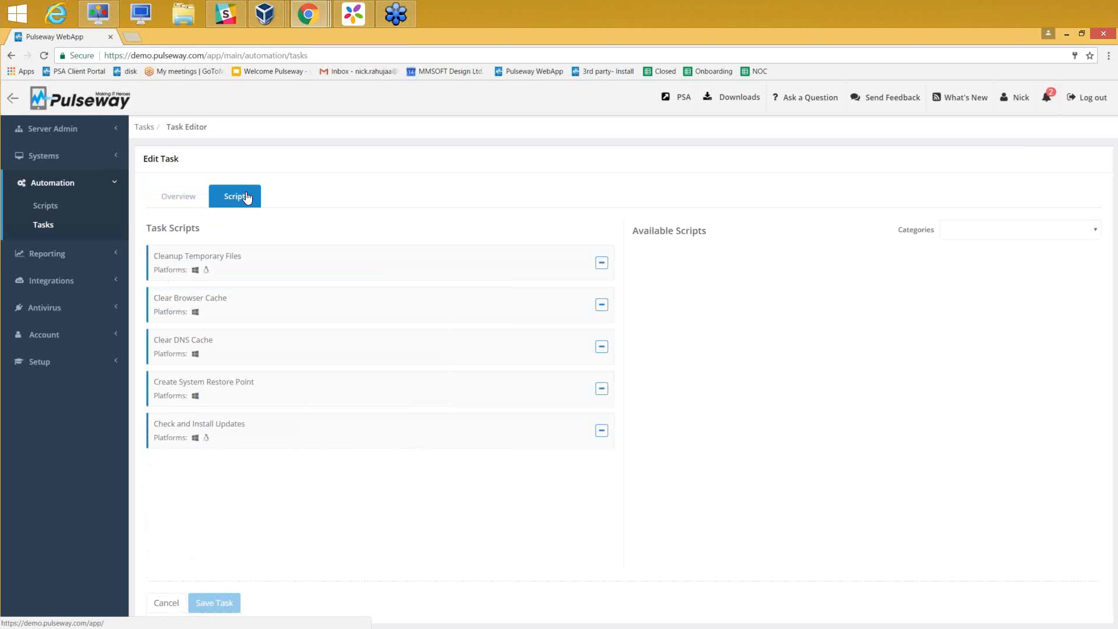
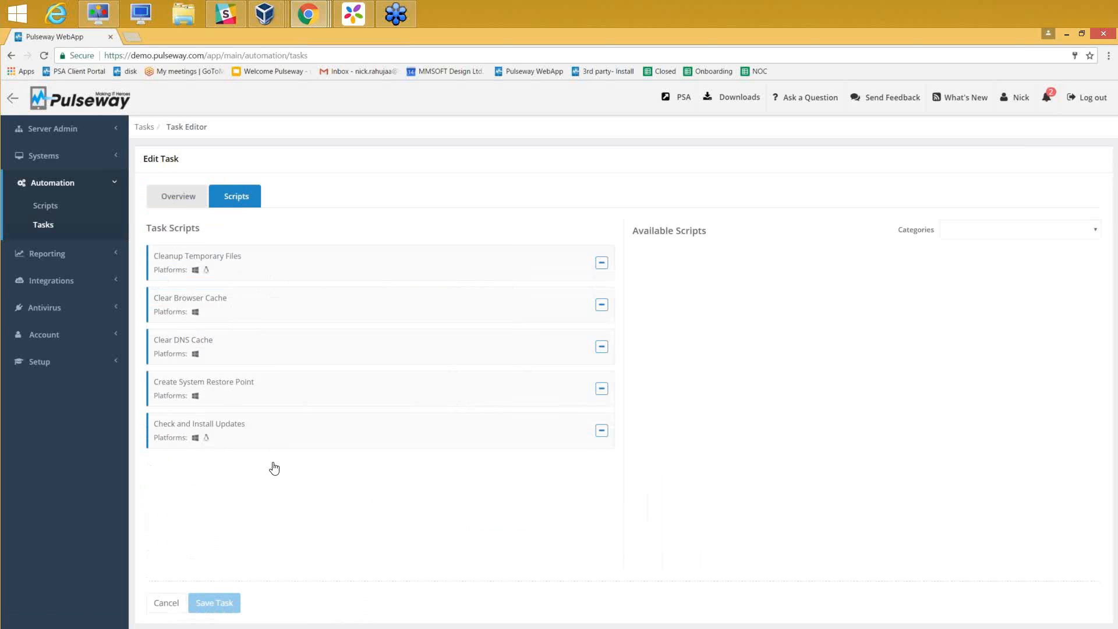
click(173, 196)
scroll(310, 481, down, 1)
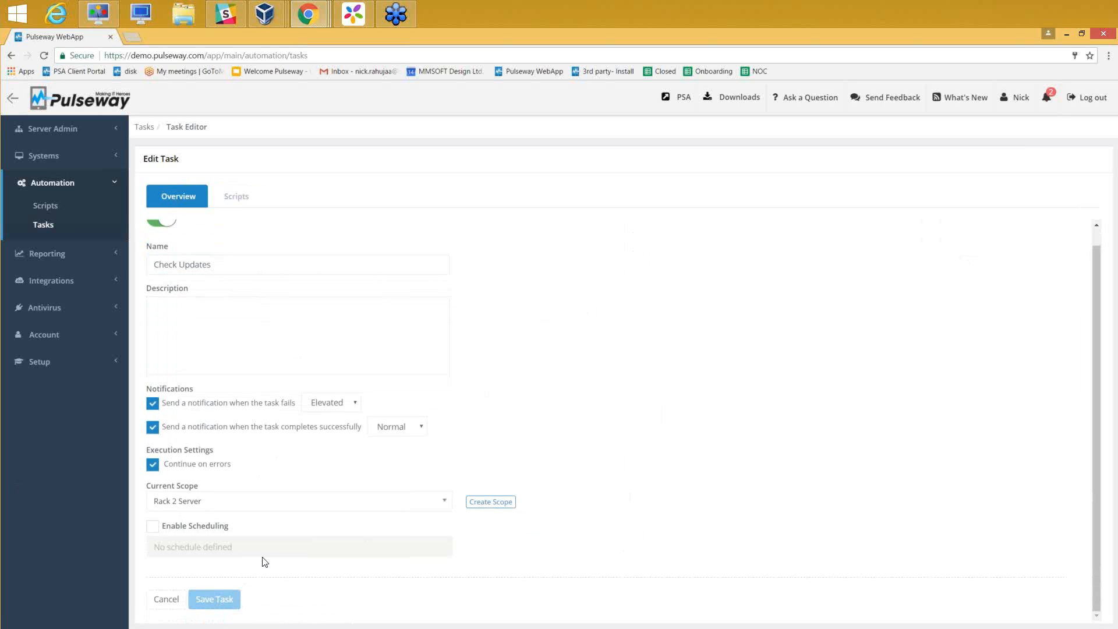
Return to the automation tasks list without saving the edit and show the details of the Check Updates task.
click(44, 226)
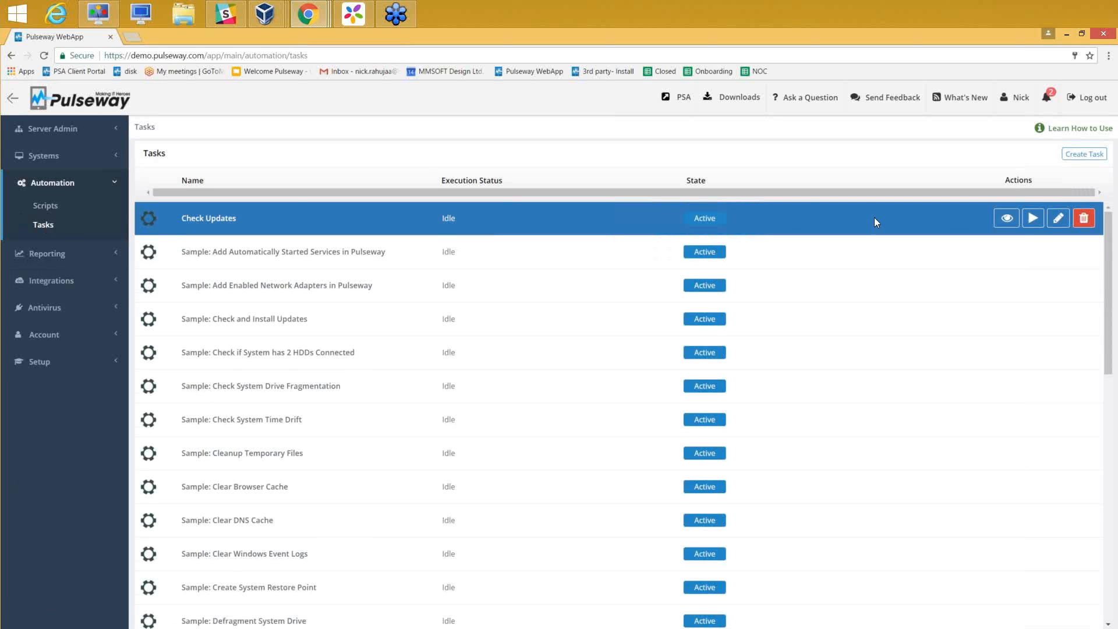
click(1032, 224)
click(558, 421)
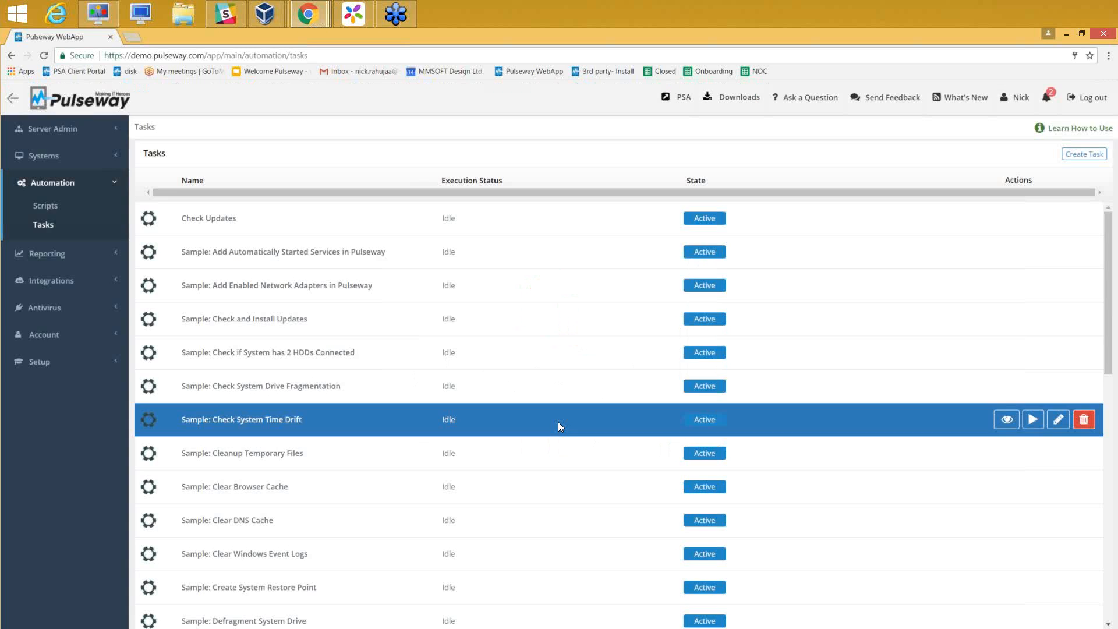
click(1000, 220)
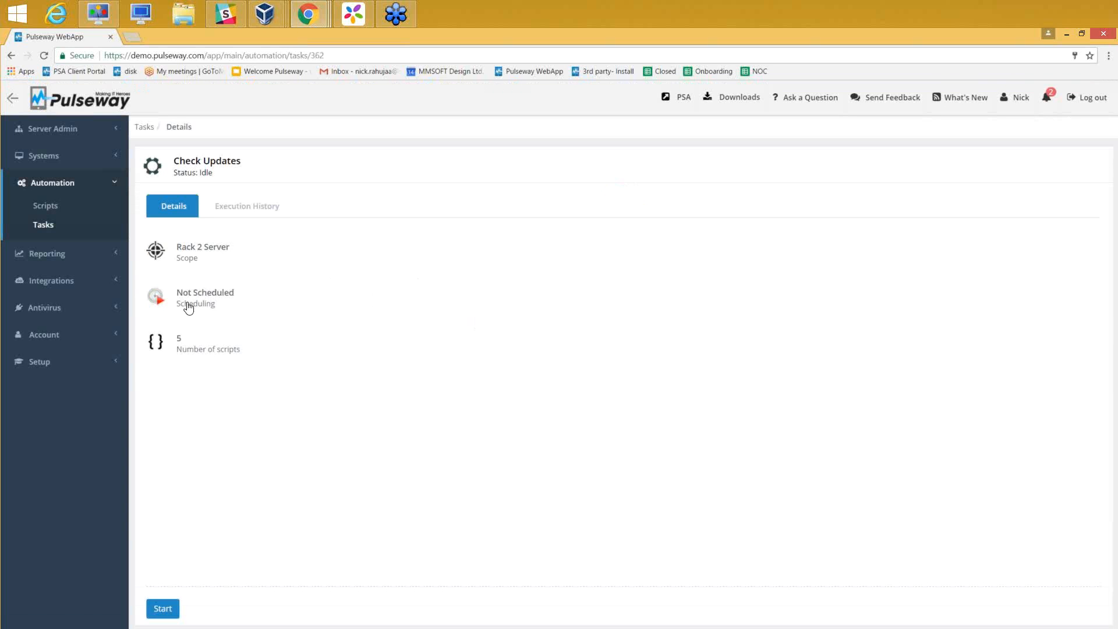
Go back to the managed systems and show the script categories that can be run on the DC server.
click(47, 205)
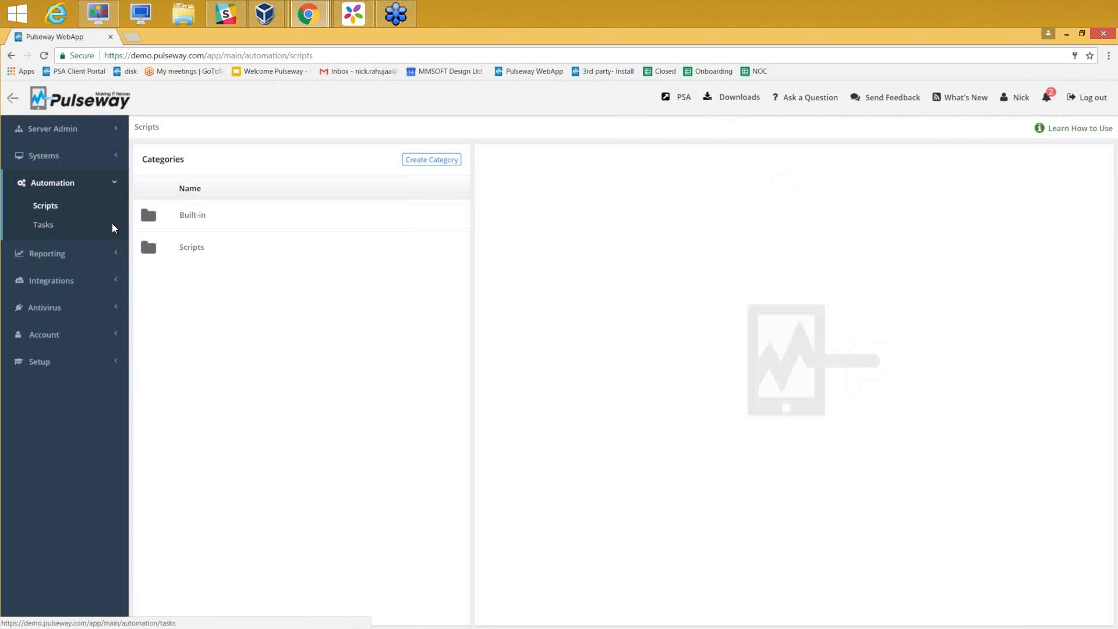
click(60, 159)
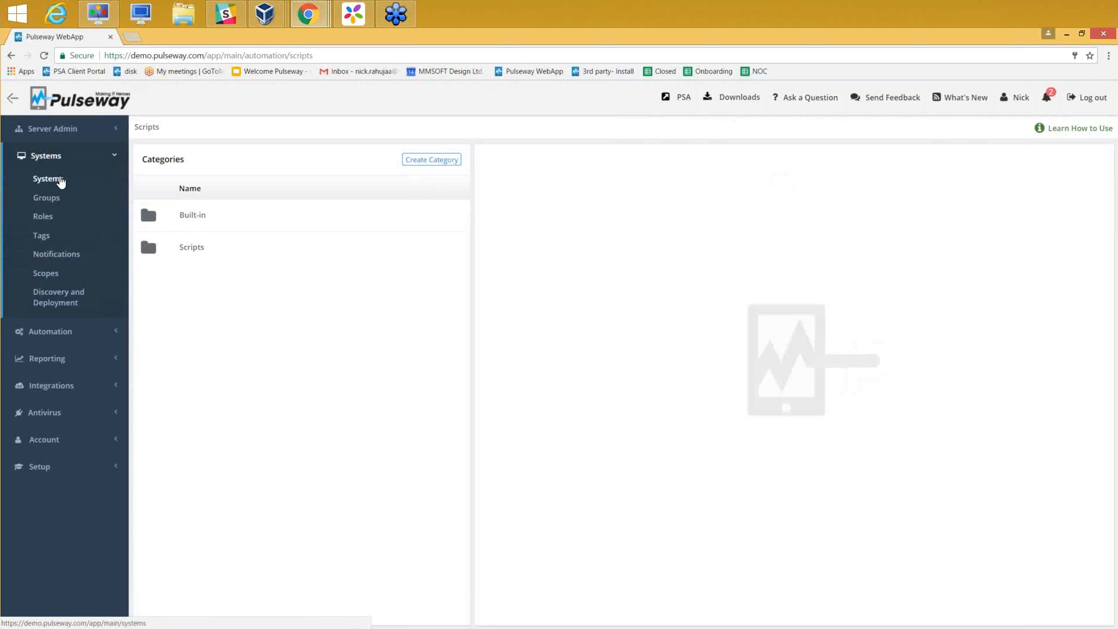
click(60, 180)
click(252, 200)
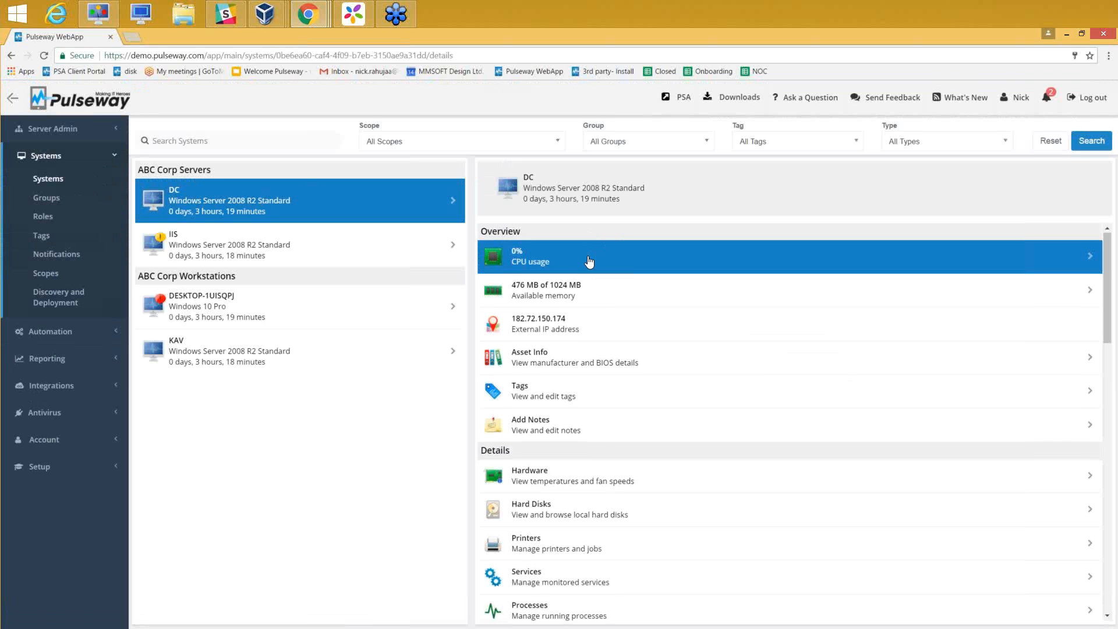
scroll(588, 251, down, 5)
scroll(574, 242, down, 3)
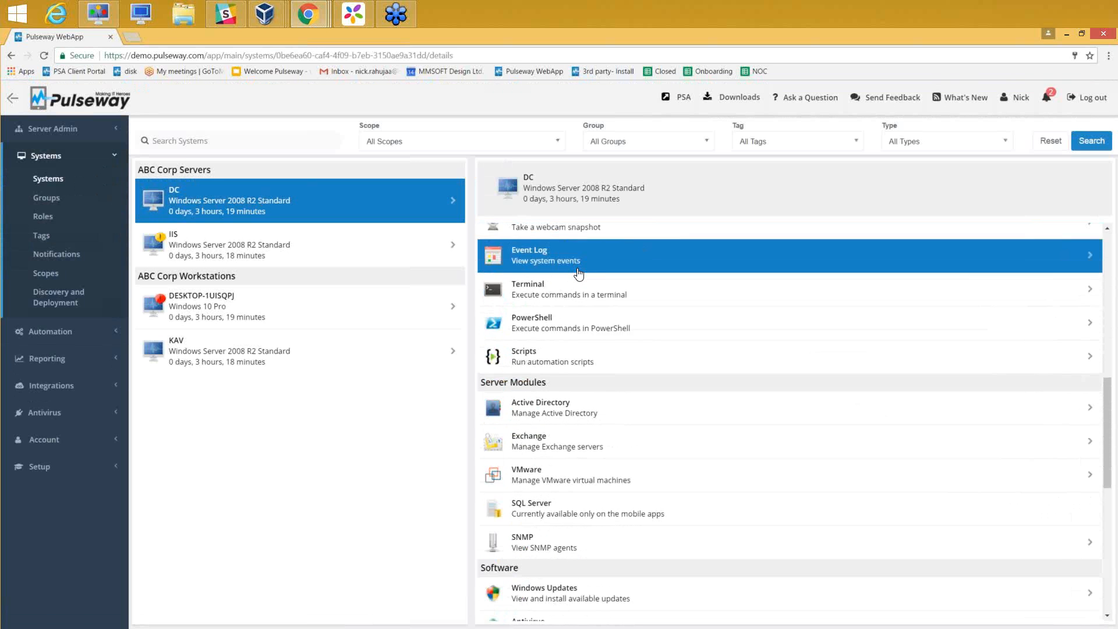
click(589, 356)
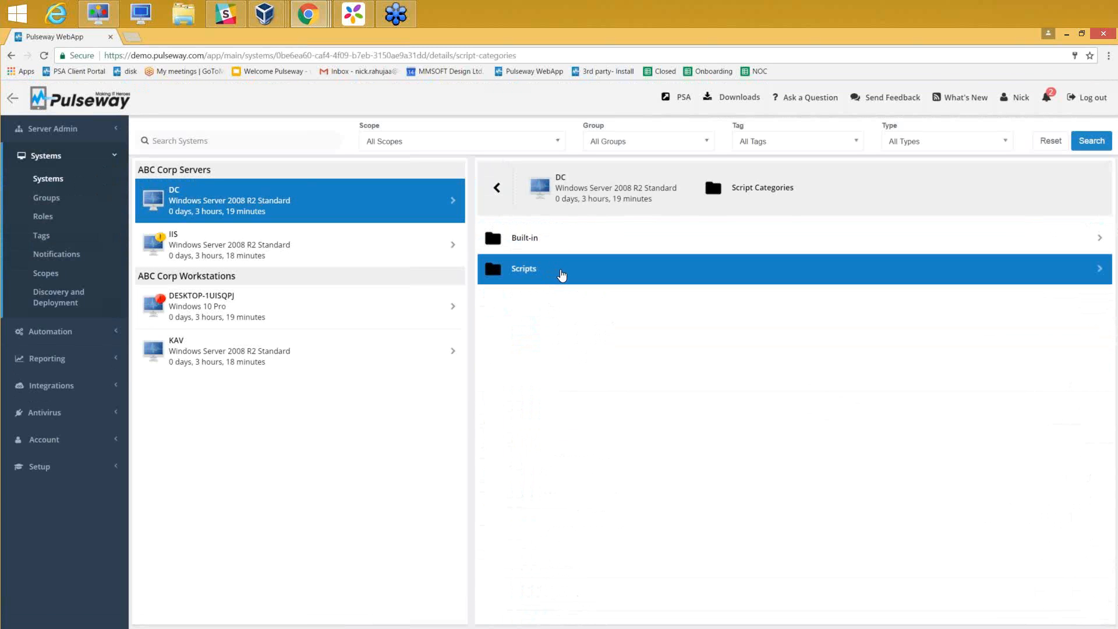
Show the custom scripts available for the DESKTOP-1UISQPJ workstation and return to its script categories.
click(405, 305)
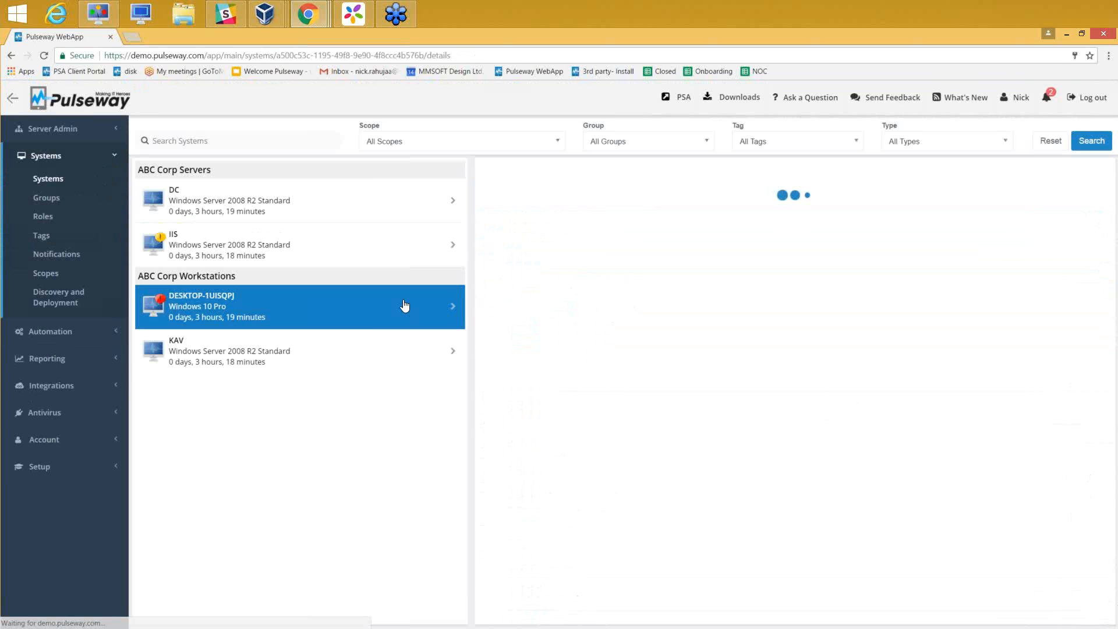
scroll(591, 312, down, 8)
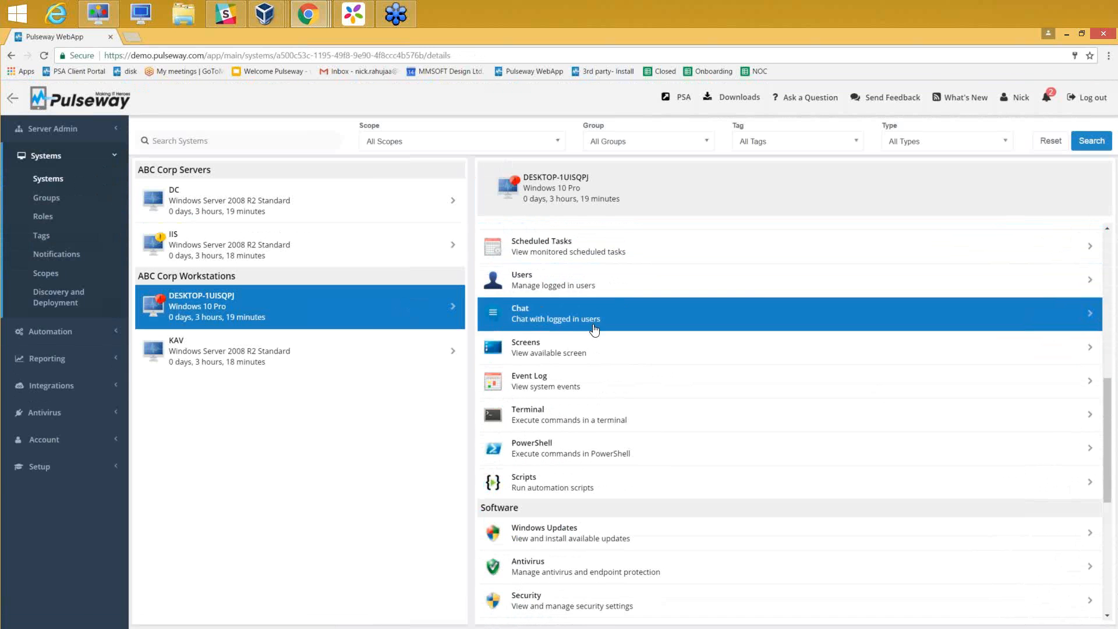
click(592, 476)
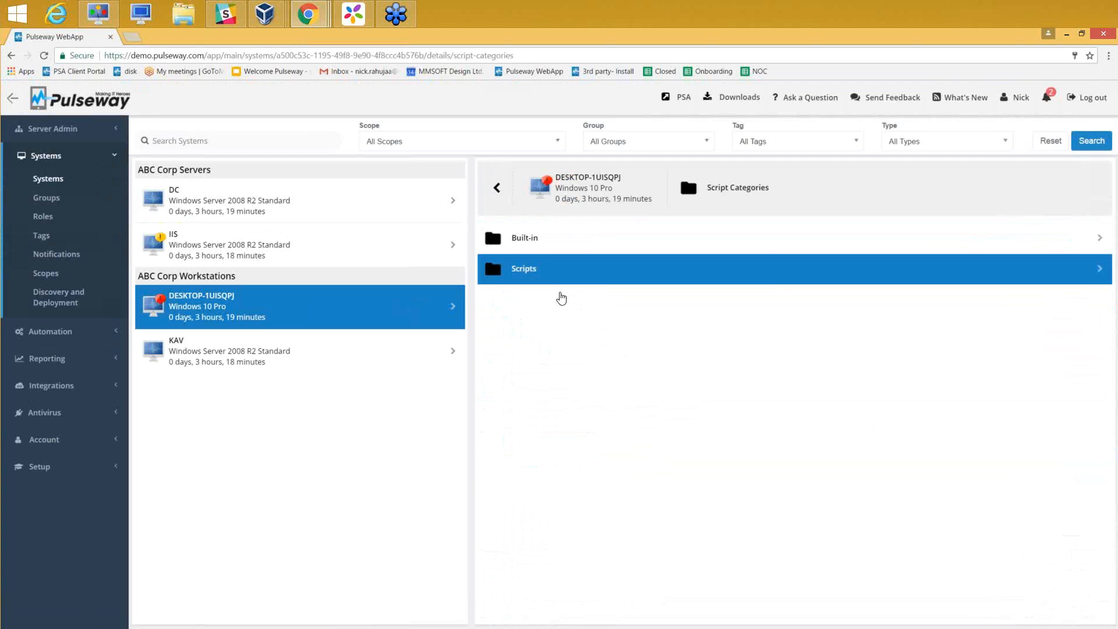
click(561, 283)
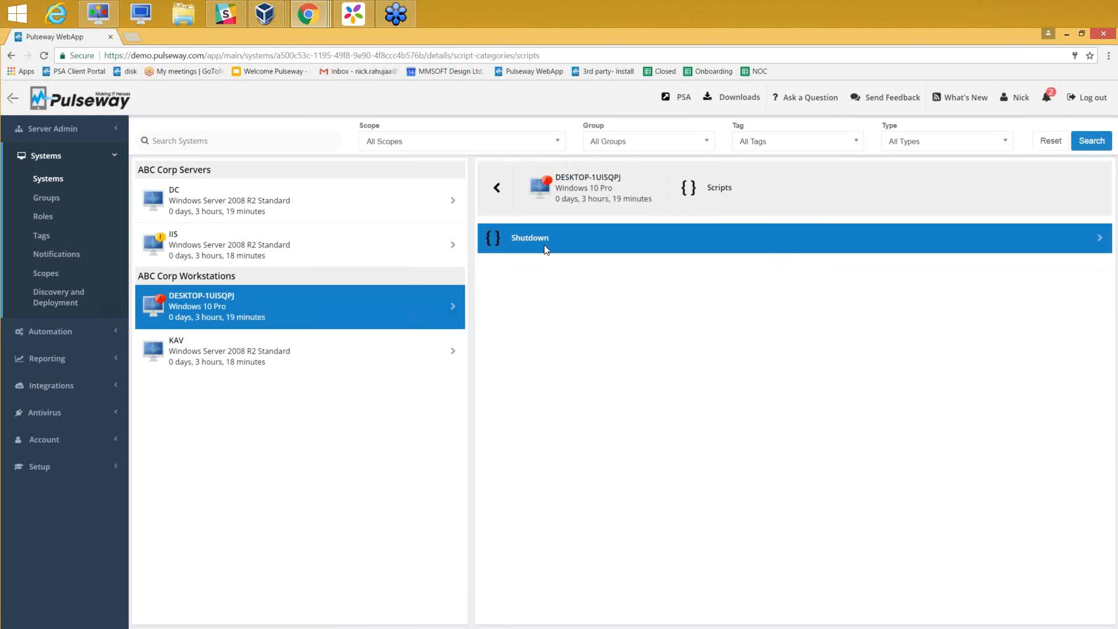
click(498, 189)
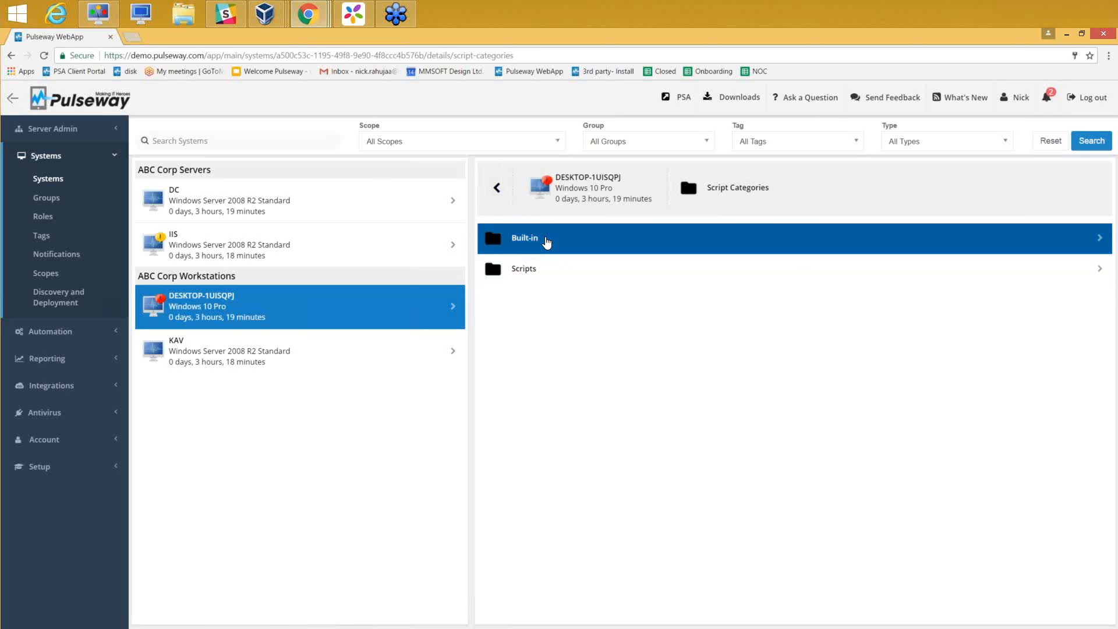
Run the built-in Cleanup Temporary Files script on the DESKTOP-1UISQPJ workstation.
click(546, 241)
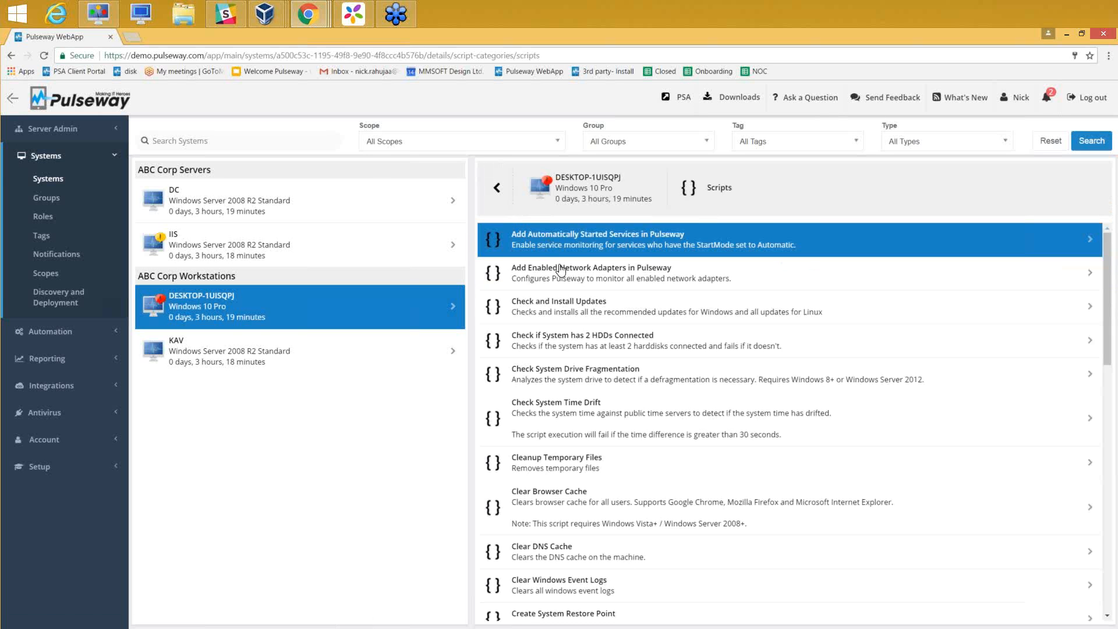
click(567, 463)
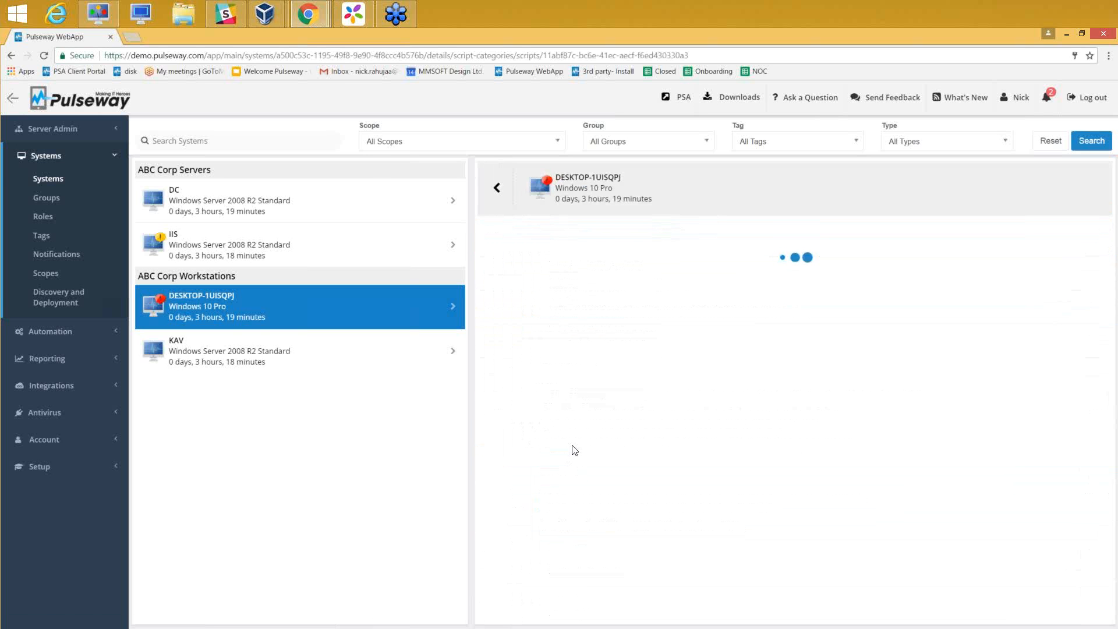
click(552, 309)
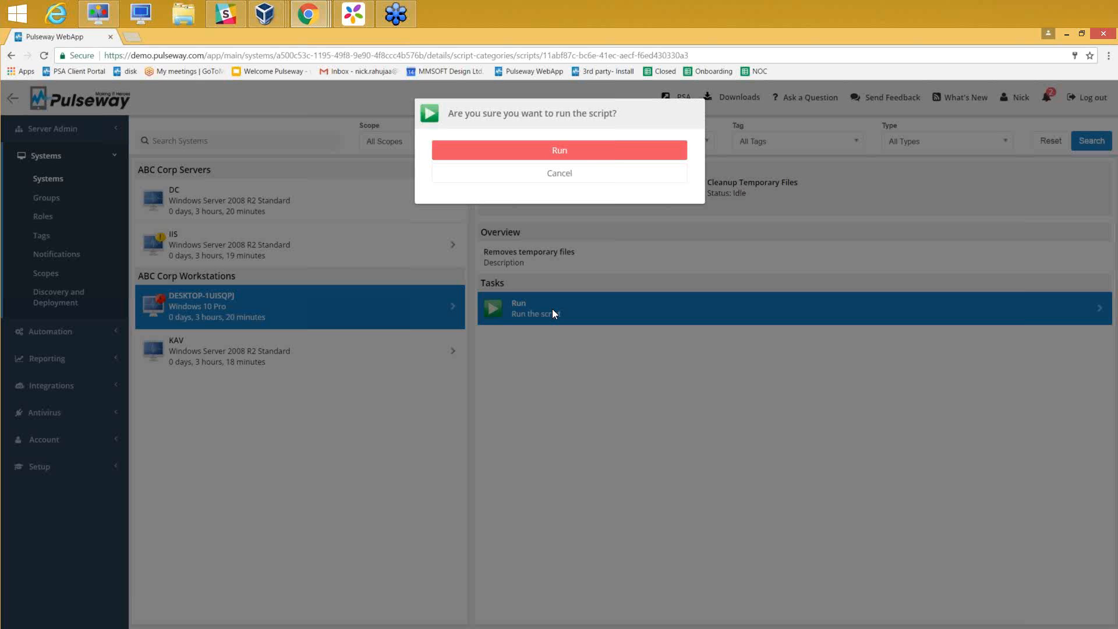
click(591, 152)
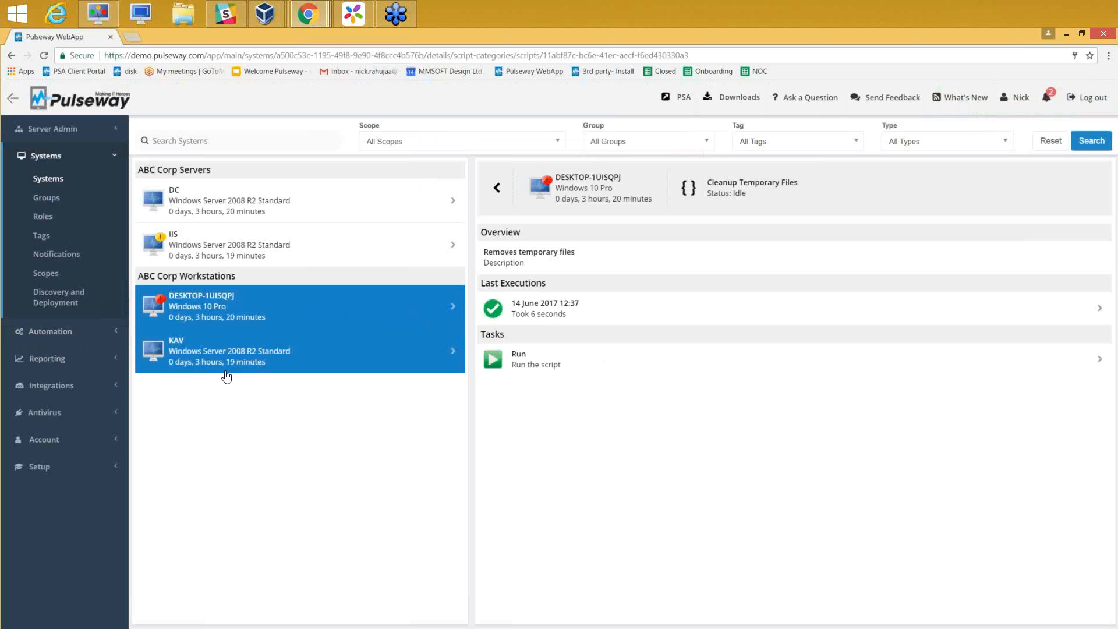
Open the signed-in user's account in the server admin user accounts and show the role options in its details.
click(80, 132)
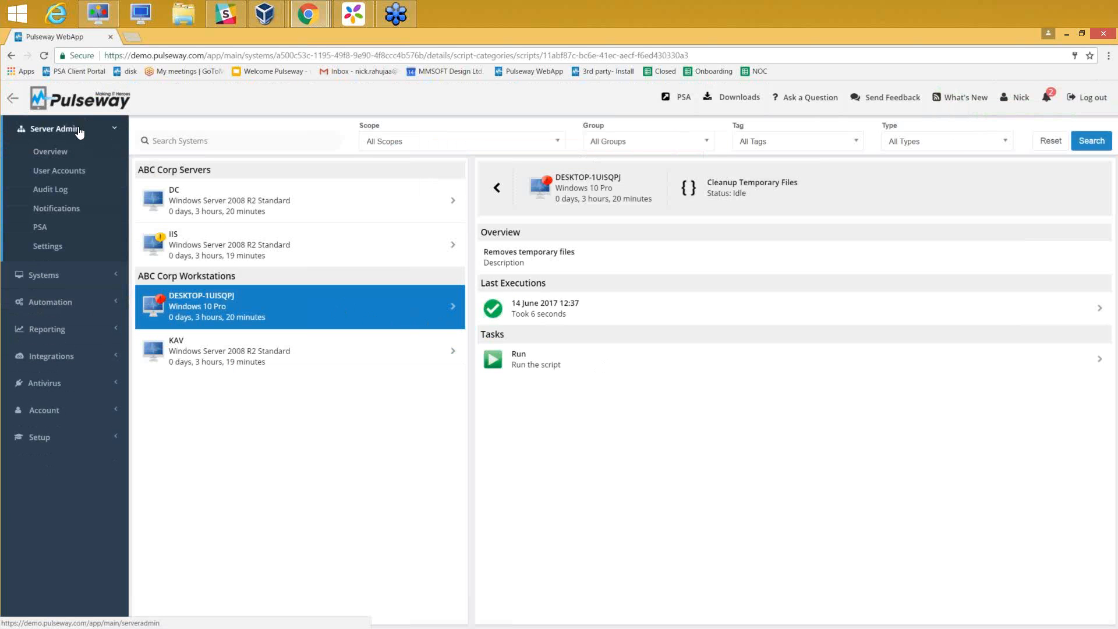
click(79, 175)
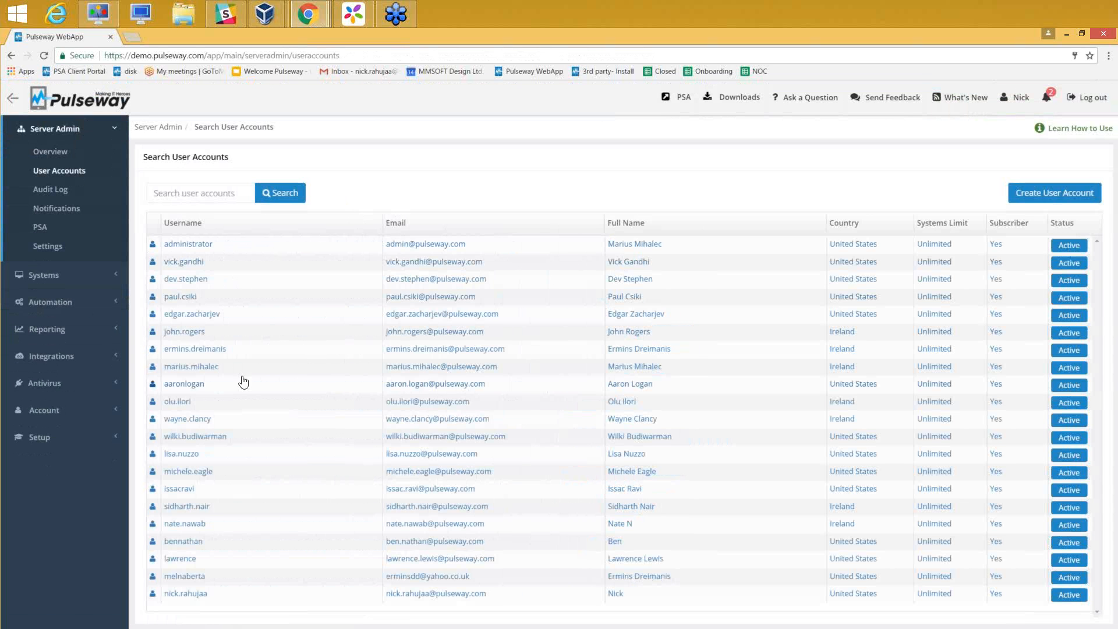
click(212, 595)
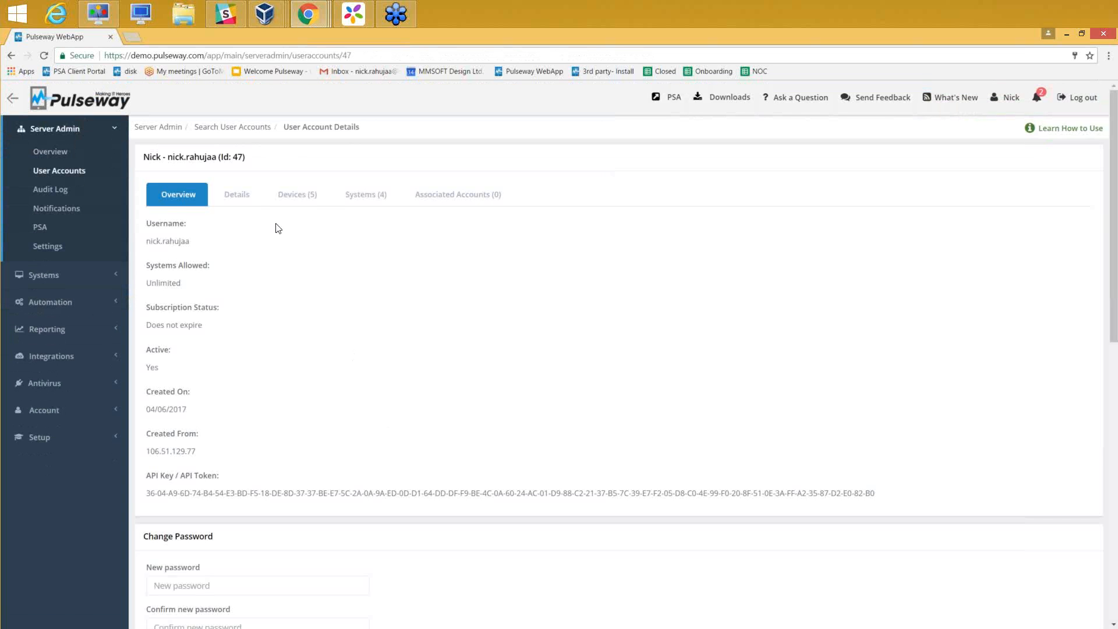
click(237, 194)
click(198, 322)
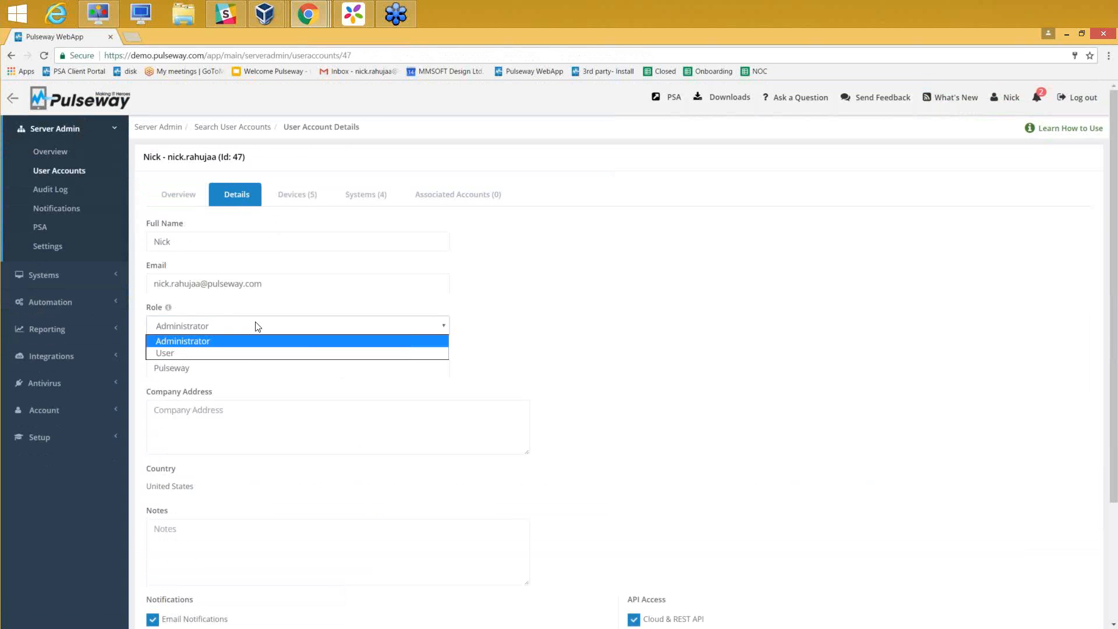
Keep the Administrator role selected and review the account's notification, API access and account settings.
click(252, 345)
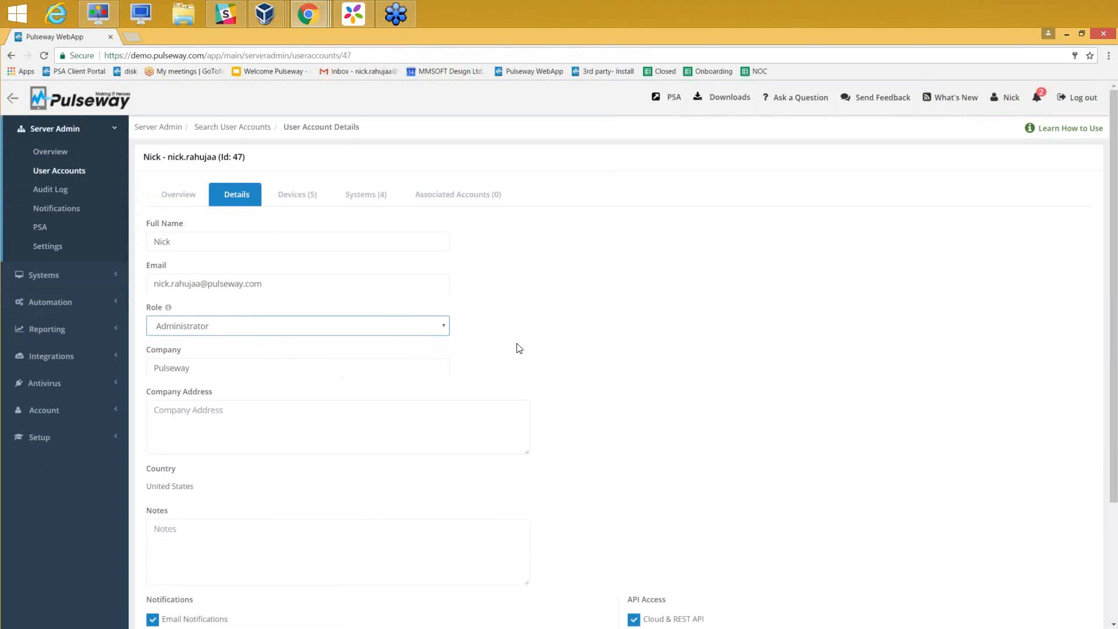
click(530, 345)
scroll(494, 345, down, 3)
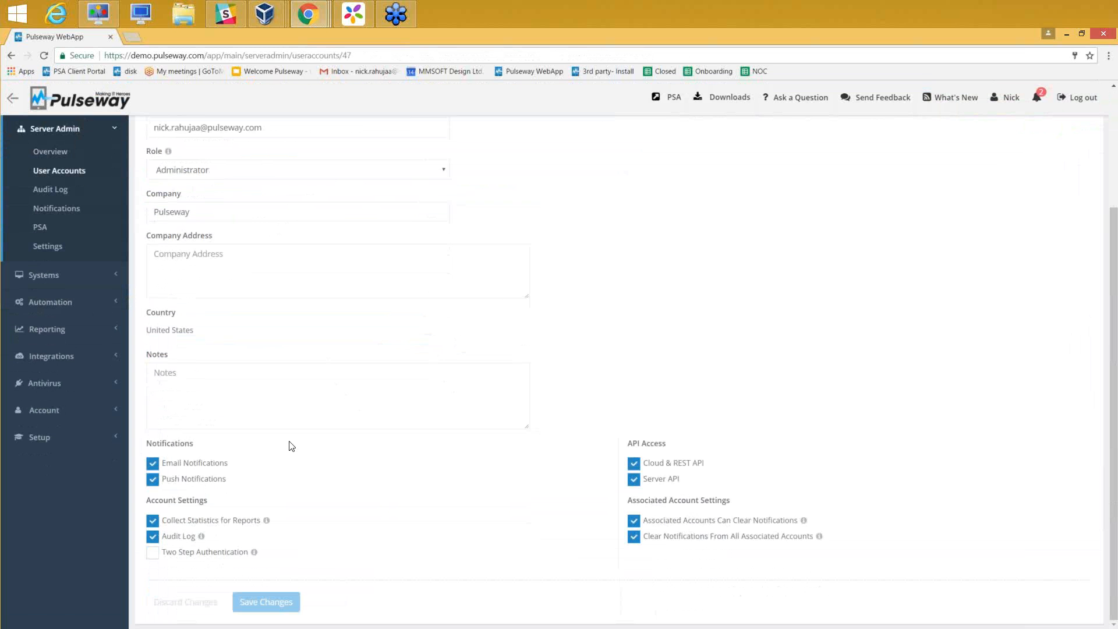
scroll(285, 448, up, 3)
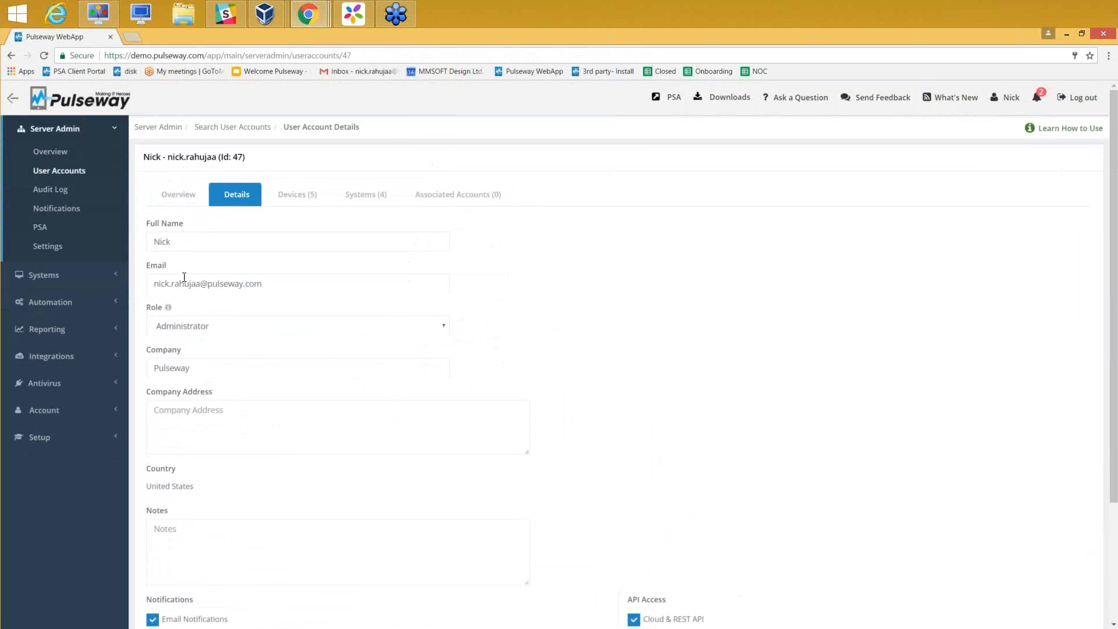
Open the administrator user account from the user accounts list and show its associated accounts.
click(80, 173)
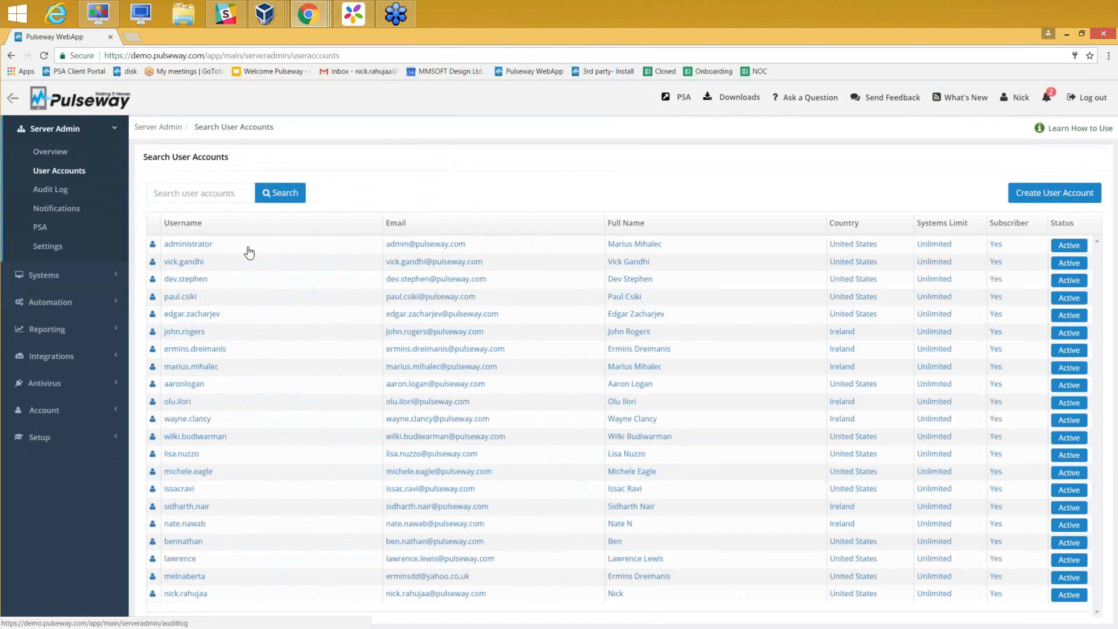
click(216, 250)
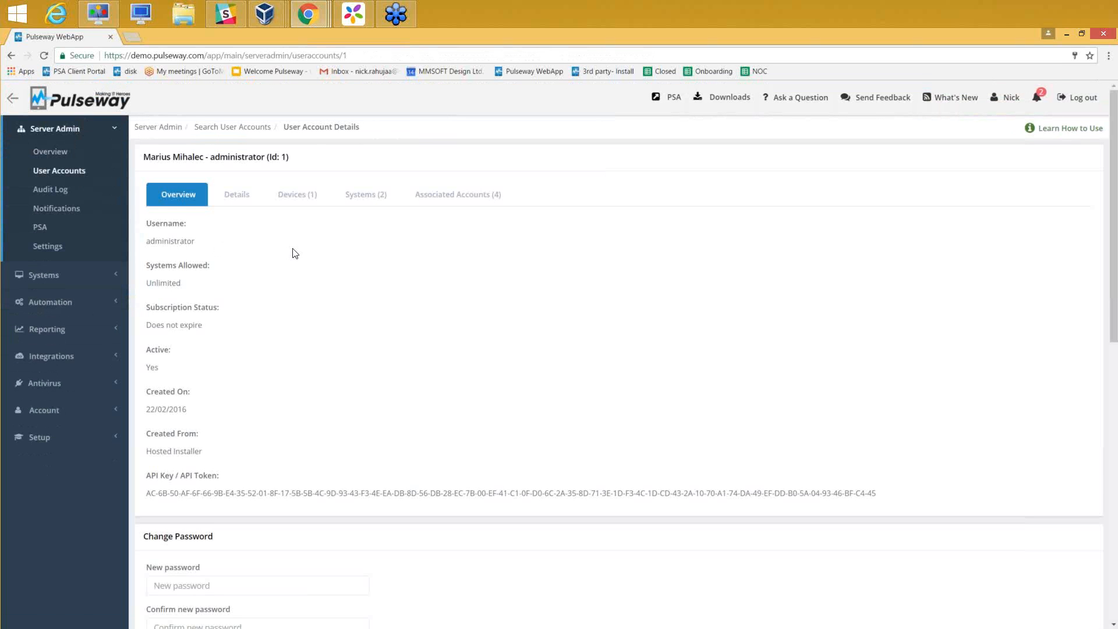
click(473, 193)
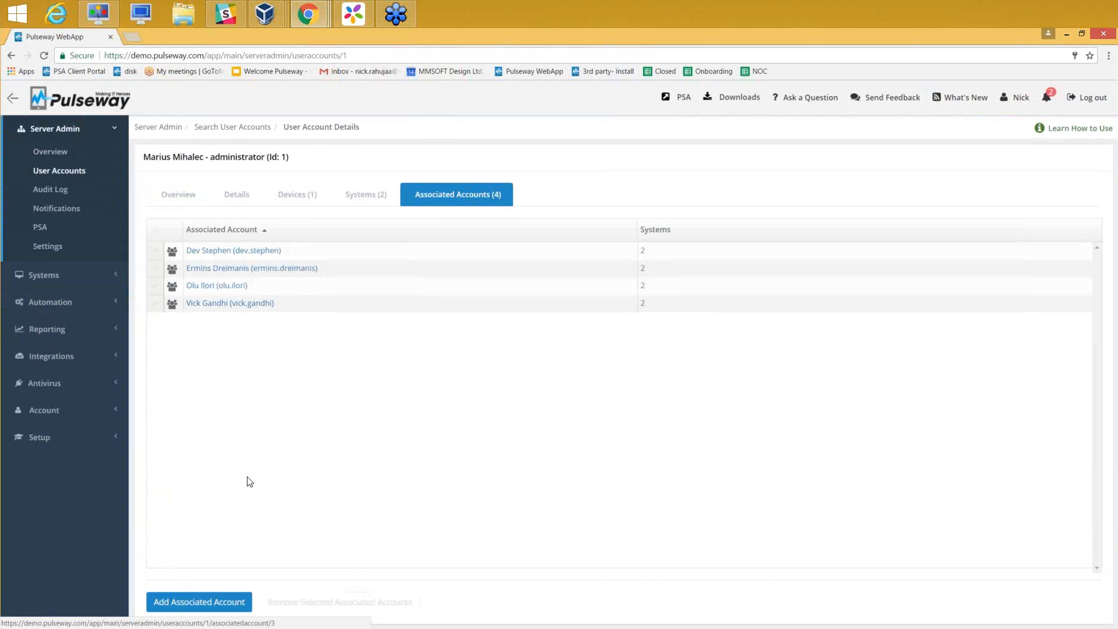
Add an existing user as an associated account with Manage (Full Access) rights on Live Server 1 and save it.
click(215, 604)
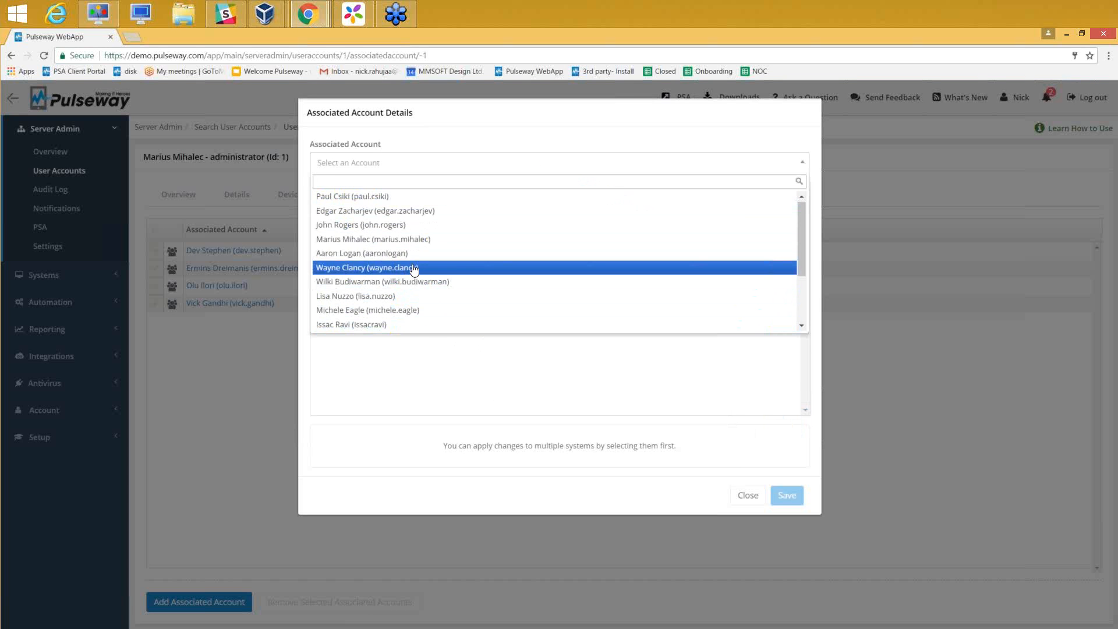
scroll(413, 272, down, 2)
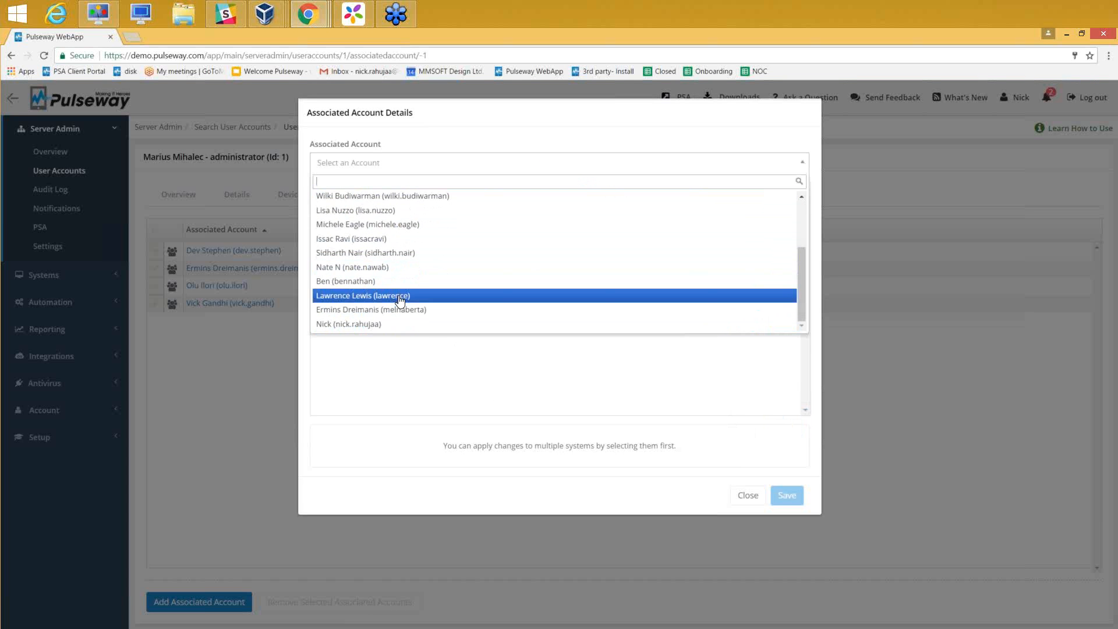
click(417, 297)
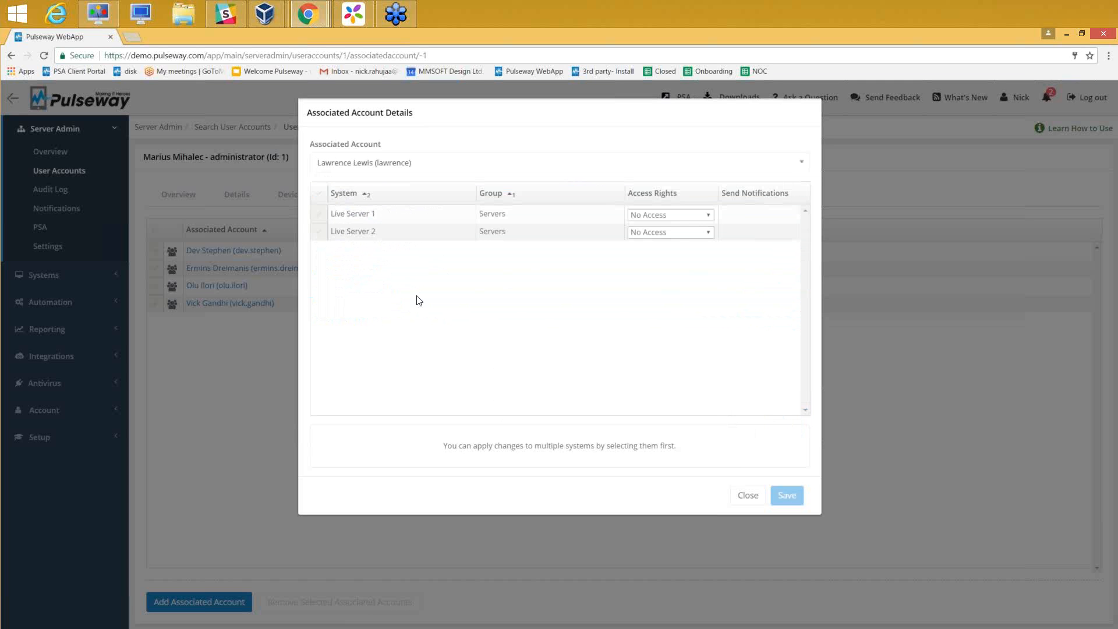
click(708, 216)
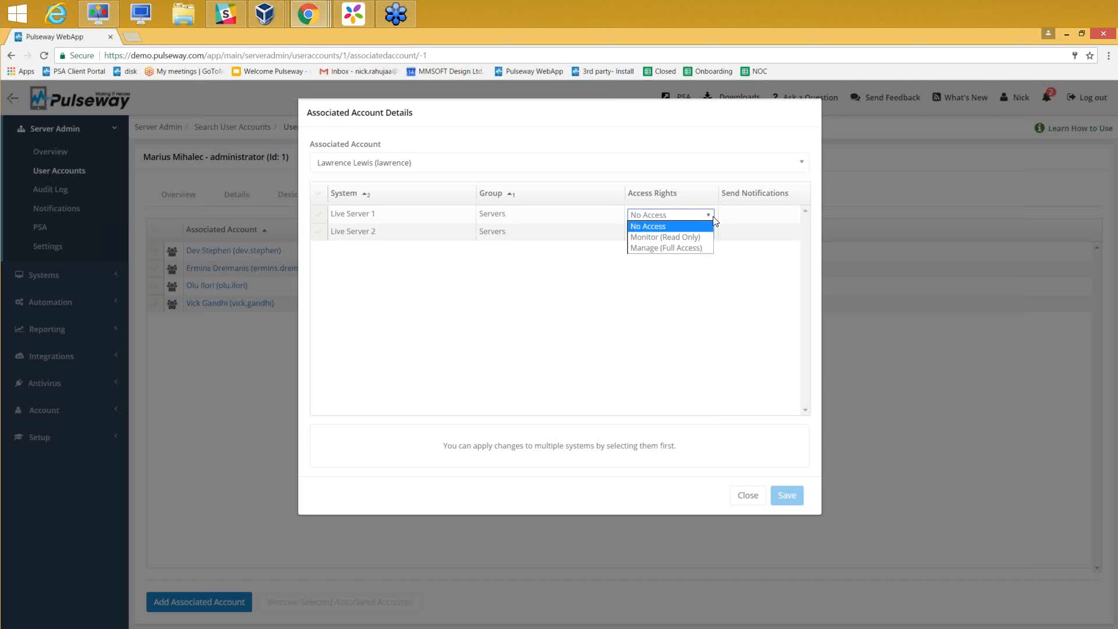
click(695, 246)
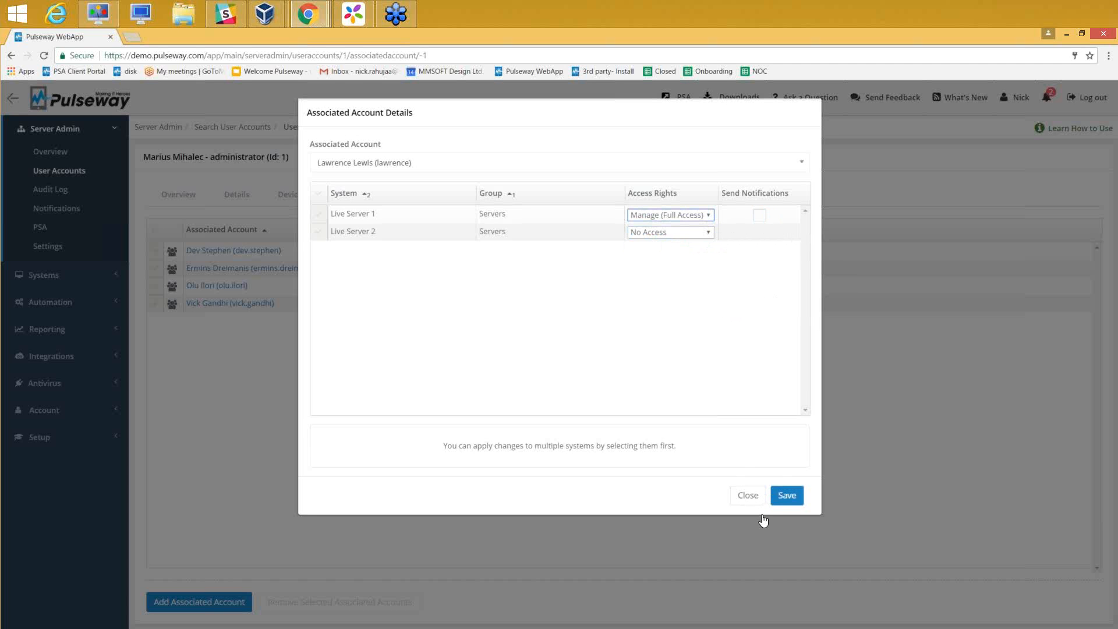
click(785, 498)
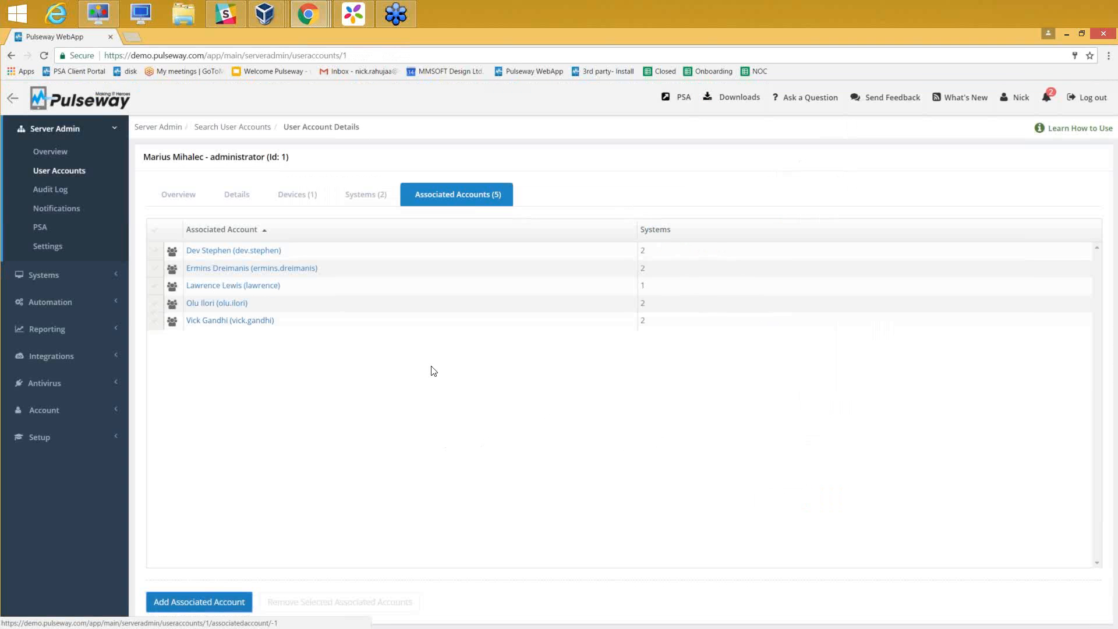
Search the server admin audit log with the default filters and sort the entries by username.
click(58, 192)
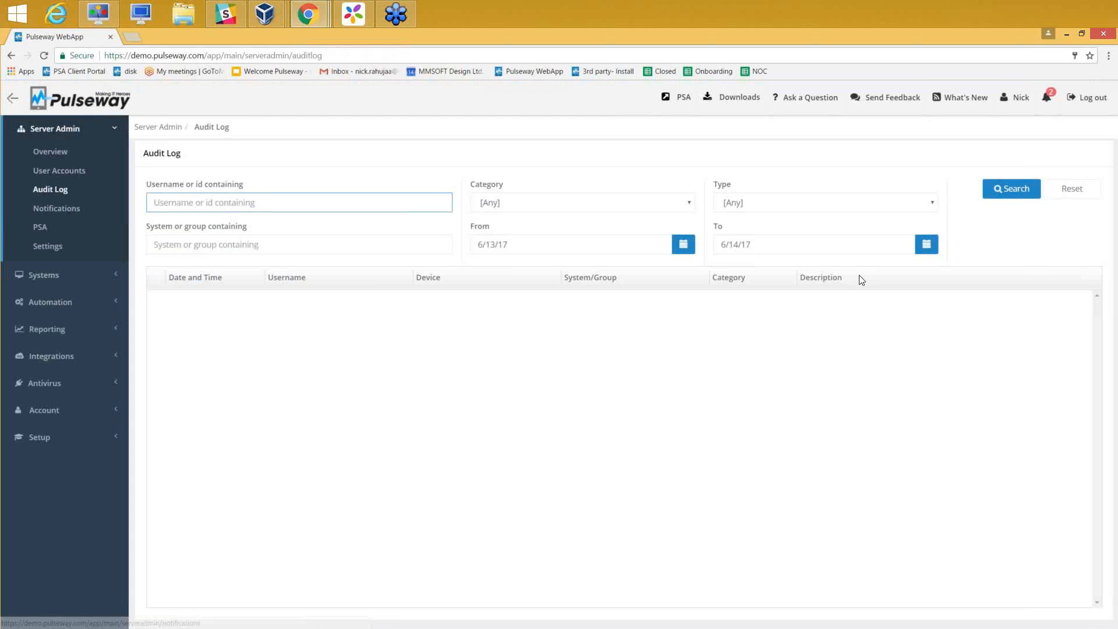
click(1012, 188)
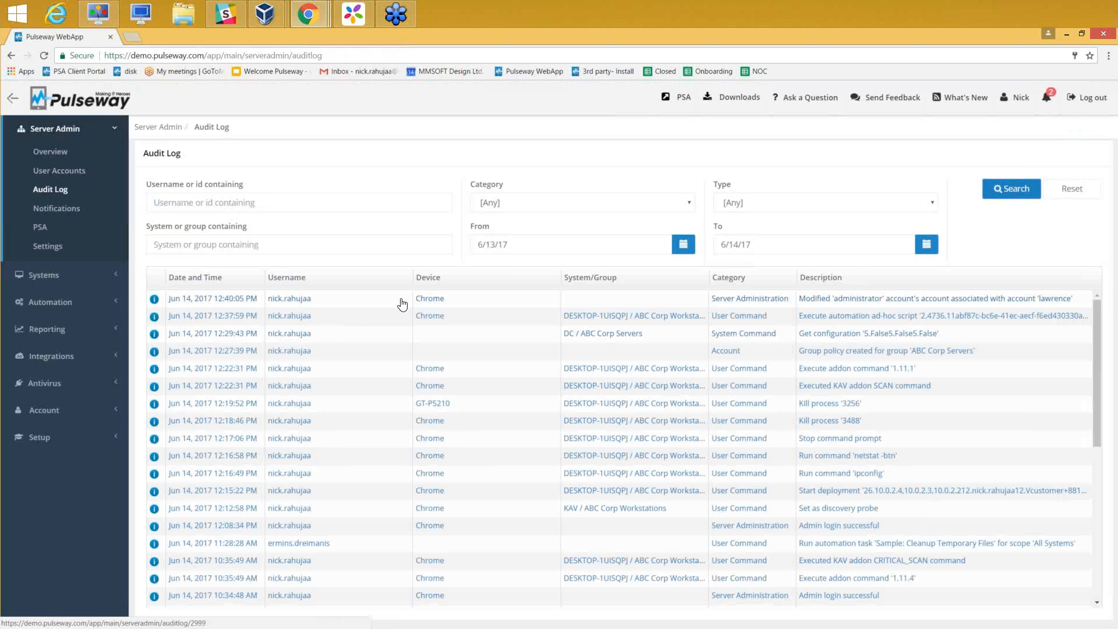
click(359, 288)
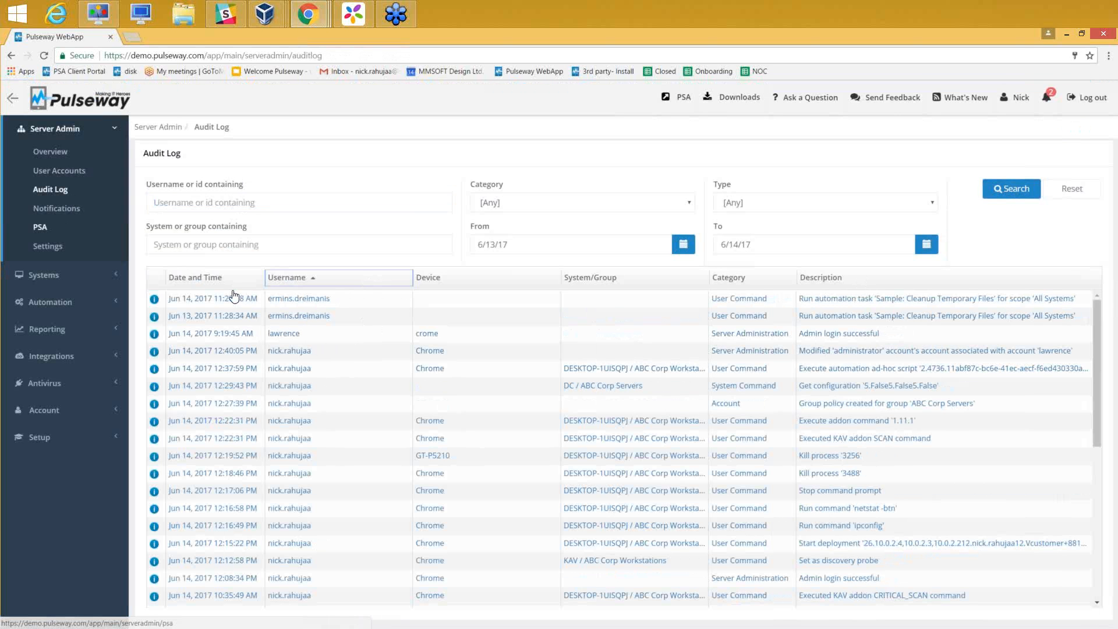
Show the server admin notifications history and the PSA integration settings.
click(55, 215)
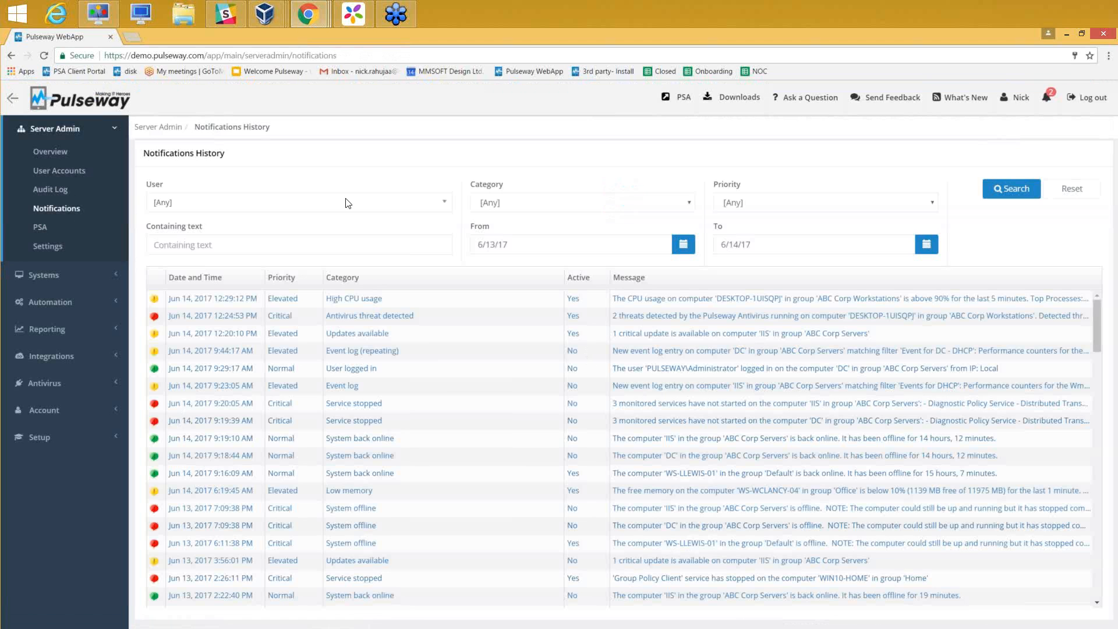
click(41, 230)
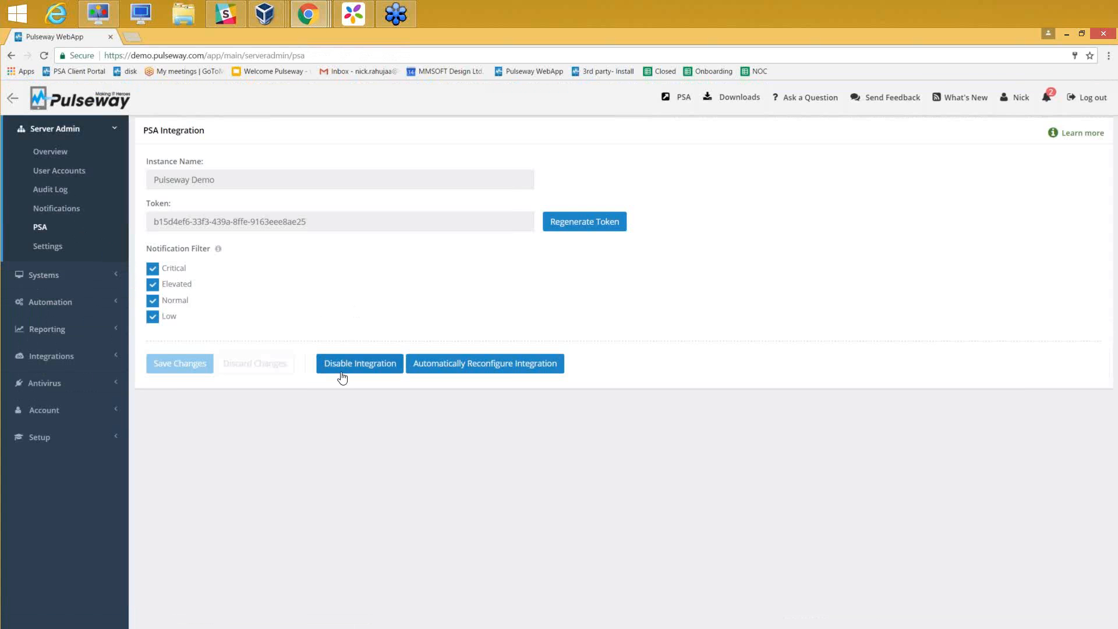
From the Executive Summary report template, view the Sample: Executive Summary for All Systems report generated on 7 June 2017 at 12:43.
click(95, 329)
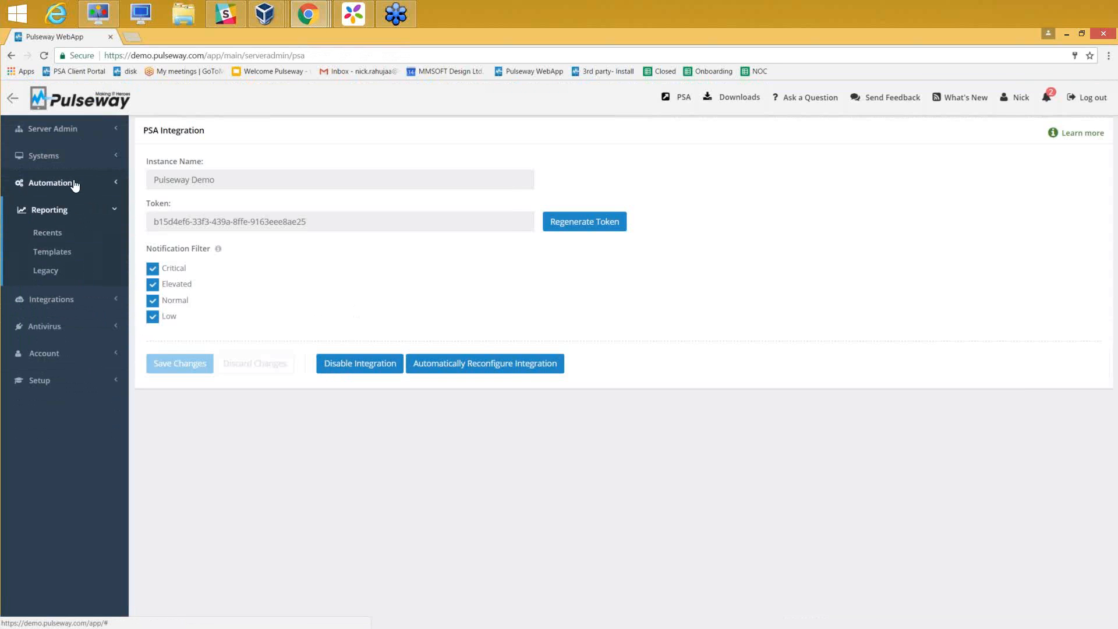
click(76, 256)
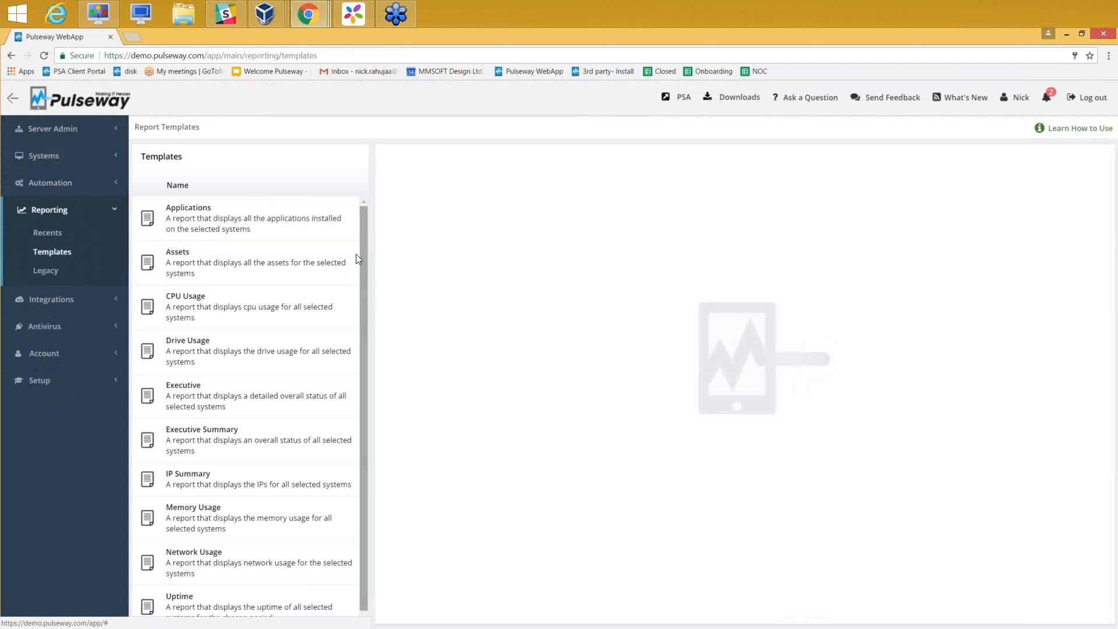
scroll(364, 263, down, 1)
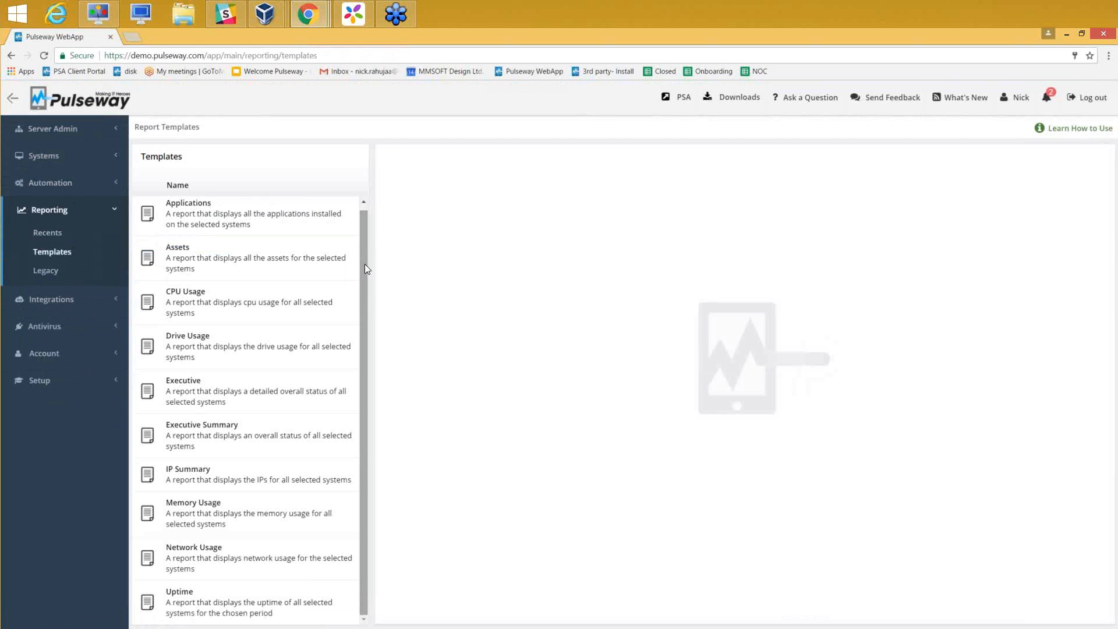
click(236, 441)
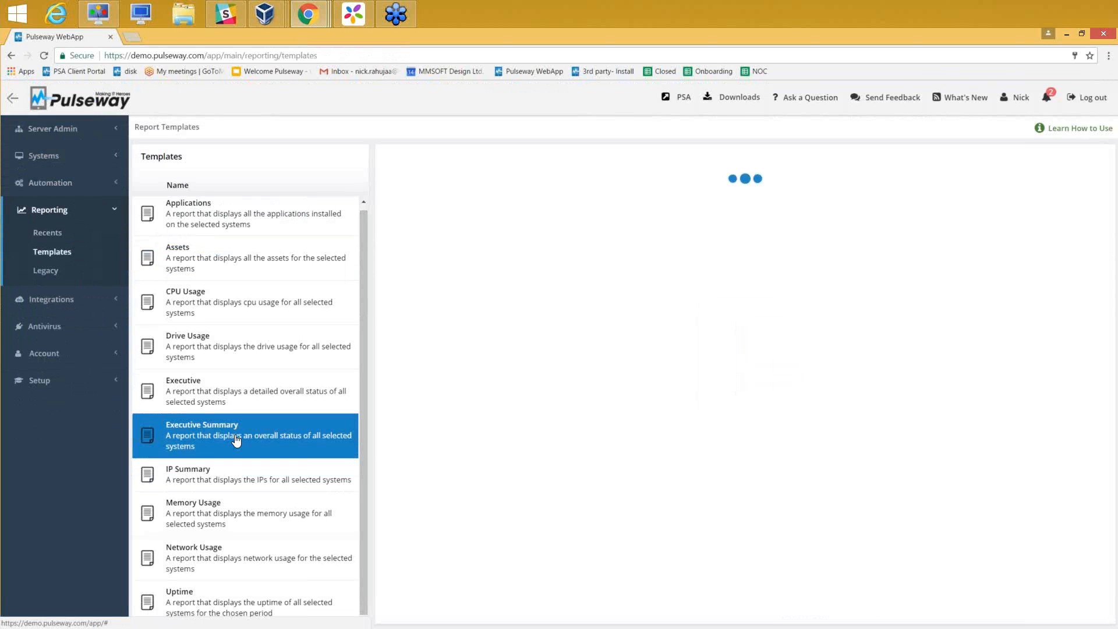
mouse_move(976, 213)
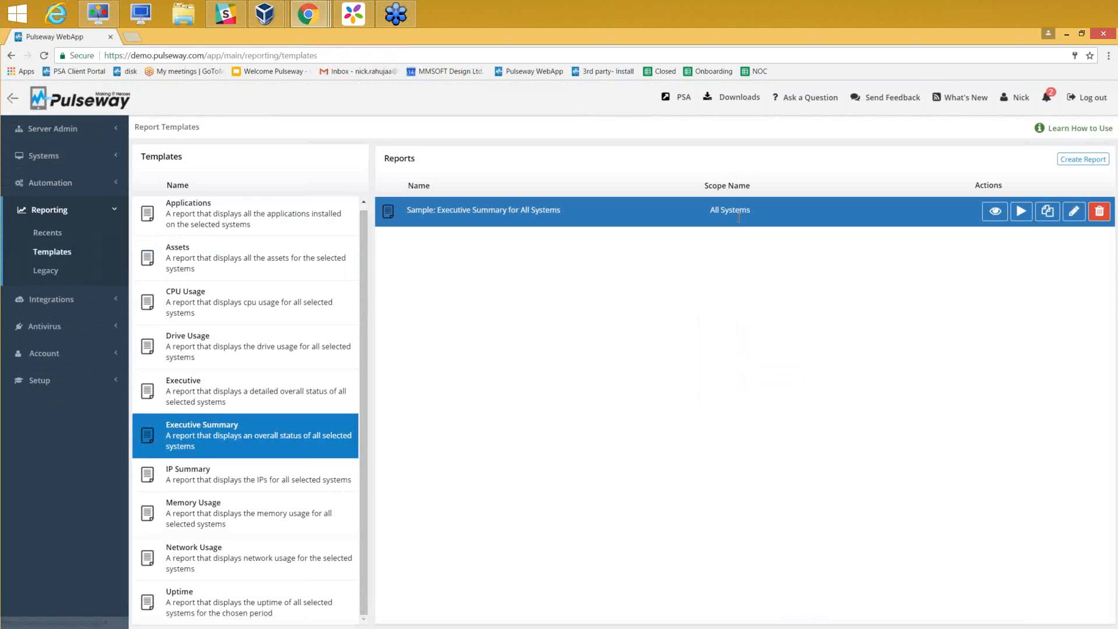
click(1011, 211)
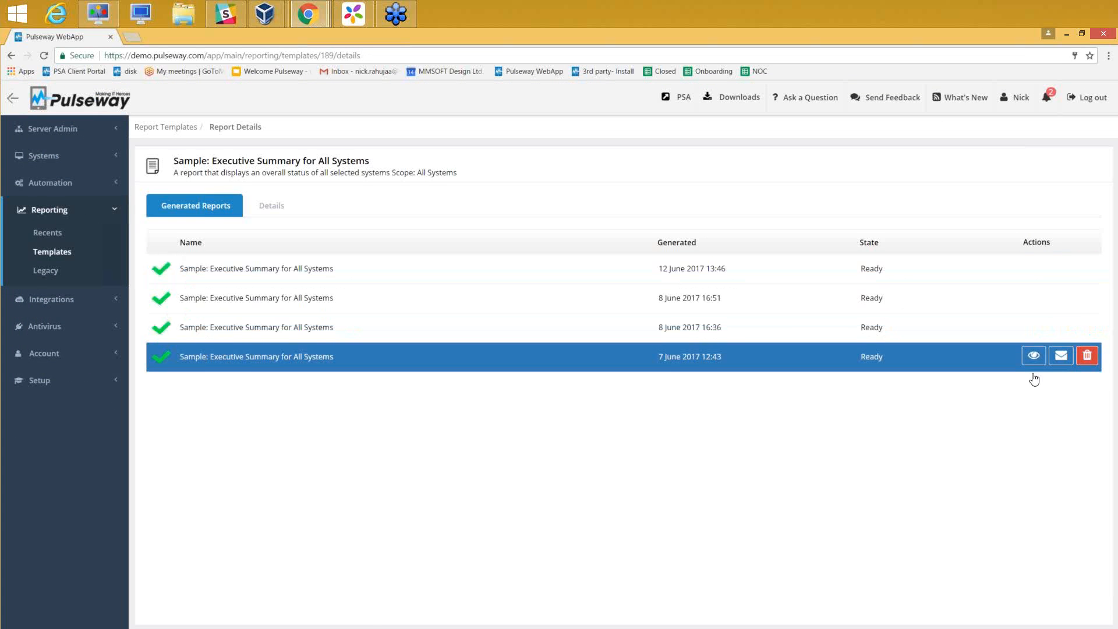
click(656, 348)
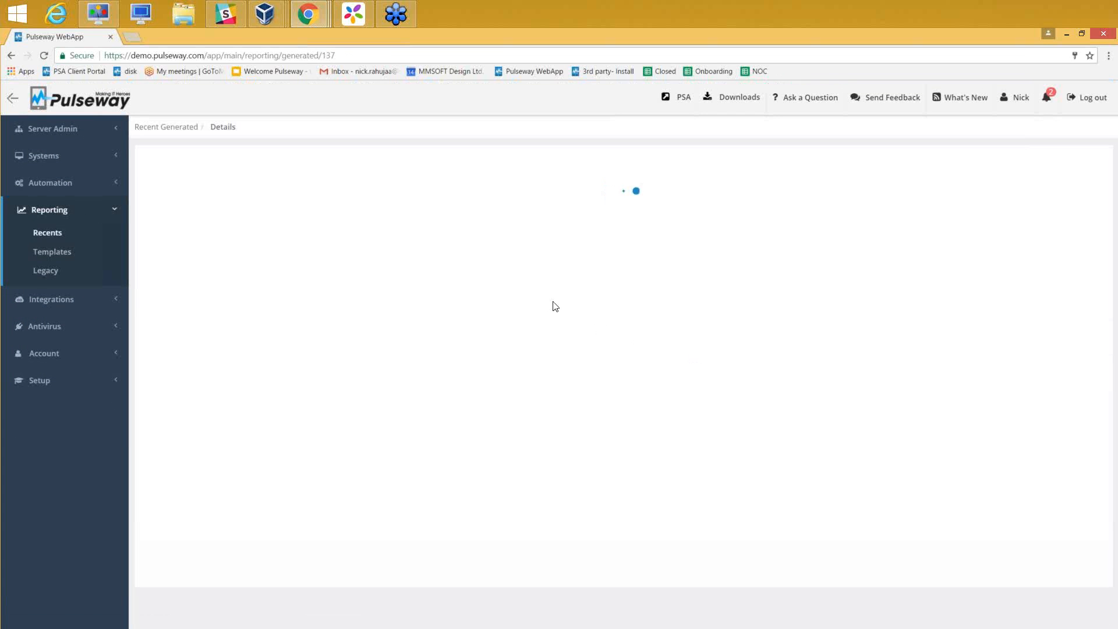
click(172, 601)
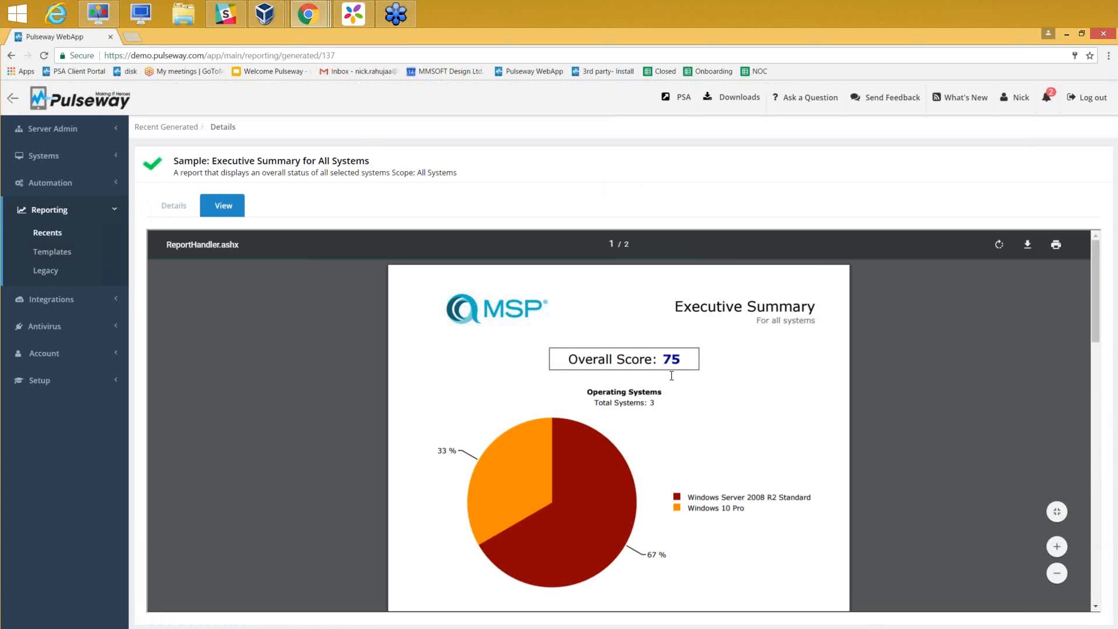
Examine the Executive Summary report's overall score, operating system chart and per-category system scores across both pages.
scroll(637, 393, down, 4)
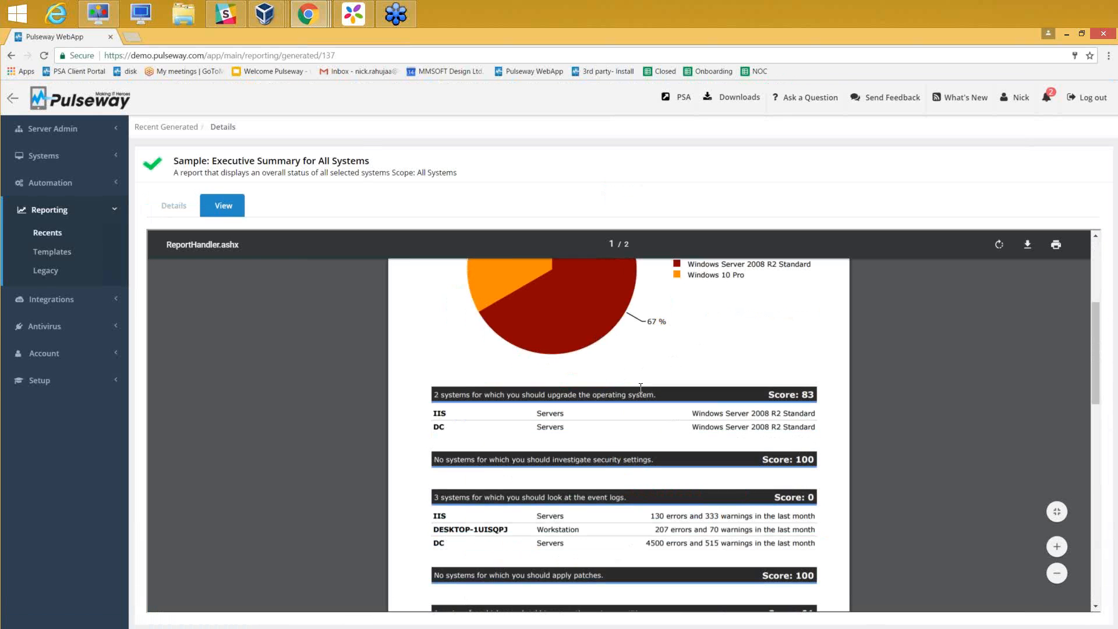
scroll(789, 392, down, 1)
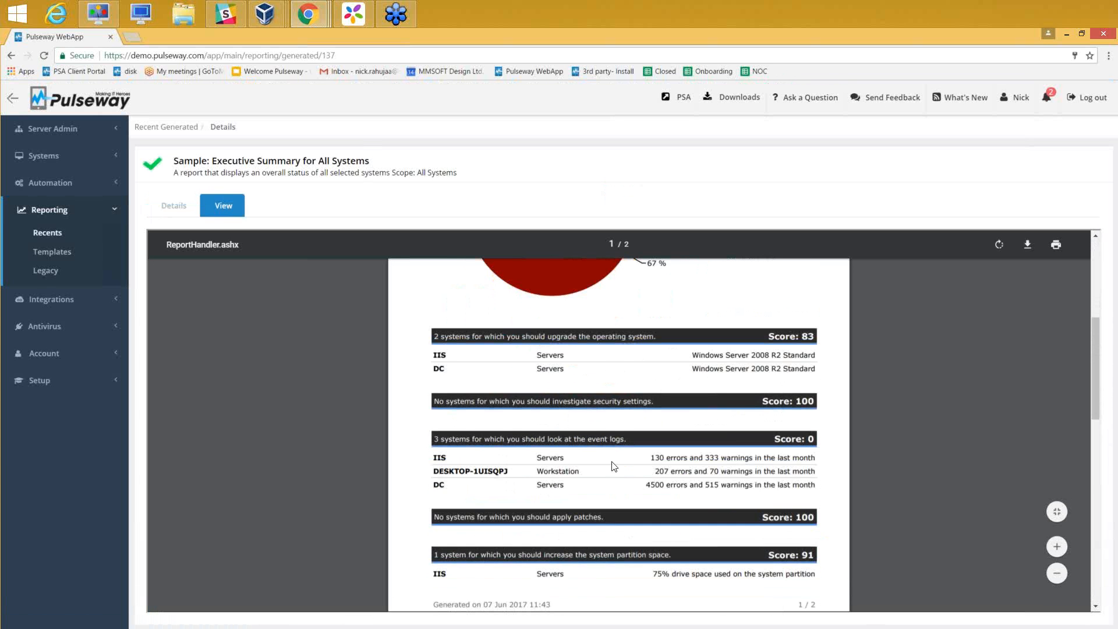
scroll(664, 402, down, 1)
scroll(664, 402, down, 4)
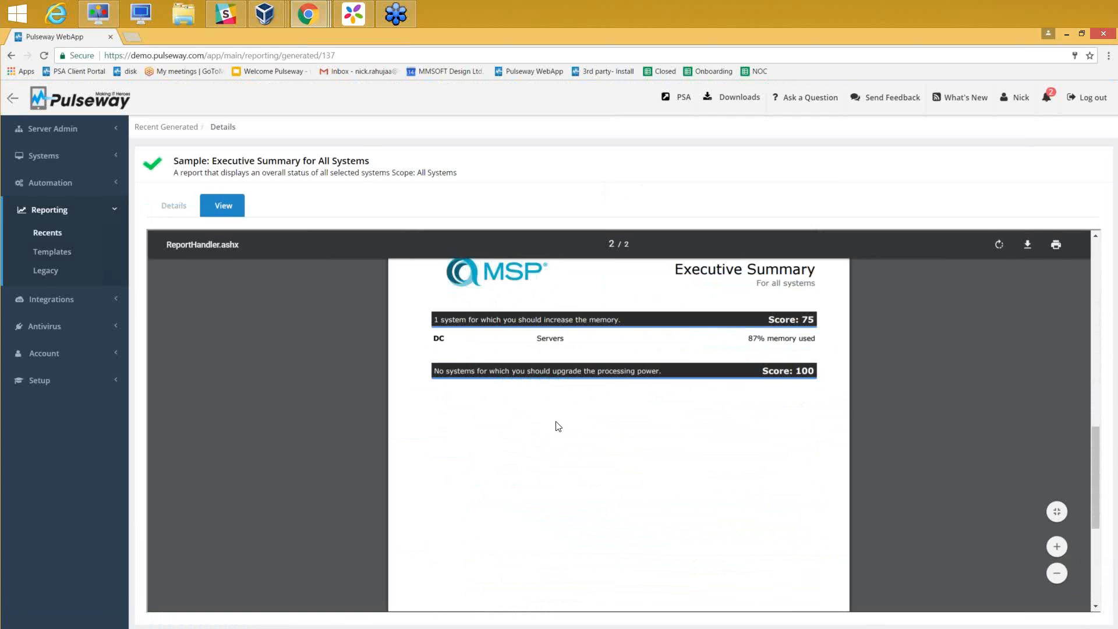
scroll(572, 426, up, 1)
scroll(574, 428, up, 2)
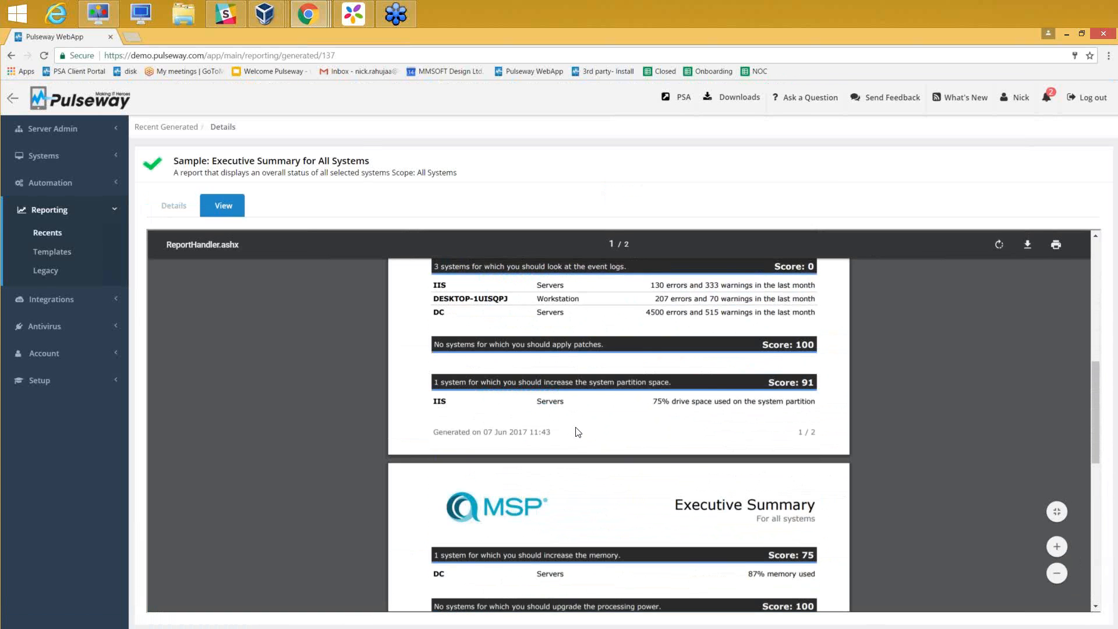
scroll(577, 431, up, 2)
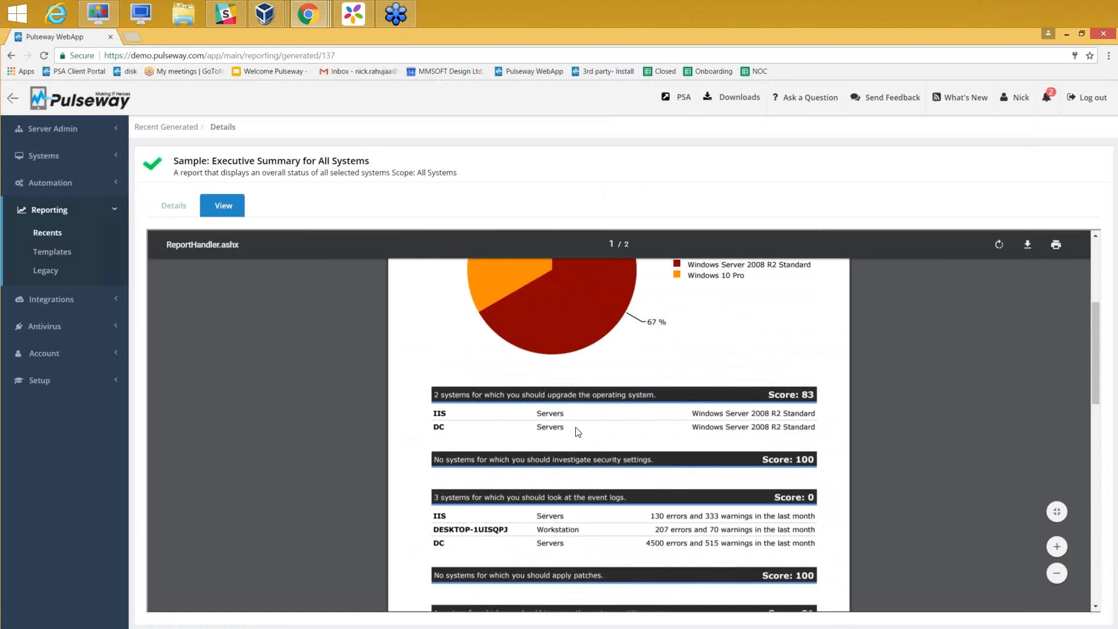
scroll(576, 430, up, 1)
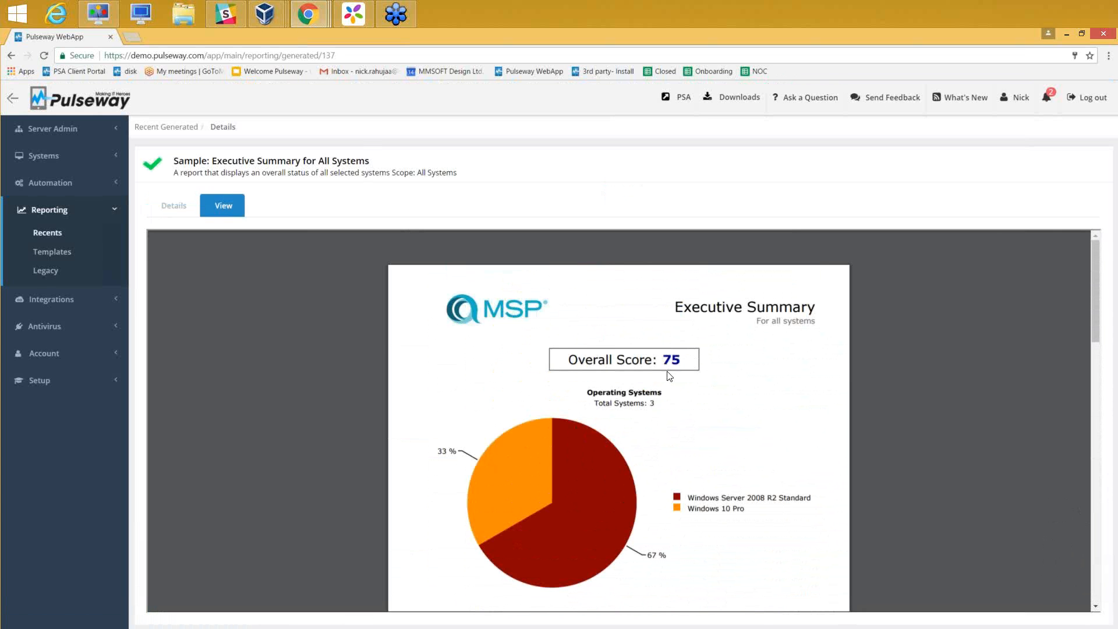
scroll(655, 348, down, 2)
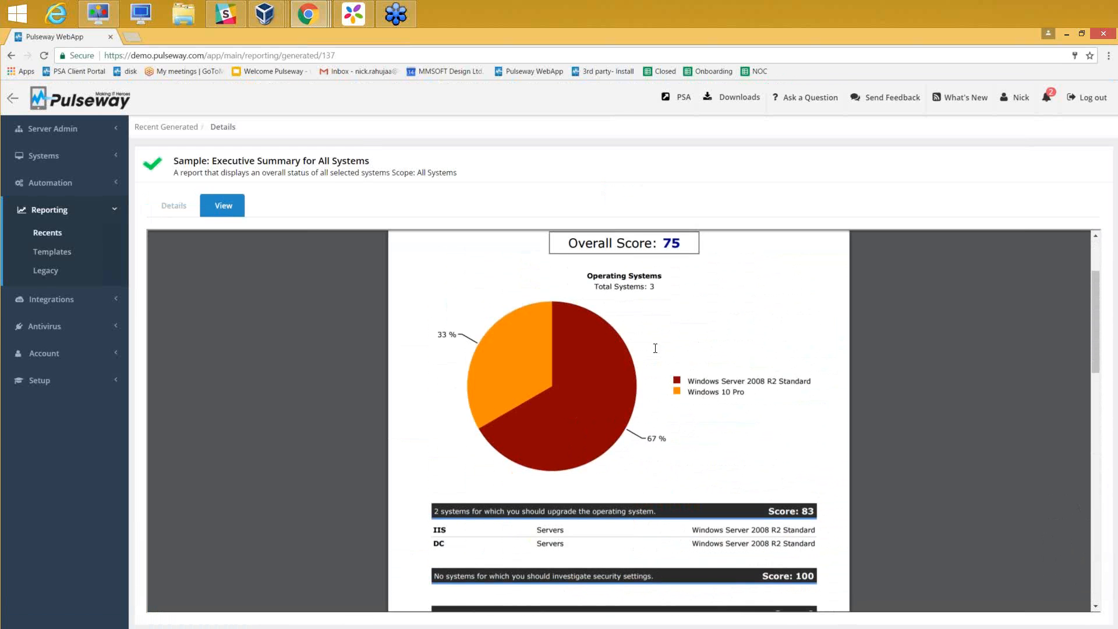
Return to the report templates and open the Sample: Applications for All Systems report for editing.
click(64, 252)
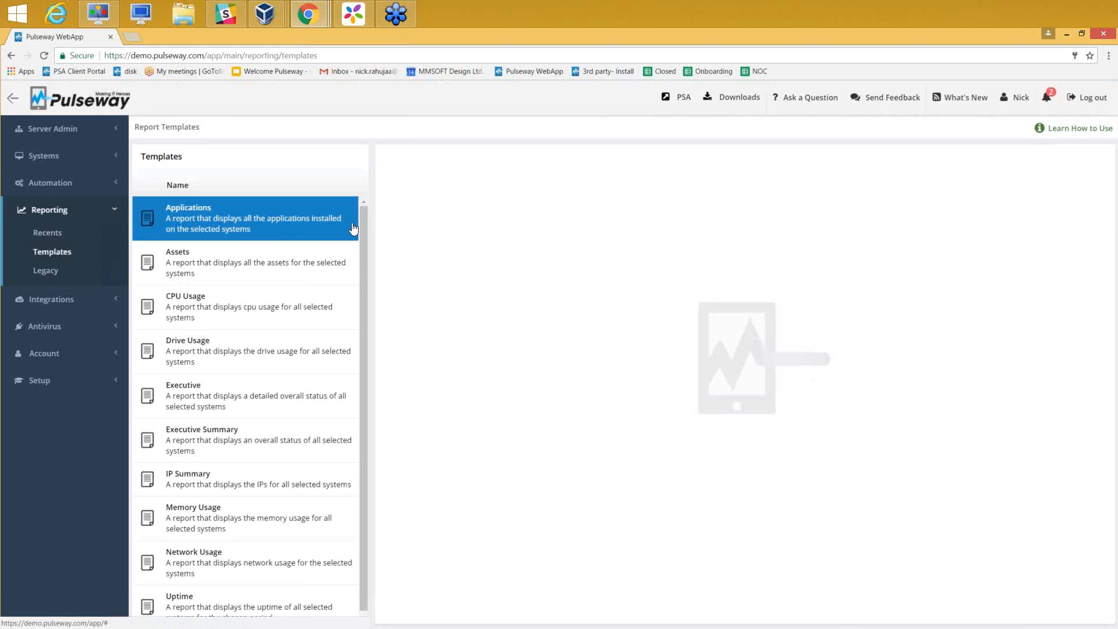
click(335, 229)
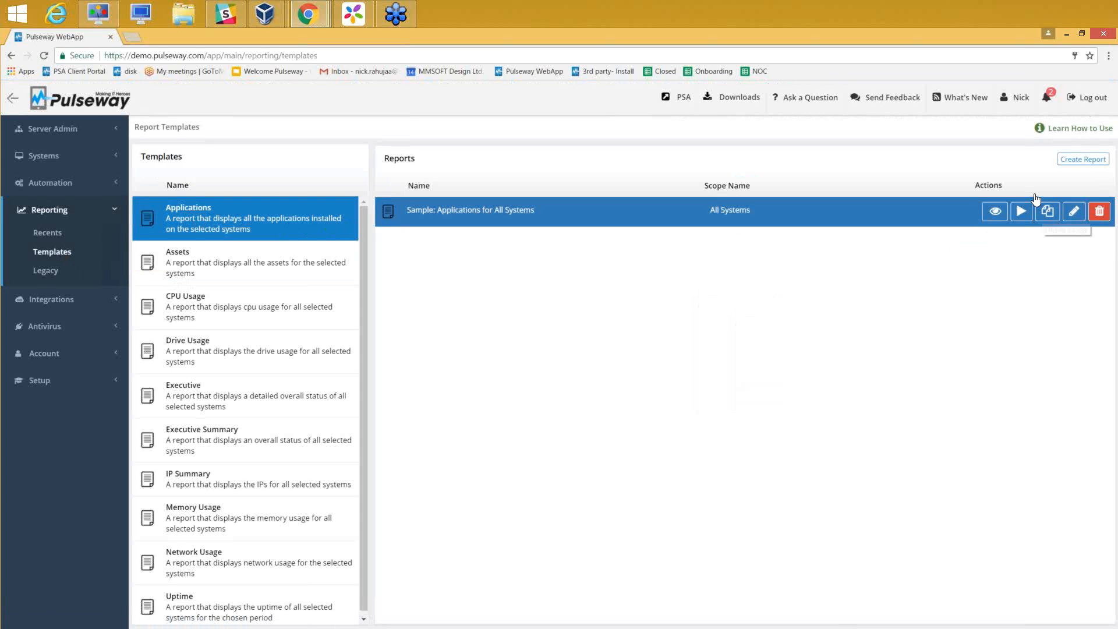
click(1074, 211)
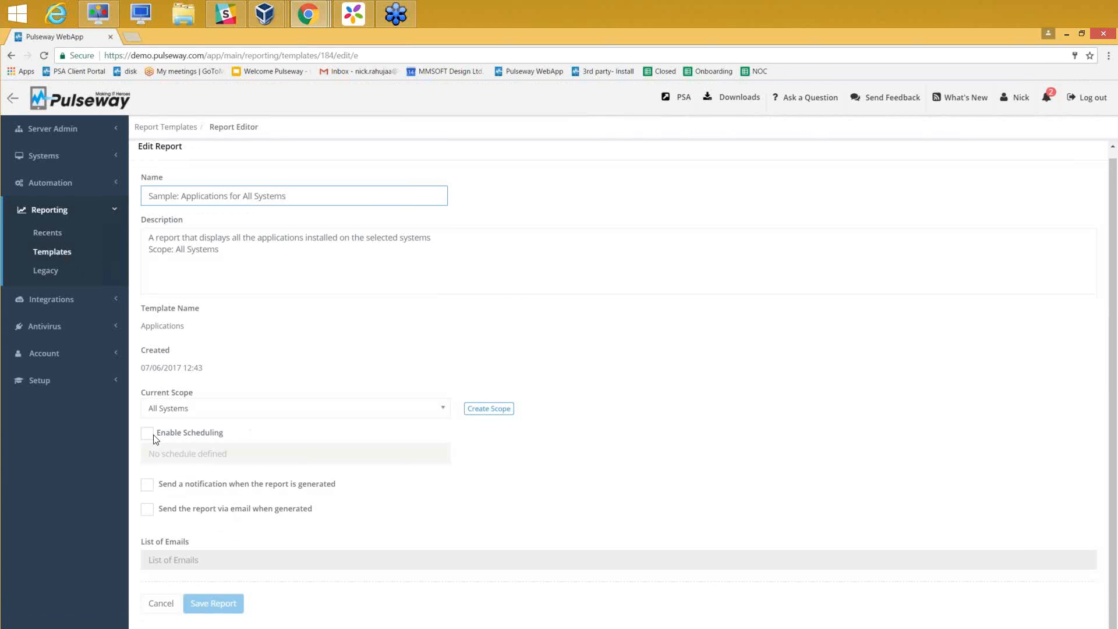
From the legacy reports, view the IPv4 Addresses report for the DC system and the 7 Days Uptime report.
click(64, 275)
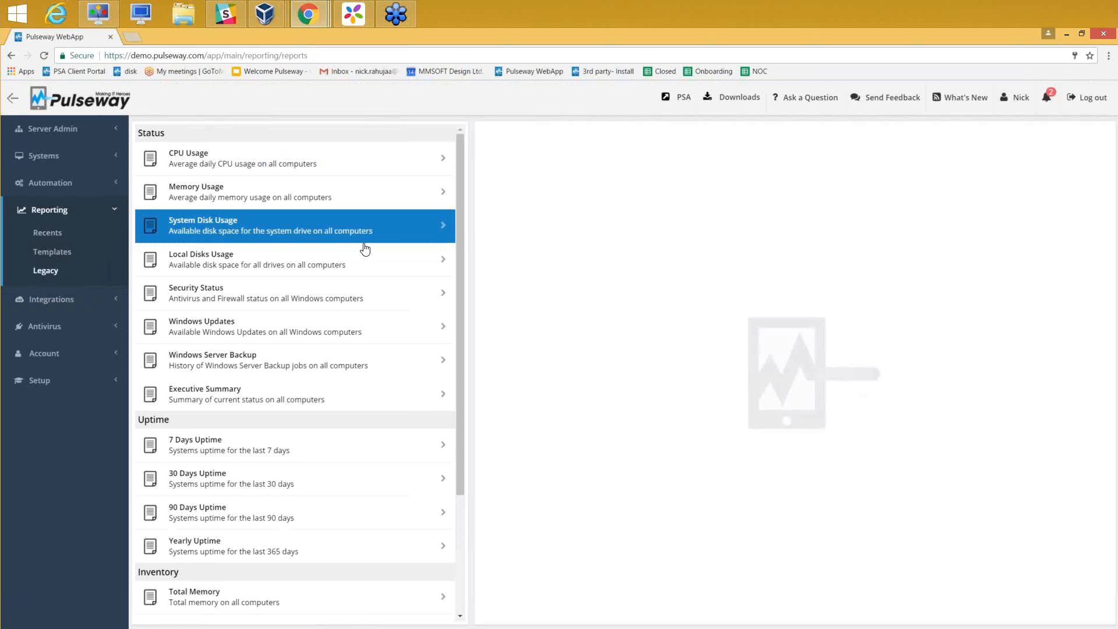
scroll(365, 249, down, 3)
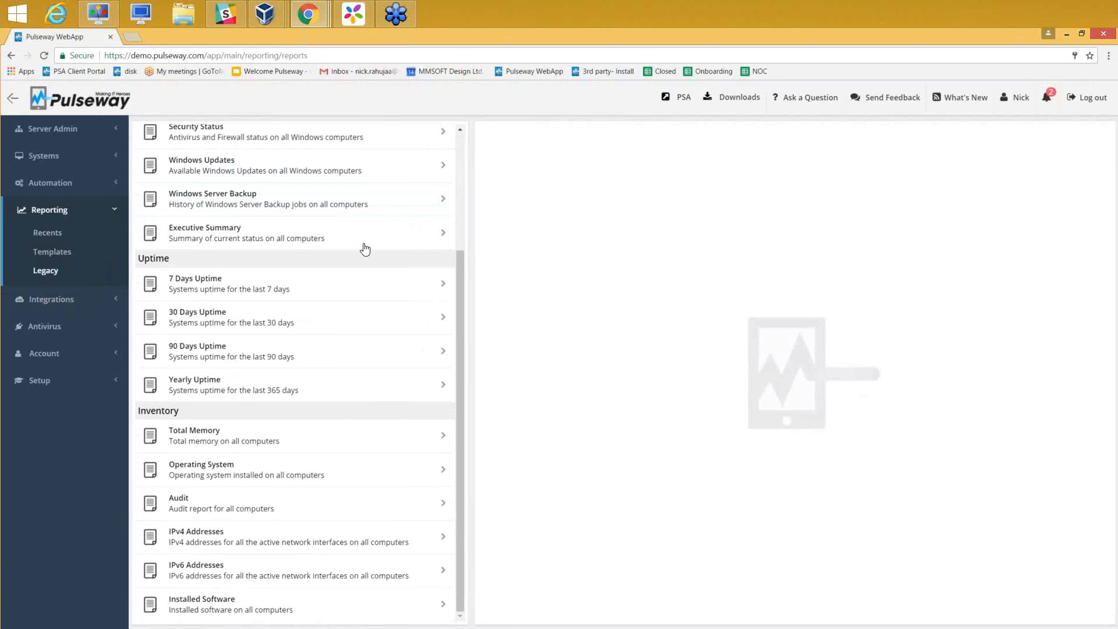
click(295, 537)
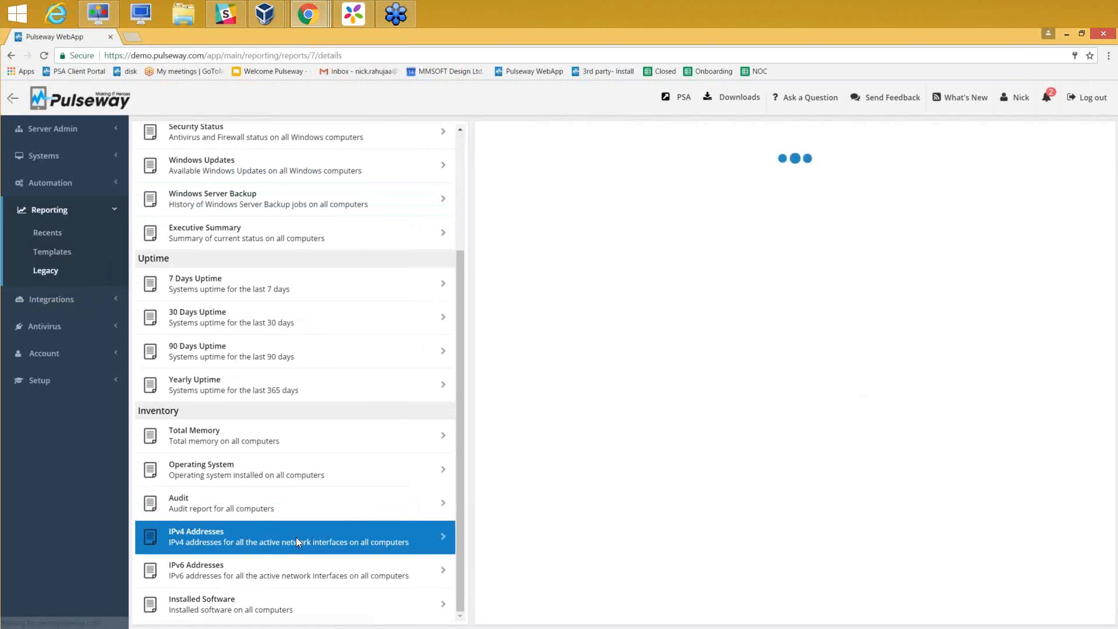
click(587, 228)
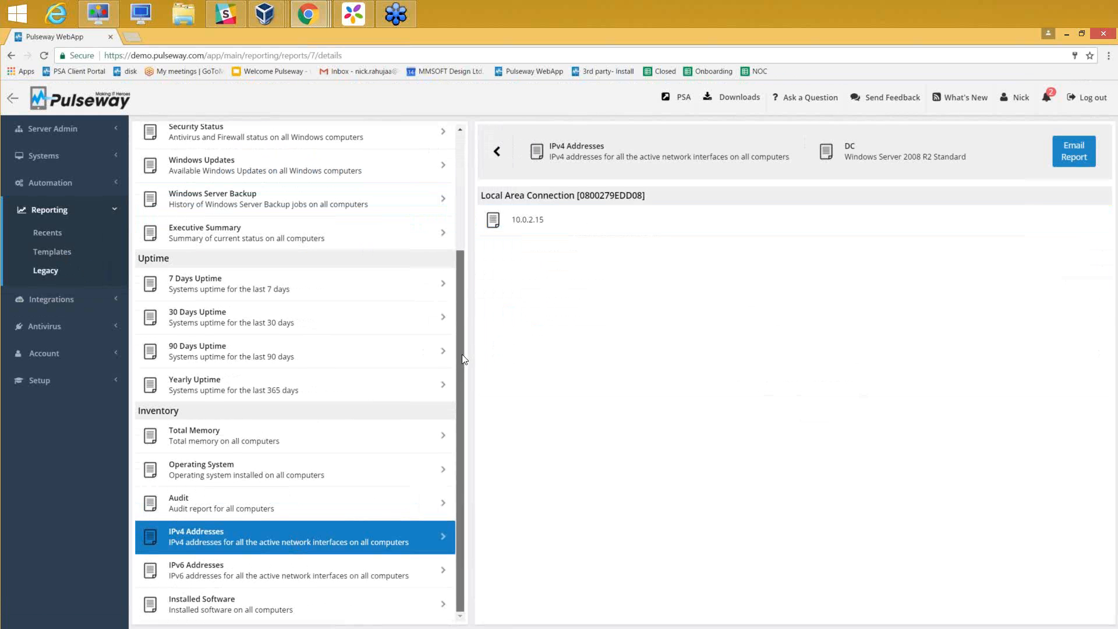
scroll(462, 354, up, 2)
click(379, 365)
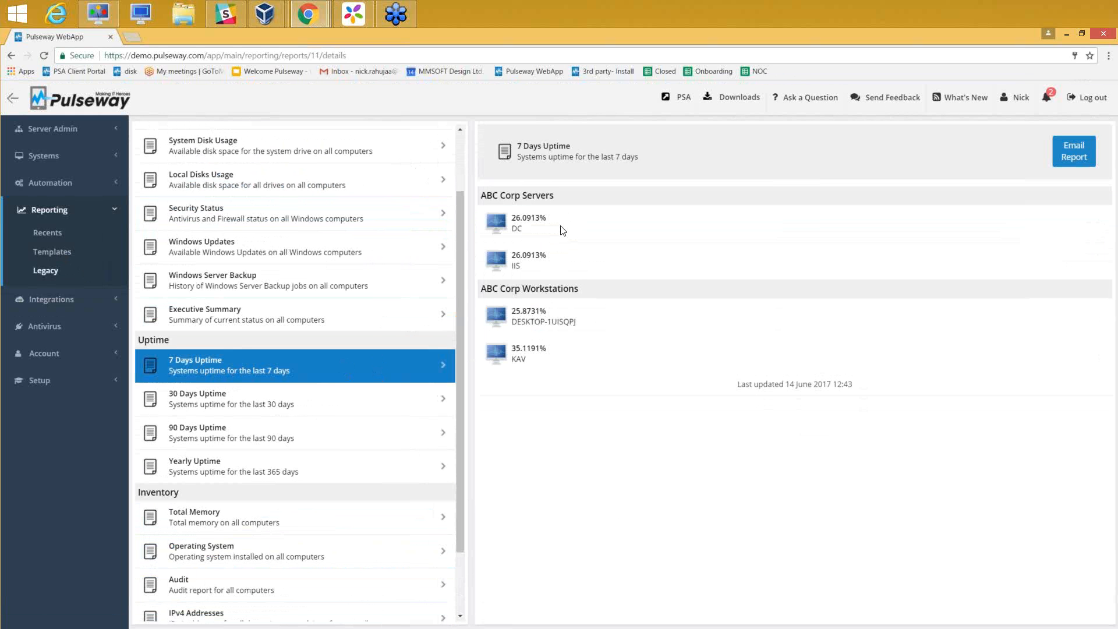
Open the legacy Windows Updates report and email it, entering the recipient's e-mail address.
drag(460, 445, 466, 373)
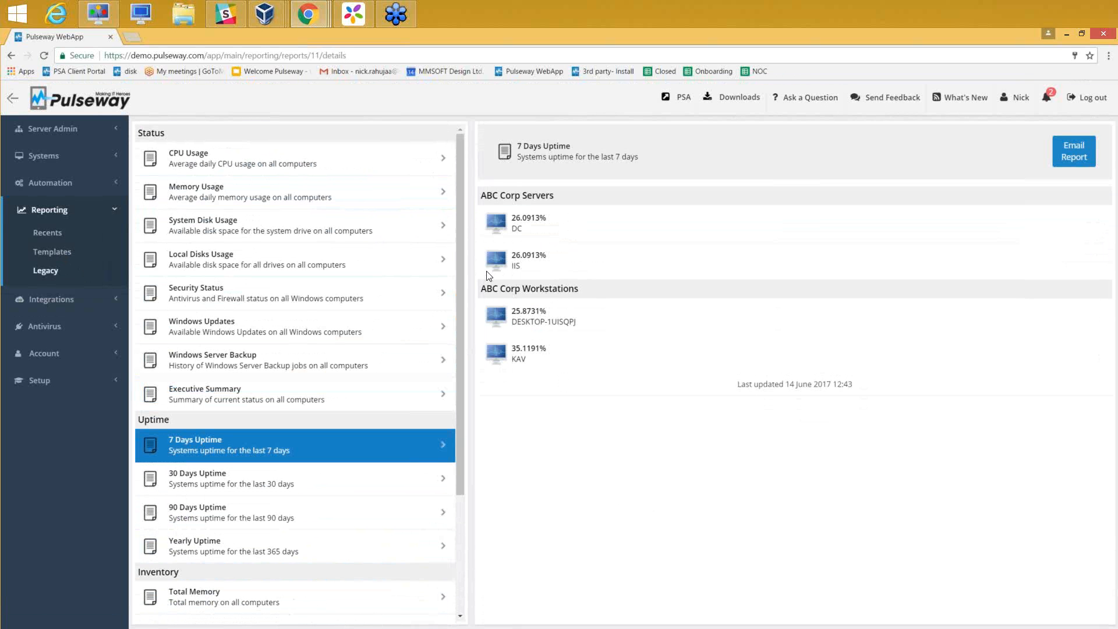
click(242, 332)
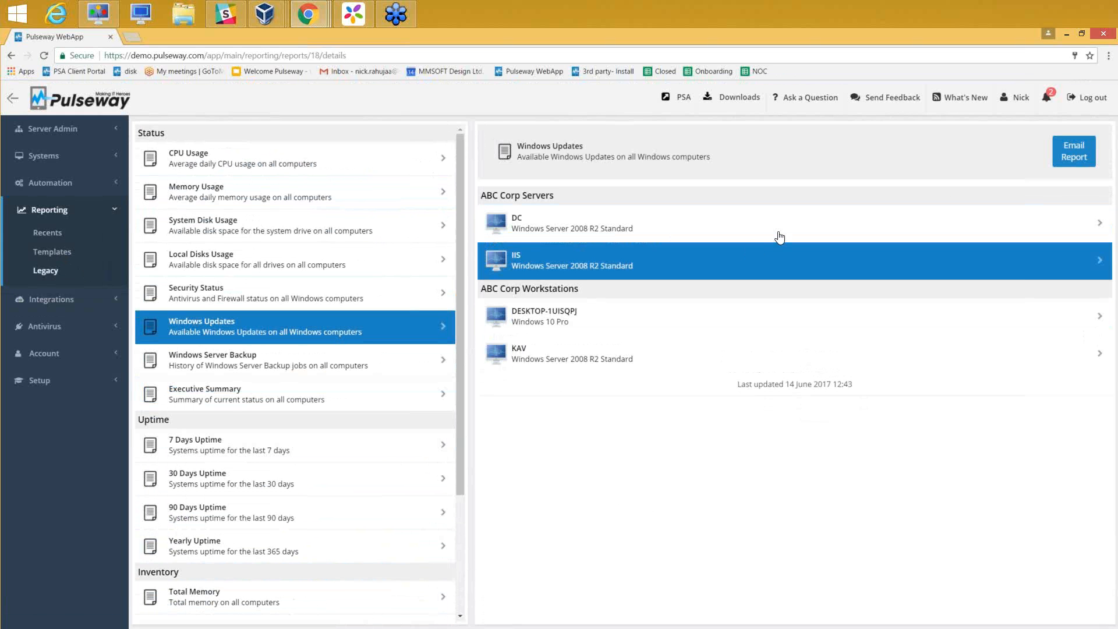
click(1067, 153)
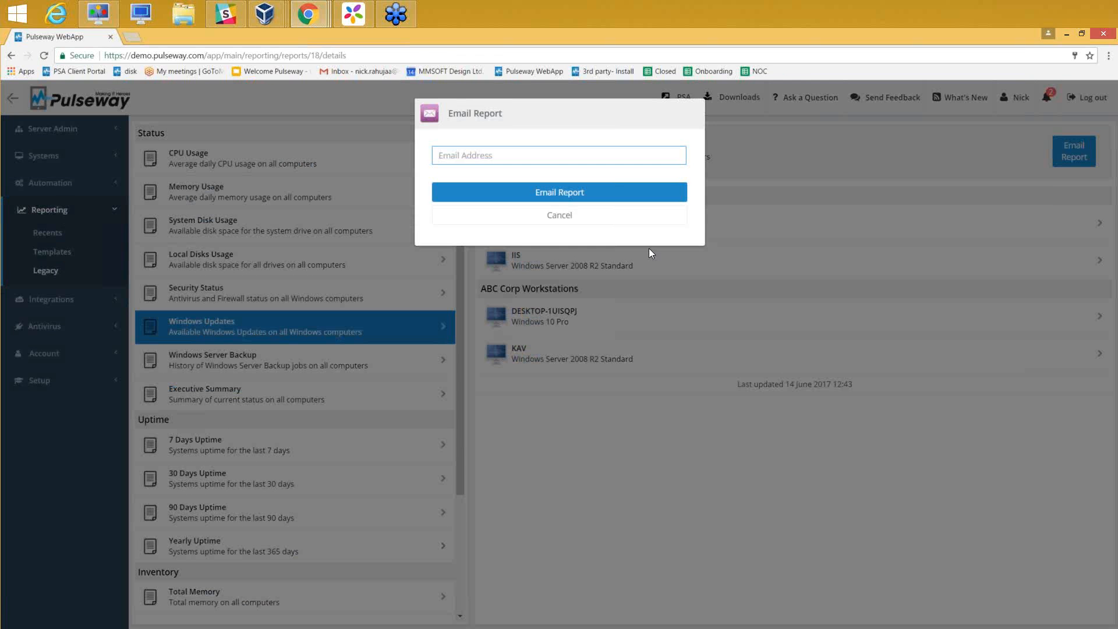
text(nick)
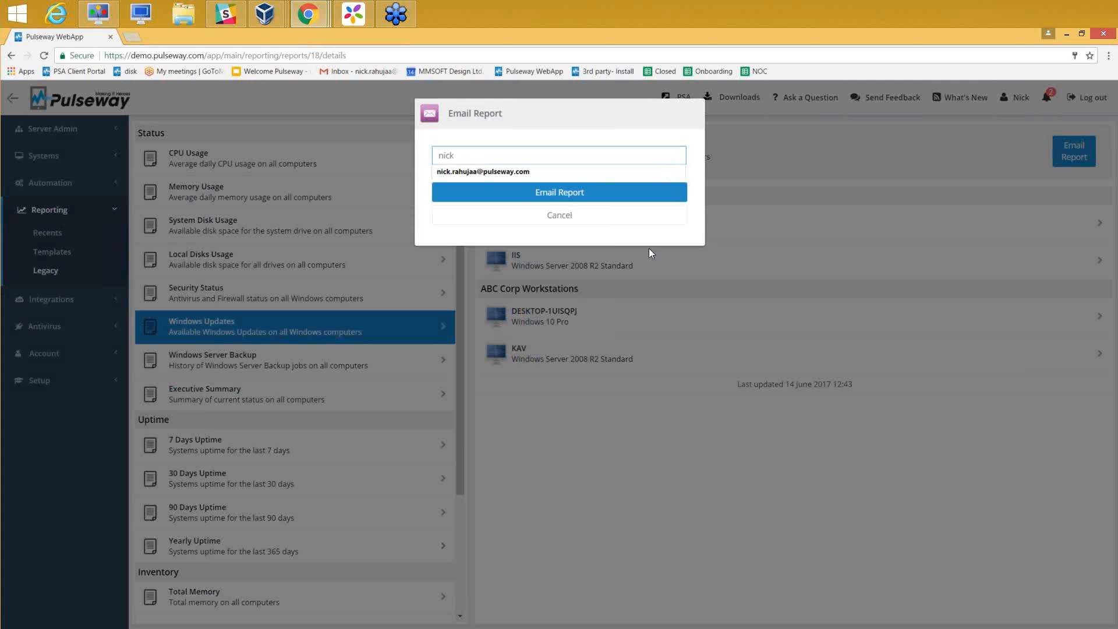
key(Down)
key(Return)
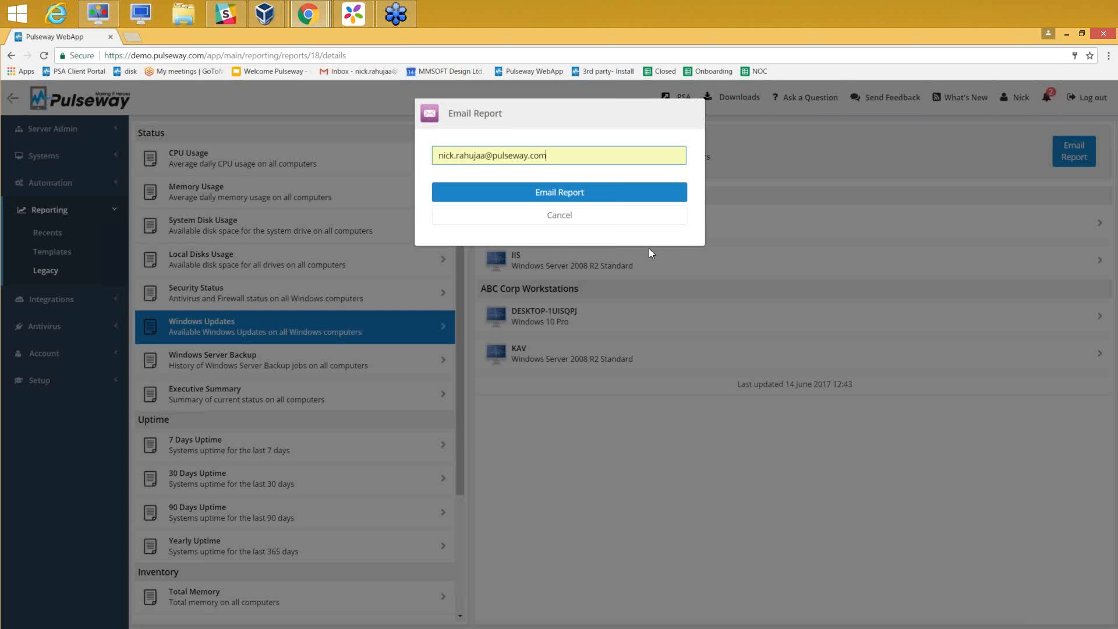
click(609, 200)
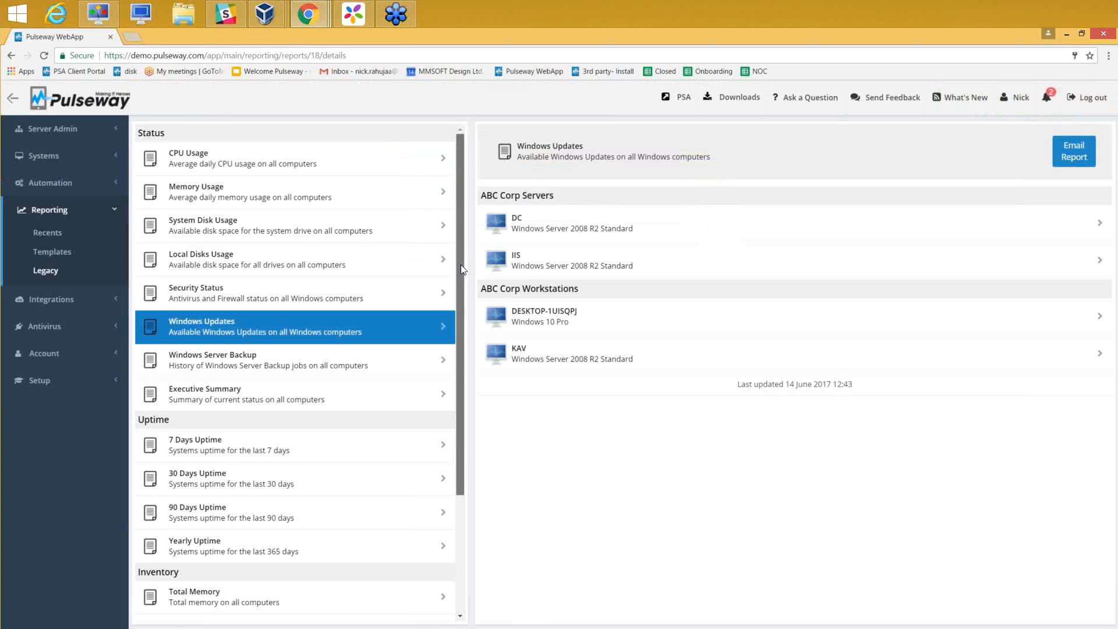
drag(459, 264, 454, 432)
scroll(443, 468, up, 3)
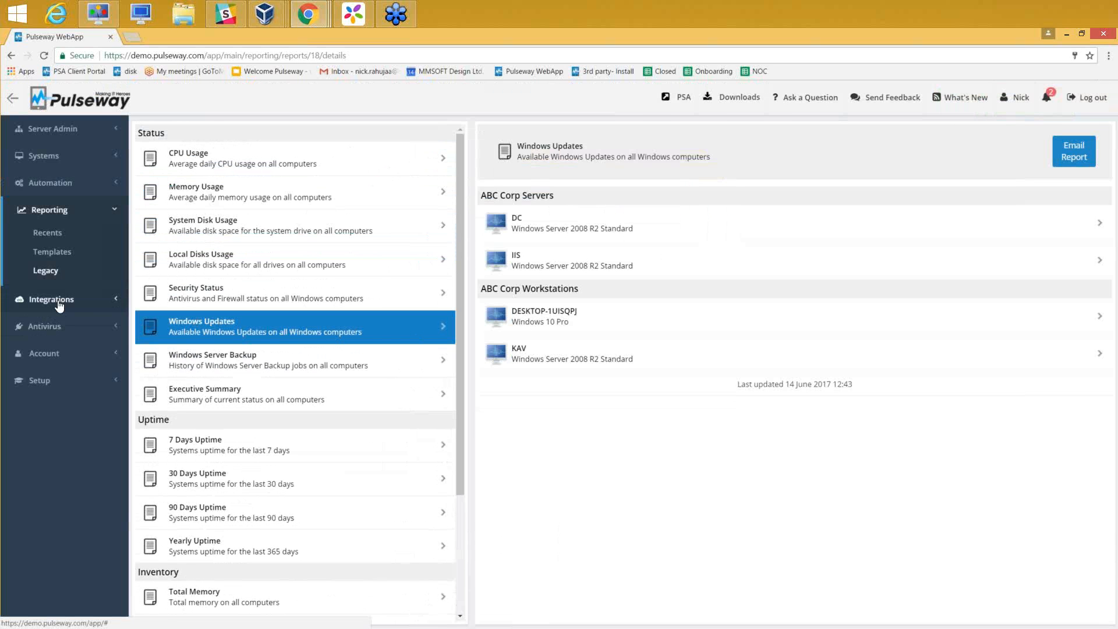
Show the antivirus agents status for all systems and check the actions for DC and the available group filters.
click(64, 326)
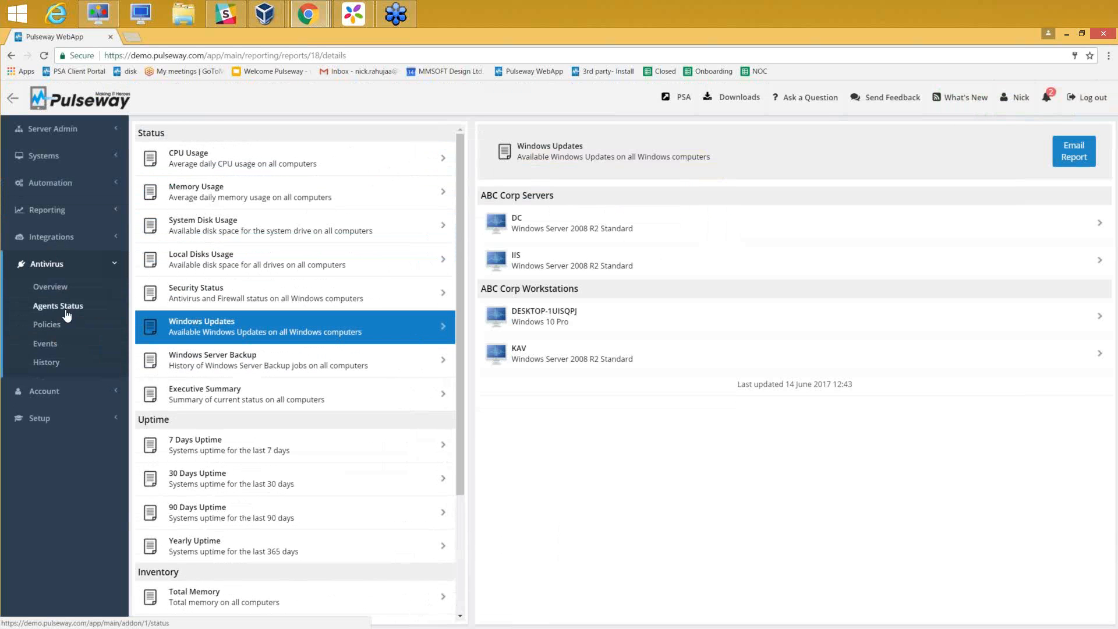
click(66, 311)
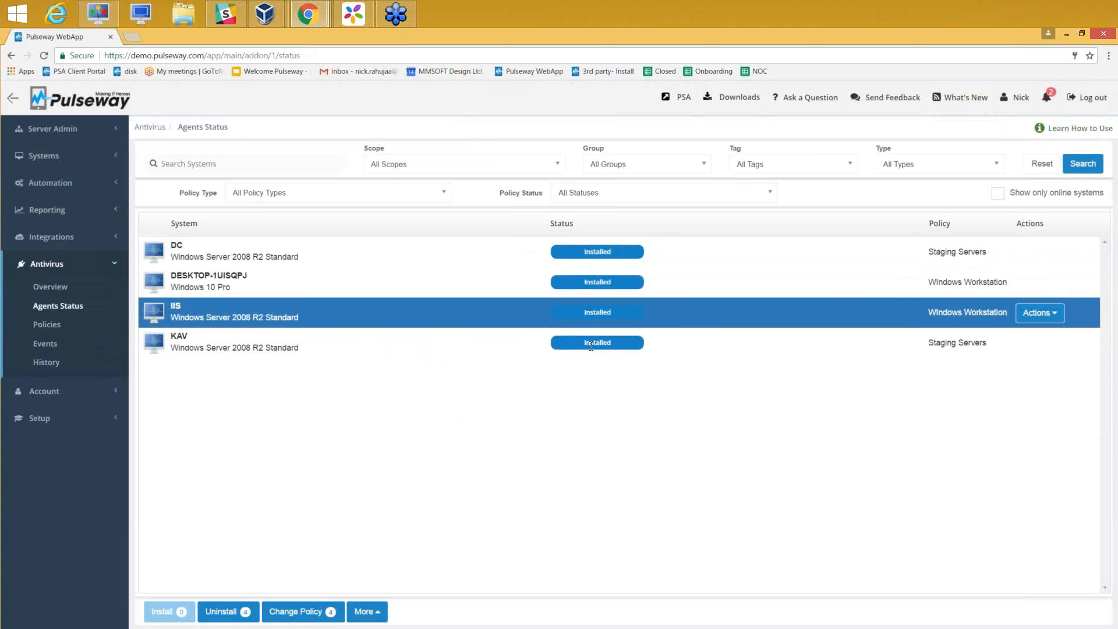
click(1057, 258)
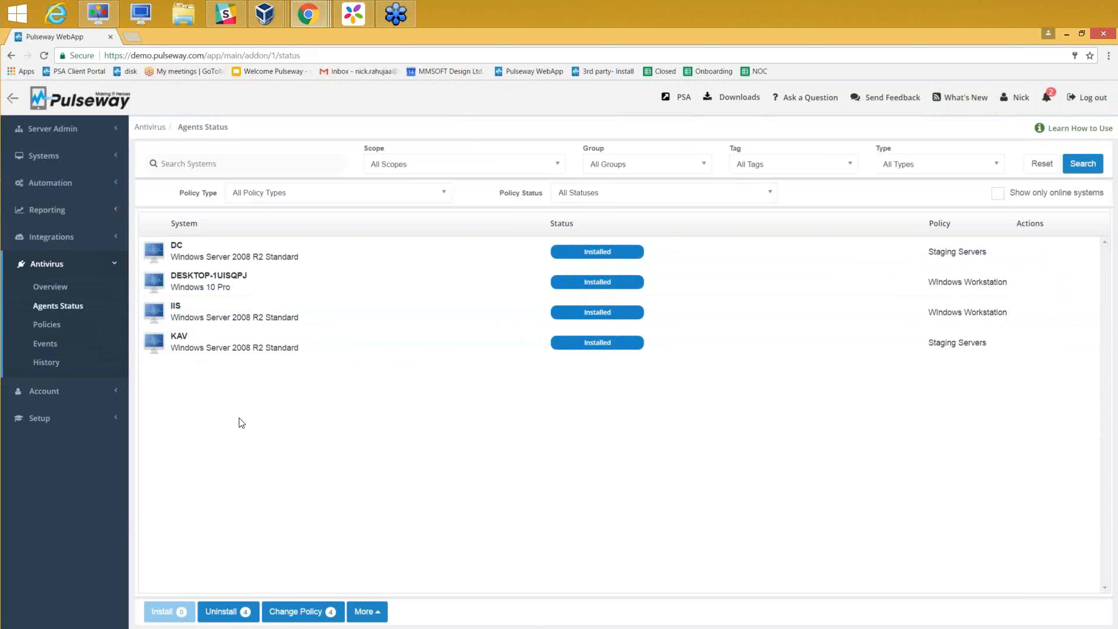
click(707, 164)
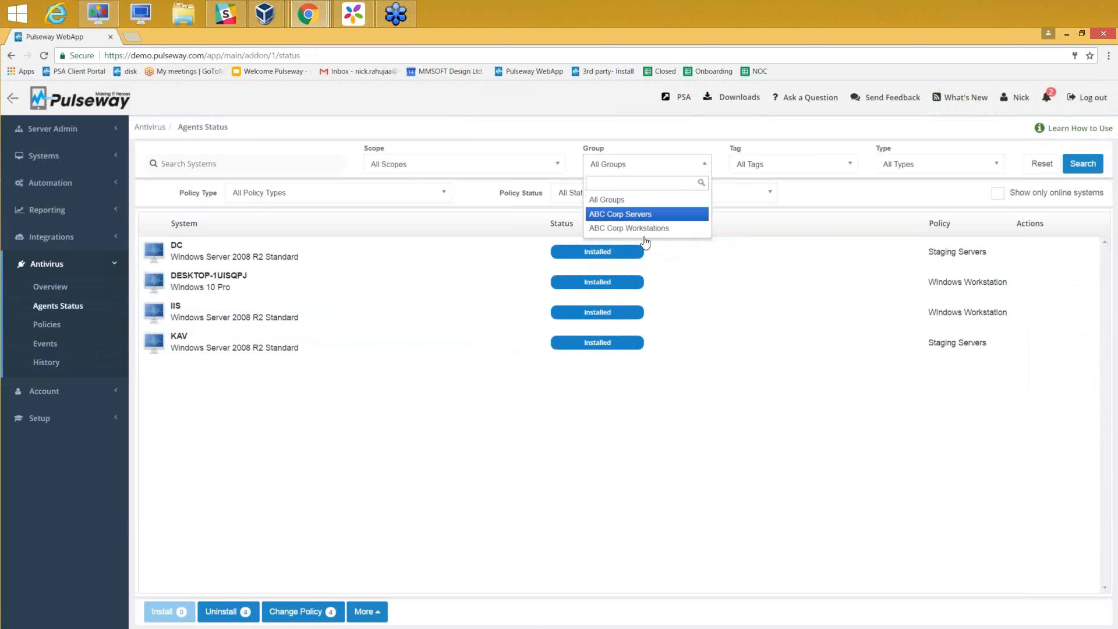
click(345, 434)
Open the Windows Workstation antivirus policy for editing and show its general protection objects.
click(59, 326)
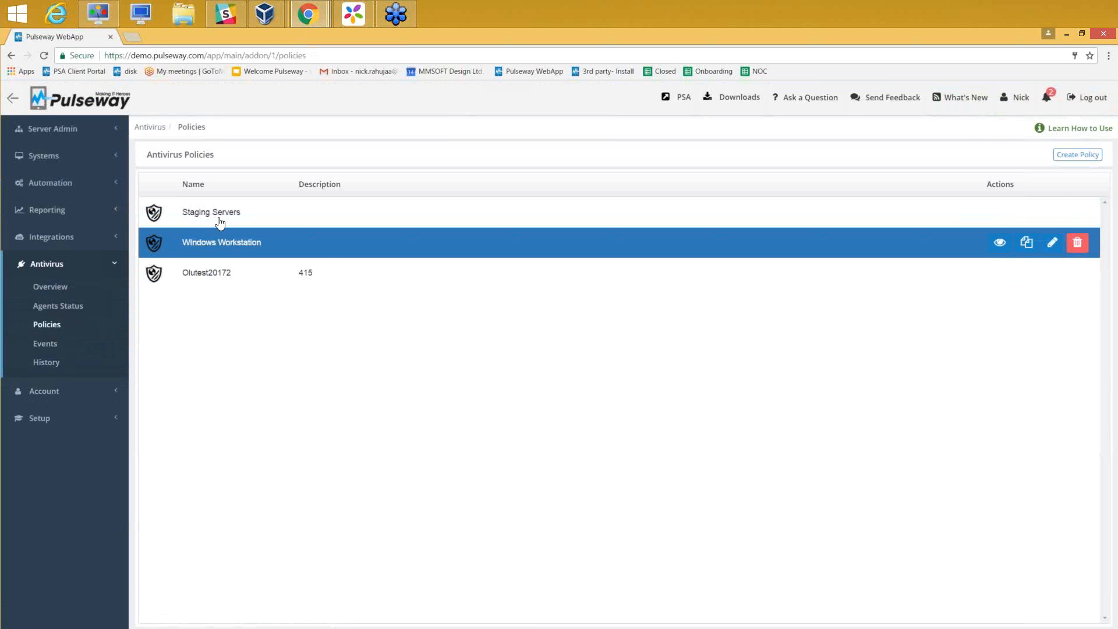
click(1052, 243)
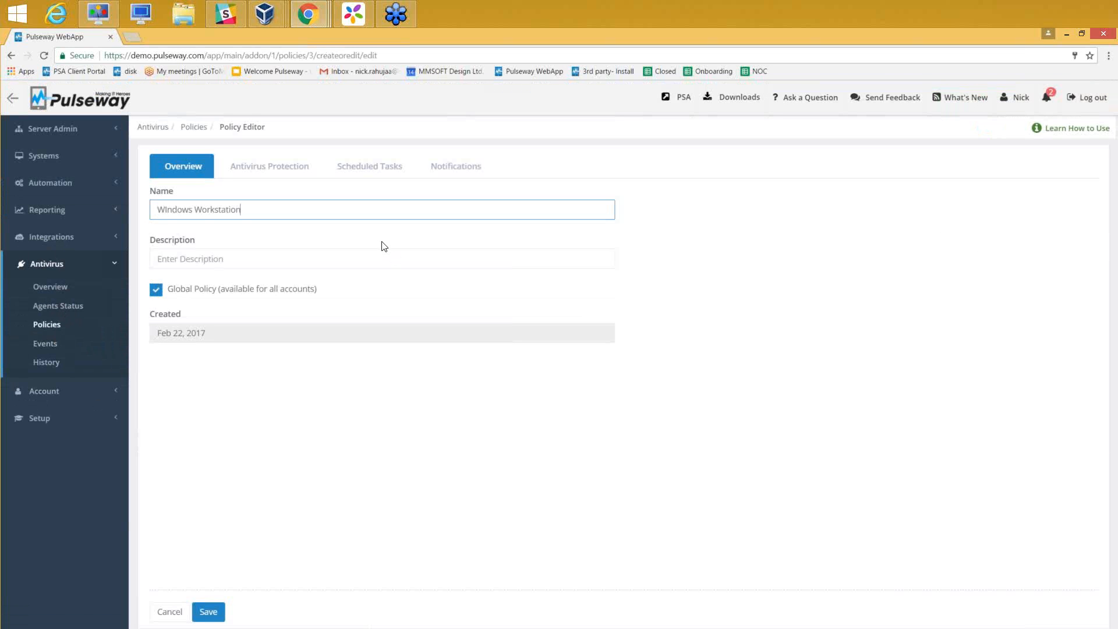
click(291, 174)
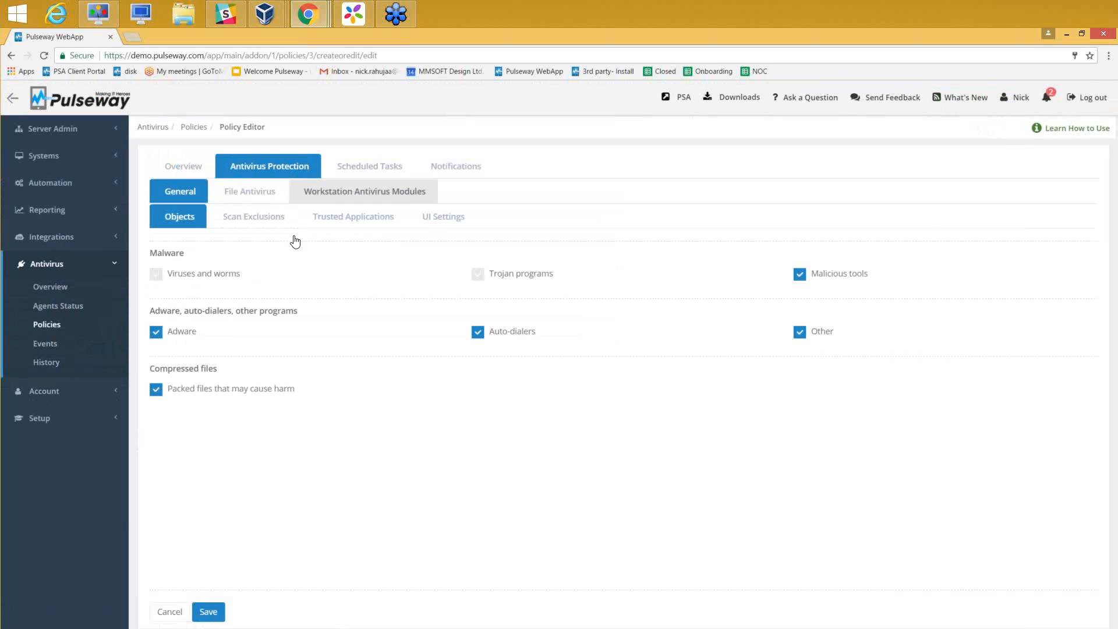
Review the policy's workstation modules: Mail Antivirus, Web Antivirus, IM Antivirus, Network Attack Blocker and System Watcher.
click(329, 195)
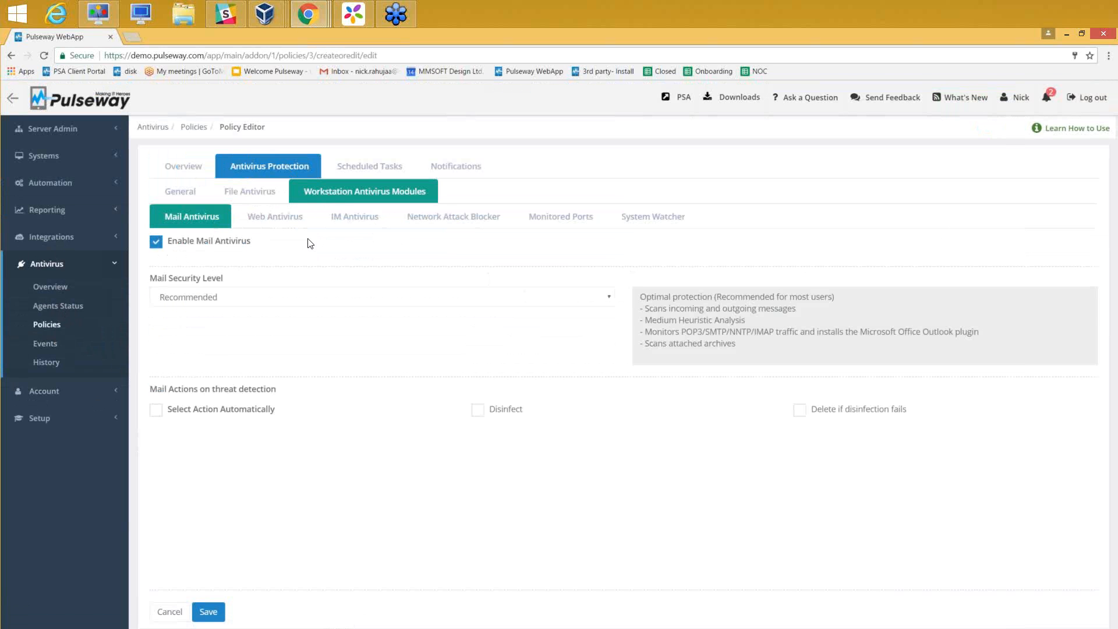
click(267, 226)
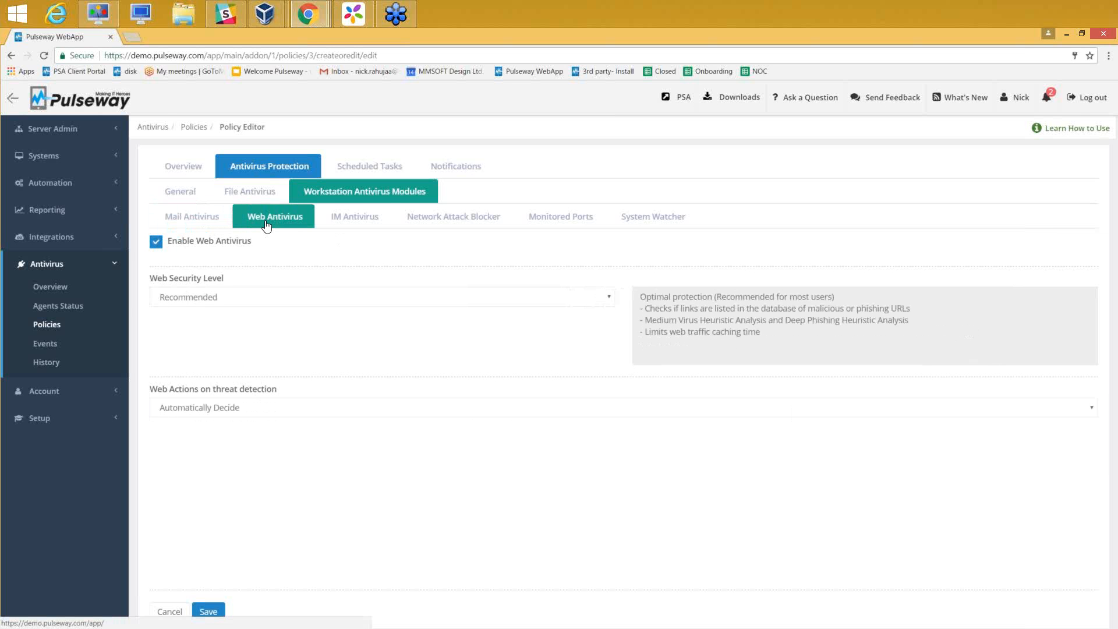
click(371, 217)
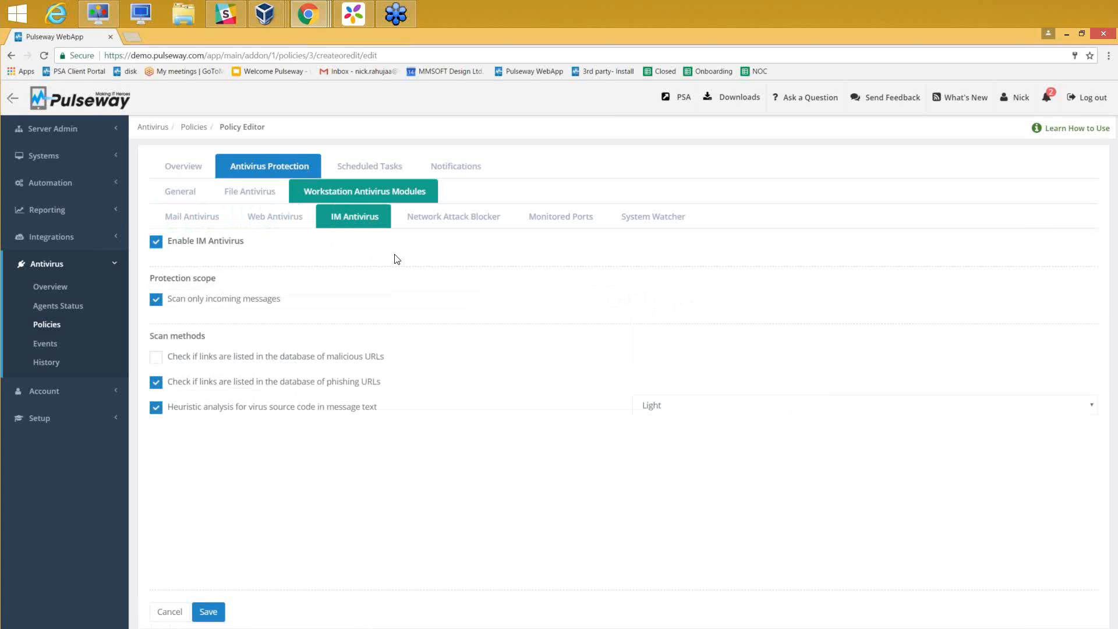
click(466, 218)
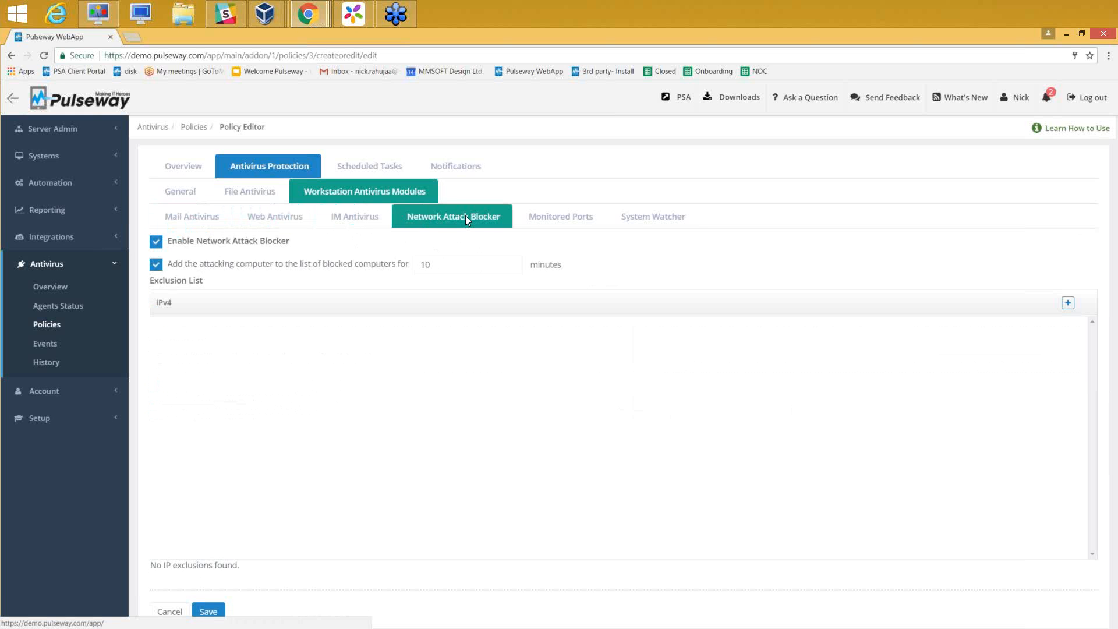
click(658, 222)
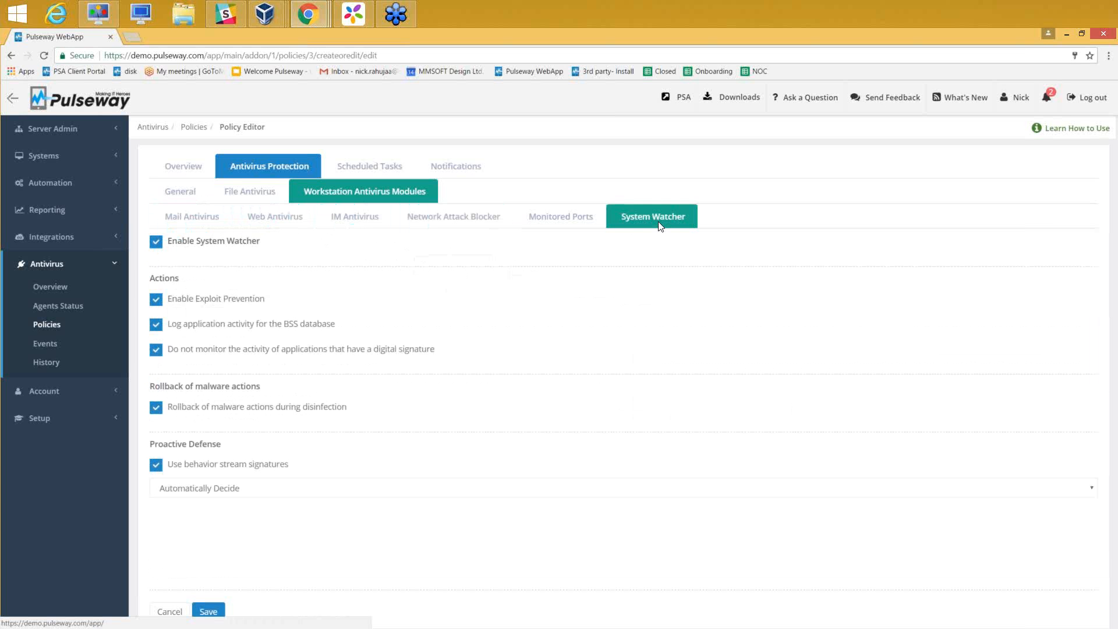
View the Windows Workstation policy's scheduled full scan settings, scan exclusions and trusted applications.
click(351, 168)
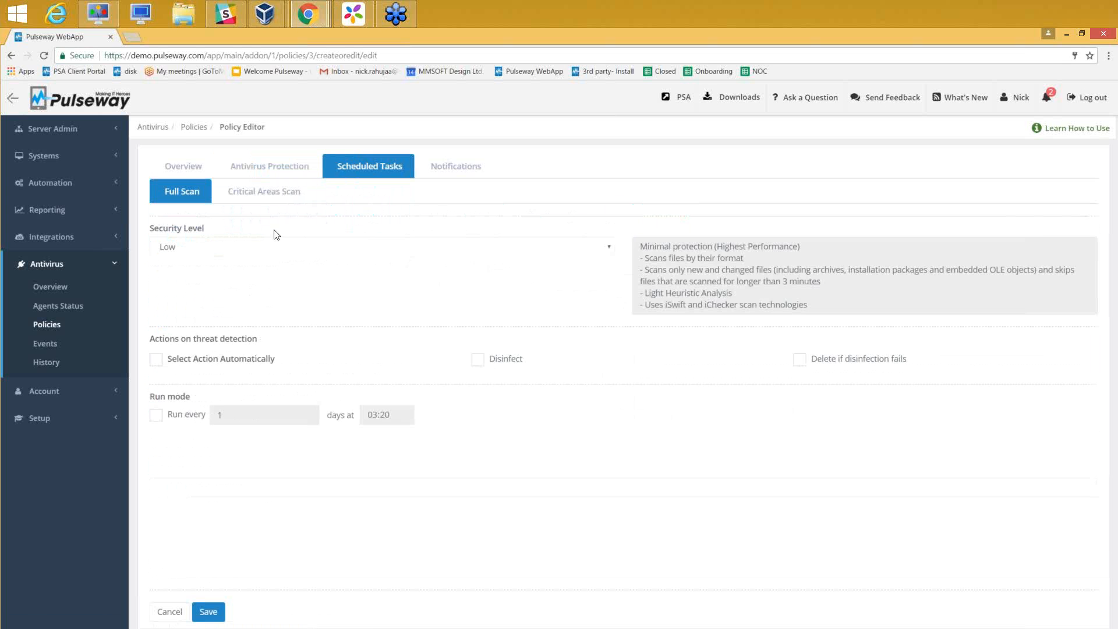
click(276, 175)
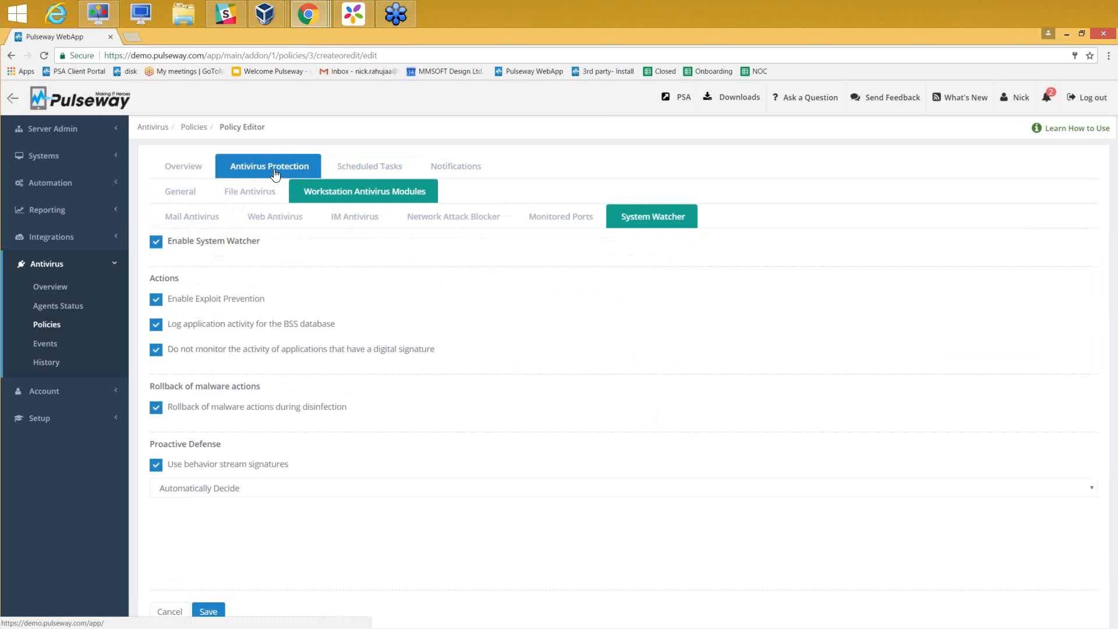
click(186, 194)
click(248, 217)
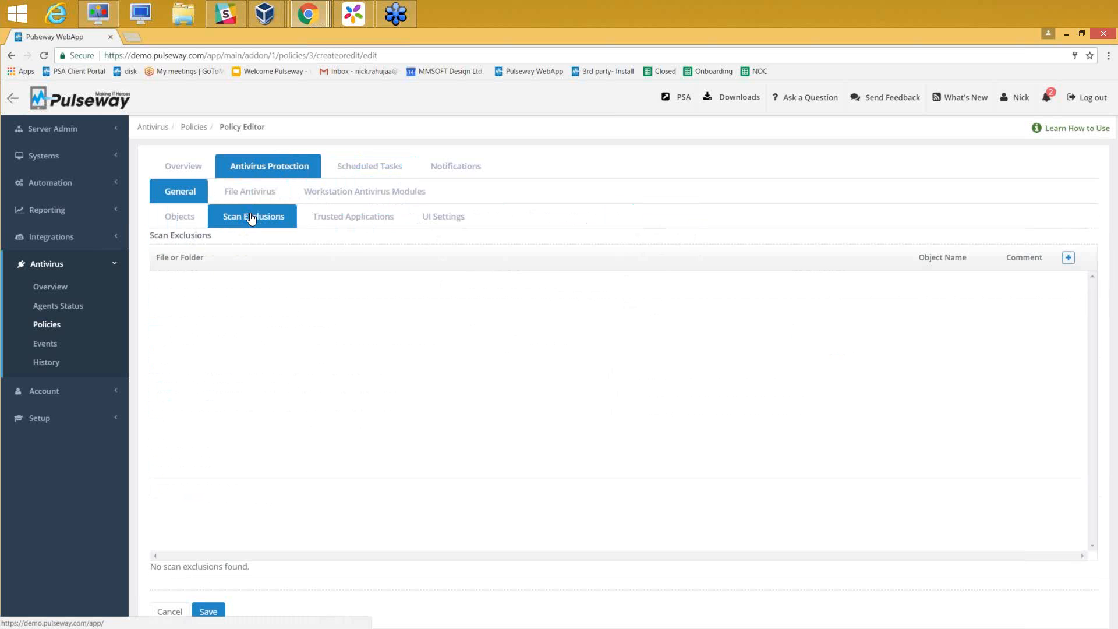
click(329, 222)
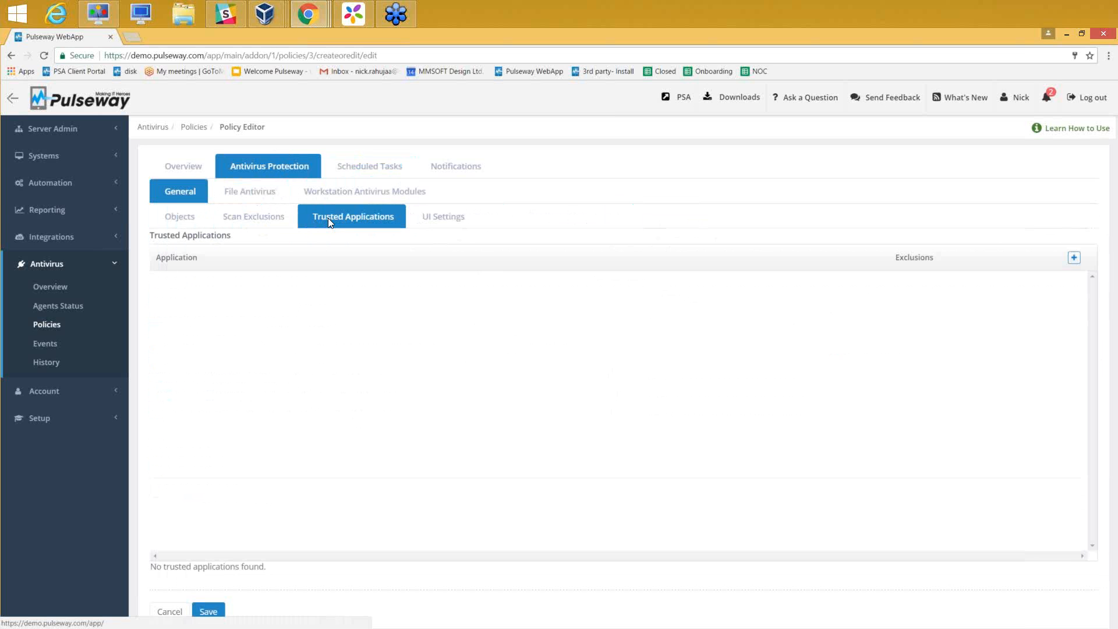
Return to the antivirus policies and open the Staging Servers policy for editing at its protection objects.
click(57, 323)
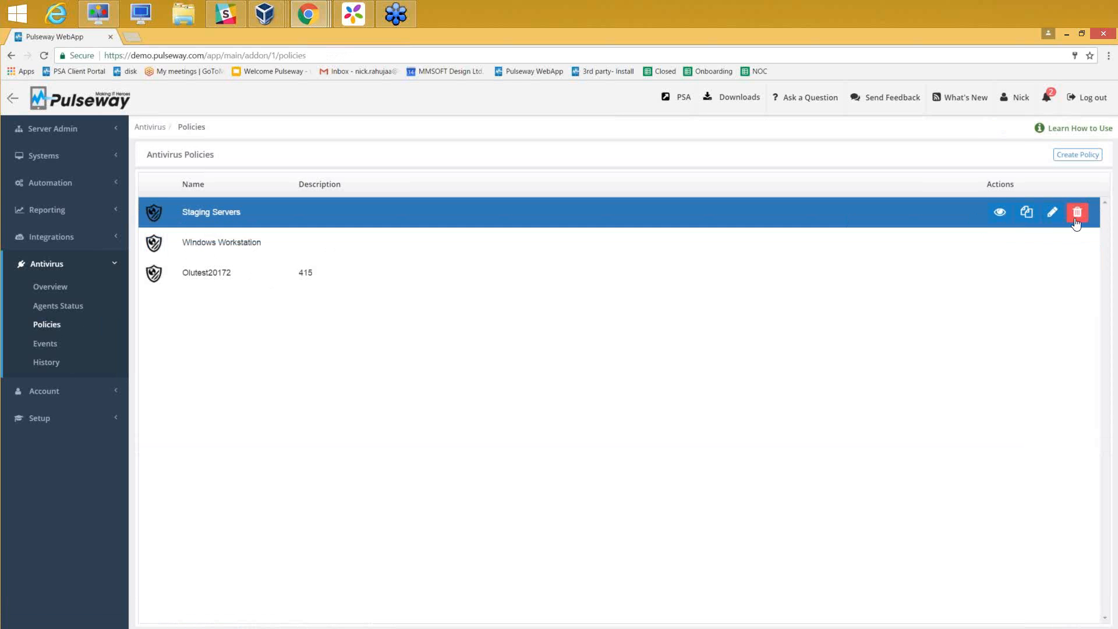
click(1051, 212)
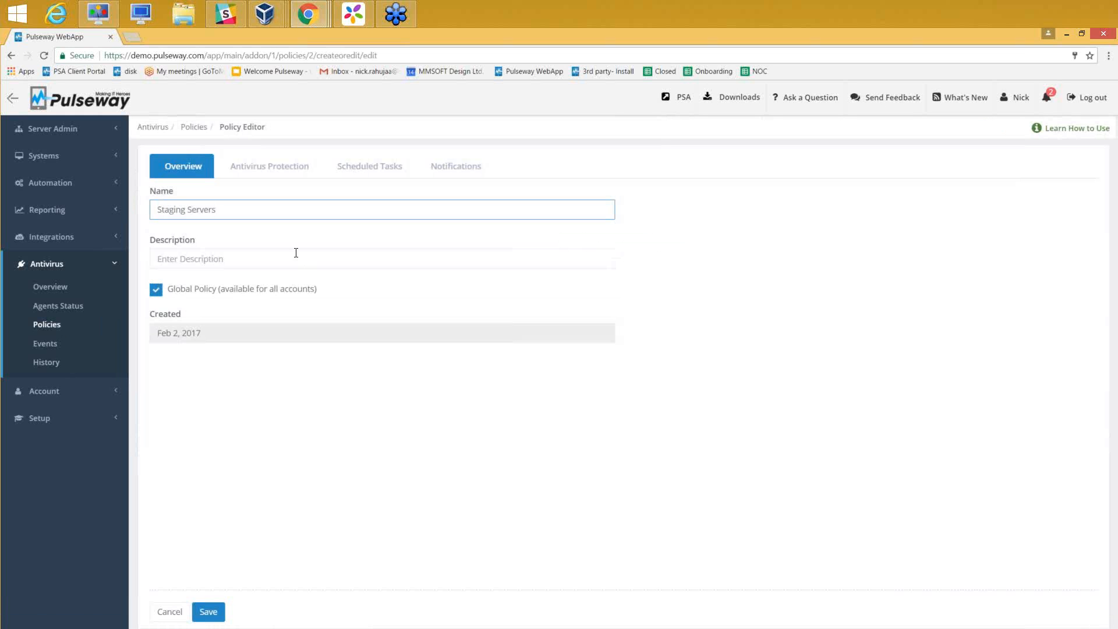
click(266, 173)
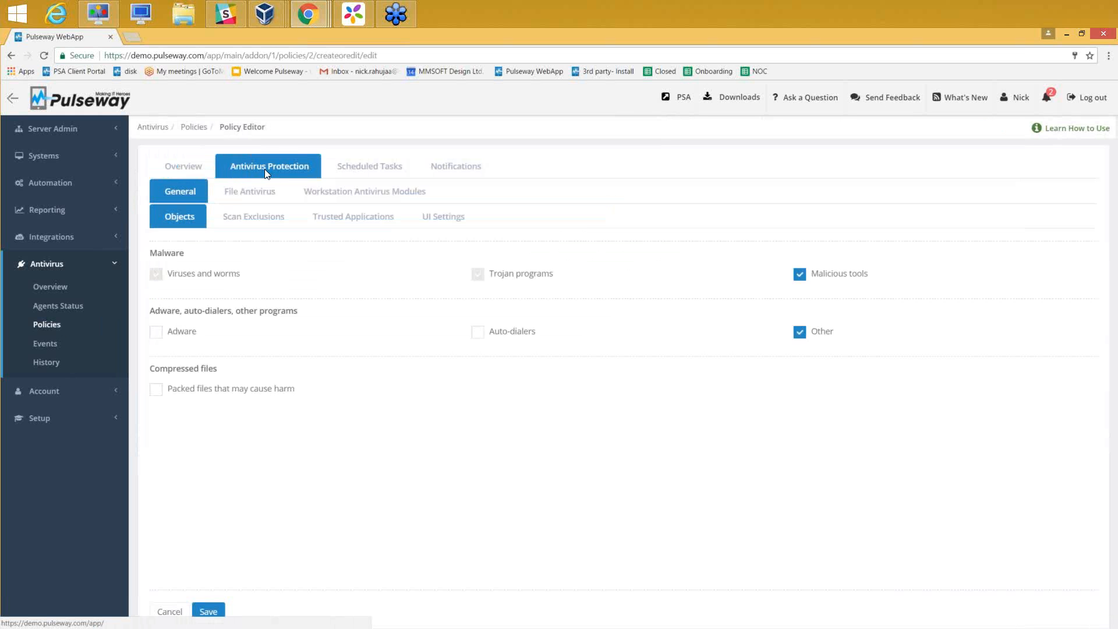
Review the Staging Servers policy's trusted applications, scan exclusions, UI settings and notification options.
click(349, 219)
click(254, 217)
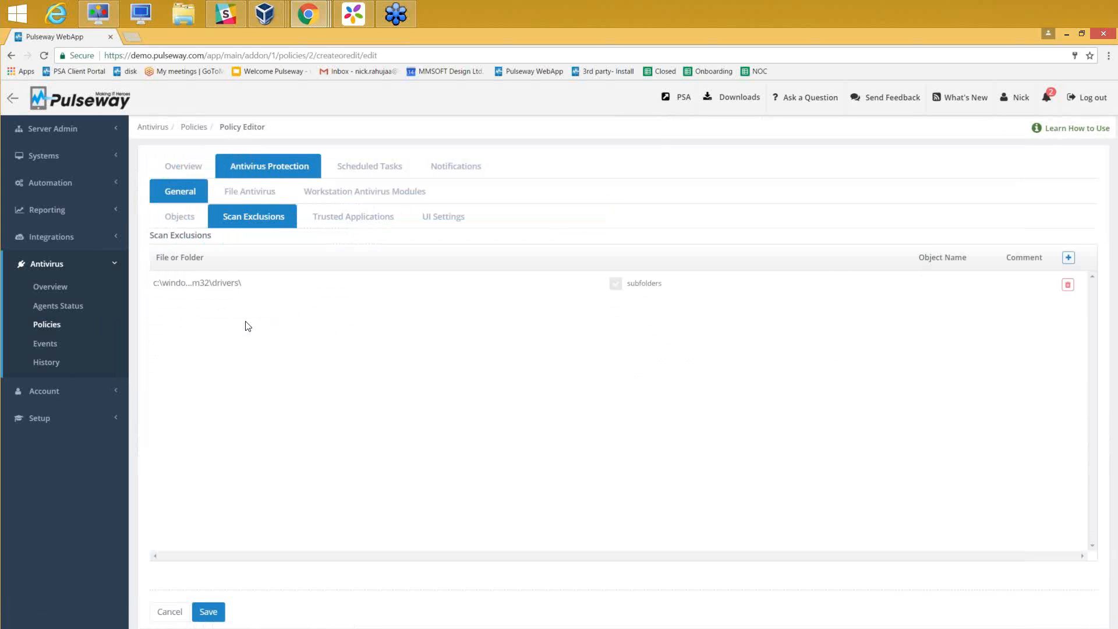
click(347, 227)
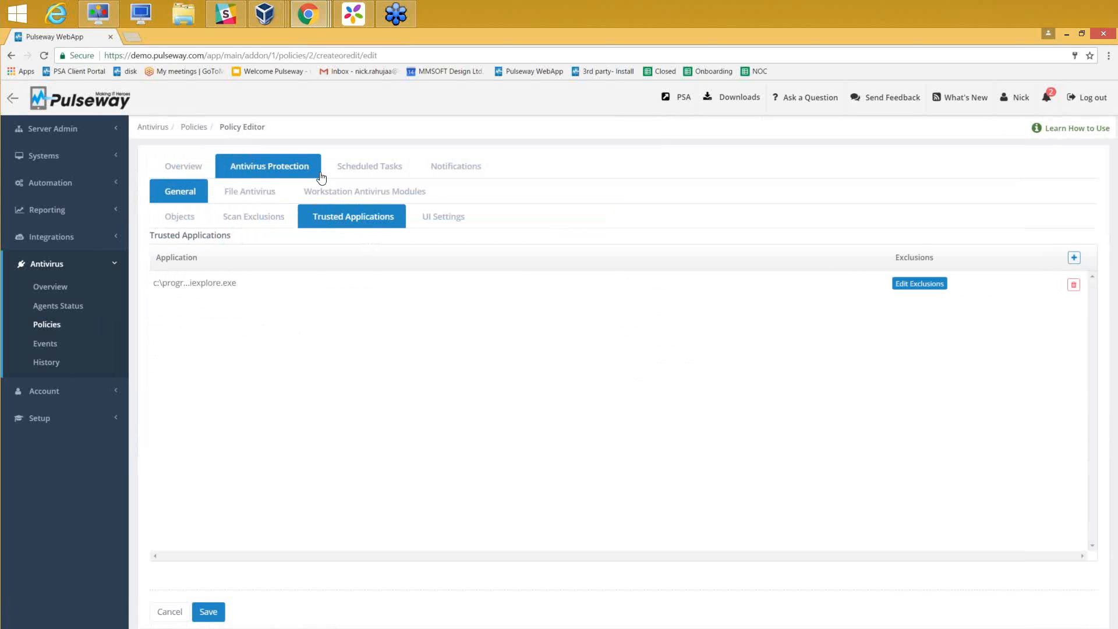
click(430, 224)
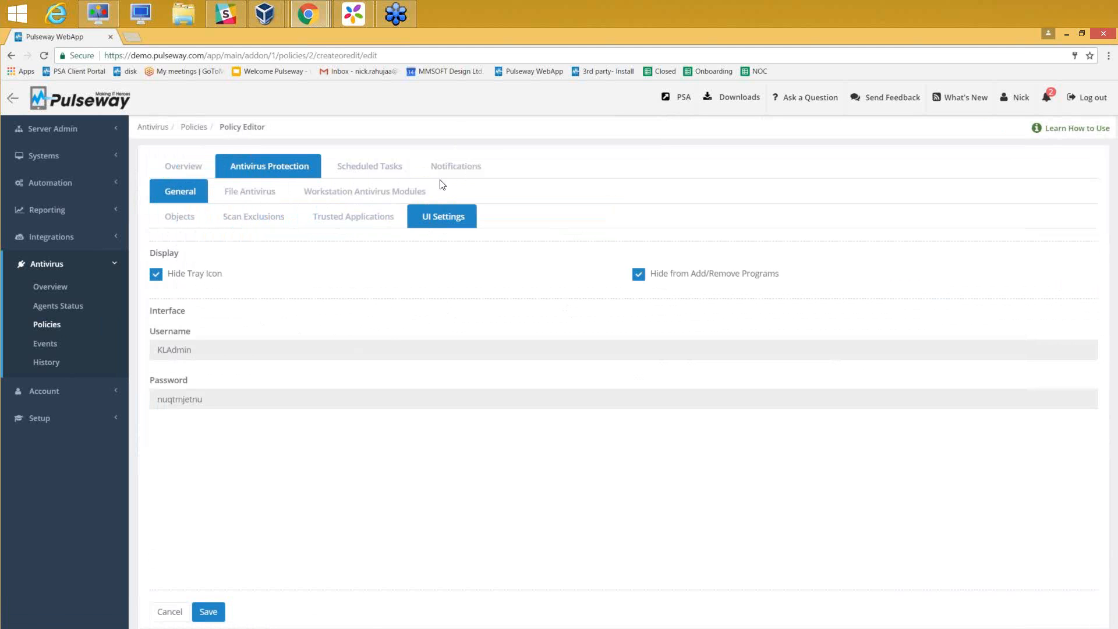
click(464, 169)
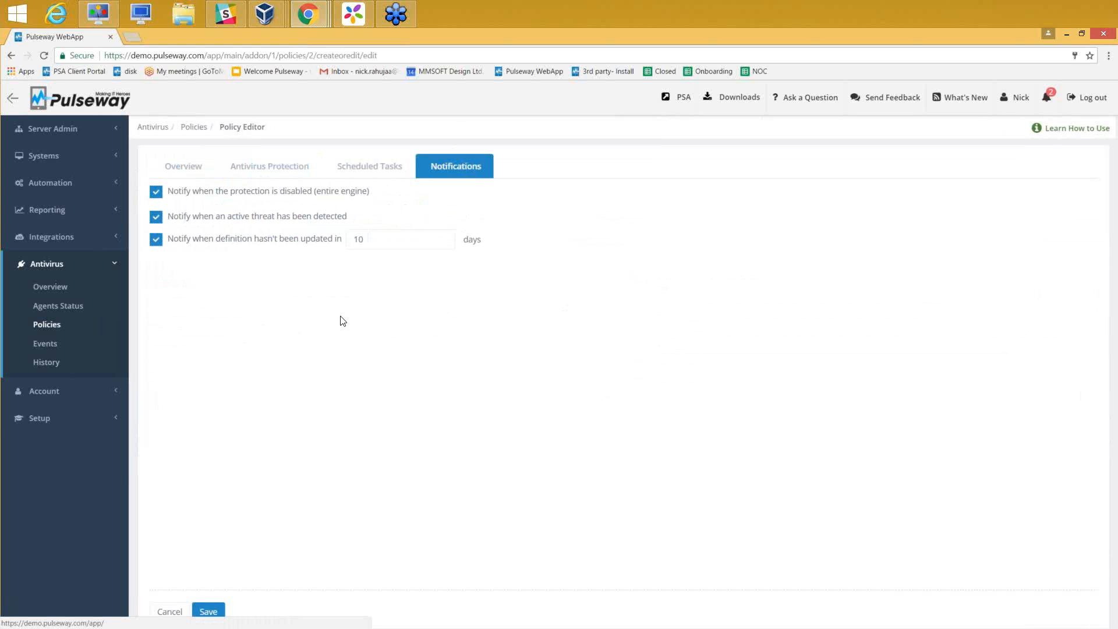
Open the antivirus events and delete the first active EICAR-Test-File threat dated Jun 14, 2017 on the Windows 10 Pro system.
click(42, 347)
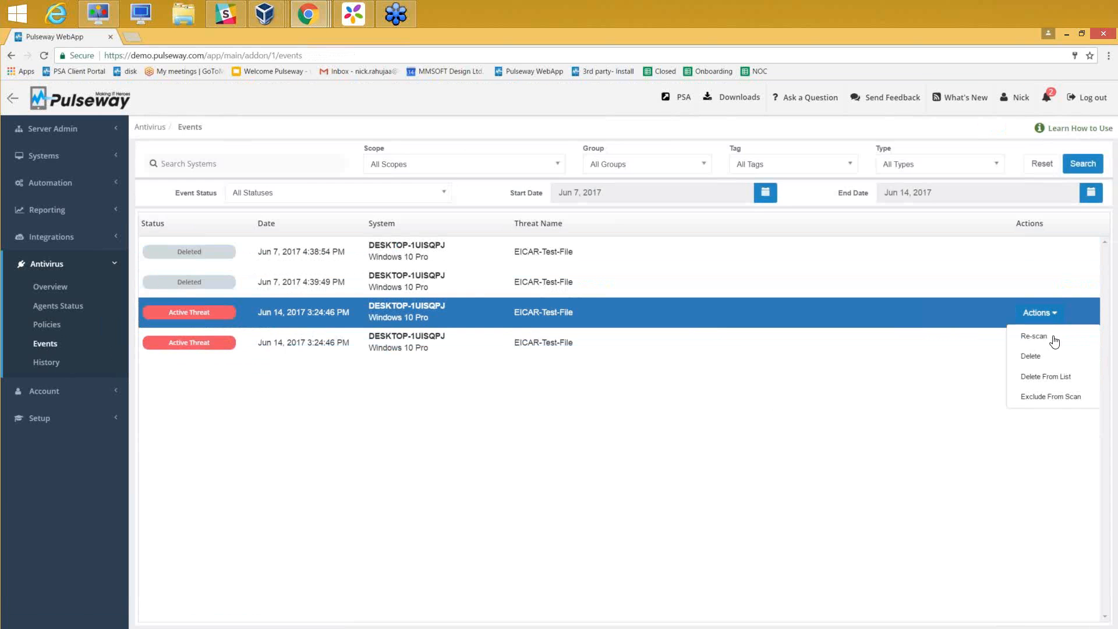
click(1050, 357)
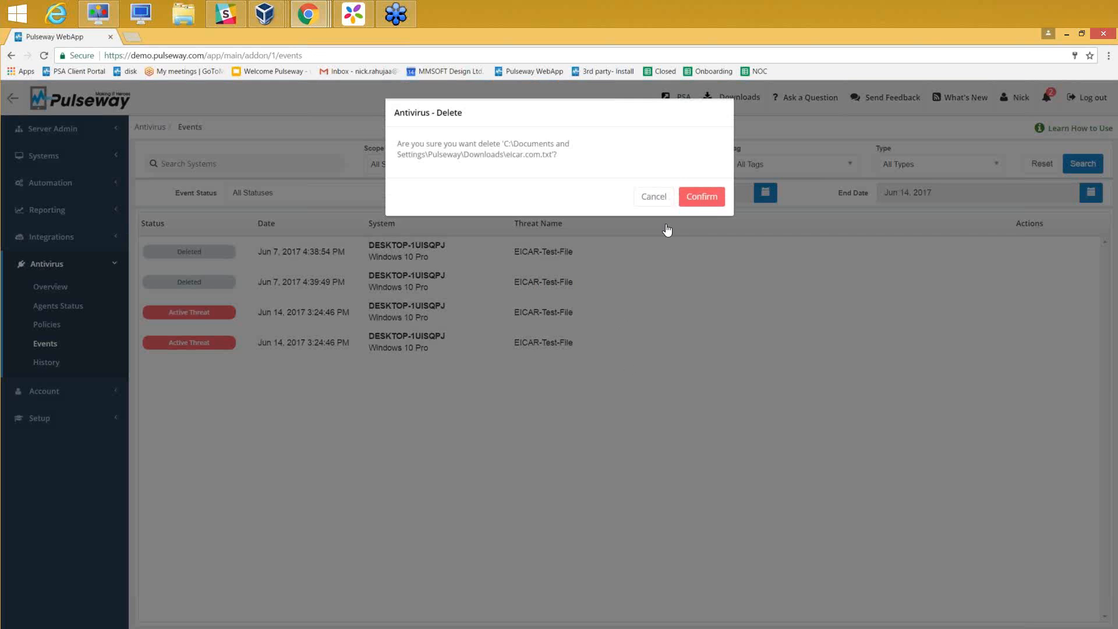
click(702, 197)
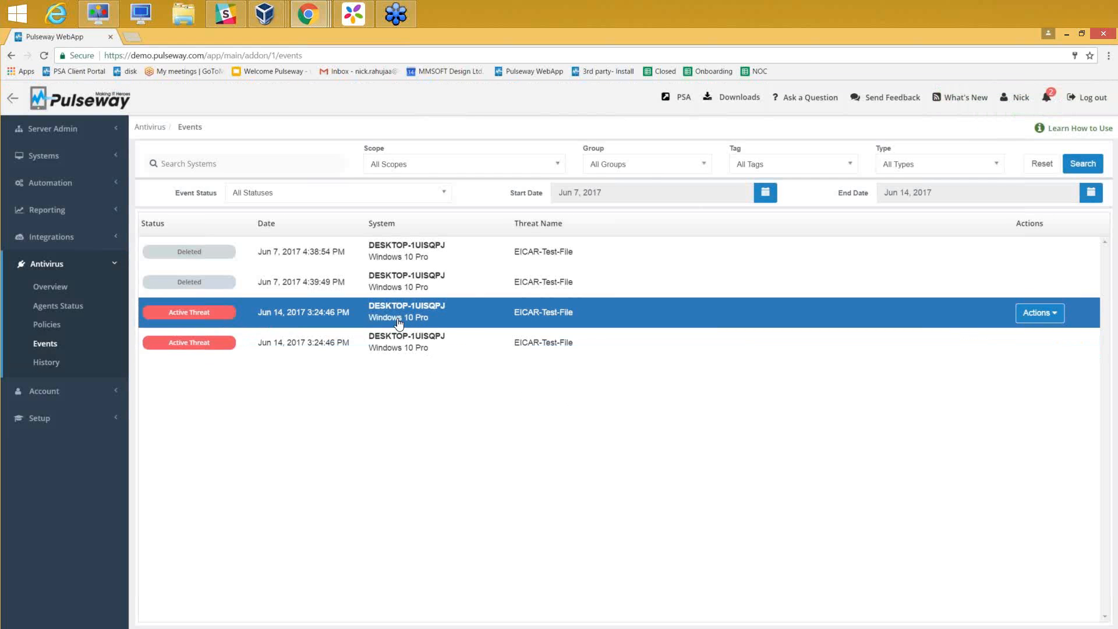
Switch to the WIN10 virtual machine in VirtualBox and review the general and advanced settings of Kaspersky Endpoint Security 10.
mouse_move(264, 14)
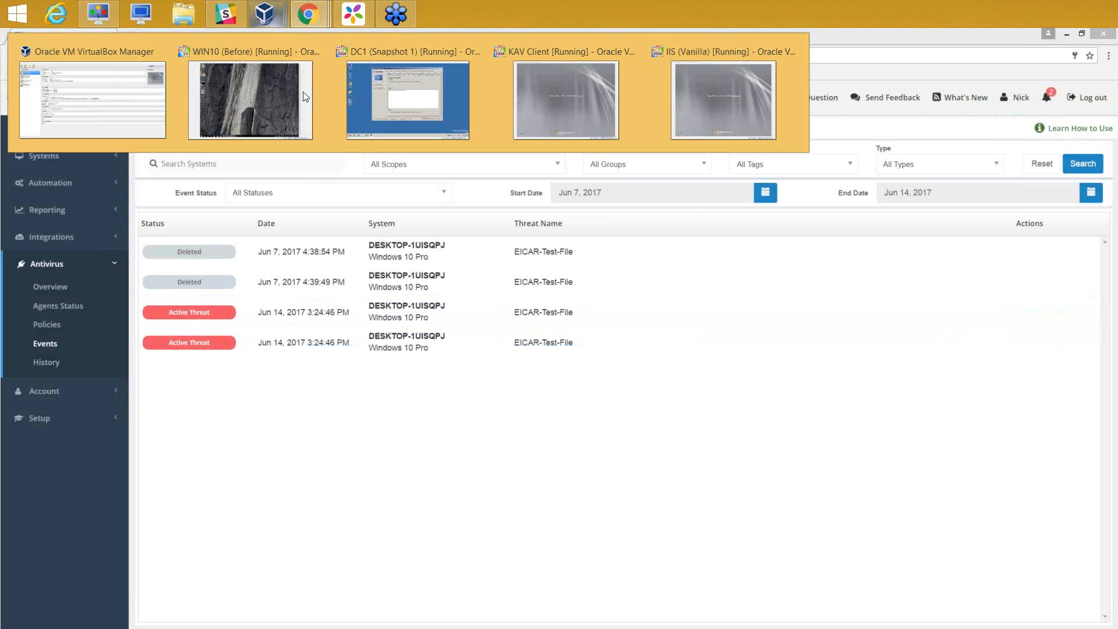
click(266, 111)
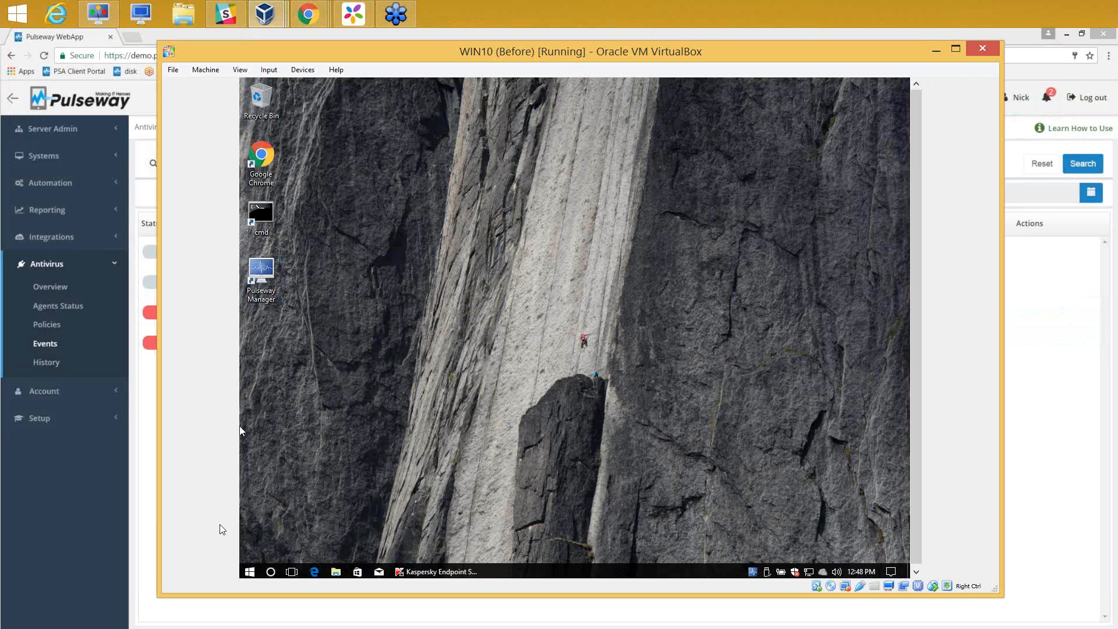
click(465, 571)
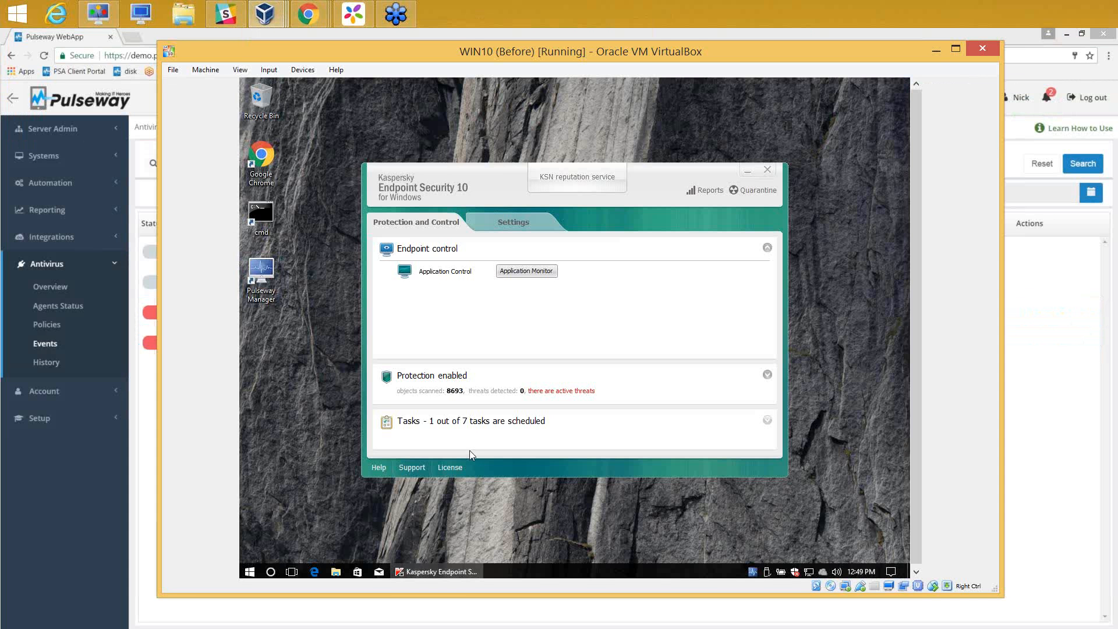
click(510, 225)
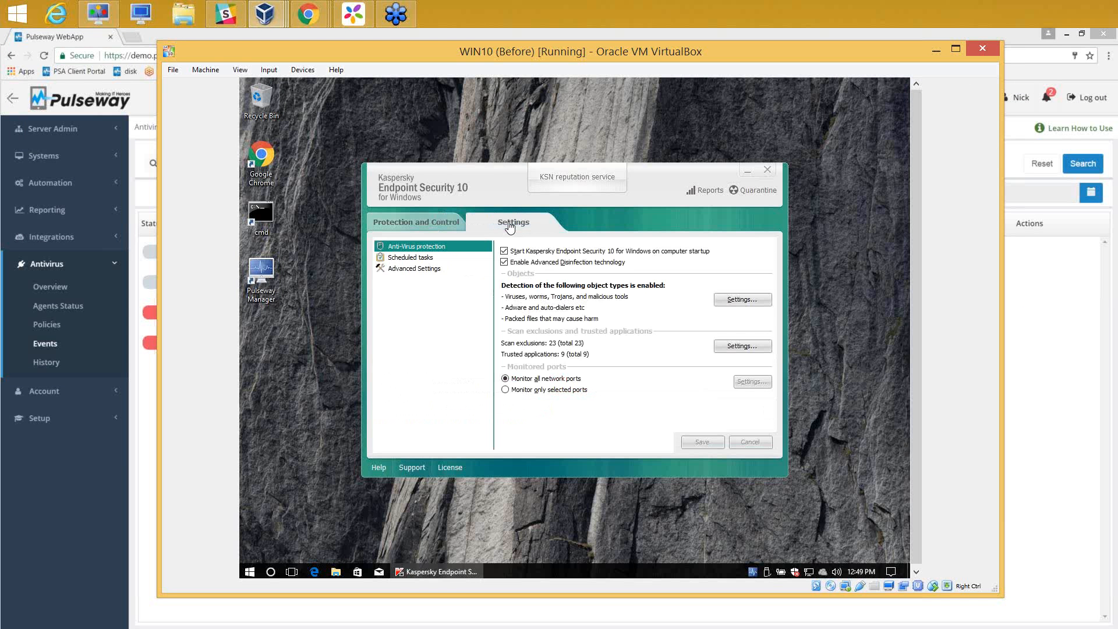
click(419, 269)
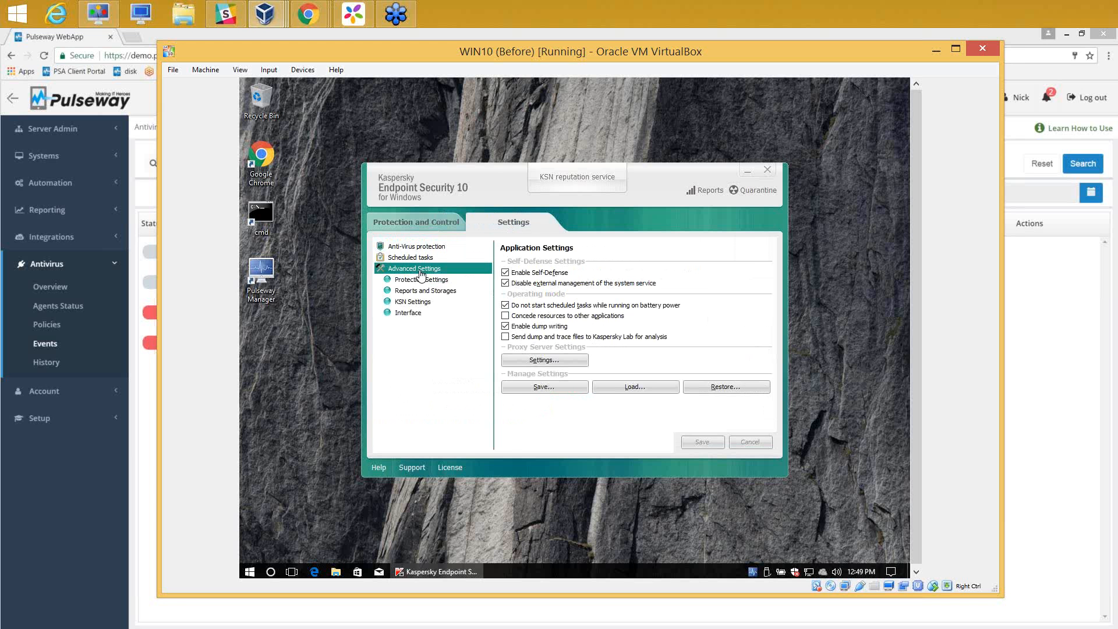
click(417, 223)
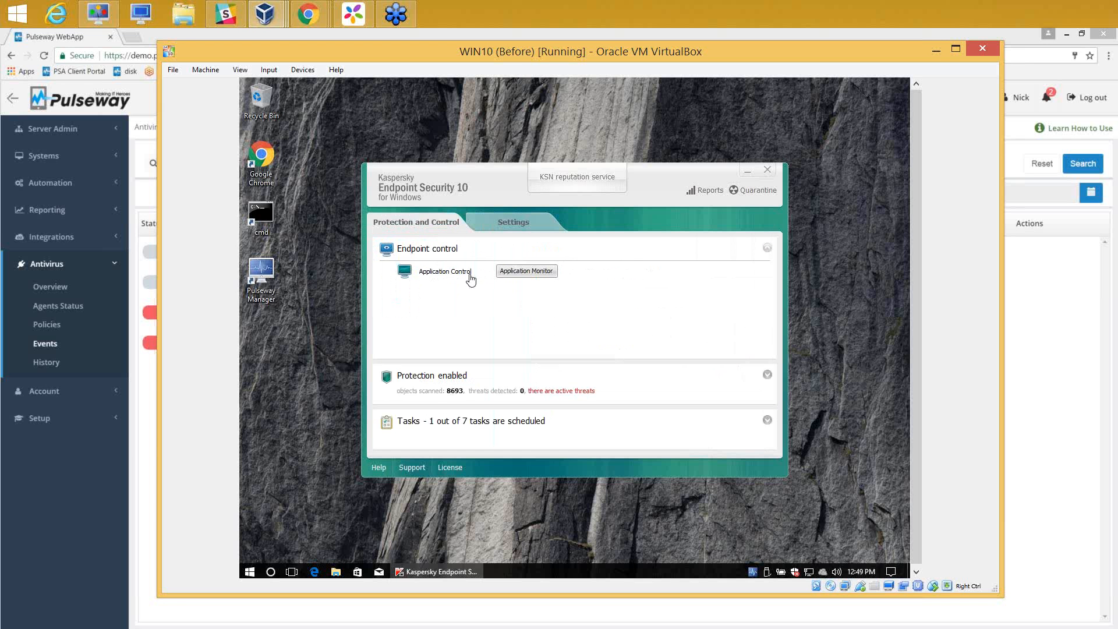
Examine the running applications in Kaspersky's Application Activity Monitor and close it.
click(518, 274)
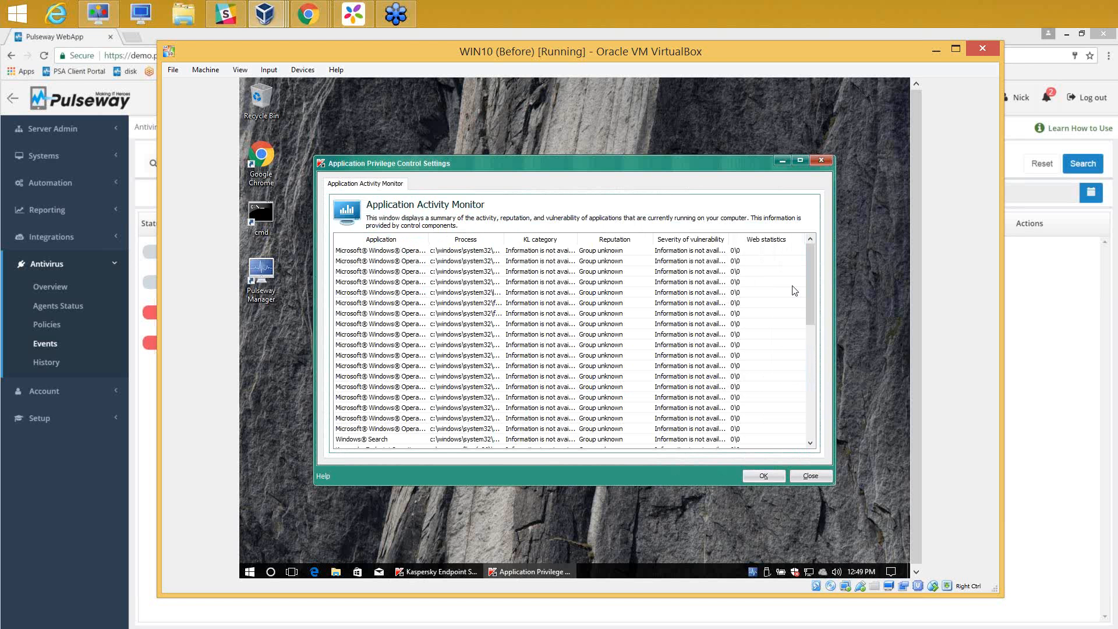
drag(810, 262, 810, 376)
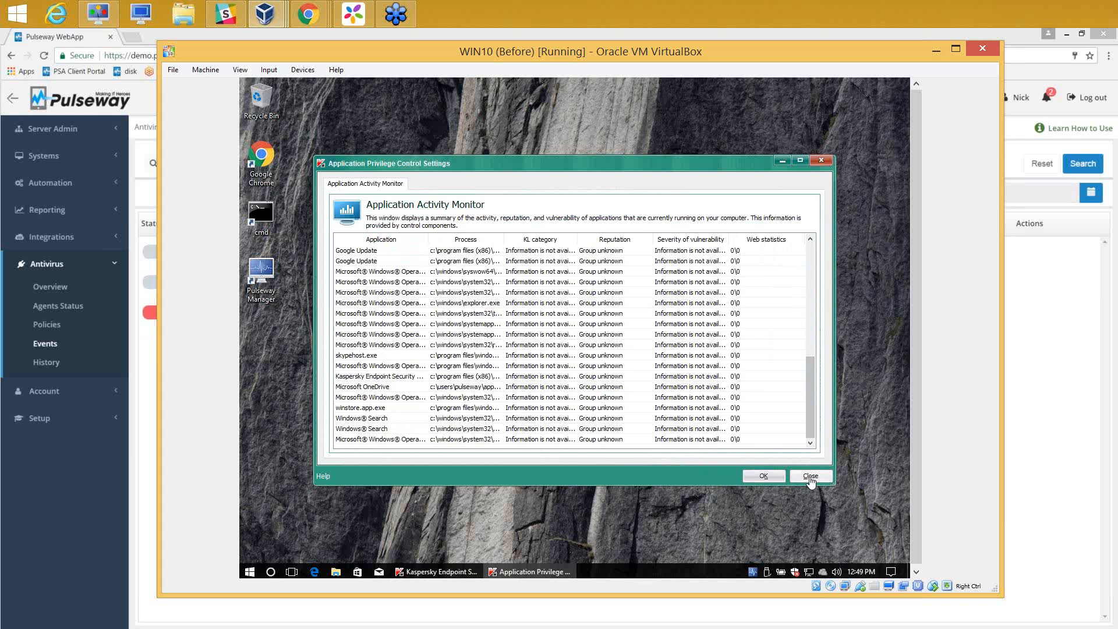
click(810, 476)
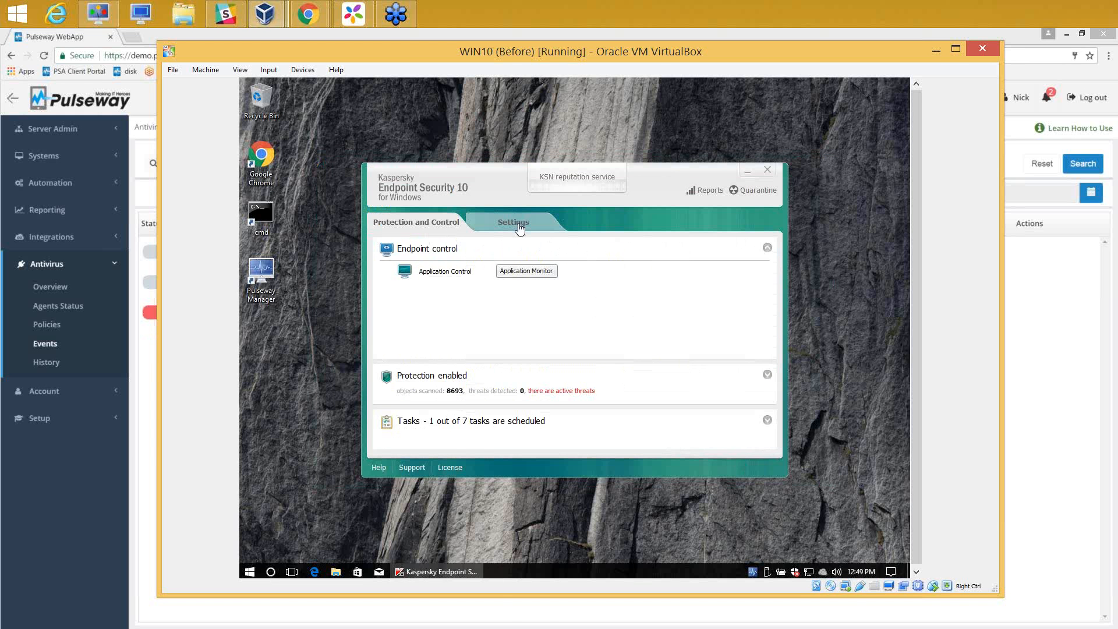
Inspect Kaspersky's Quarantine and Backup storages, and return to the Pulseway WebApp.
click(520, 228)
click(768, 195)
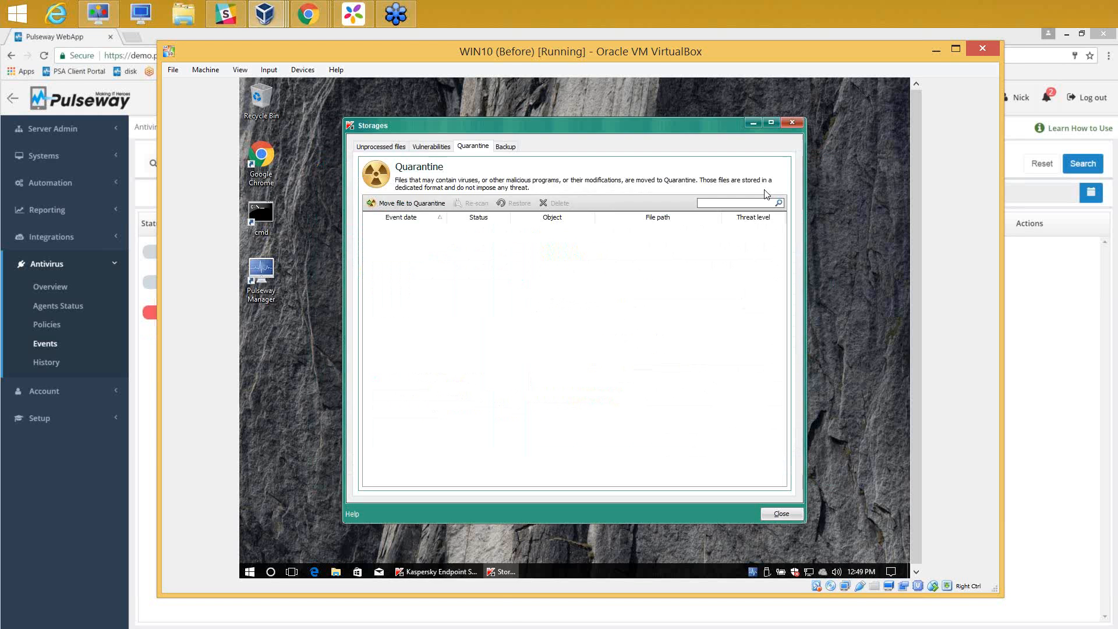
click(504, 147)
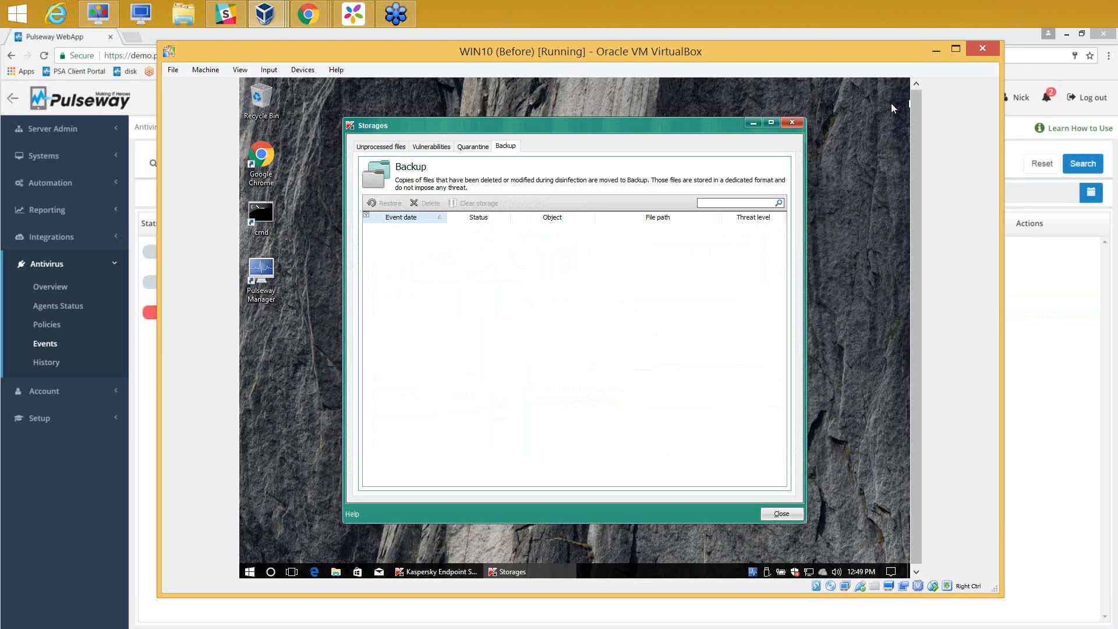
click(935, 50)
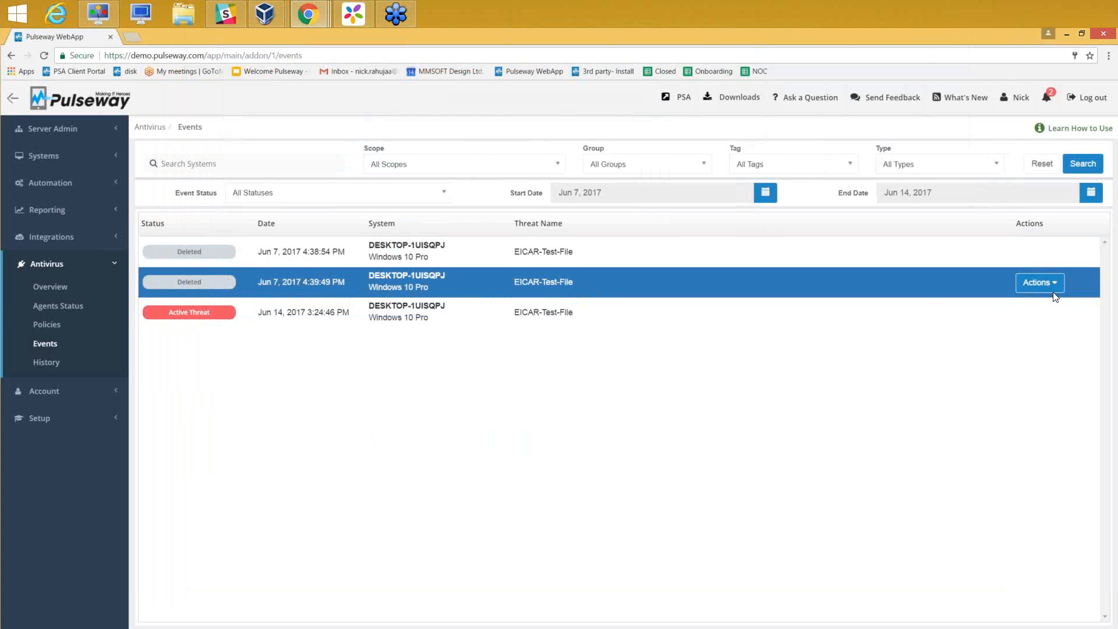
Delete the remaining active EICAR-Test-File threat from the antivirus events.
click(1057, 313)
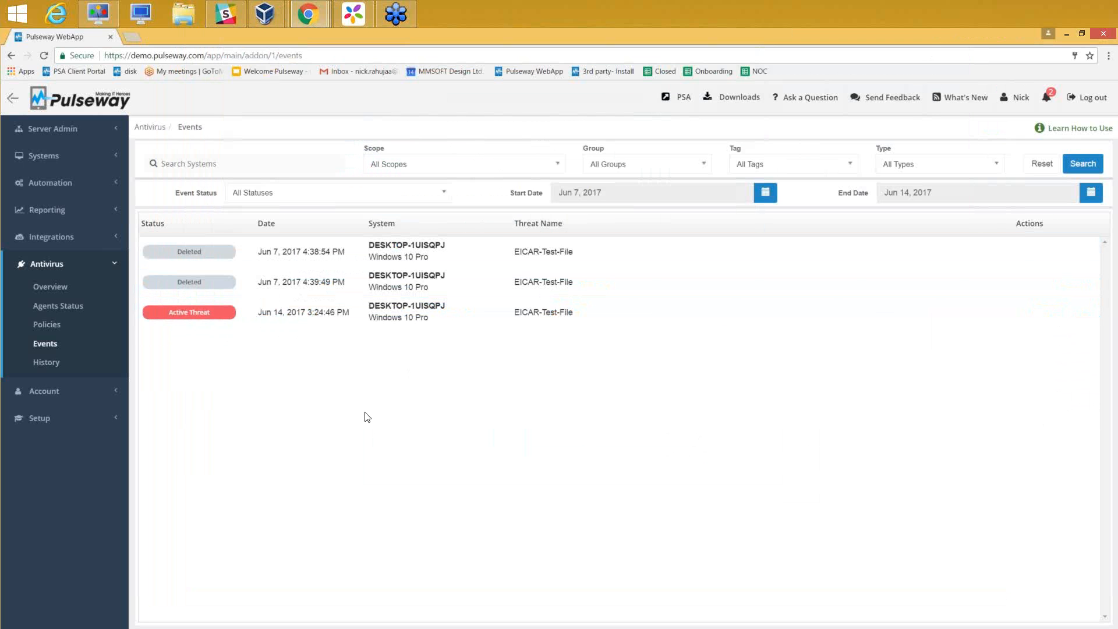
mouse_move(954, 322)
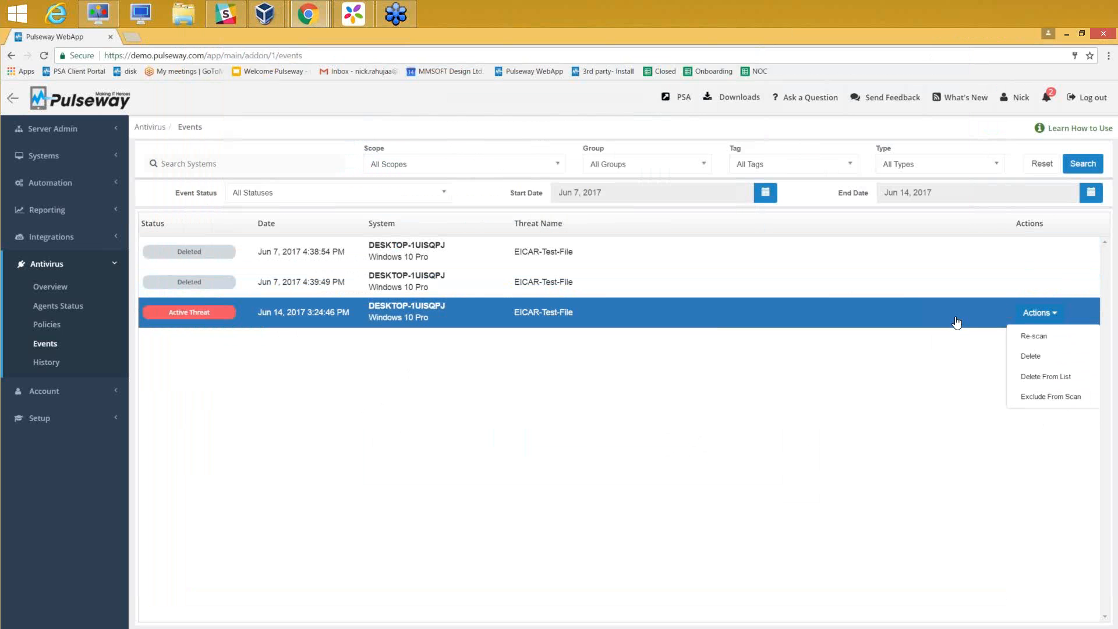
click(1054, 357)
click(714, 198)
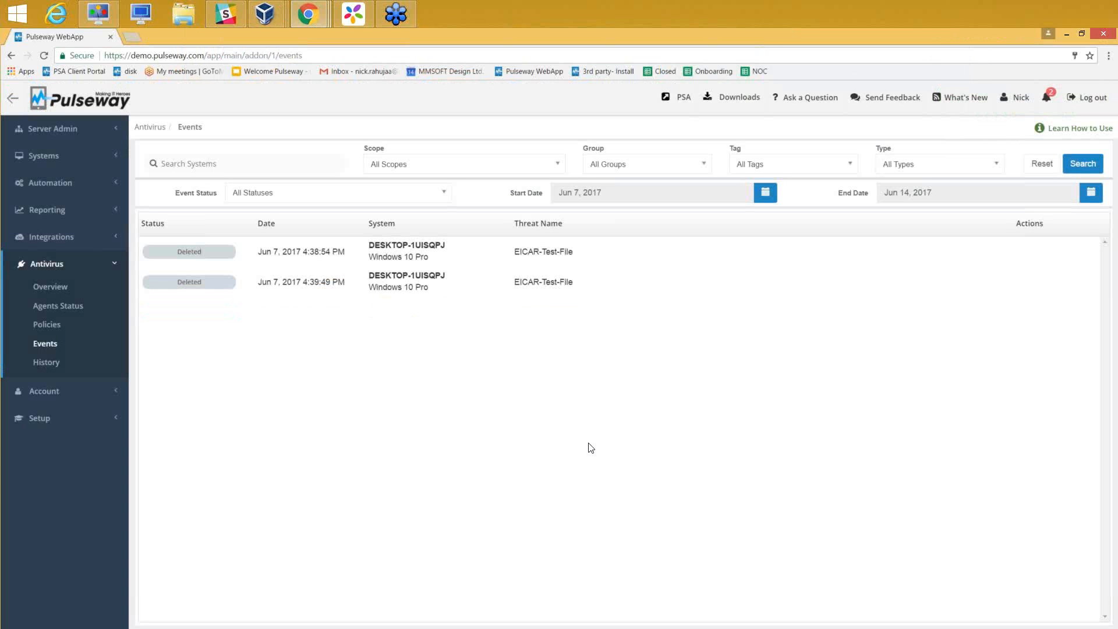
View the Server Admin overview, and open the Windows Updates details of the DC system in ABC Corp Servers.
click(96, 131)
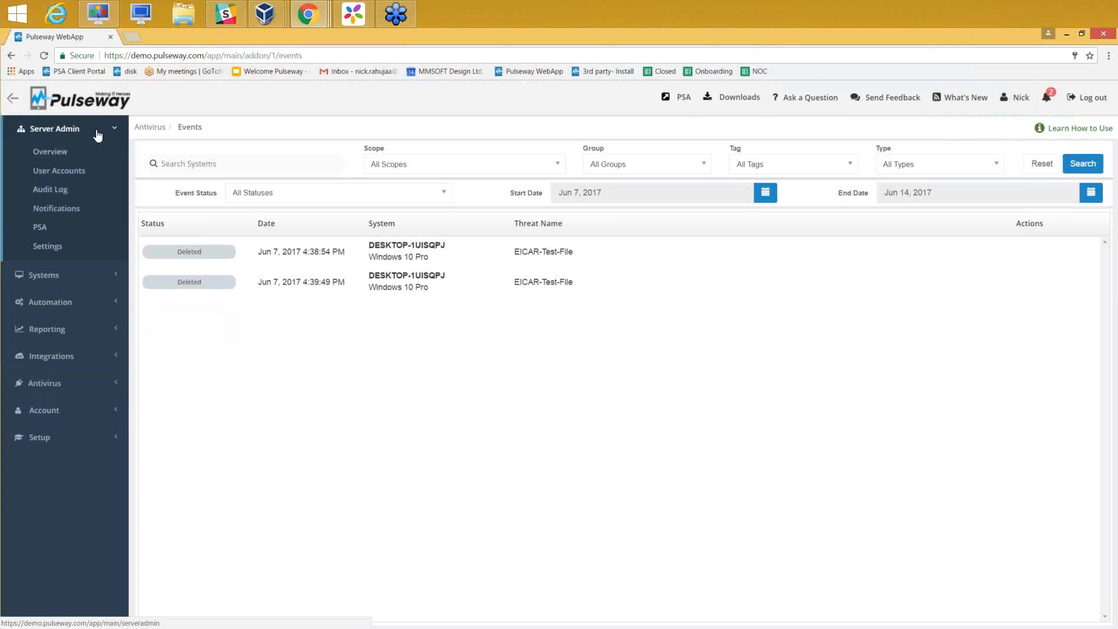
click(62, 154)
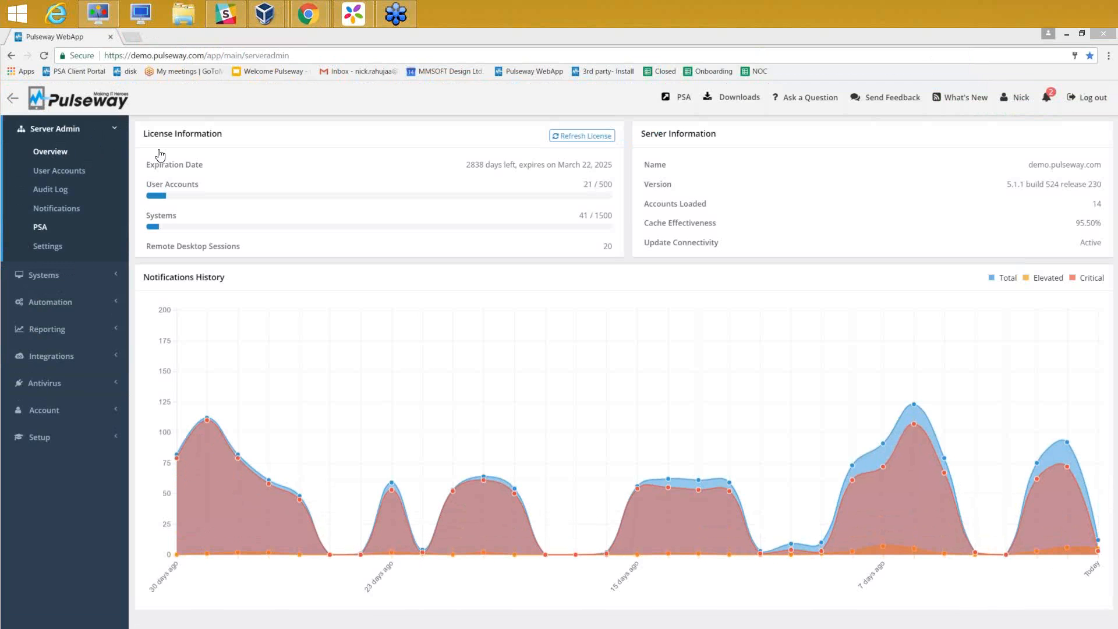
click(78, 270)
click(79, 181)
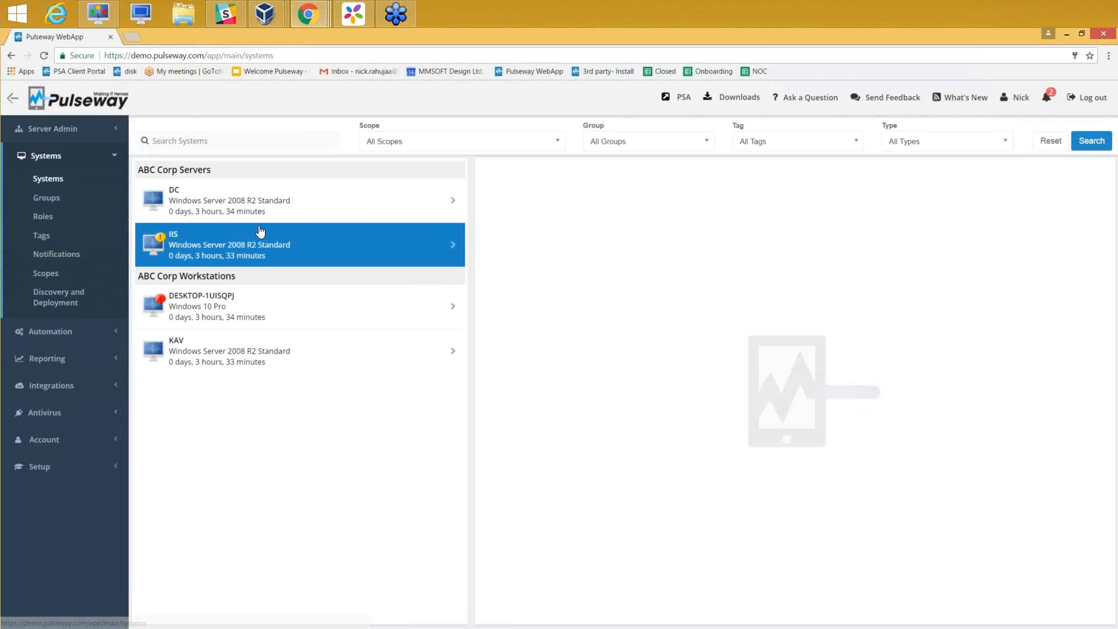
click(282, 202)
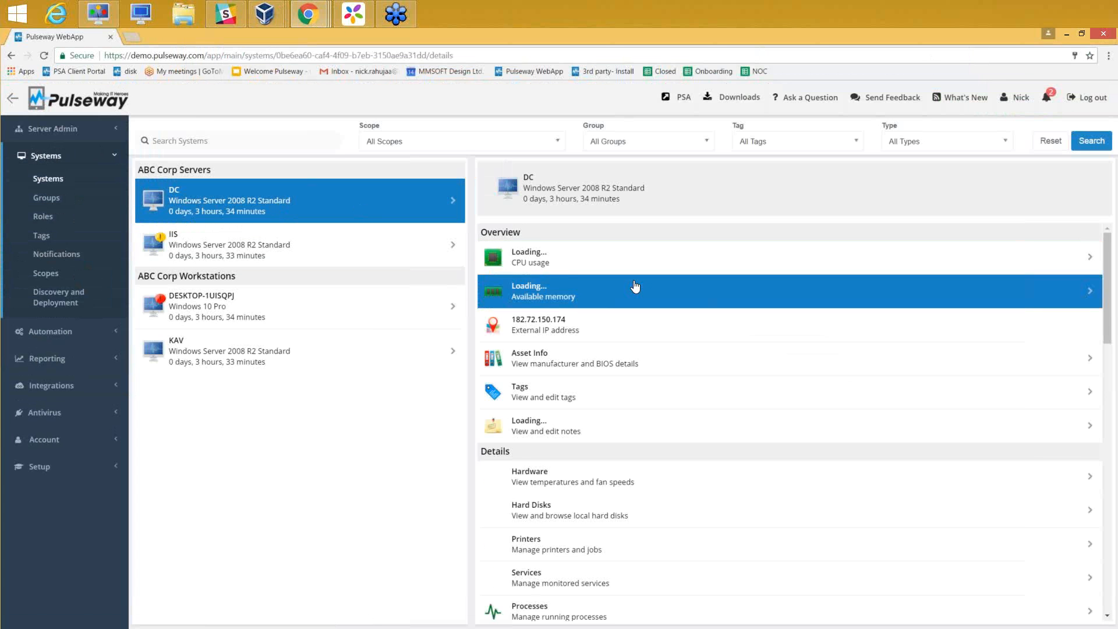
scroll(635, 286, down, 7)
scroll(635, 286, down, 5)
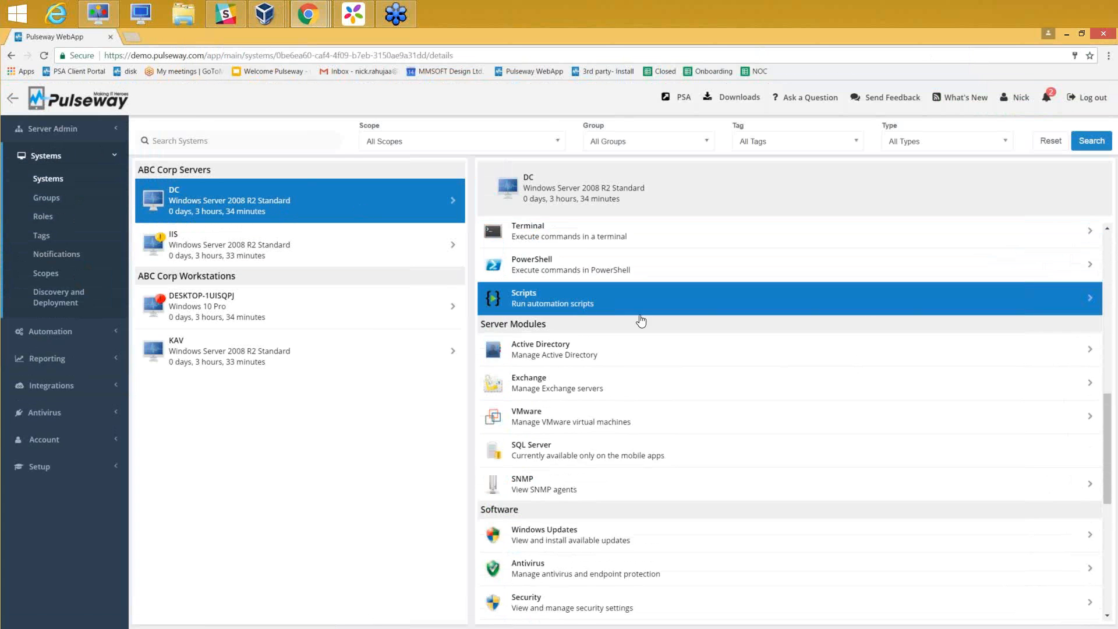
click(600, 421)
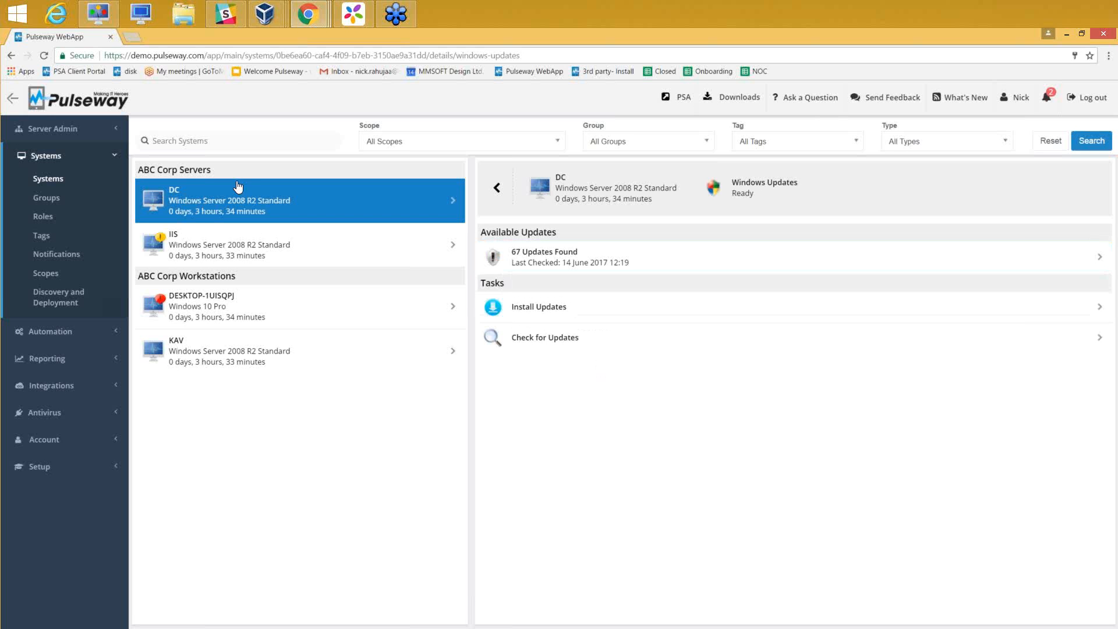
View the Windows Updates options for the ABC Corp Servers group and the automation script categories.
click(54, 204)
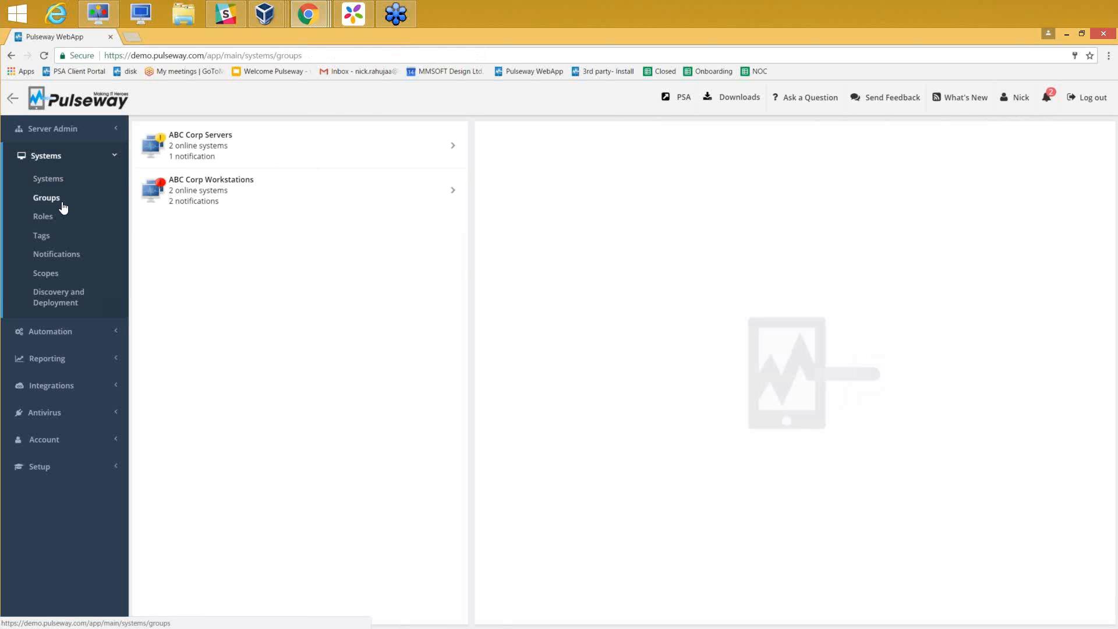
click(340, 164)
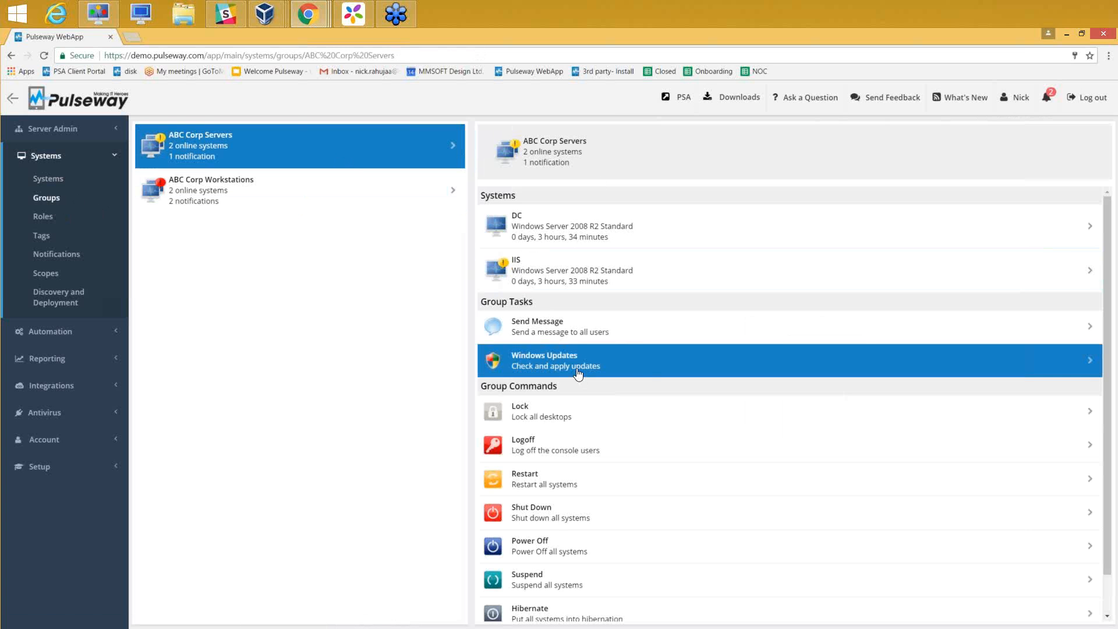
click(637, 367)
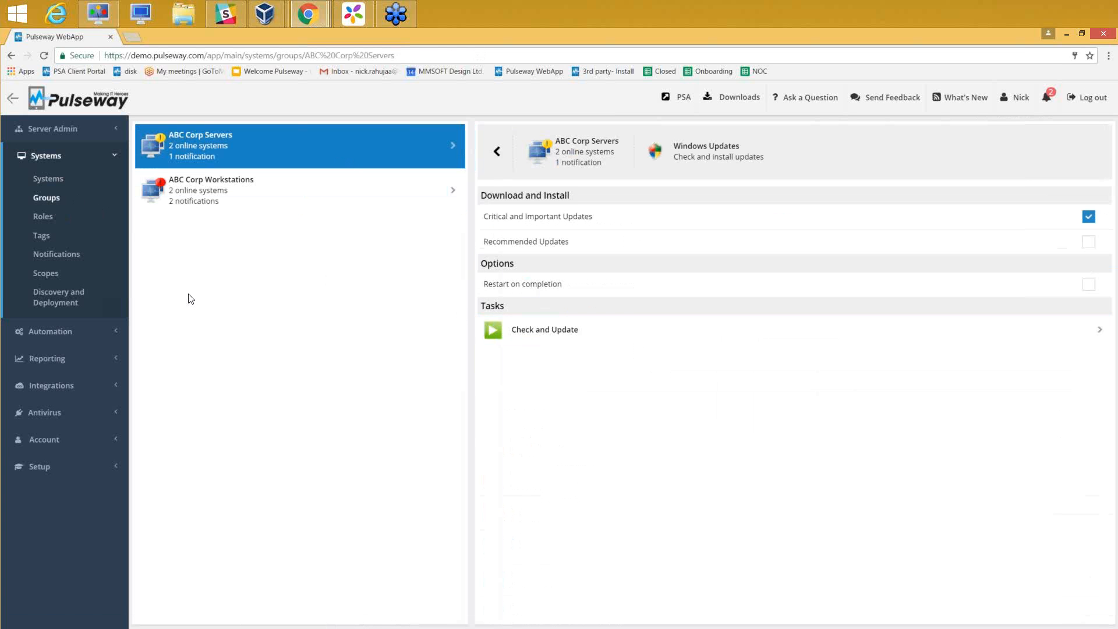
click(78, 331)
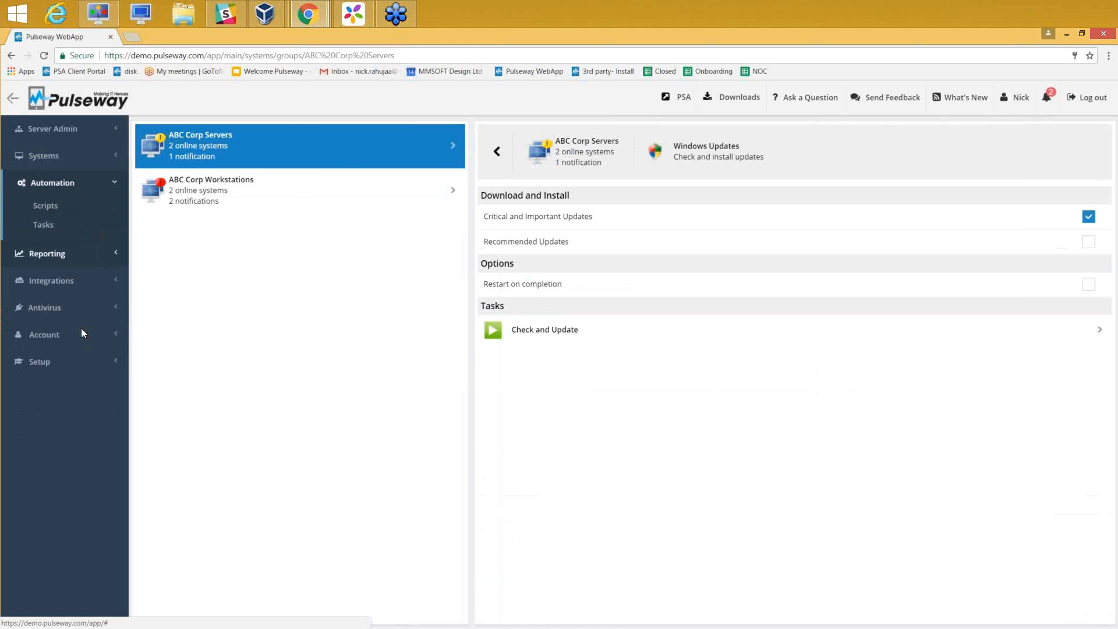
click(72, 209)
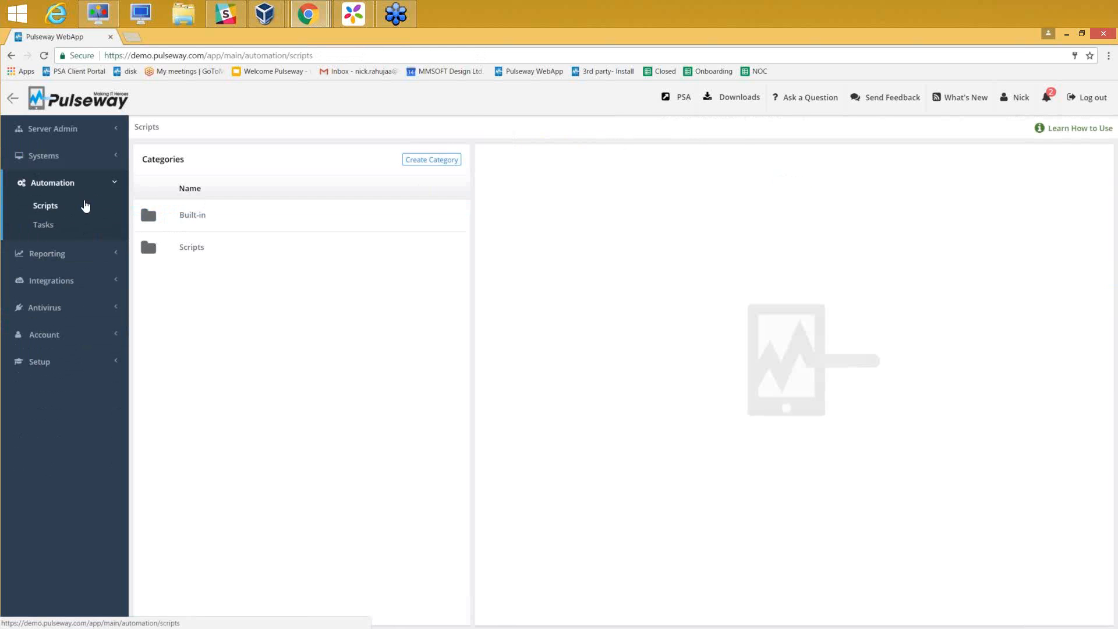
Return to the DC system's Windows Updates and open the list of updates available to install.
click(69, 162)
click(69, 182)
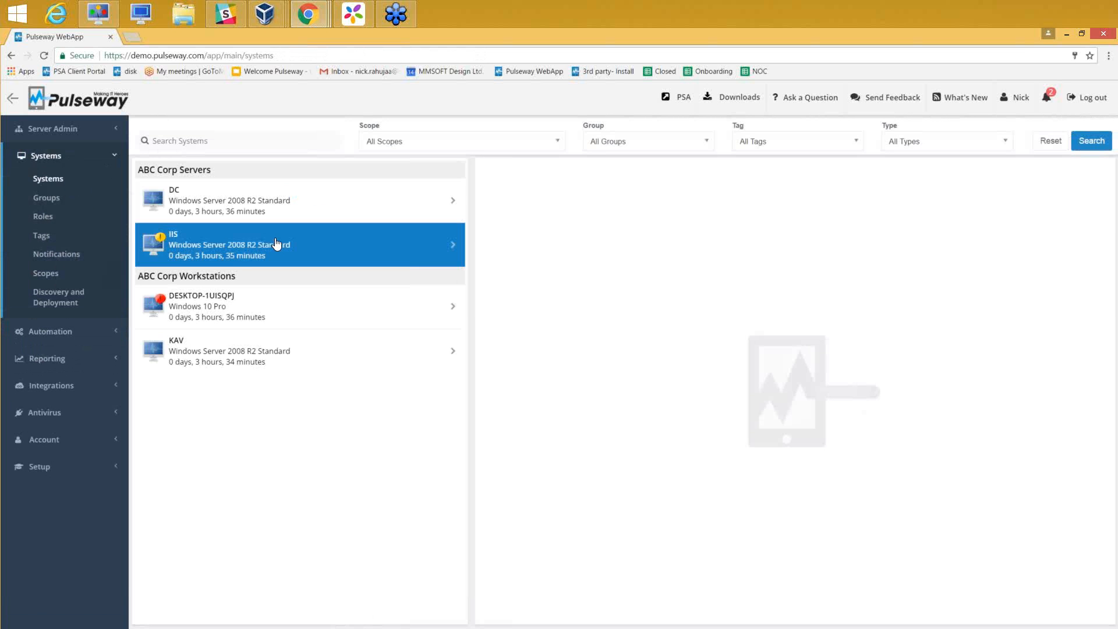
click(325, 203)
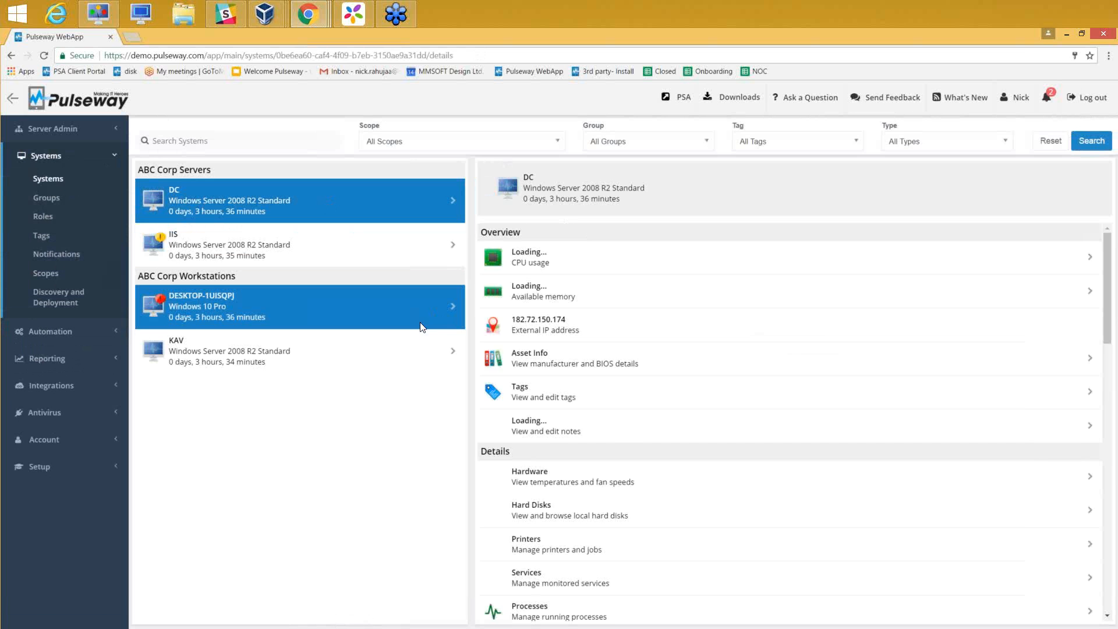
scroll(571, 354, down, 10)
scroll(576, 357, down, 8)
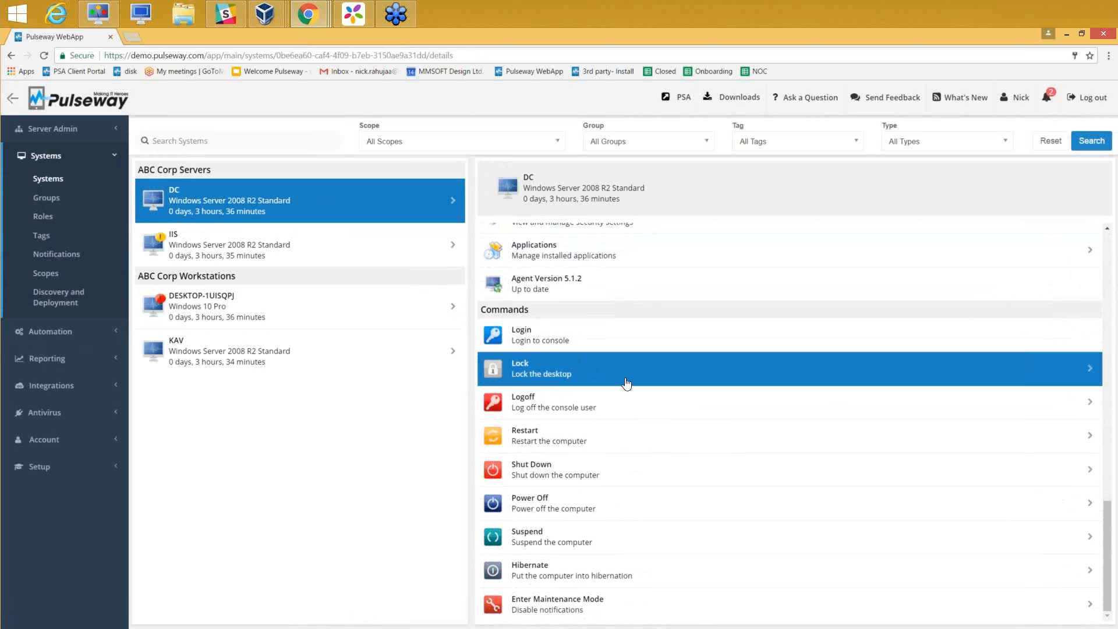
scroll(623, 381, up, 3)
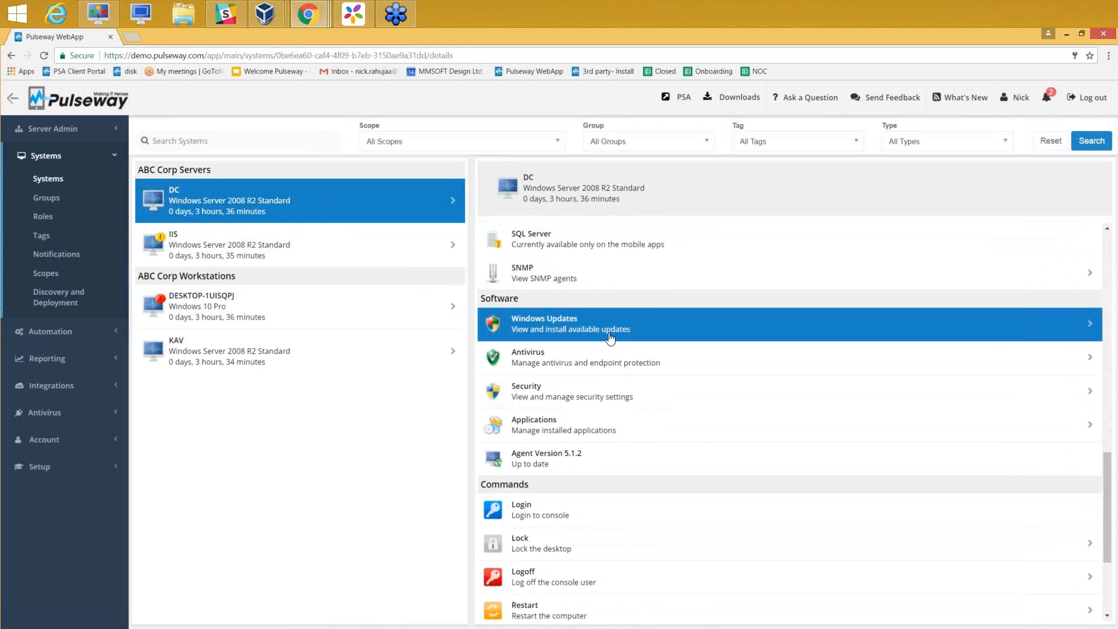
click(611, 336)
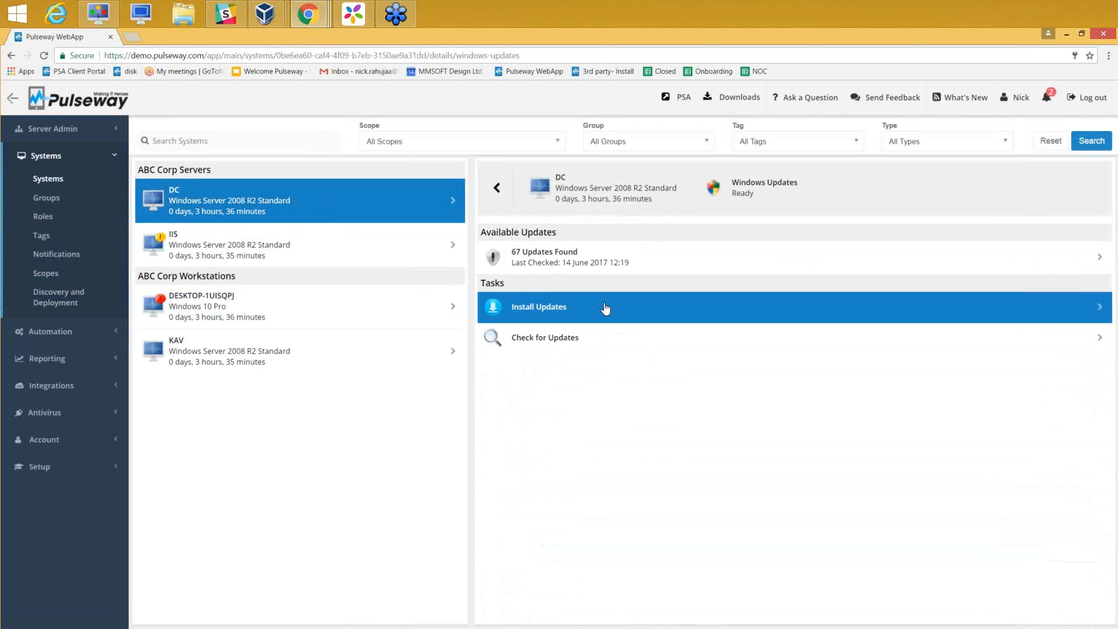
click(606, 308)
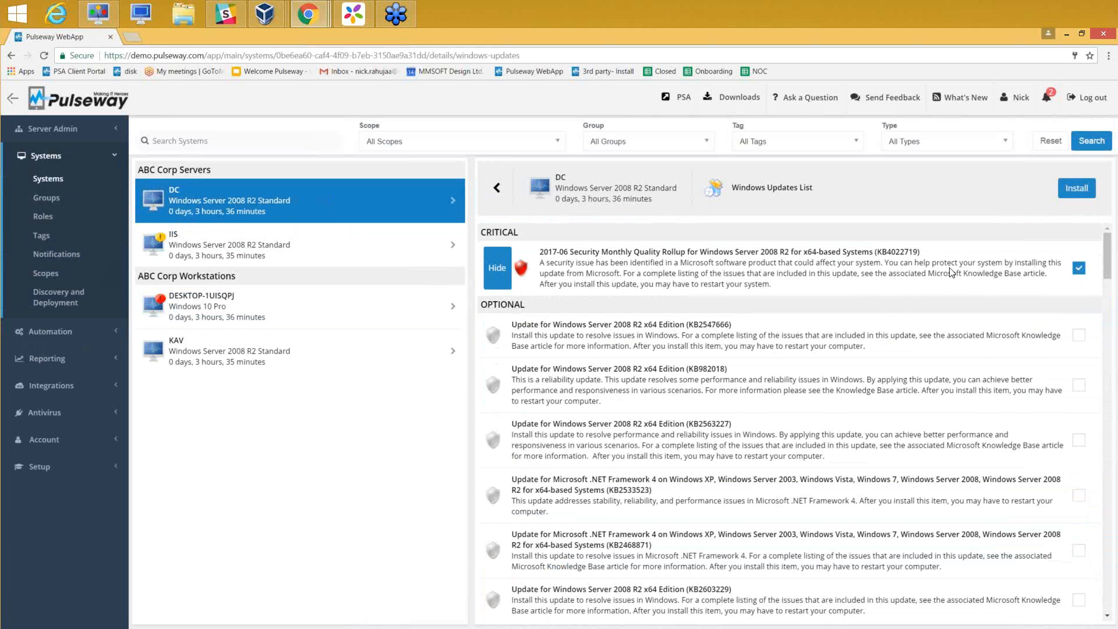
Look through the critical and optional Windows updates available for the DC system.
scroll(975, 409, down, 4)
scroll(975, 409, down, 8)
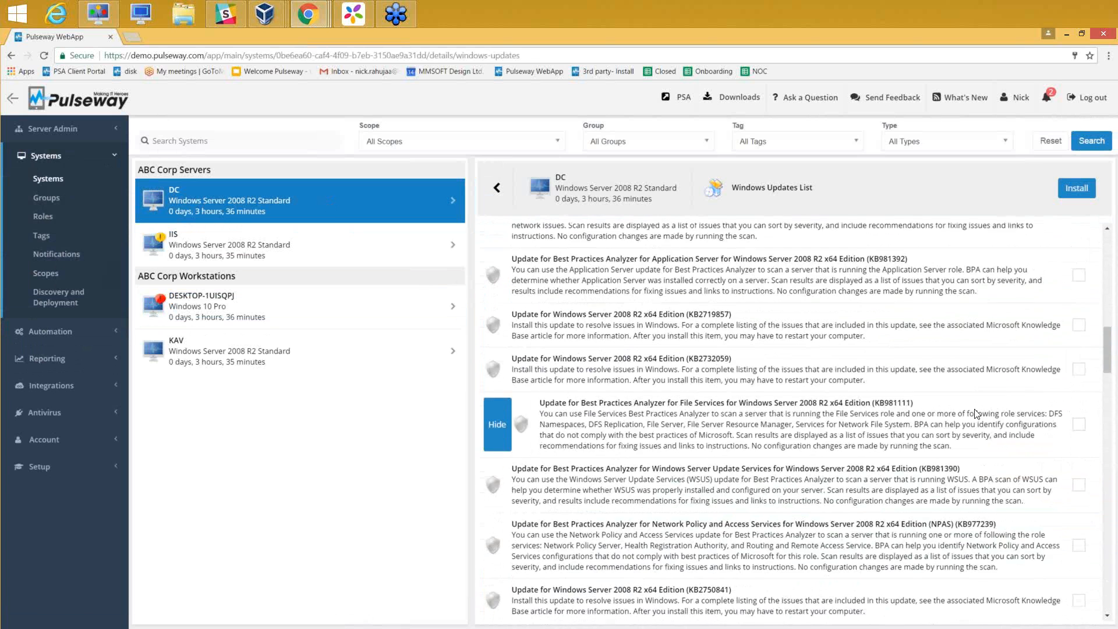
scroll(975, 409, up, 15)
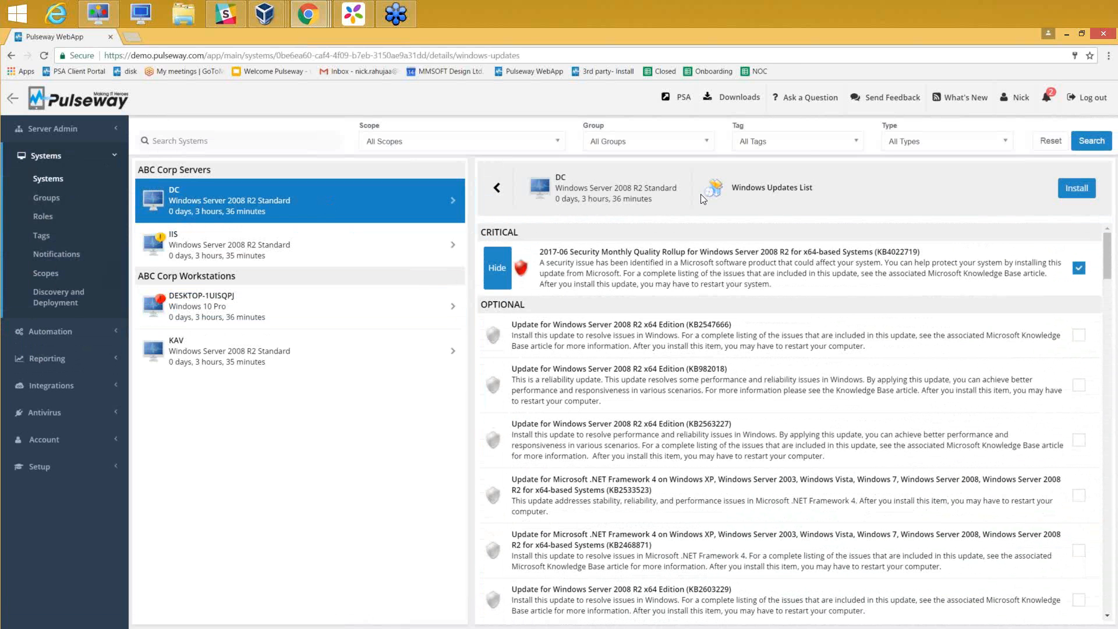
mouse_move(272, 11)
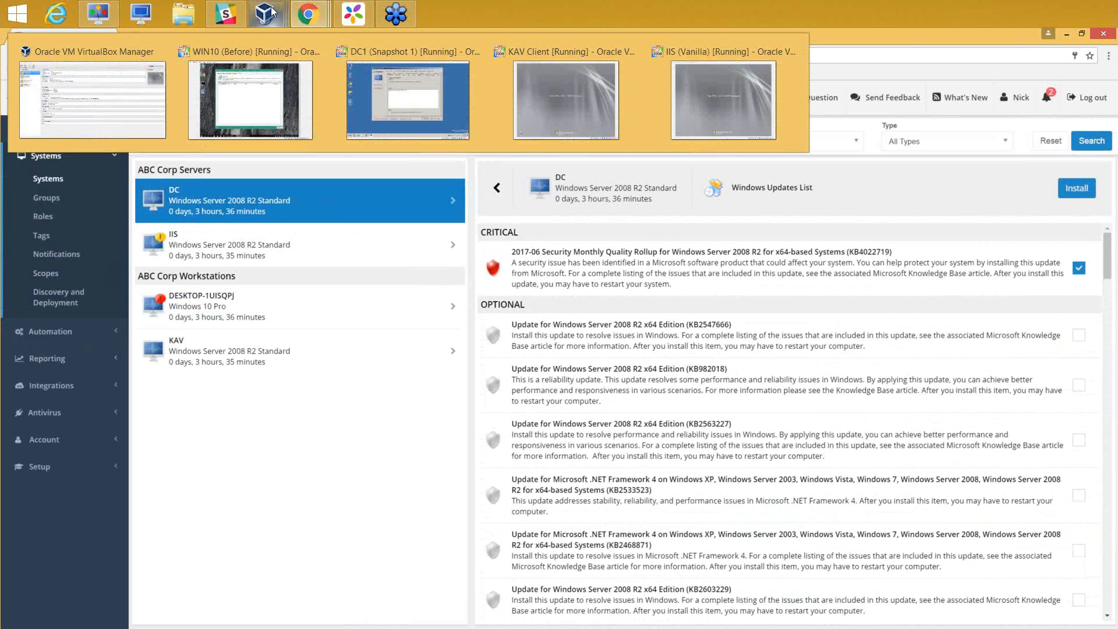
click(382, 106)
click(419, 142)
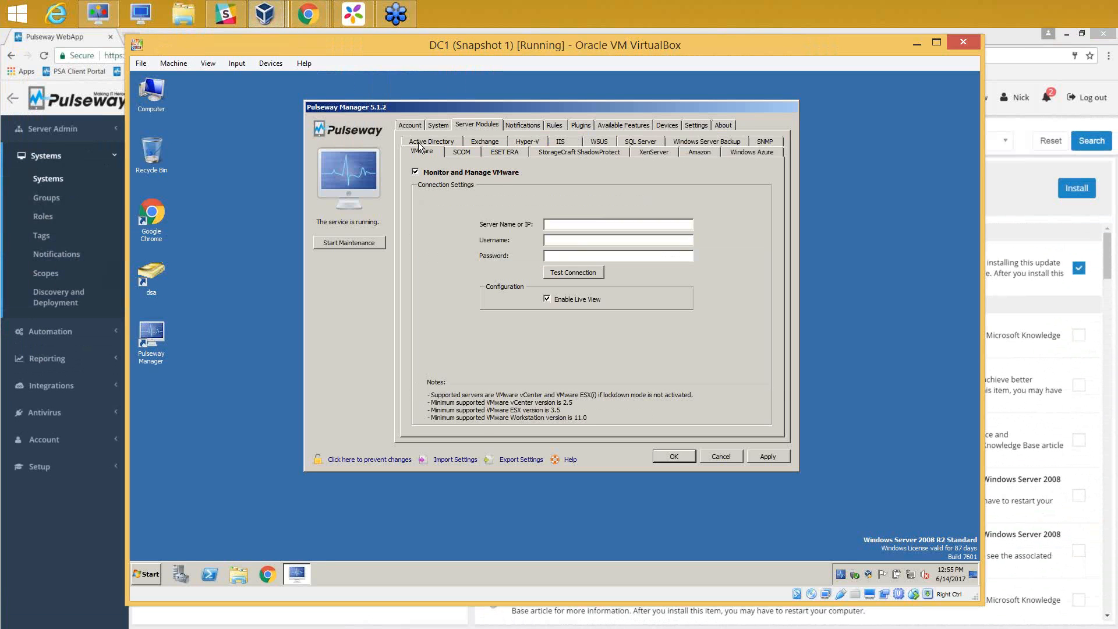
click(416, 126)
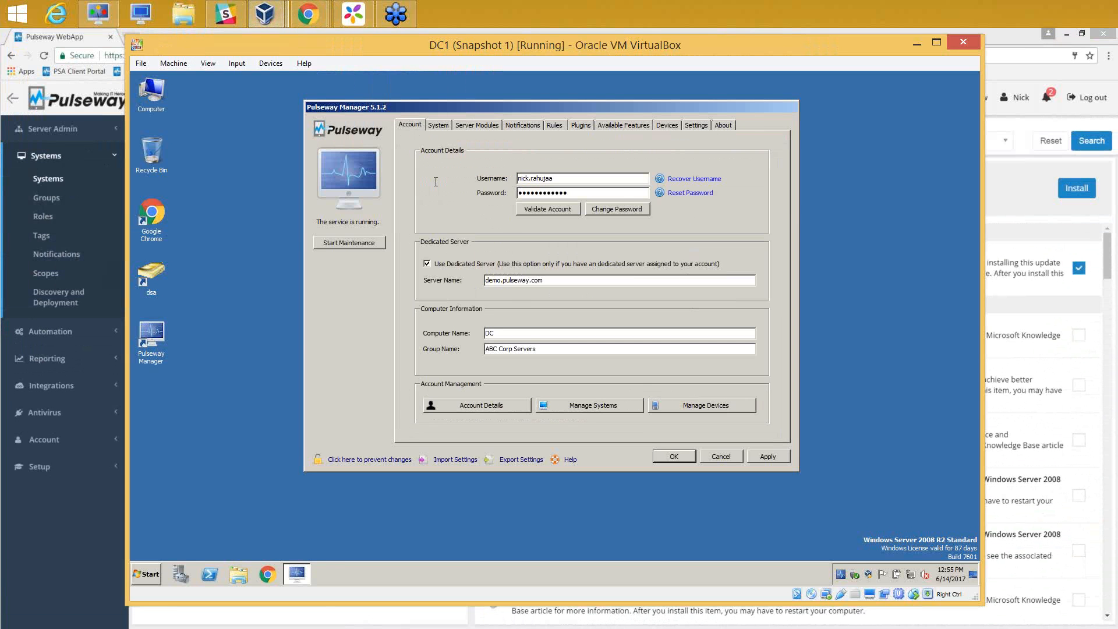
drag(543, 350, 452, 348)
click(71, 177)
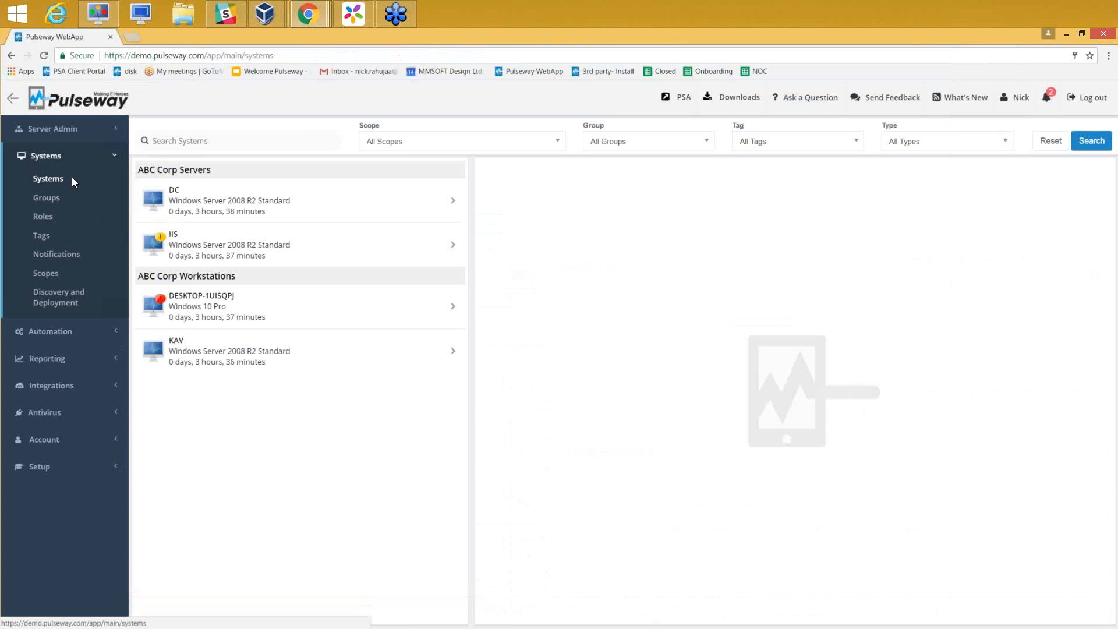
click(71, 177)
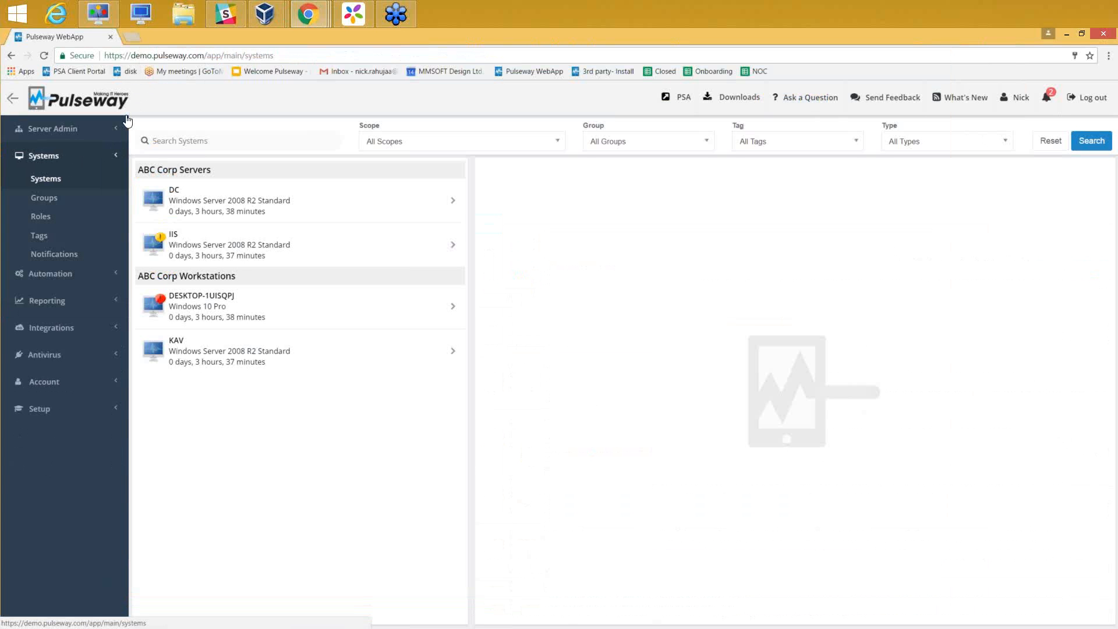
Open the pricing page at pulseway.com/pricing in a new browser tab.
key(ctrl+t)
text(p)
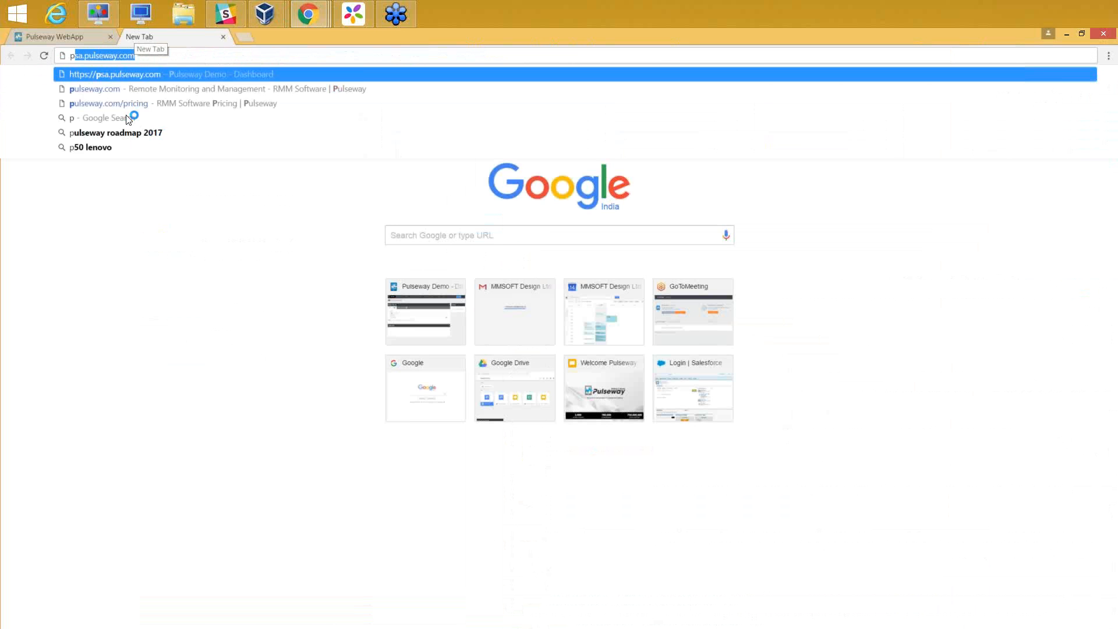
text(ulseway.com)
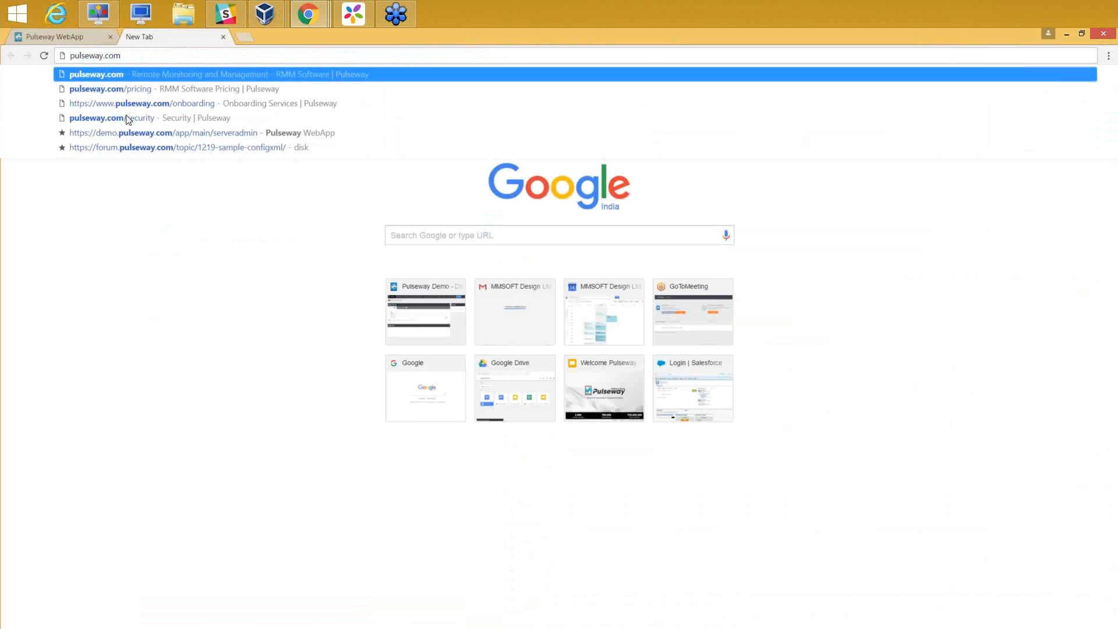
text(/prcing)
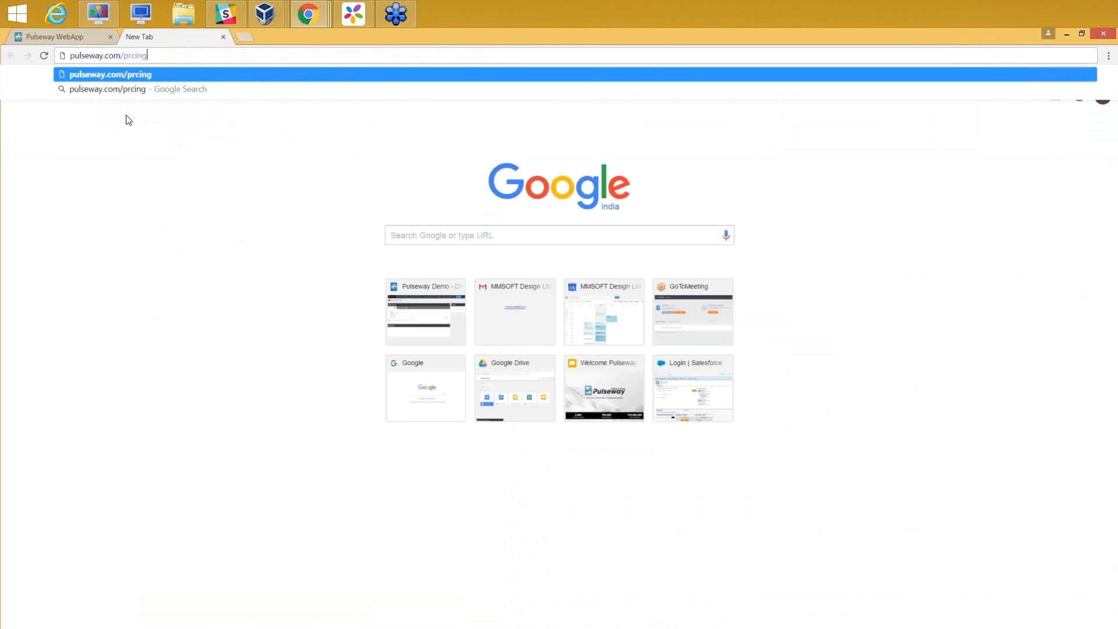
key(BackSpace)
key(BackSpace)
key(BackSpace)
key(BackSpace)
key(BackSpace)
text(ricing)
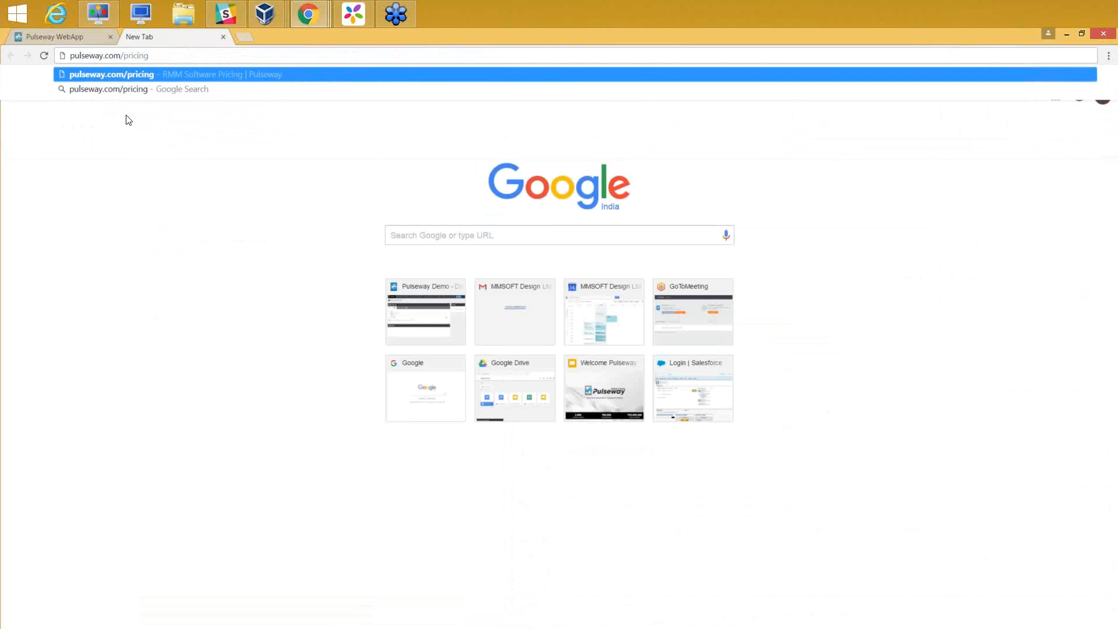
key(Return)
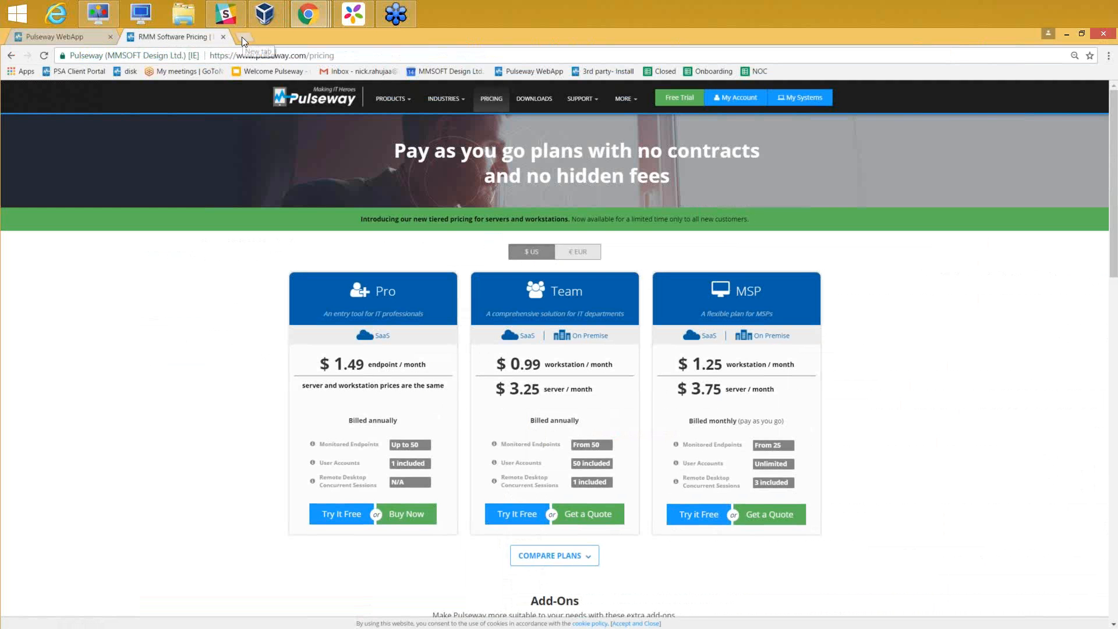
Open the PSA from the Pulseway WebApp and log in with the account username and password.
click(79, 37)
click(691, 99)
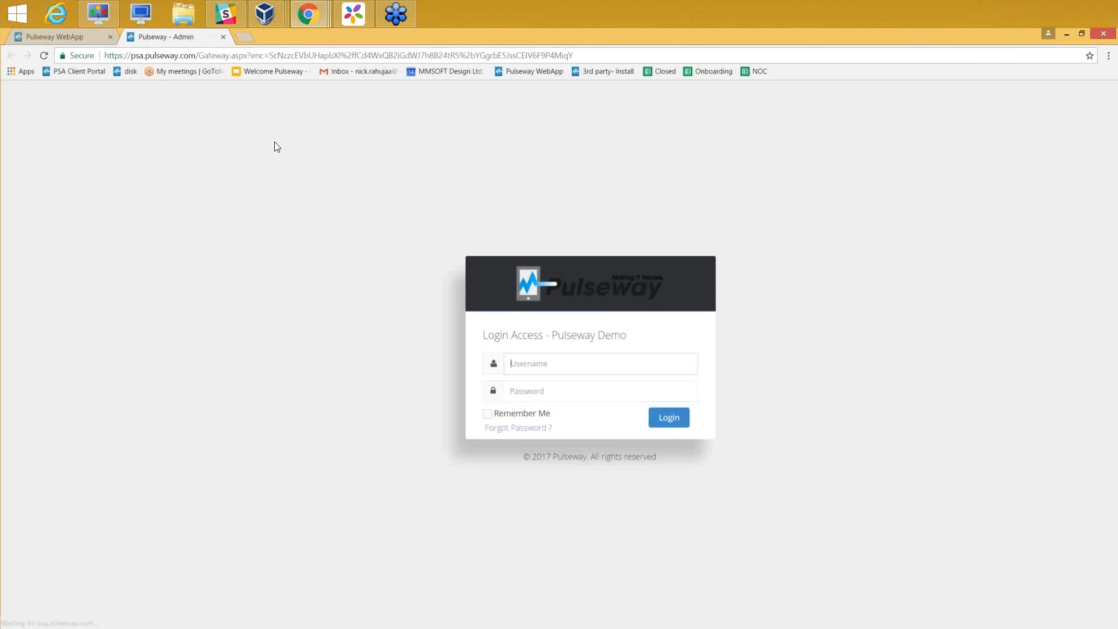
click(548, 368)
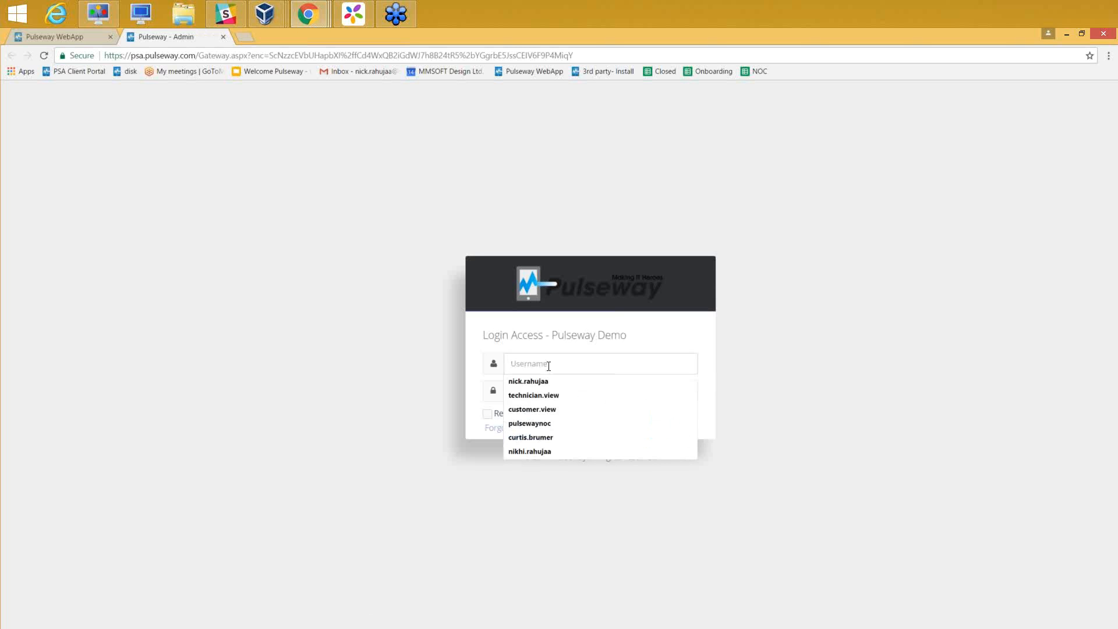
key(Down)
key(Tab)
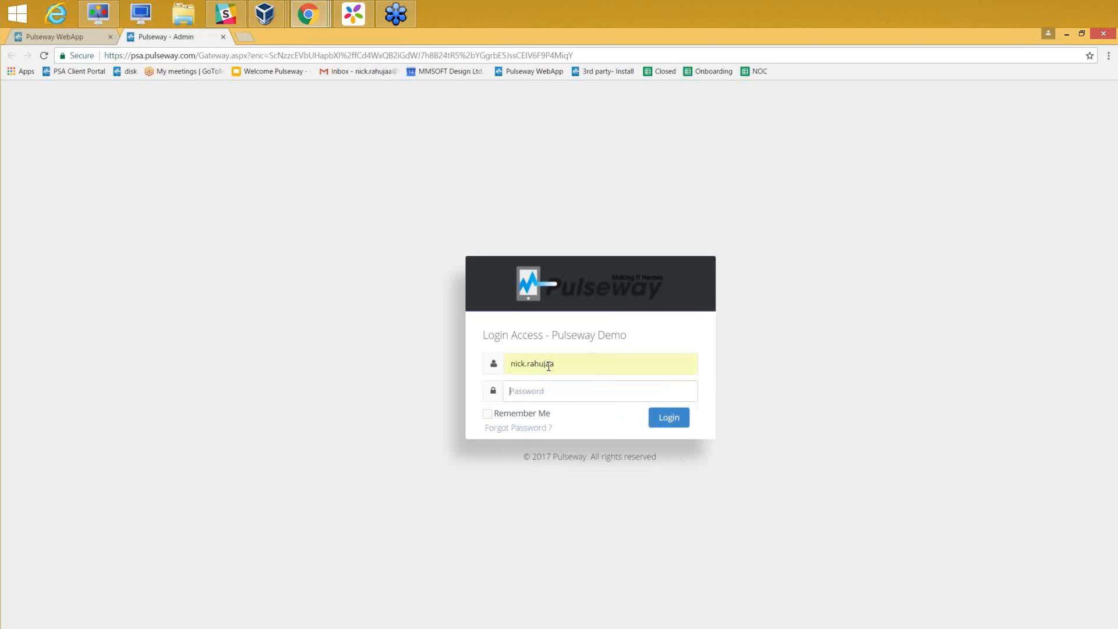
text(••••••••••••)
key(Return)
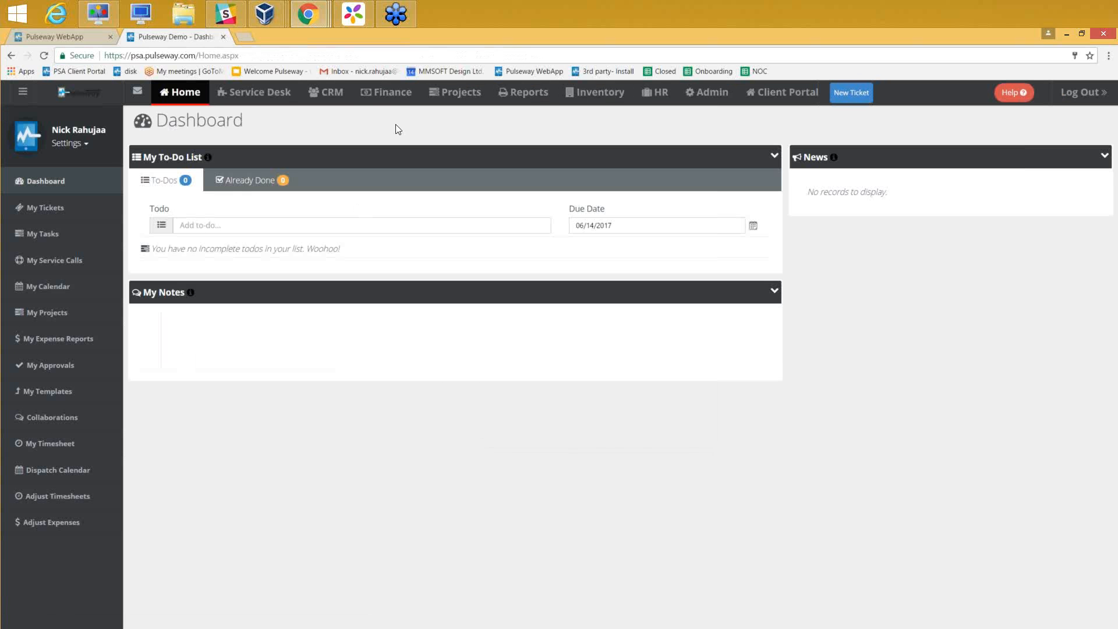
Open the Finance section of the PSA.
click(395, 100)
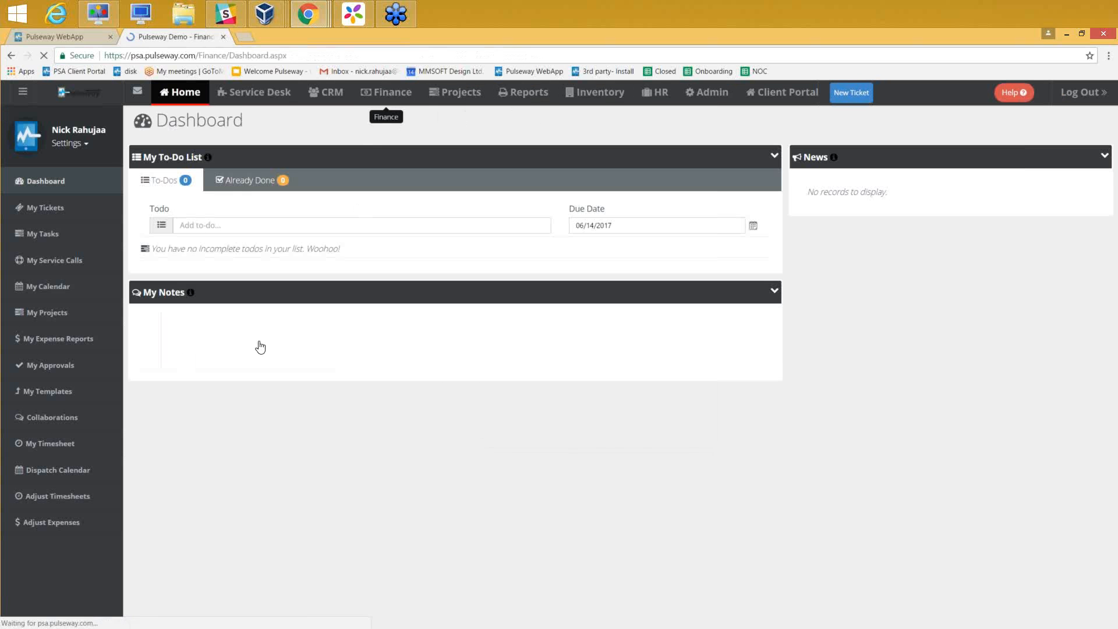